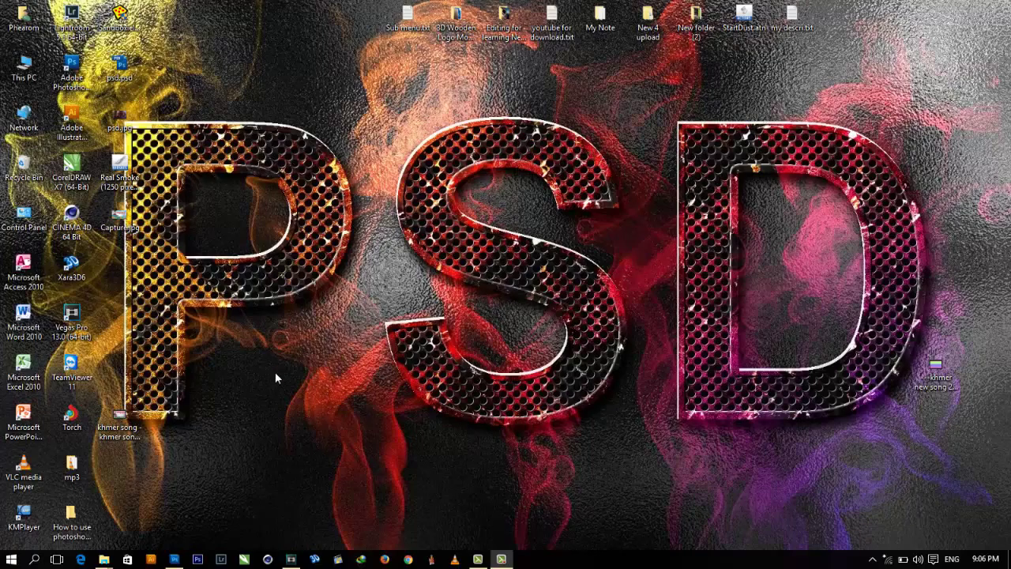
Bring Photoshop's blank Untitled-1 window to the front and confirm its 1920×1080 Image Size.
left_click(174, 558)
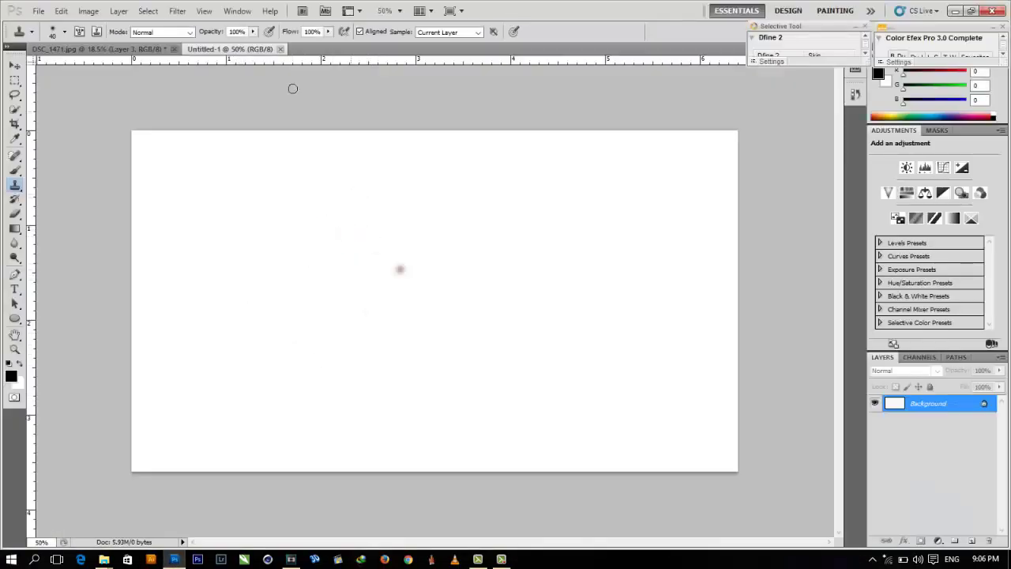
left_click(88, 11)
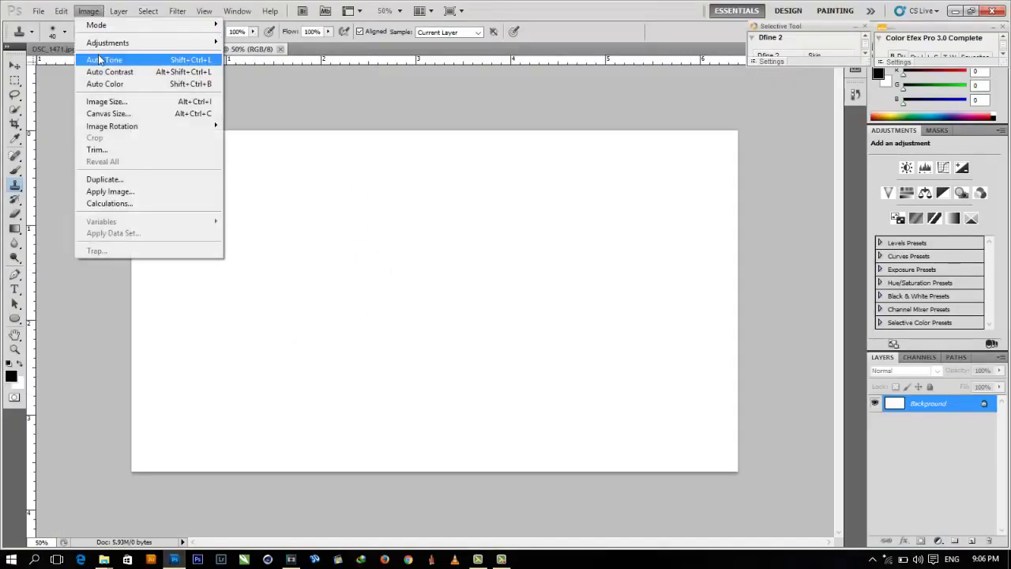
left_click(108, 100)
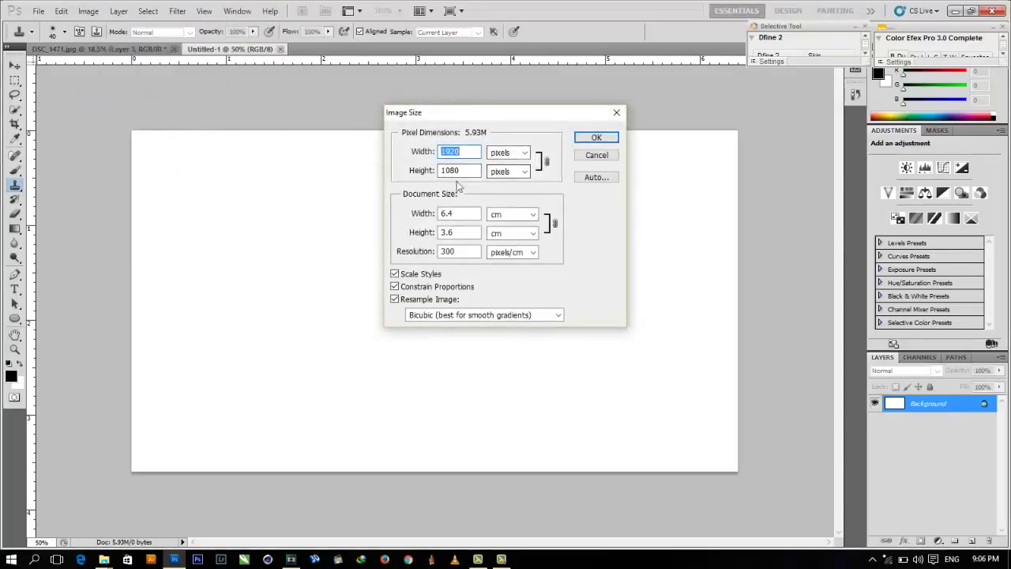
left_click(596, 155)
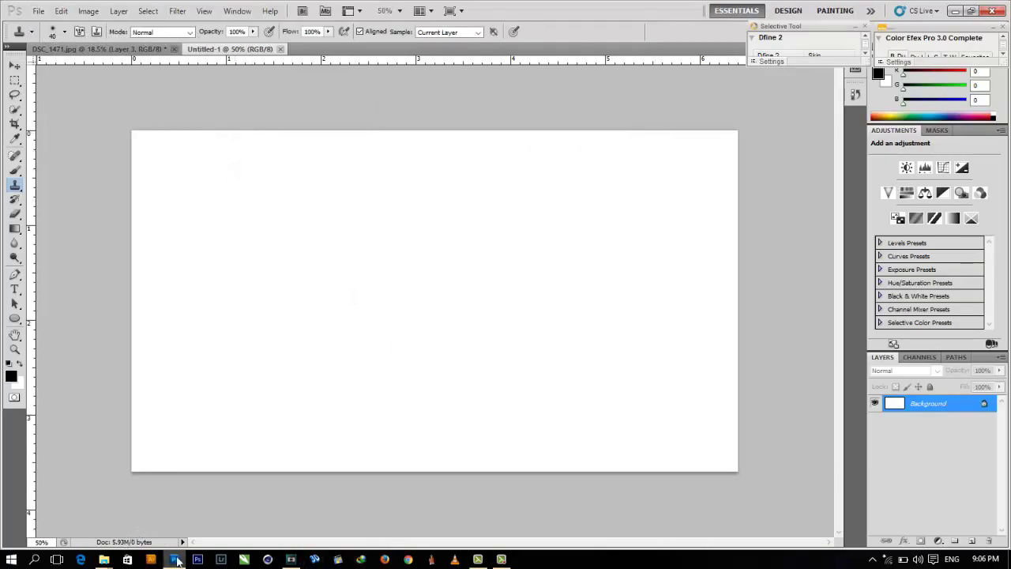
key("super+d")
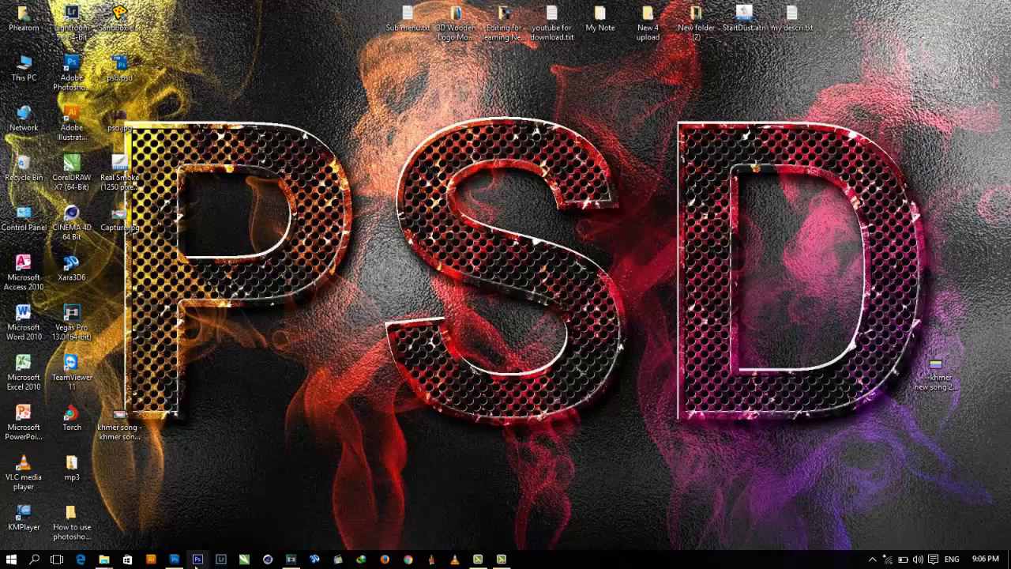
left_click(175, 560)
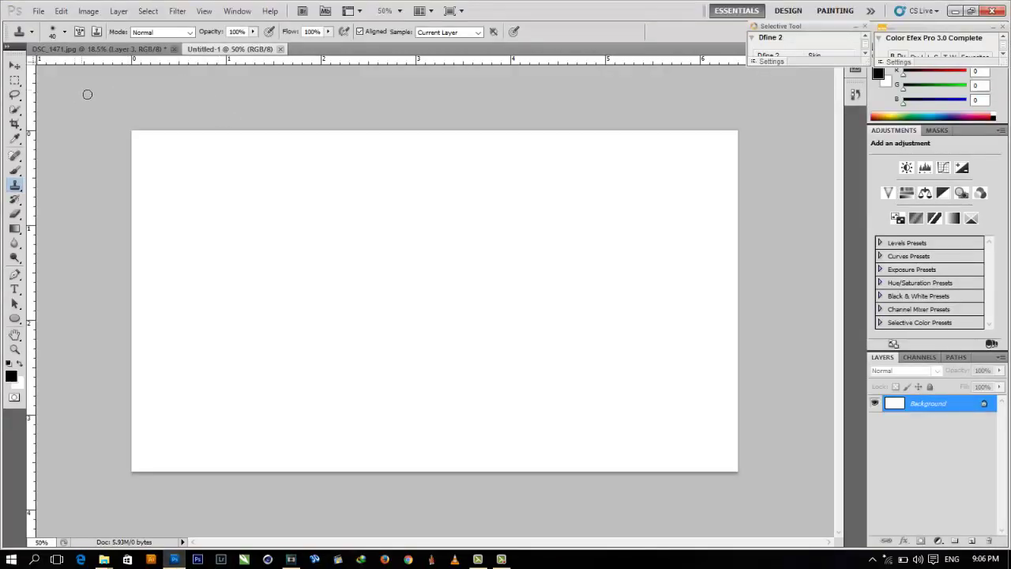
Create a new white 100×100 px document at 72 resolution (Untitled-2).
left_click(38, 11)
left_click(95, 29)
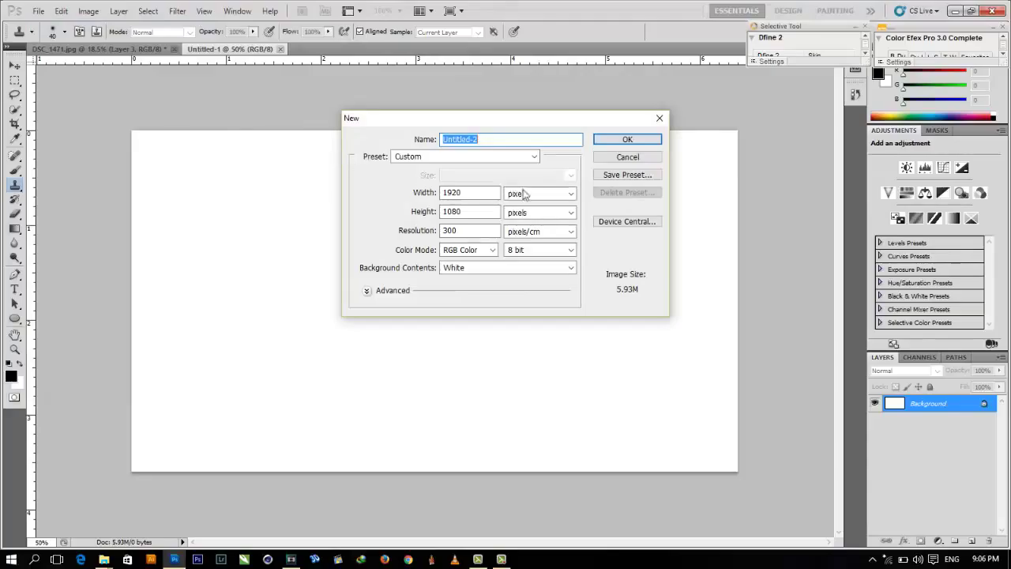
double_click(484, 195)
type("1")
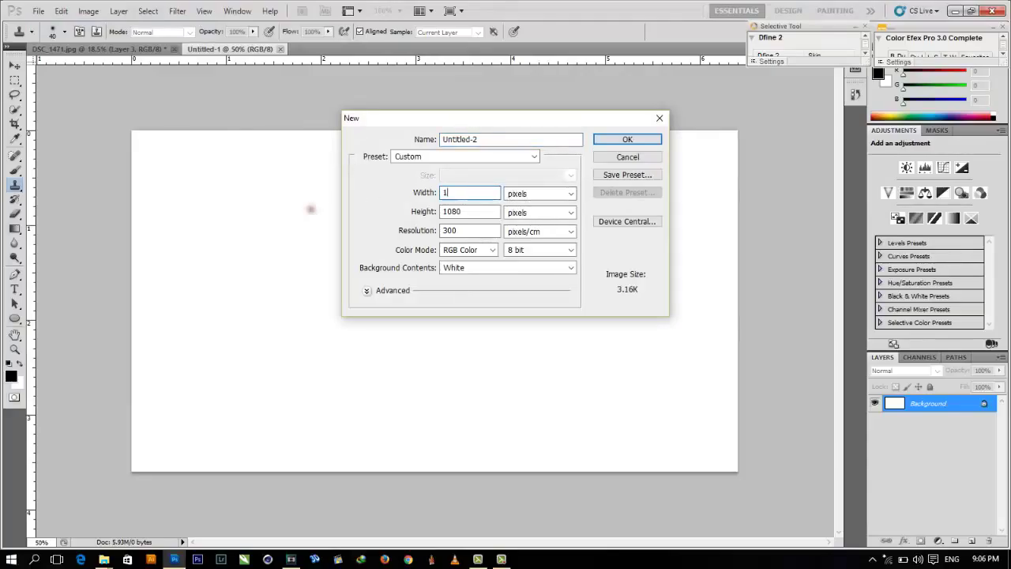
type("00")
key("Tab")
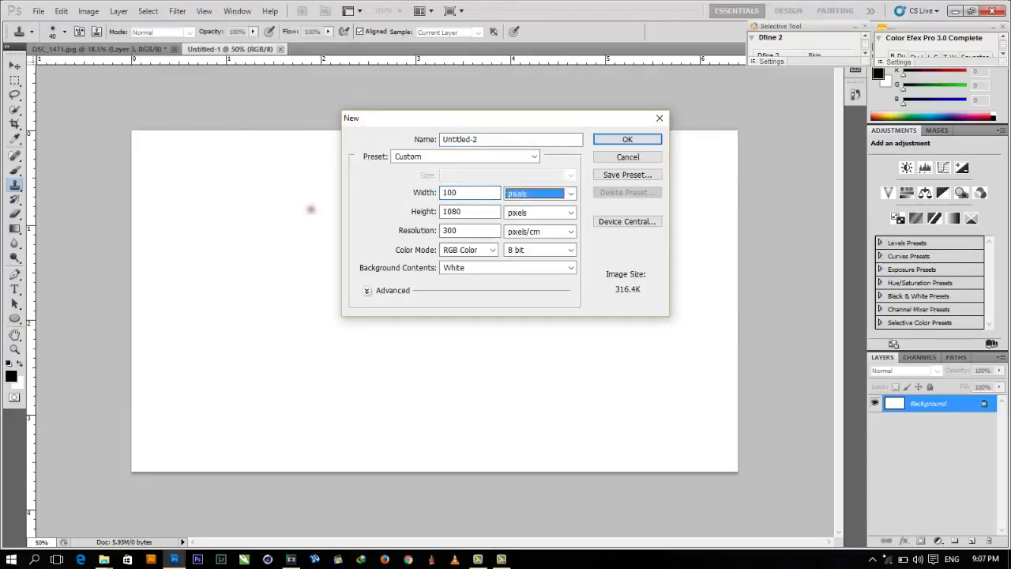
key("Tab")
type("100")
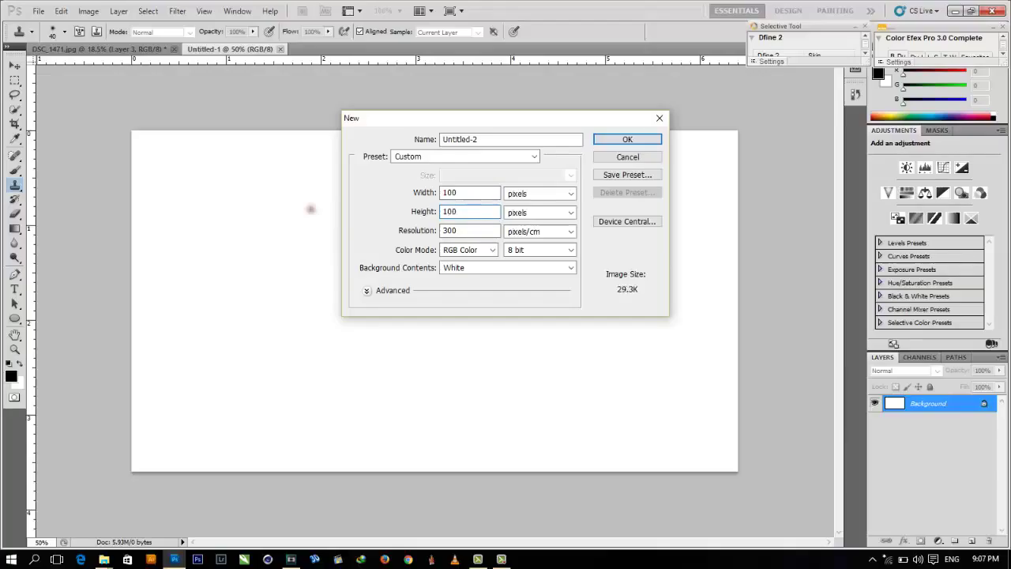
key("Tab")
key("Tab")
type("7")
left_click(613, 142)
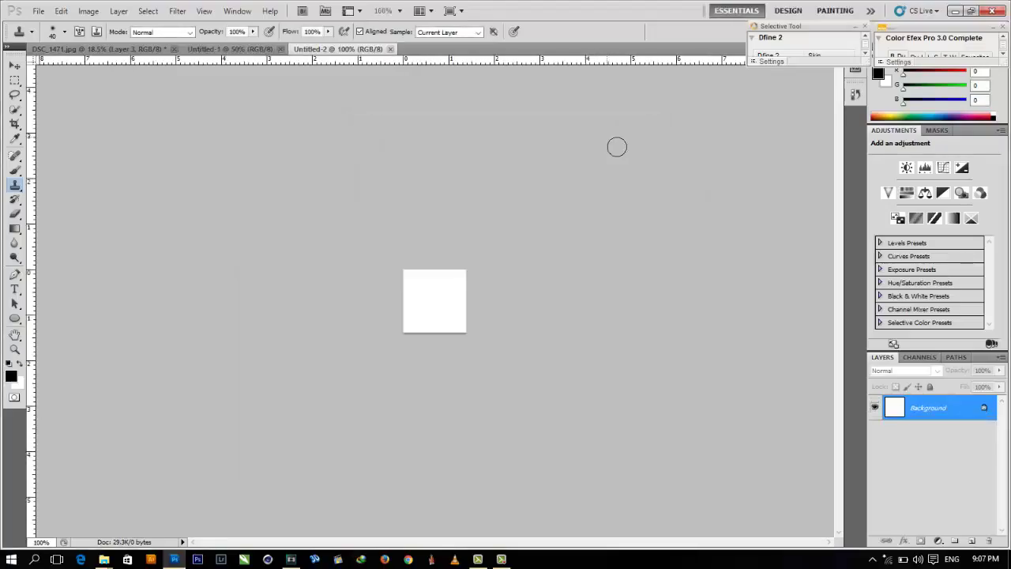
Fit the 100×100 canvas on screen and fill it with black using the Paint Bucket.
key("ctrl+0")
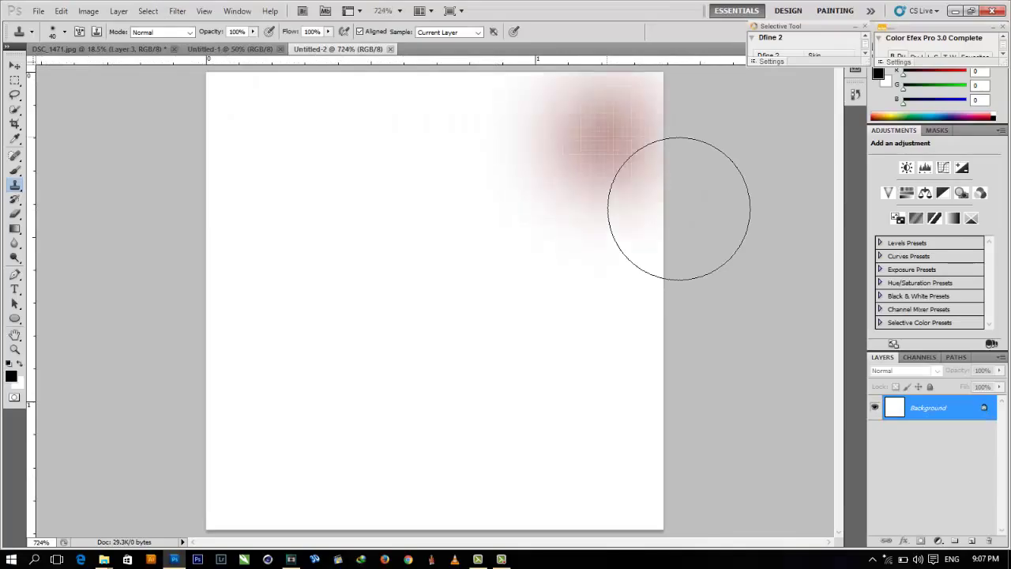
left_click(14, 65)
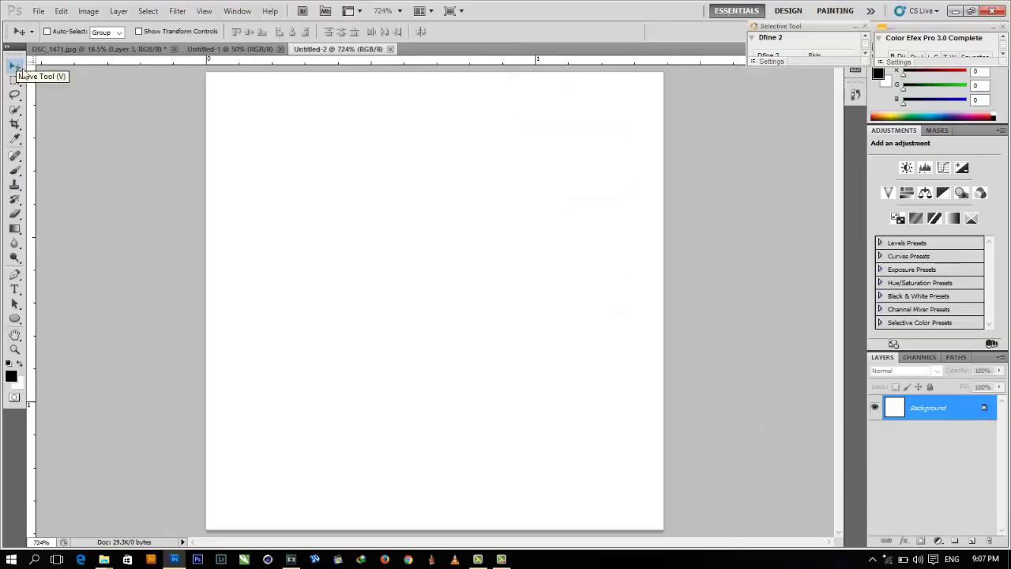
left_click(18, 229)
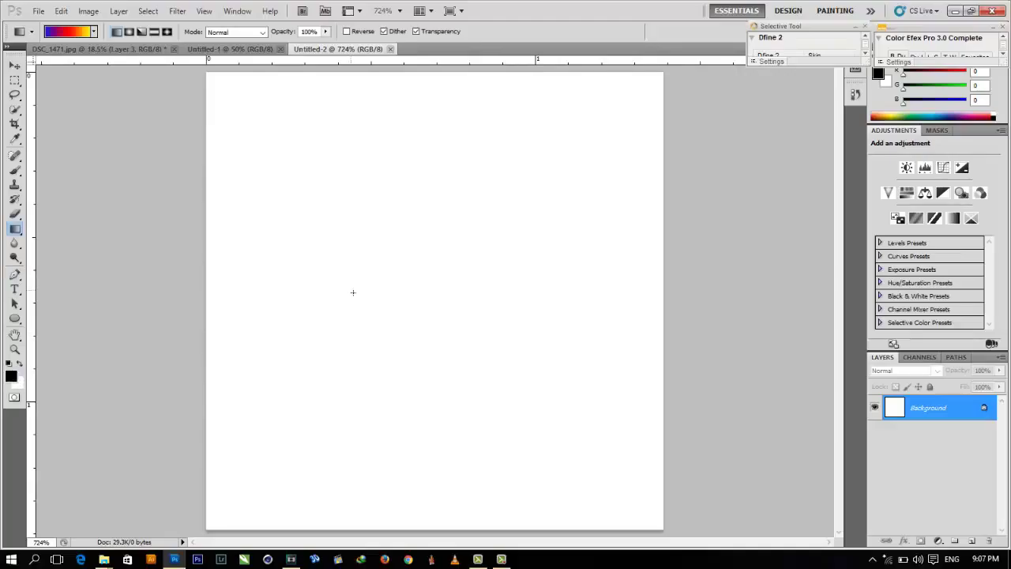
left_click(16, 229)
left_click(63, 239)
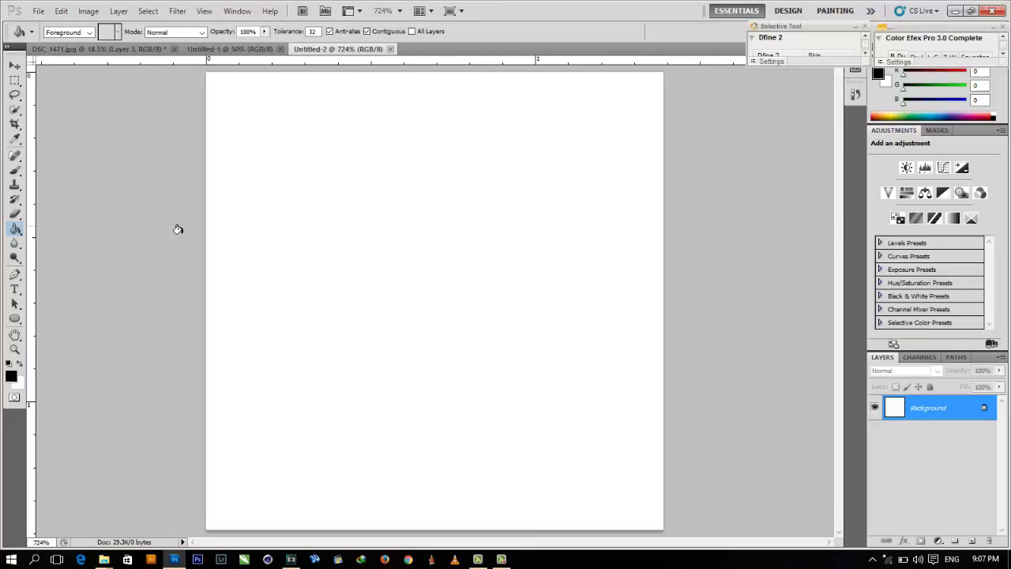
left_click(406, 229)
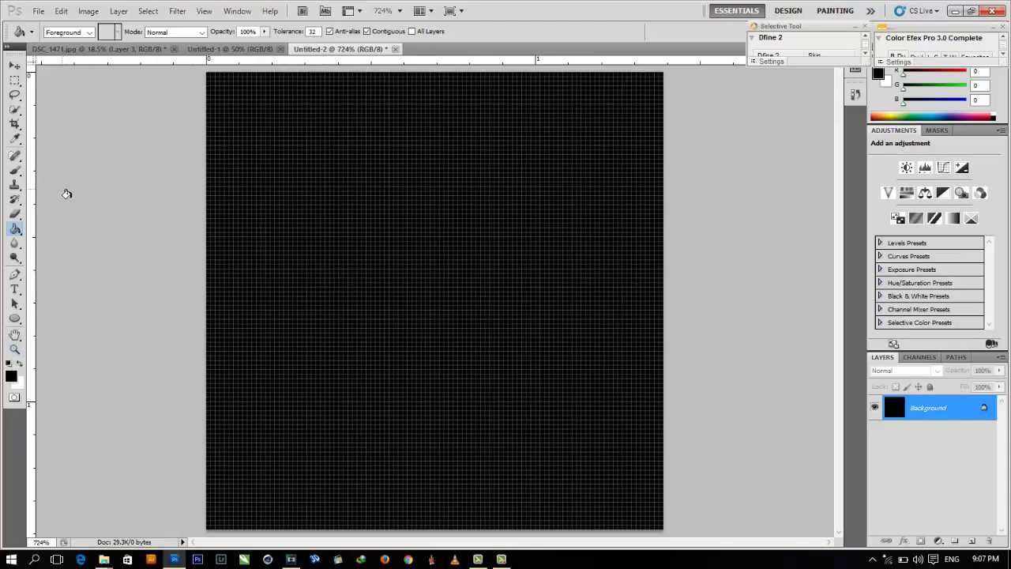
left_click(20, 82)
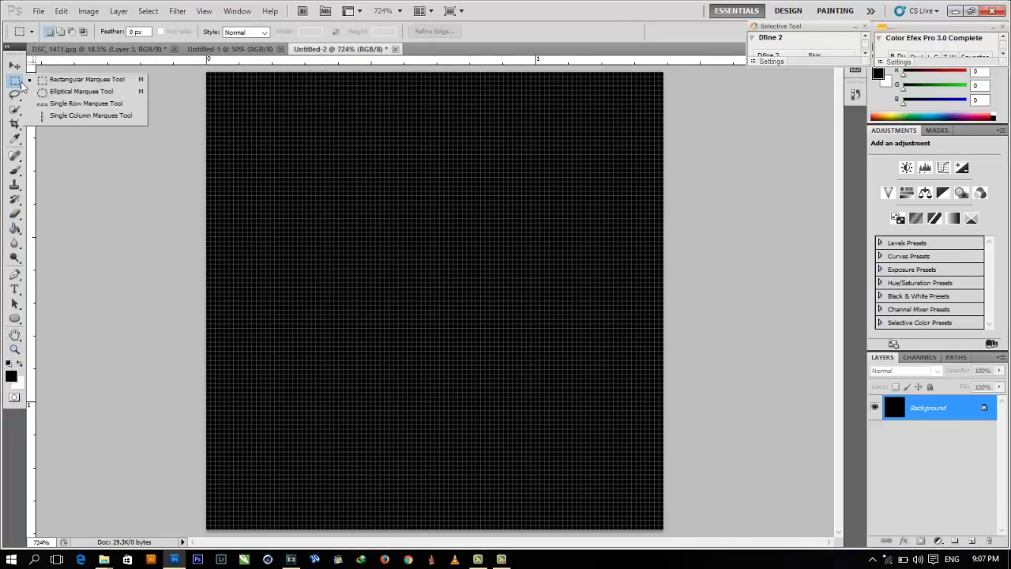
Place a fixed-size 25×25 px circular selection in the top-left corner for a white fill.
left_click(69, 93)
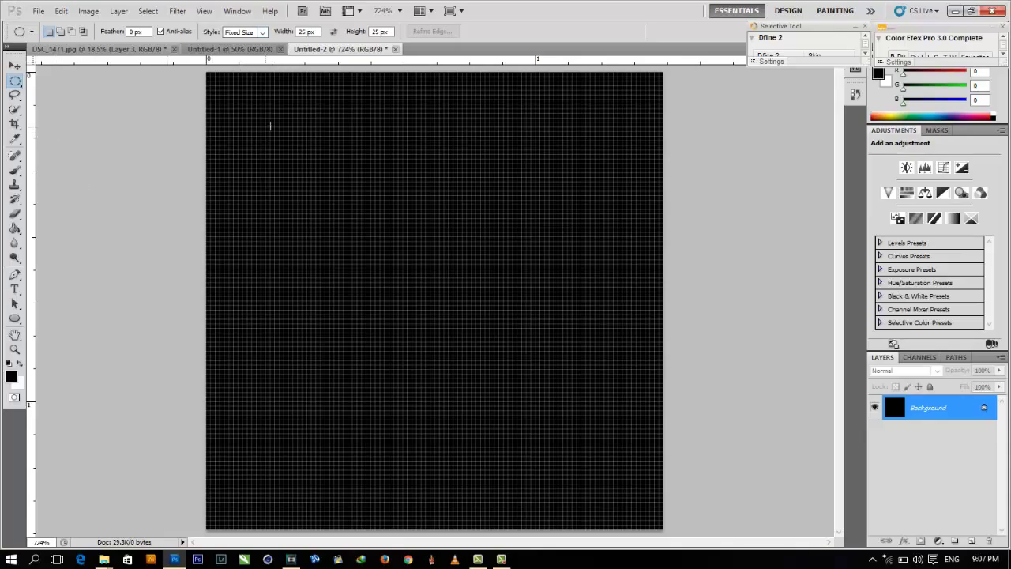
left_click(263, 33)
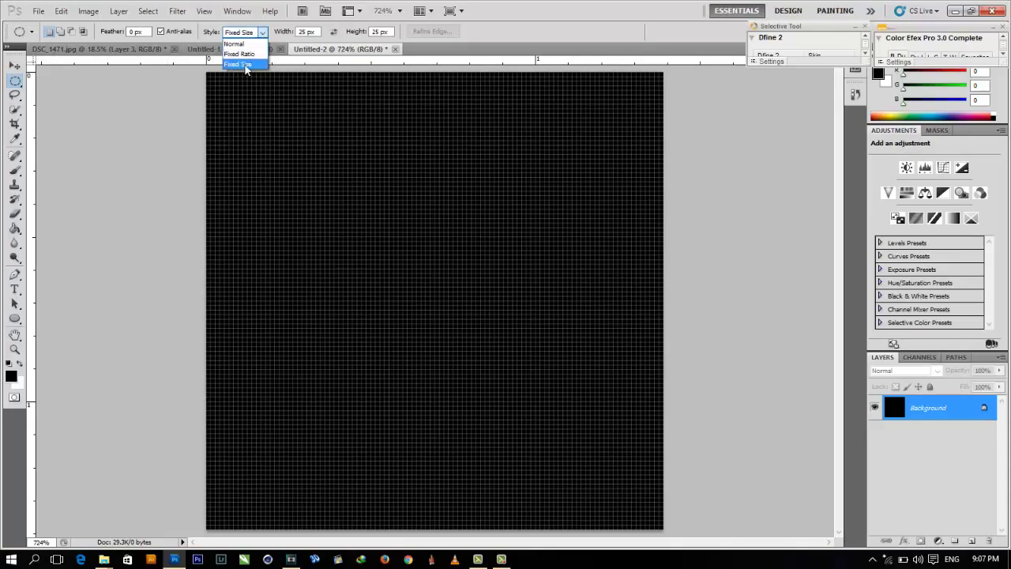
left_click(244, 64)
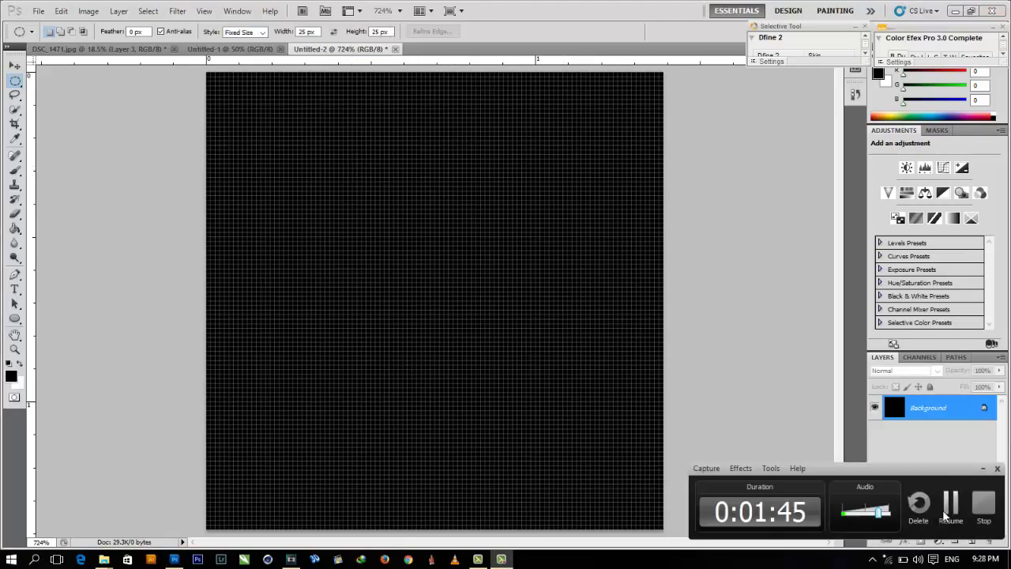
left_click(944, 513)
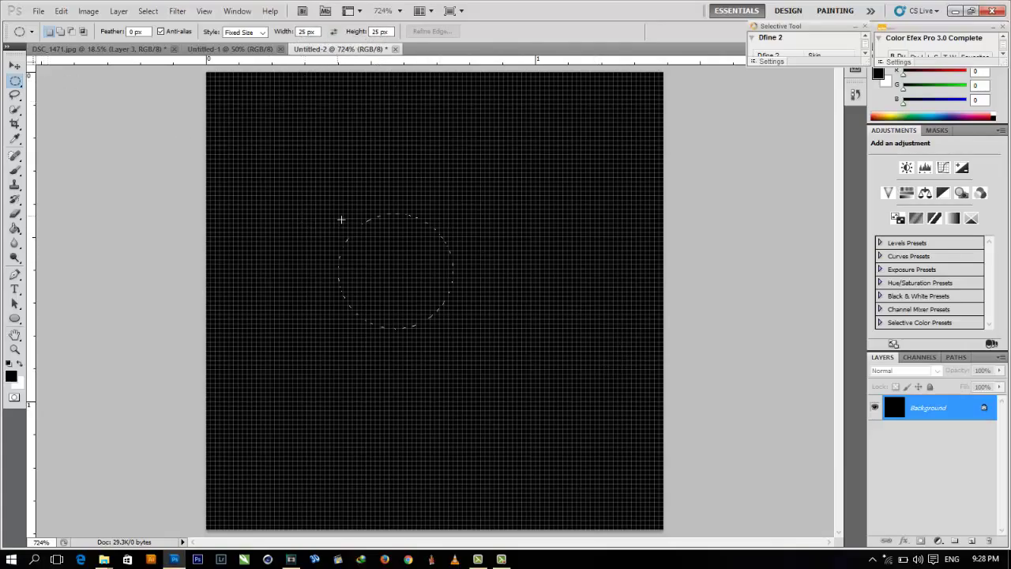
left_click(341, 219)
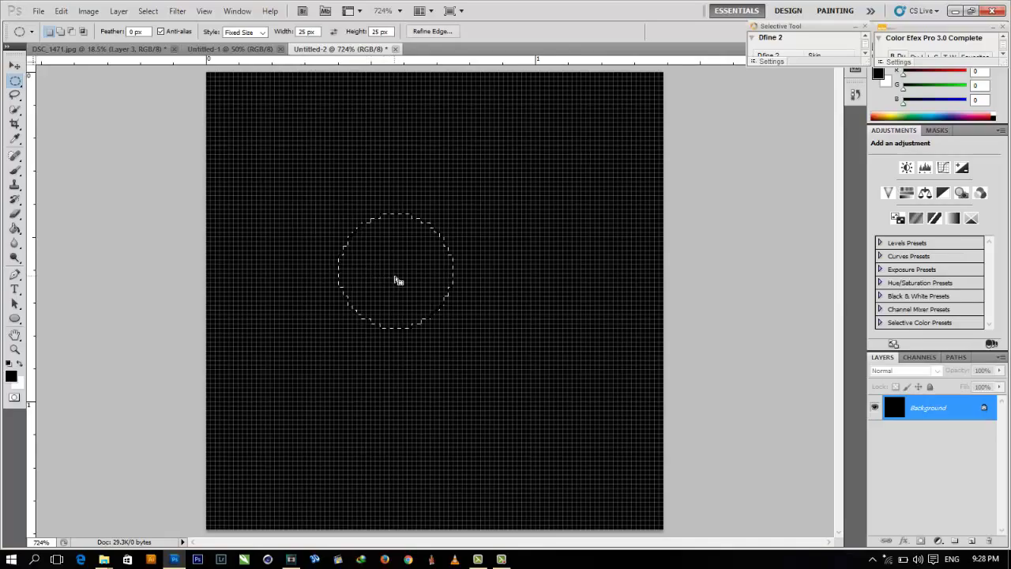
left_click_drag(397, 281, 271, 133)
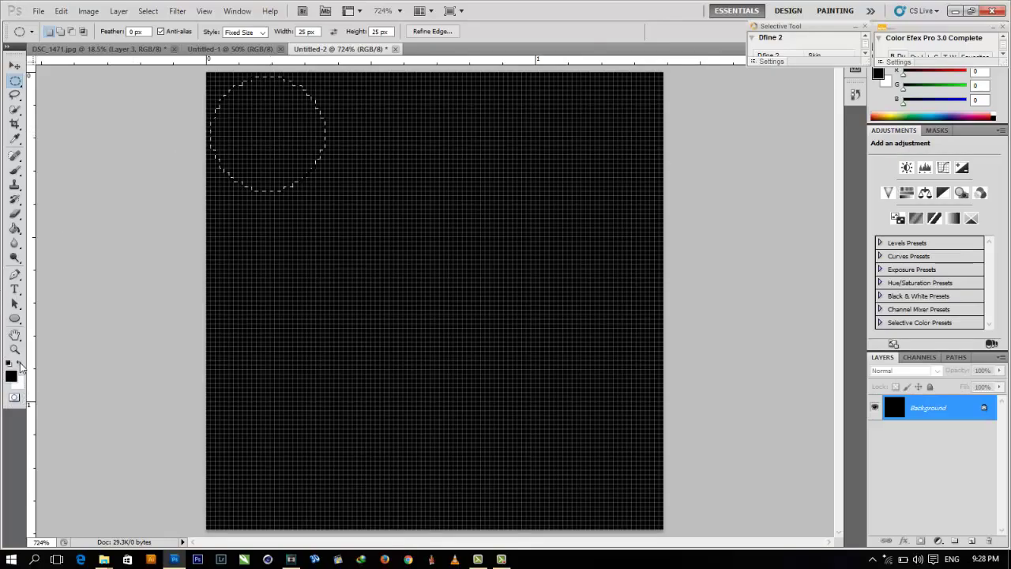
left_click(22, 232)
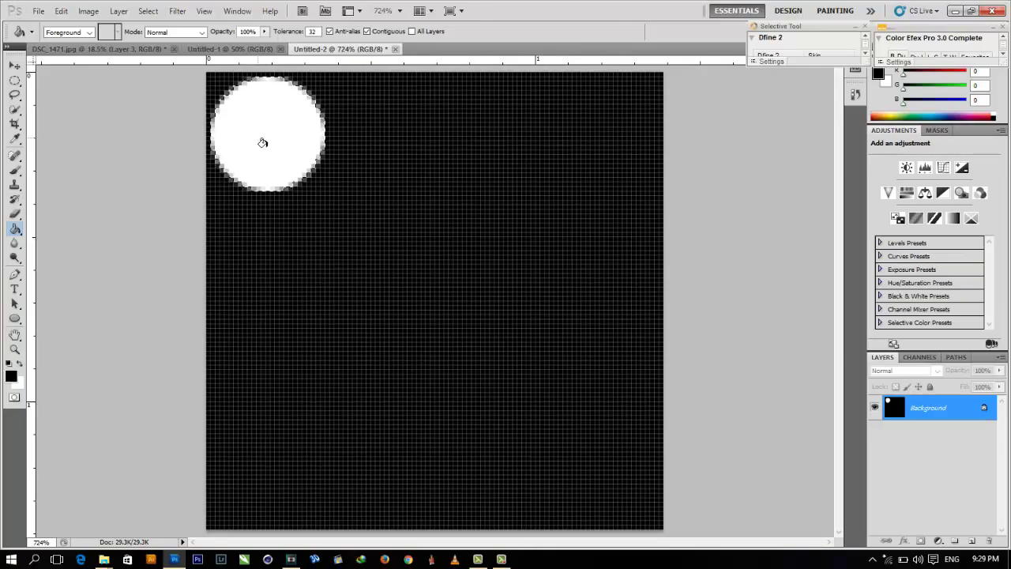
Fill a white circle below the first and add guides through both circles.
key("Down")
key("Down")
key("Down")
key("Down")
key("Down")
key("Down")
key("Down")
key("Down")
key("Down")
key("Down")
key("Down")
key("Down")
key("Down")
key("Down")
key("Down")
key("Down")
key("Down")
key("Down")
key("Down")
key("Down")
key("Down")
key("Down")
key("Down")
key("Down")
key("Down")
key("Down")
key("Down")
key("Down")
key("Down")
key("Down")
key("Down")
key("Down")
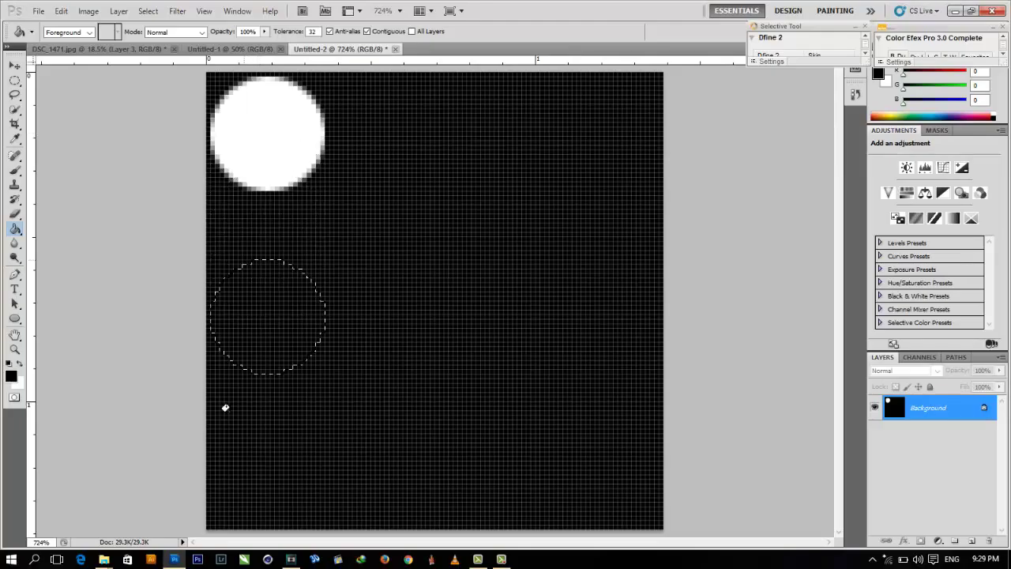
key("ctrl+BackSpace")
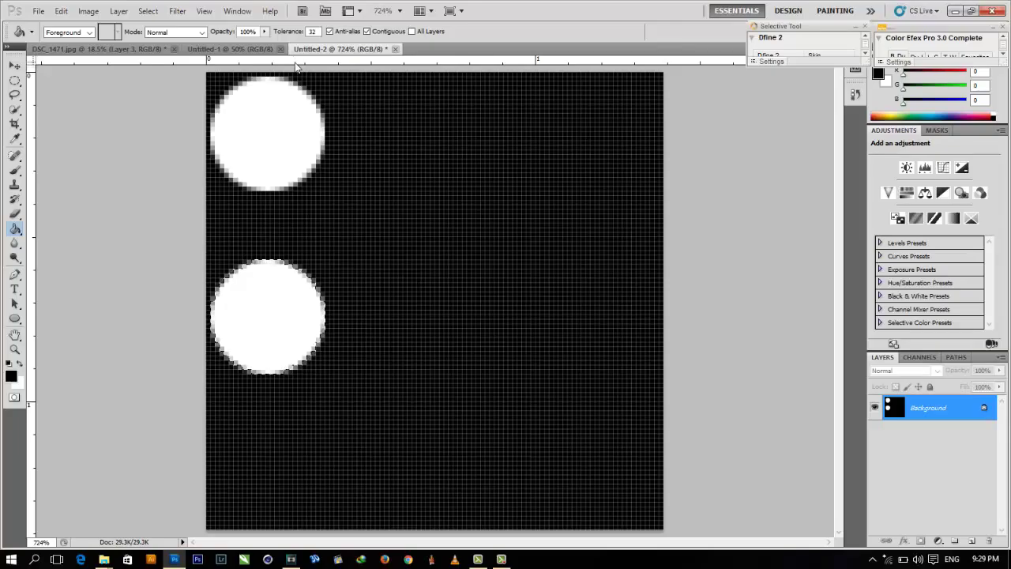
left_click_drag(297, 66, 289, 135)
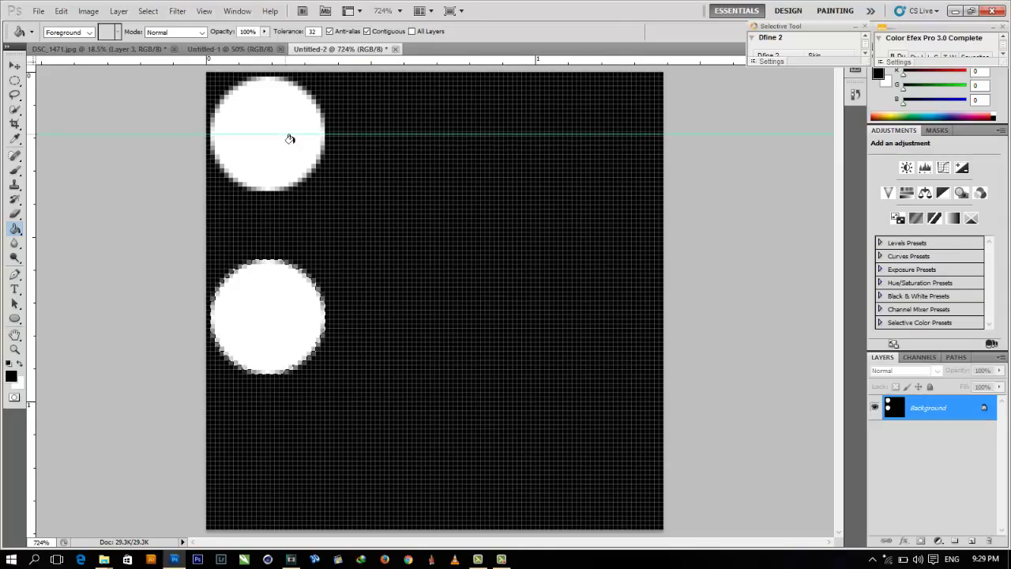
left_click_drag(41, 170, 273, 183)
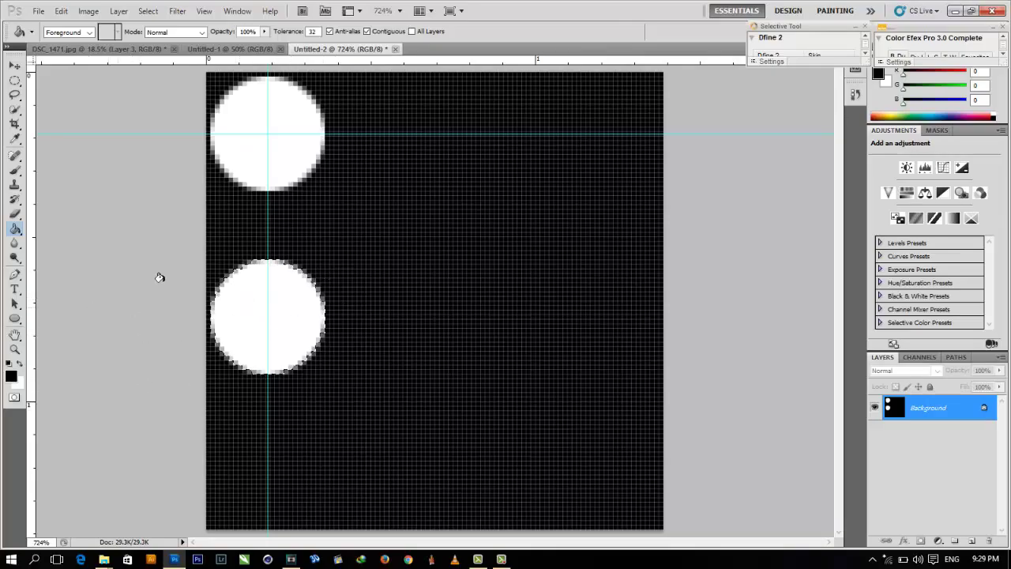
left_click_drag(392, 63, 410, 317)
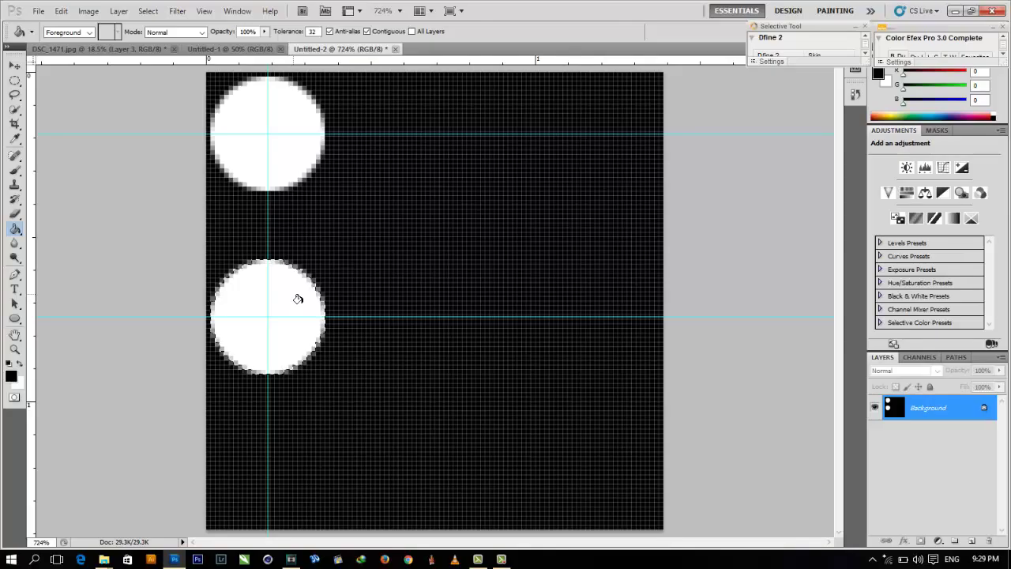
Fill a white circle right of the lower one, guide it vertically, and move the selection up.
key("Right")
key("Right")
key("Right")
key("Right")
key("Right")
key("Right")
key("Right")
key("Right")
key("Right")
key("Right")
key("Right")
key("Right")
key("Right")
key("Right")
key("Right")
key("Right")
key("Right")
key("Right")
key("Right")
key("Right")
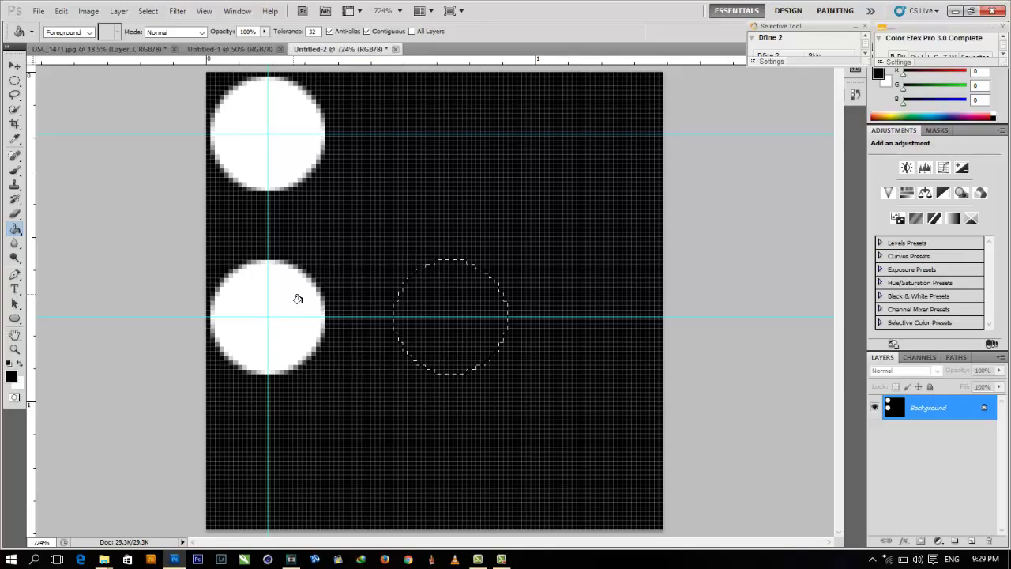
key("ctrl+BackSpace")
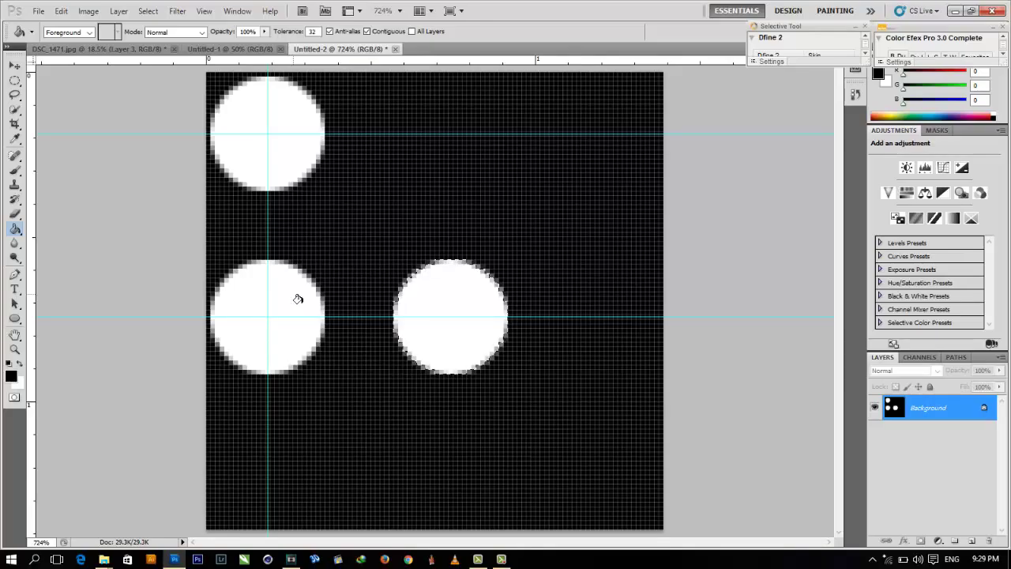
left_click_drag(29, 284, 451, 287)
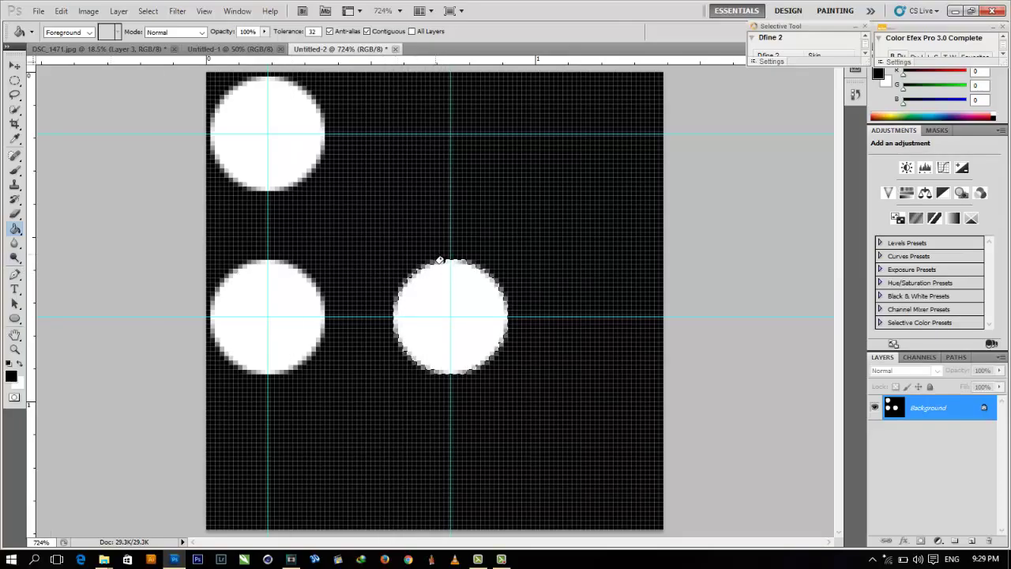
key("Up")
key("Up")
key("Up")
key("Up")
key("Up")
key("Up")
key("Up")
key("Up")
key("Up")
key("Up")
key("Up")
key("Up")
key("Up")
key("Up")
key("Up")
key("Up")
key("Up")
key("Up")
key("Up")
key("Up")
key("Up")
key("Up")
key("Up")
key("Up")
key("Up")
key("Up")
key("Up")
key("Up")
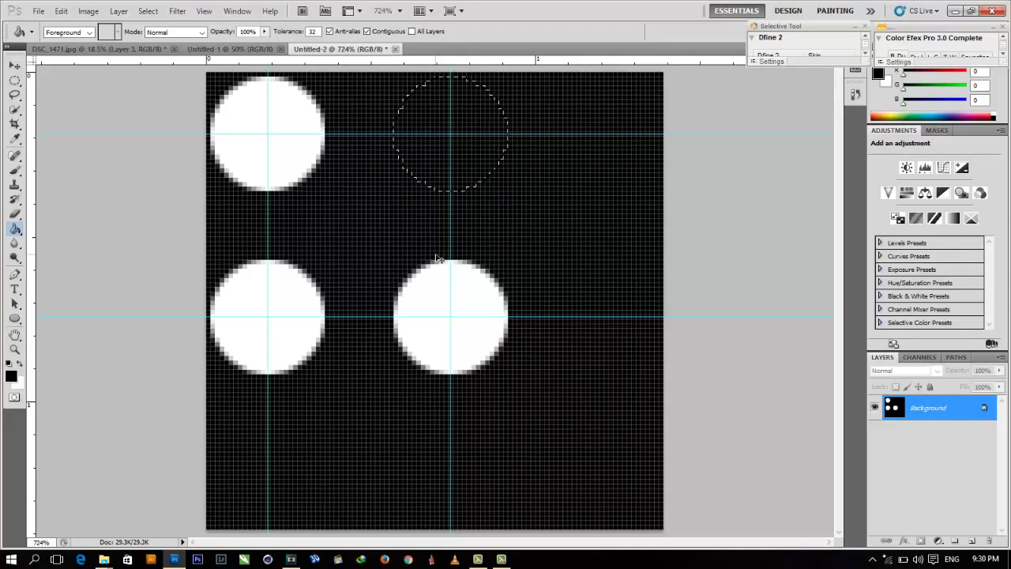
Fill white circles at the top-right and centre, then deselect and switch to Rectangular Marquee.
key("ctrl+BackSpace")
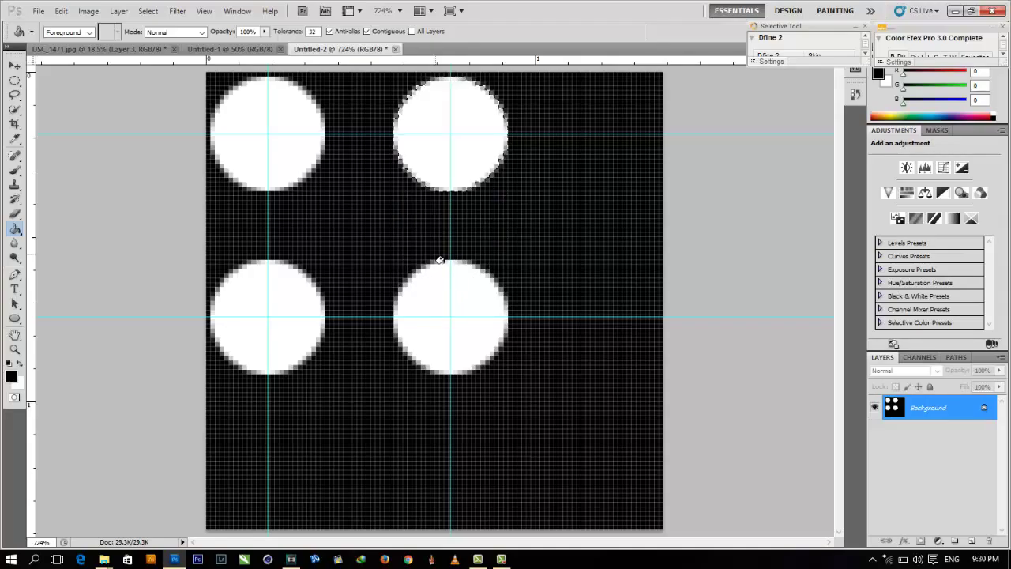
key("Down")
key("Down")
key("Down")
key("Down")
key("Down")
key("Down")
key("Down")
key("Down")
key("Down")
key("Down")
key("Down")
key("Down")
key("Down")
key("Down")
key("Down")
key("Down")
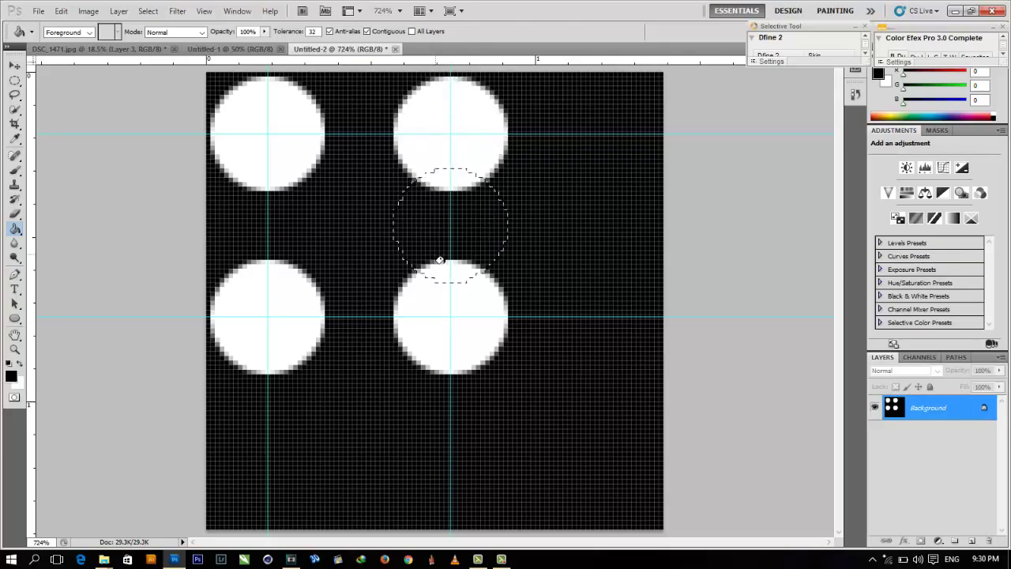
key("Left")
key("Left")
key("Left")
key("Left")
key("Left")
key("Left")
key("Left")
key("Left")
key("Left")
key("Left")
key("Left")
key("Left")
key("Left")
key("Left")
key("Left")
key("Left")
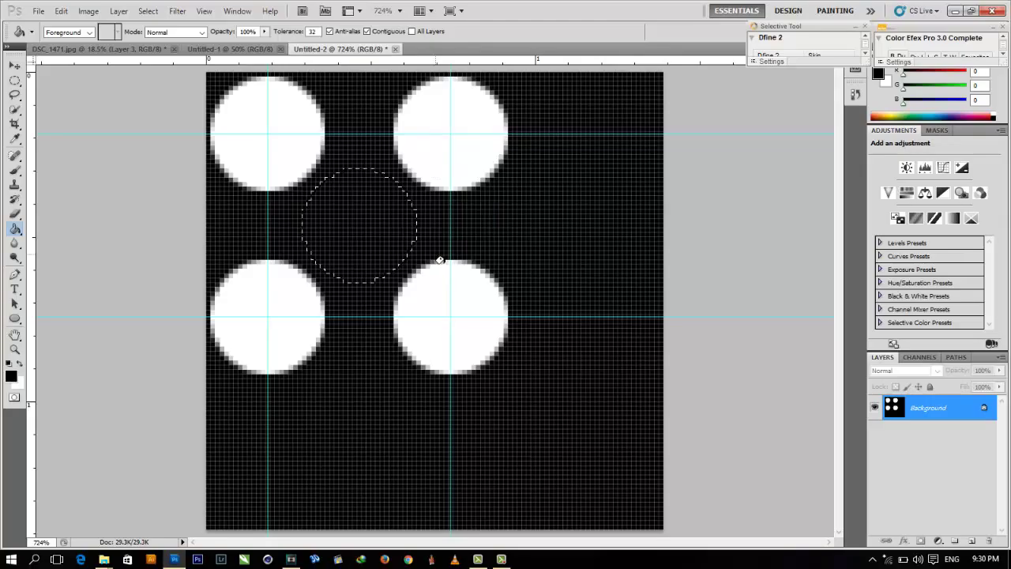
key("ctrl+BackSpace")
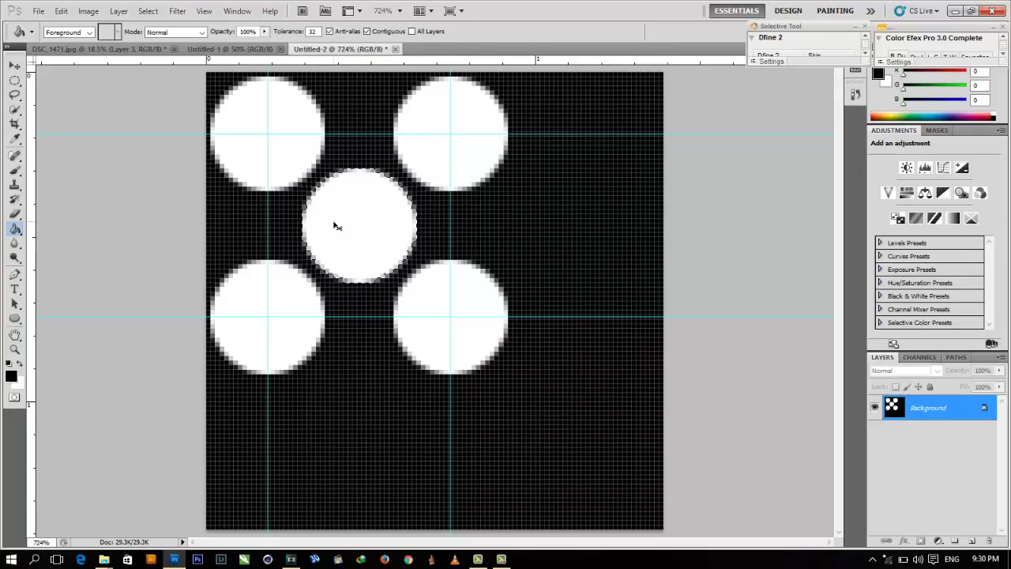
key("ctrl+d")
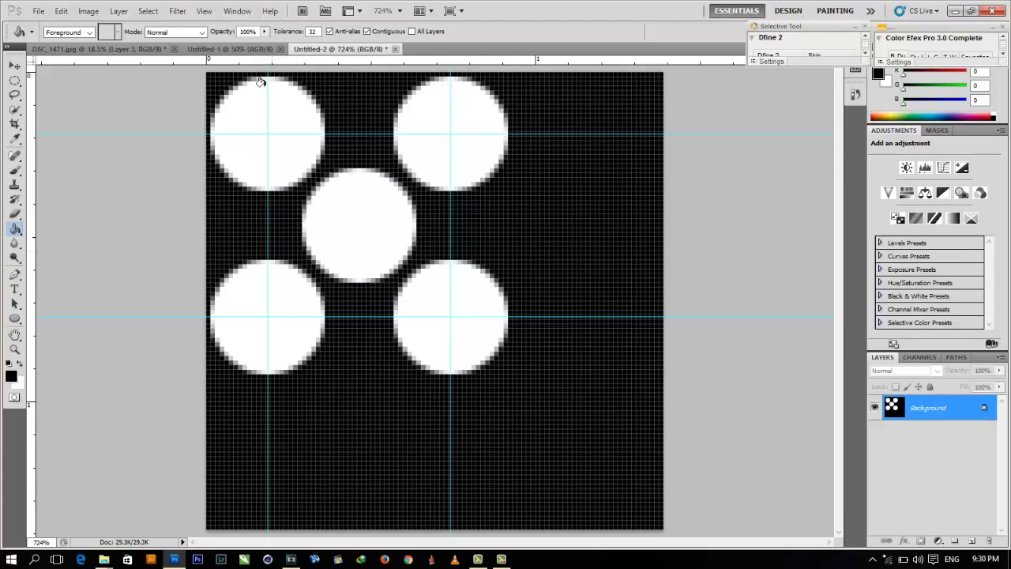
left_click(14, 80)
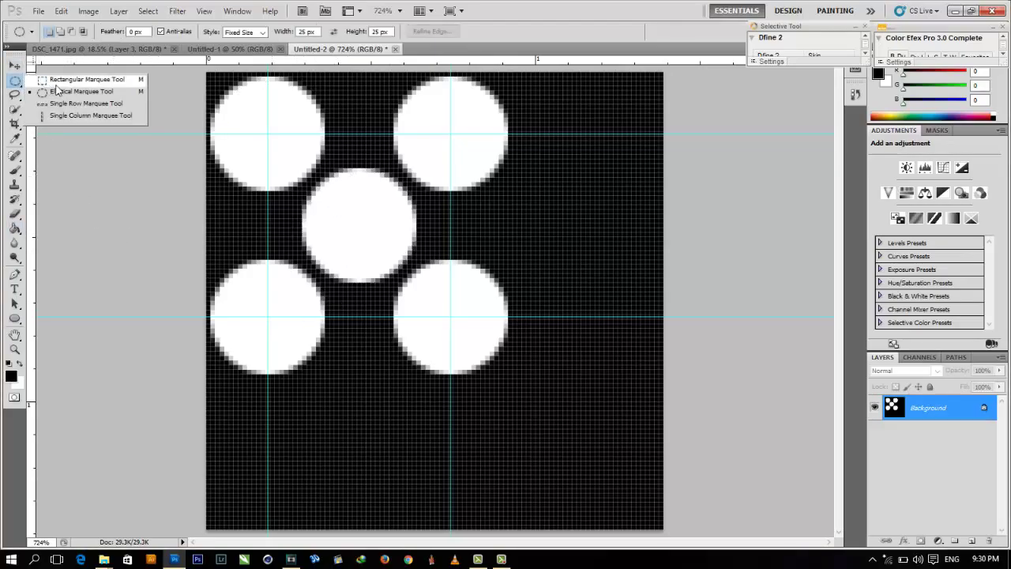
left_click(58, 80)
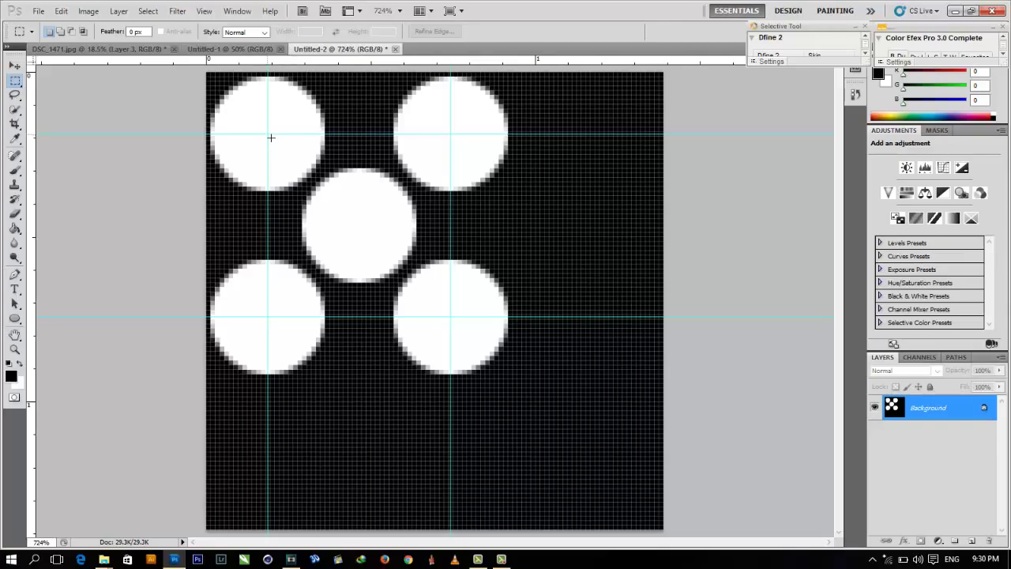
Crop the canvas to the square between the outer dot centres and zoom in on the tile.
left_click_drag(270, 136, 452, 317)
left_click(448, 314)
key("ctrl+z")
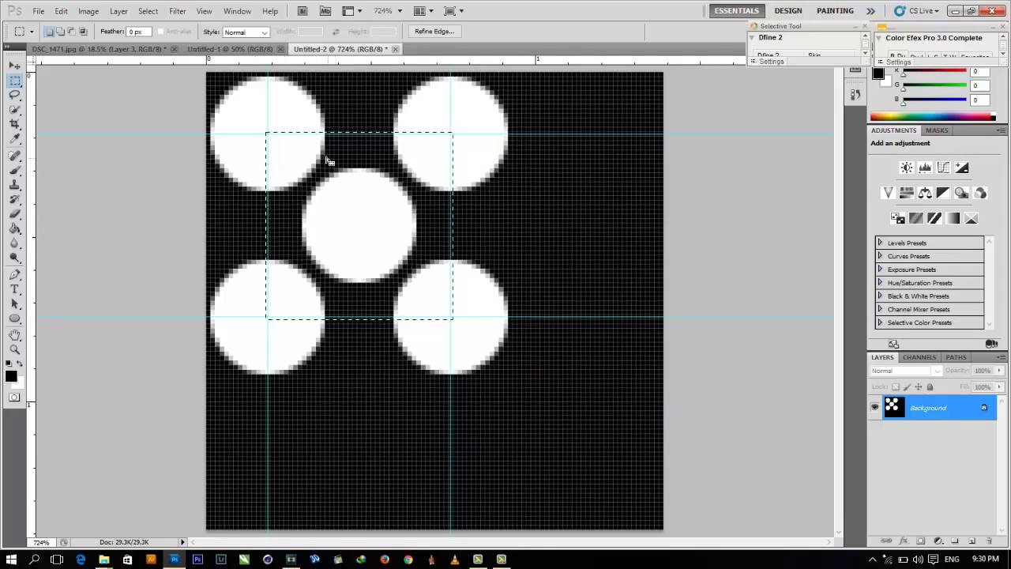
left_click(89, 12)
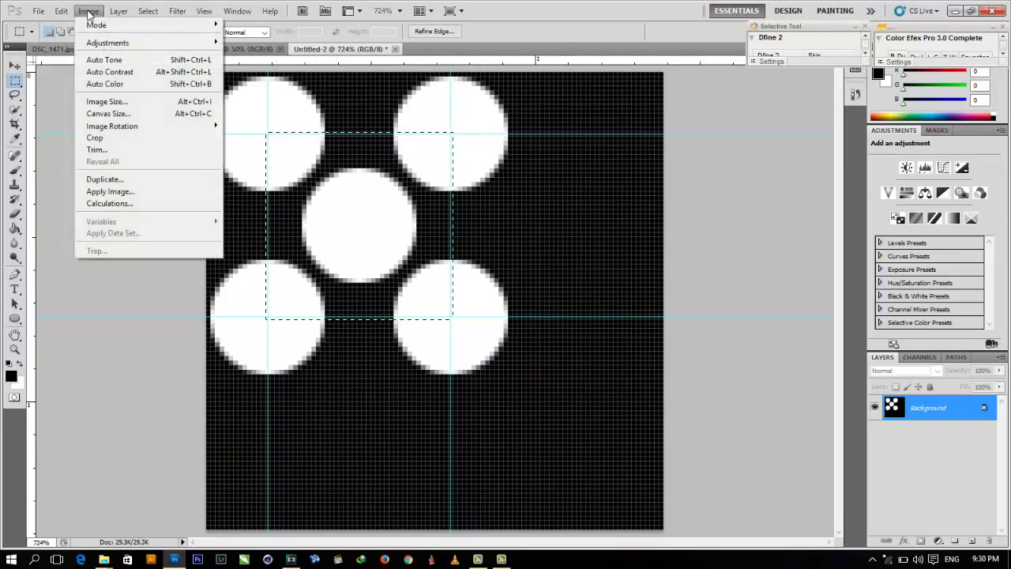
left_click(132, 139)
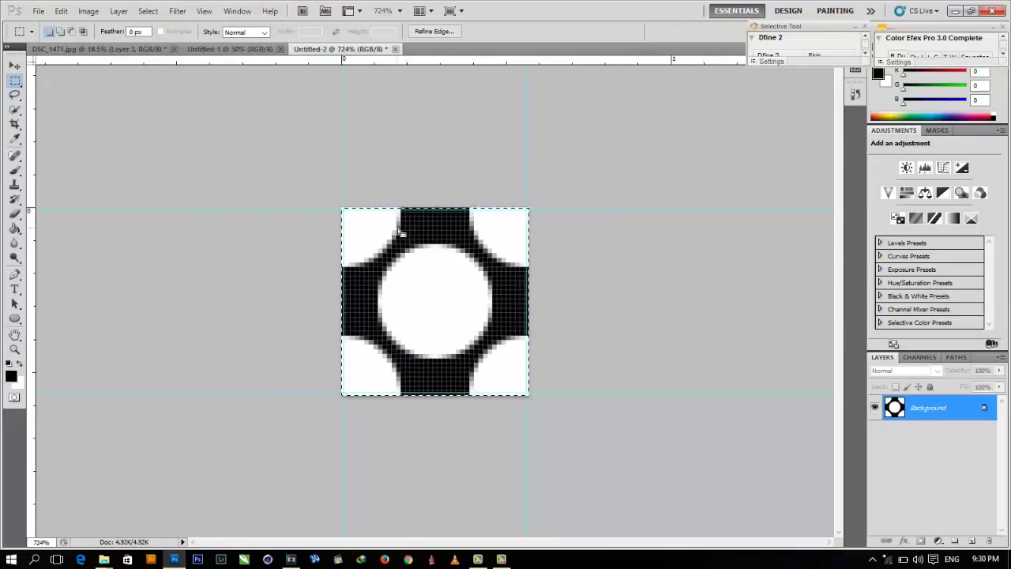
key("ctrl+d")
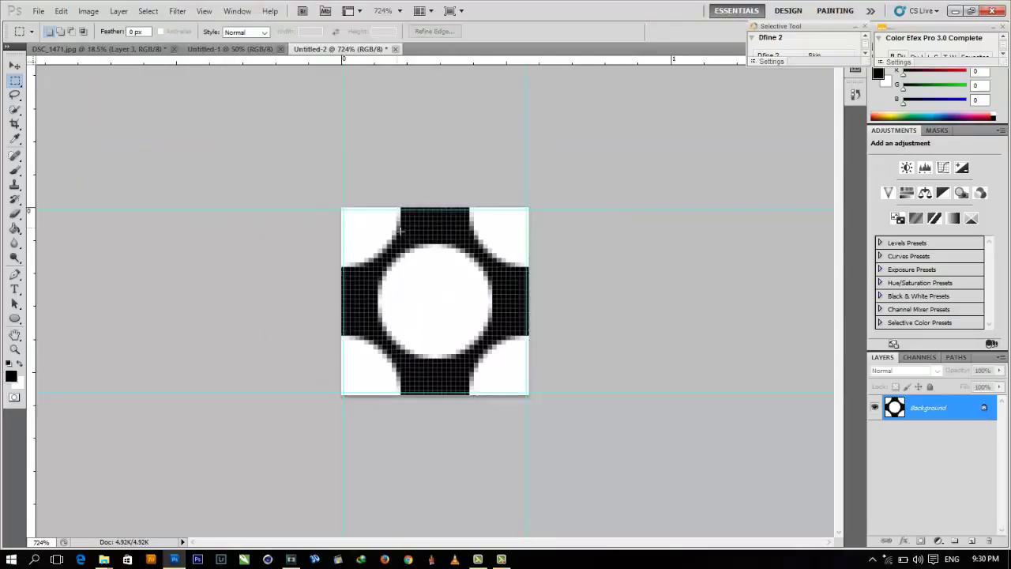
scroll(401, 233, "up", 3)
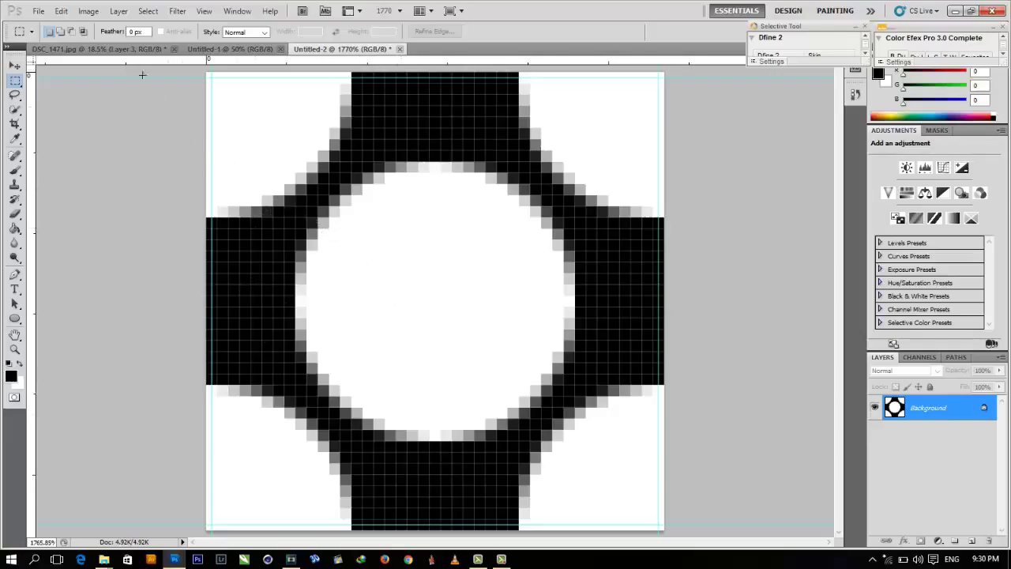
left_click(61, 10)
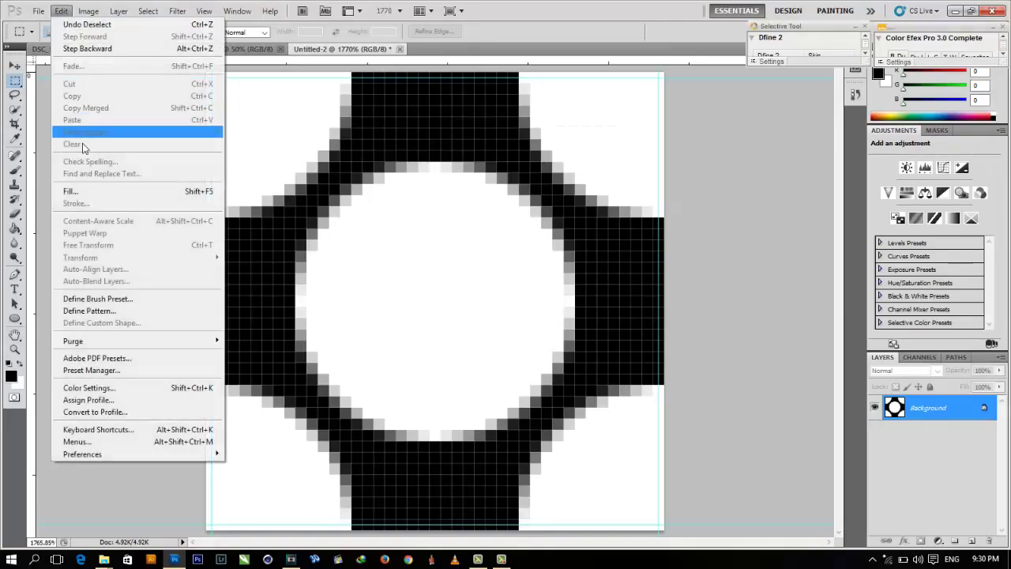
left_click(98, 312)
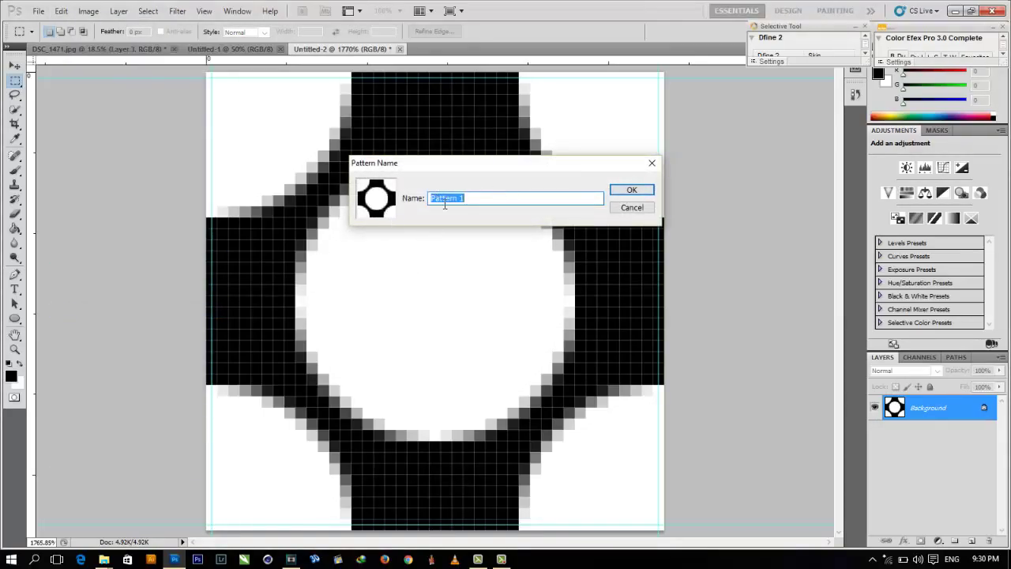
Save the tile as pattern 'Pattern 1' and close Untitled-2 without saving.
left_click_drag(434, 165, 476, 183)
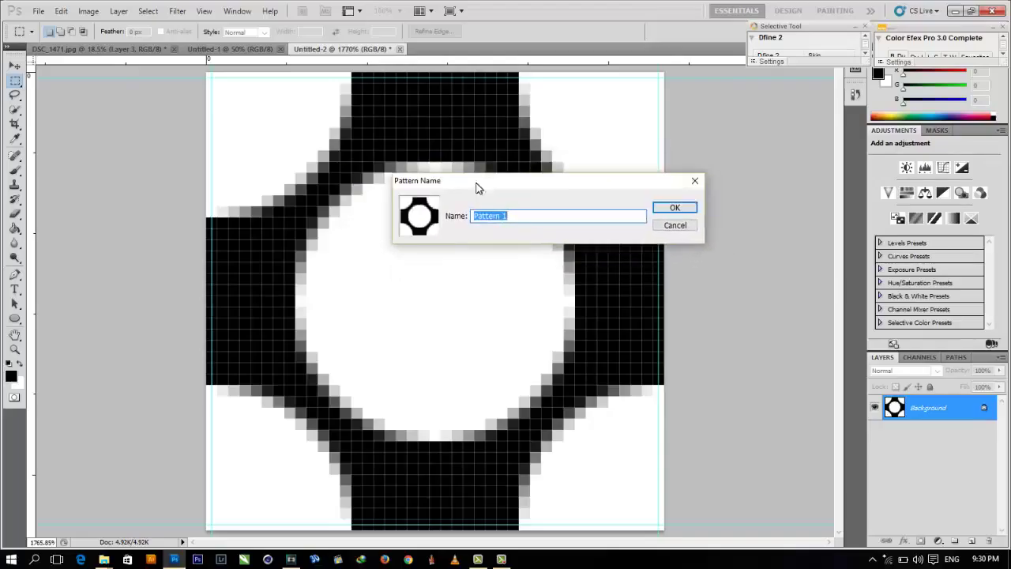
left_click(675, 208)
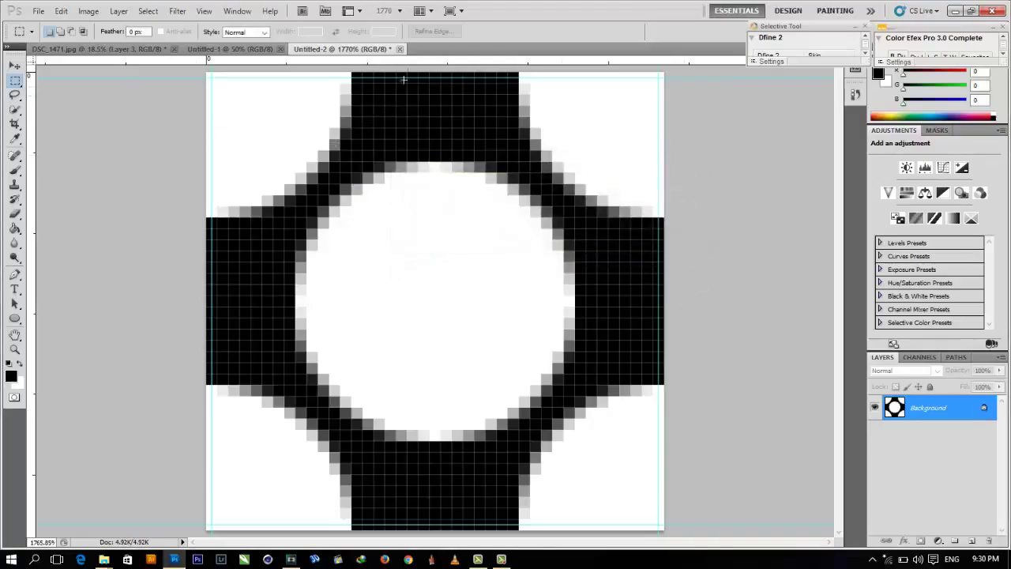
left_click(400, 49)
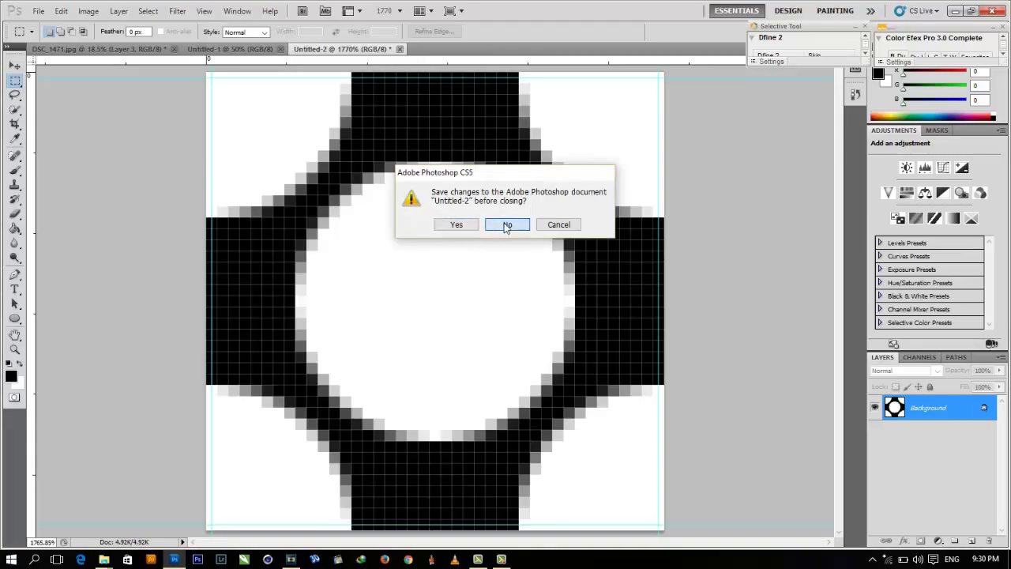
left_click(507, 226)
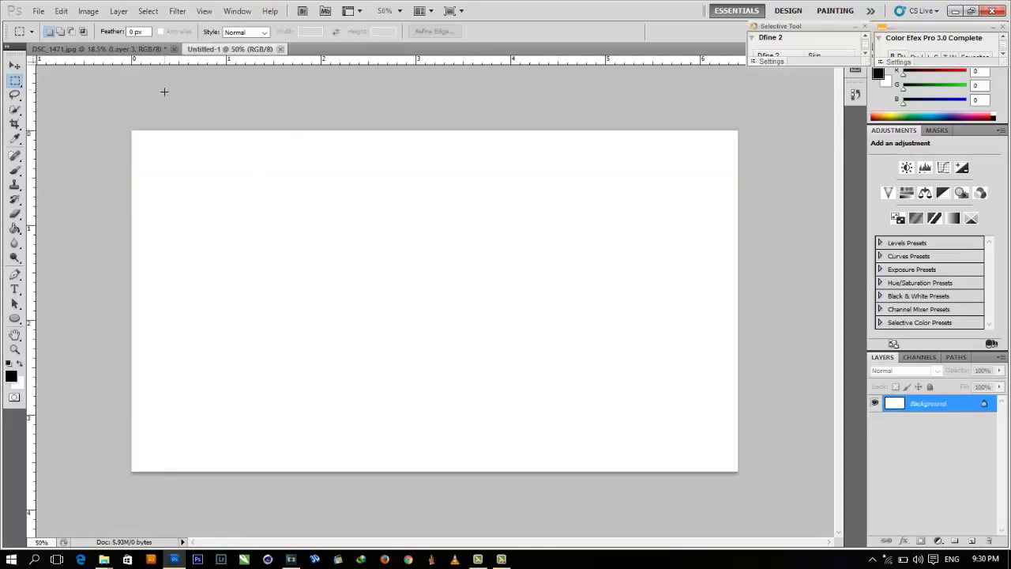
Confirm Untitled-1 stays 1920×1080 px, then start a text layer left of centre.
left_click(88, 12)
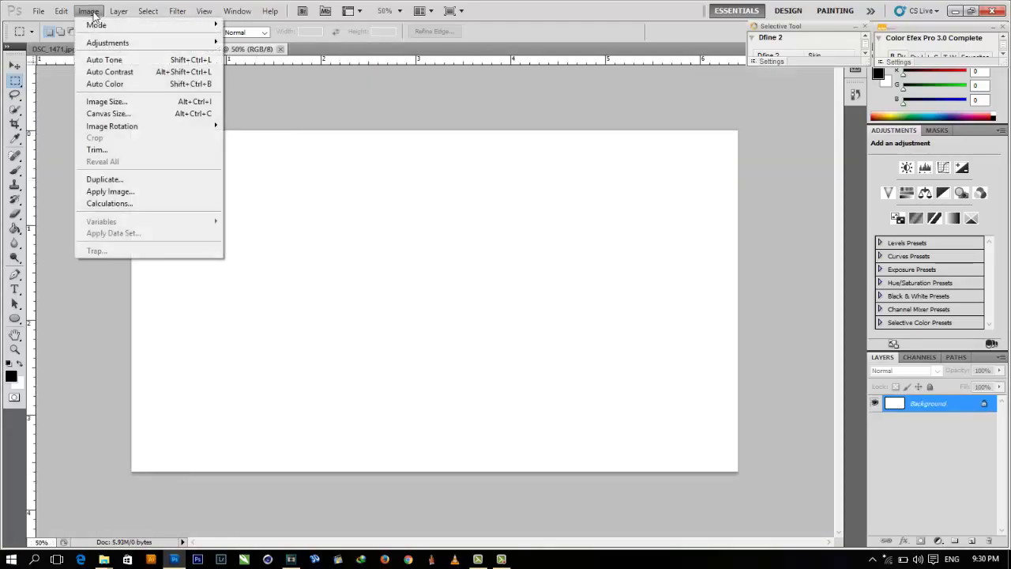
left_click(105, 102)
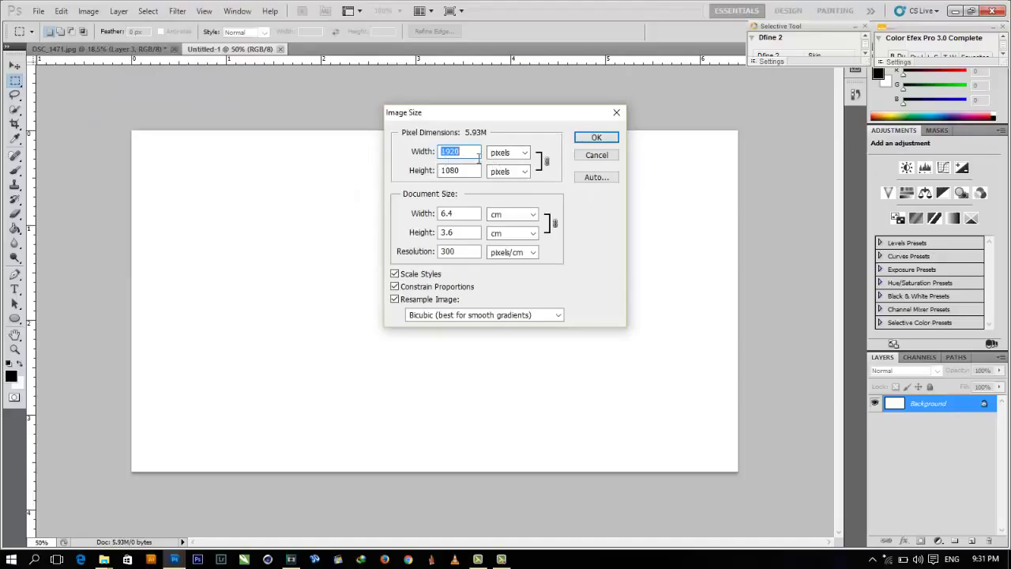
left_click(588, 158)
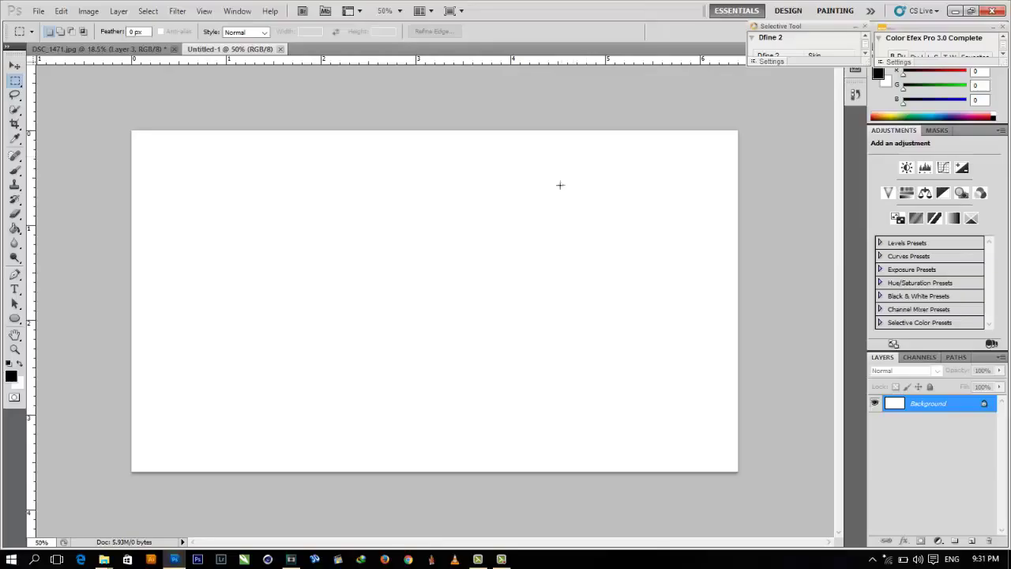
left_click(16, 290)
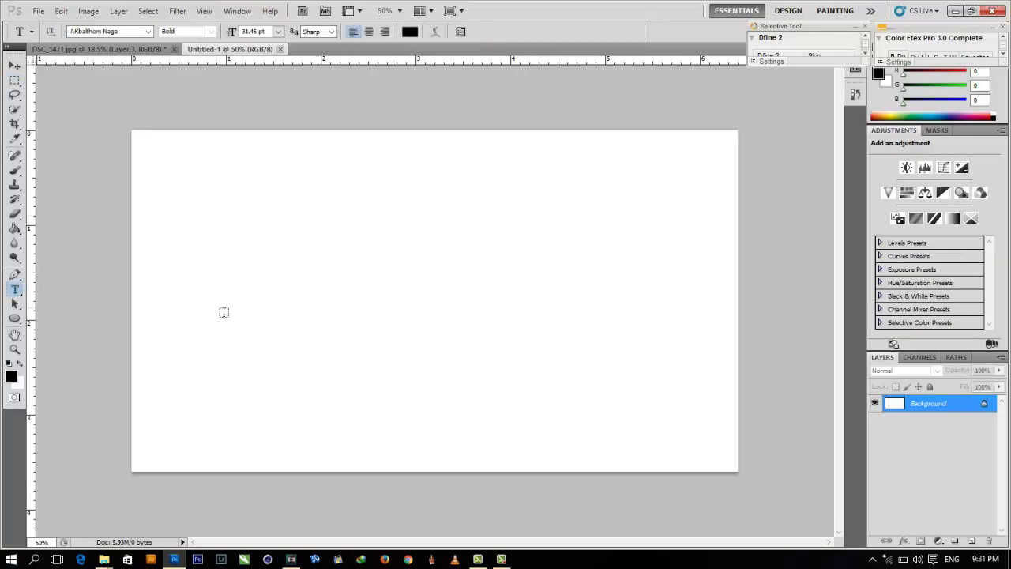
left_click(192, 321)
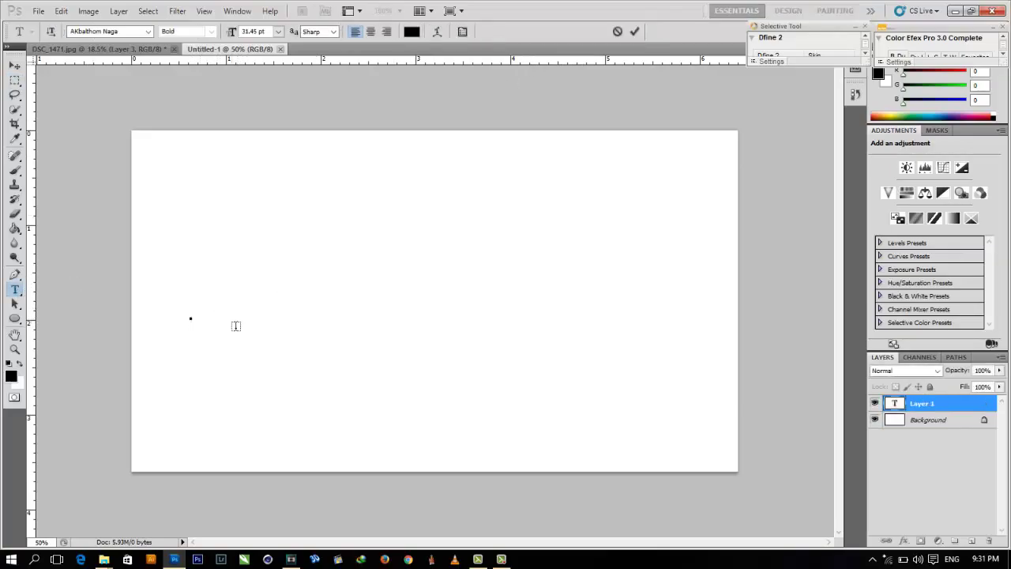
Type 'CBD', enlarge it to about 63 pt, shift it right and down, and commit.
type("C")
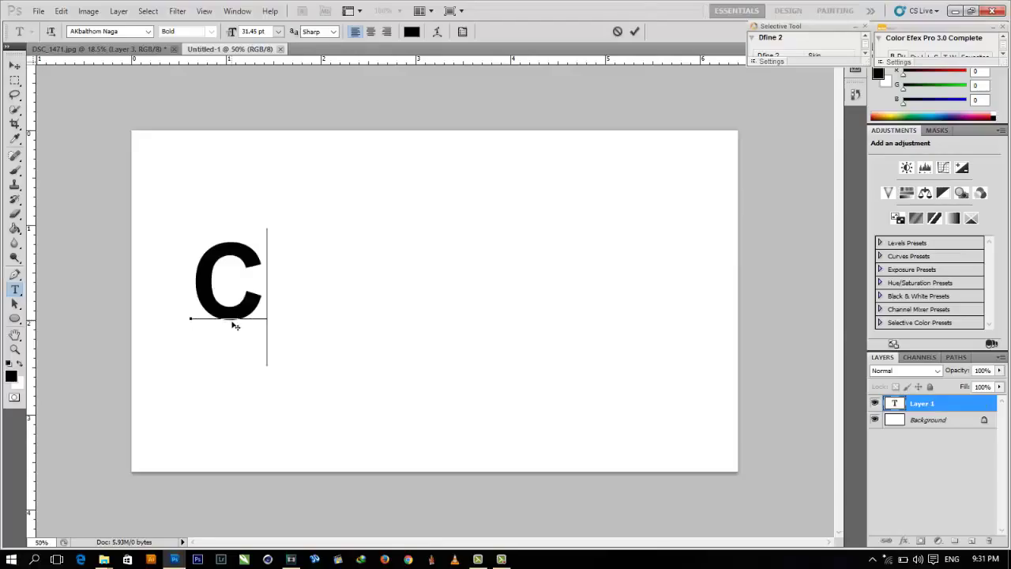
type("BD")
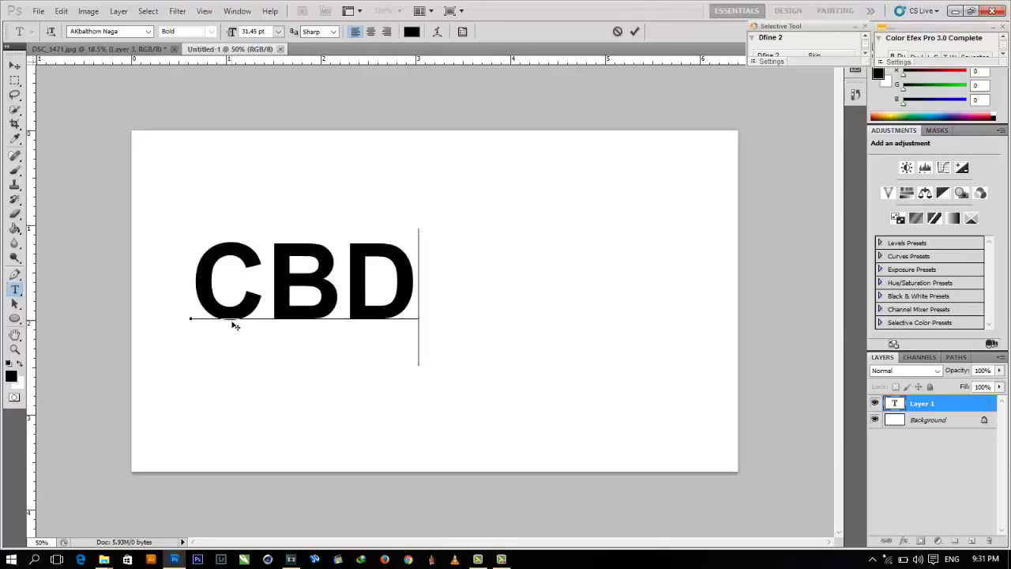
key("ctrl")
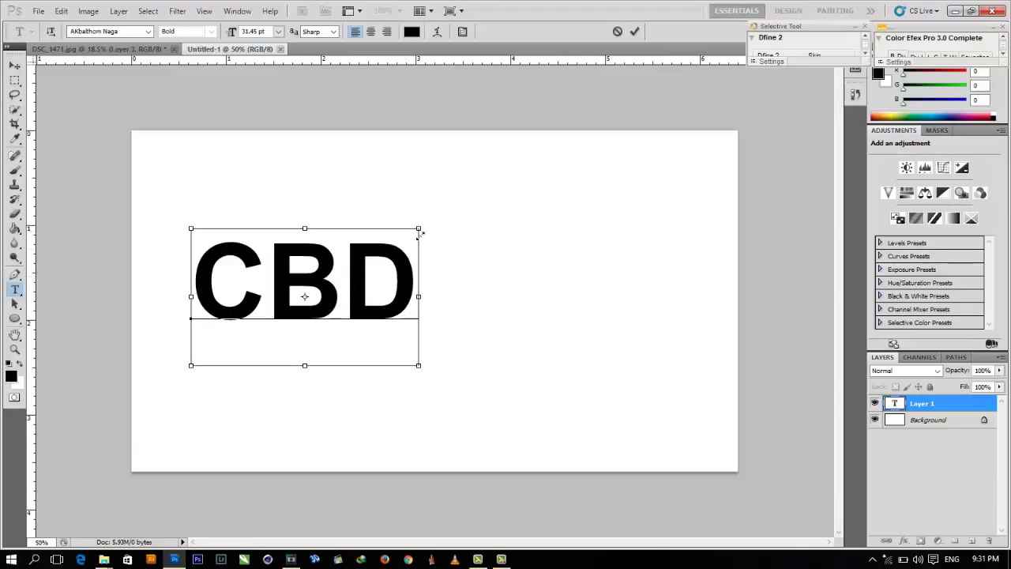
left_click_drag(419, 234, 537, 167)
left_click_drag(655, 218, 780, 237)
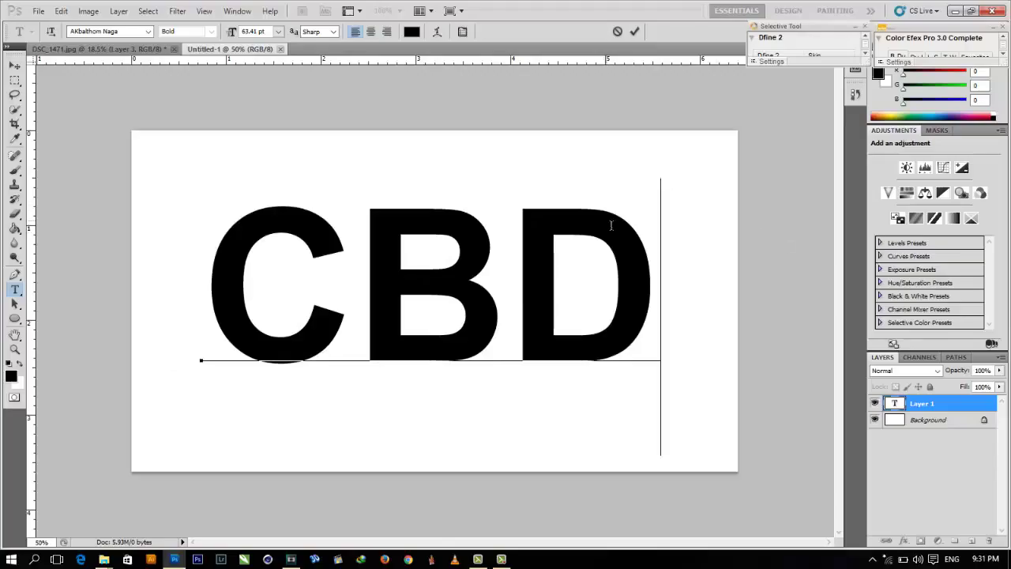
key("ctrl")
left_click(634, 31)
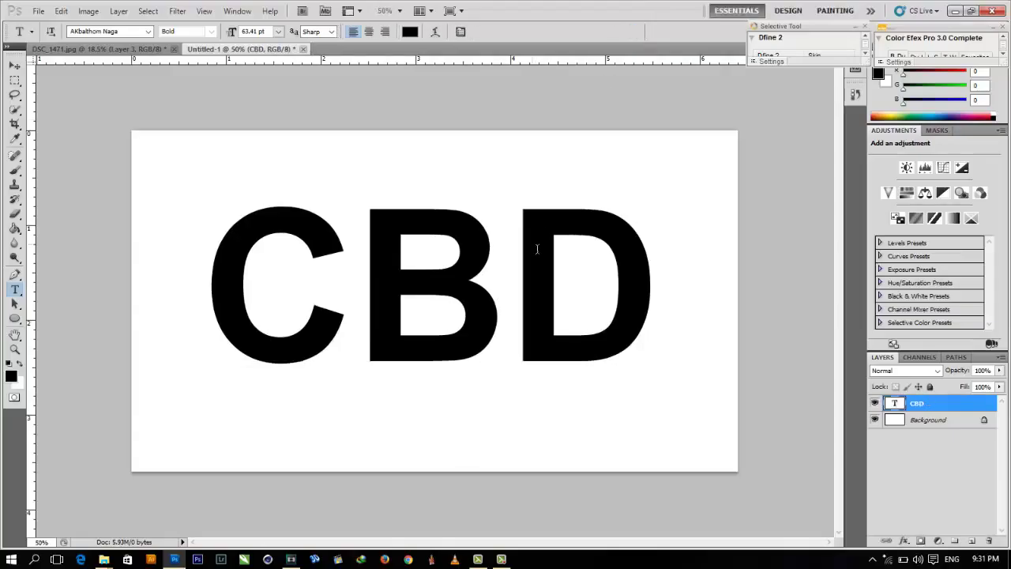
left_click(537, 249)
left_click(637, 32)
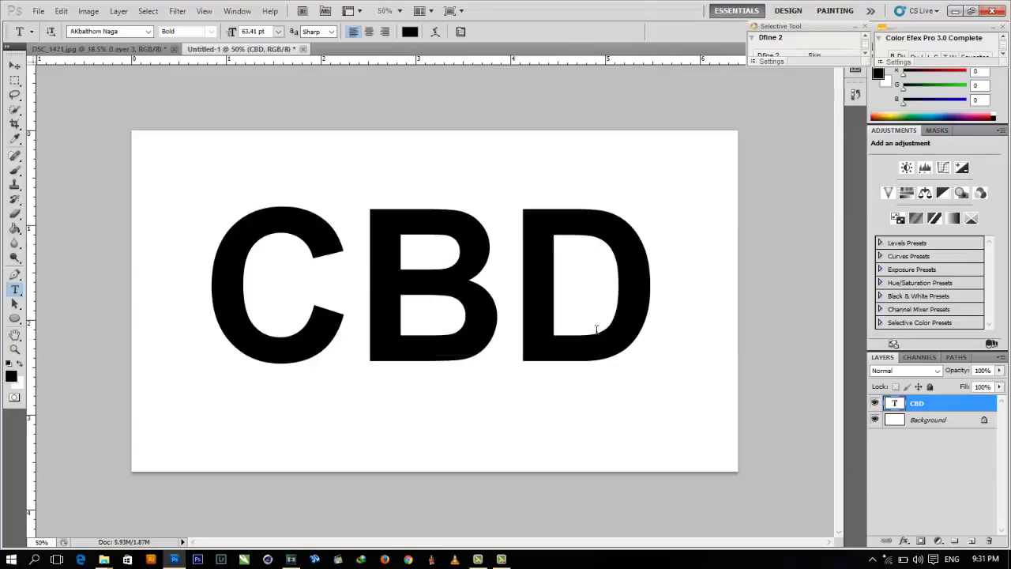
Align the CBD text to the canvas's vertical and horizontal centres, then deselect.
key("ctrl+a")
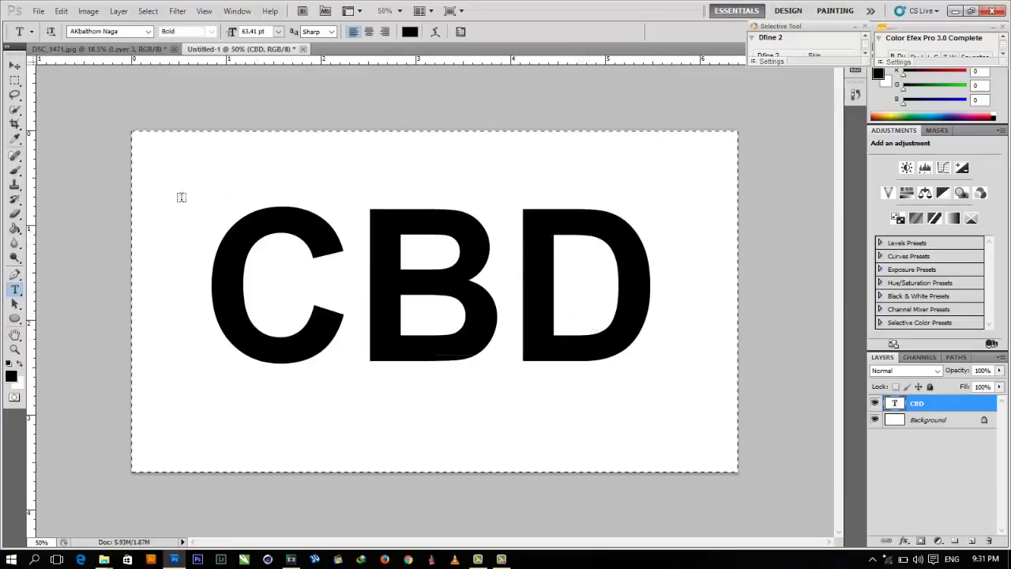
key("v")
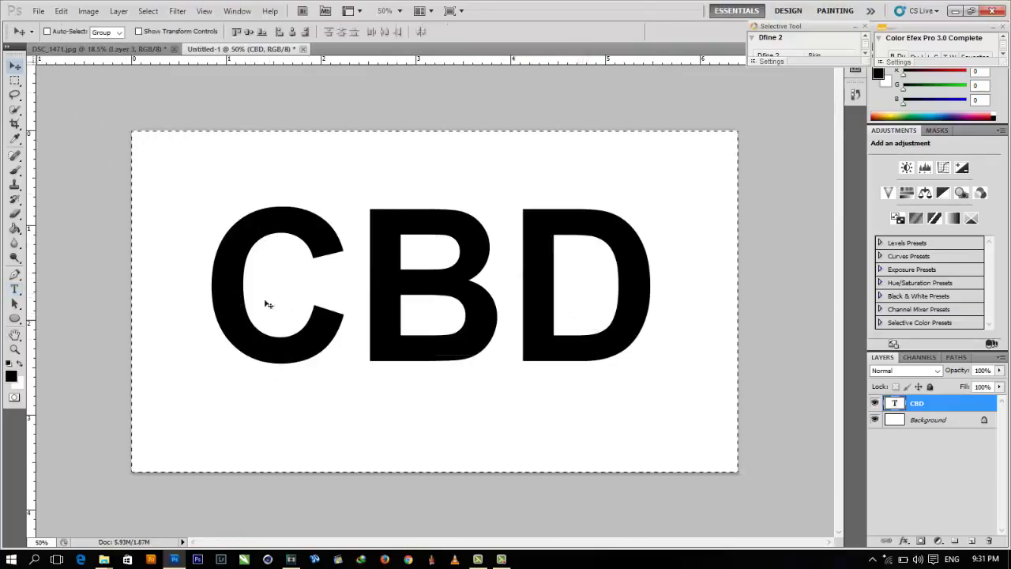
left_click(249, 31)
left_click(291, 32)
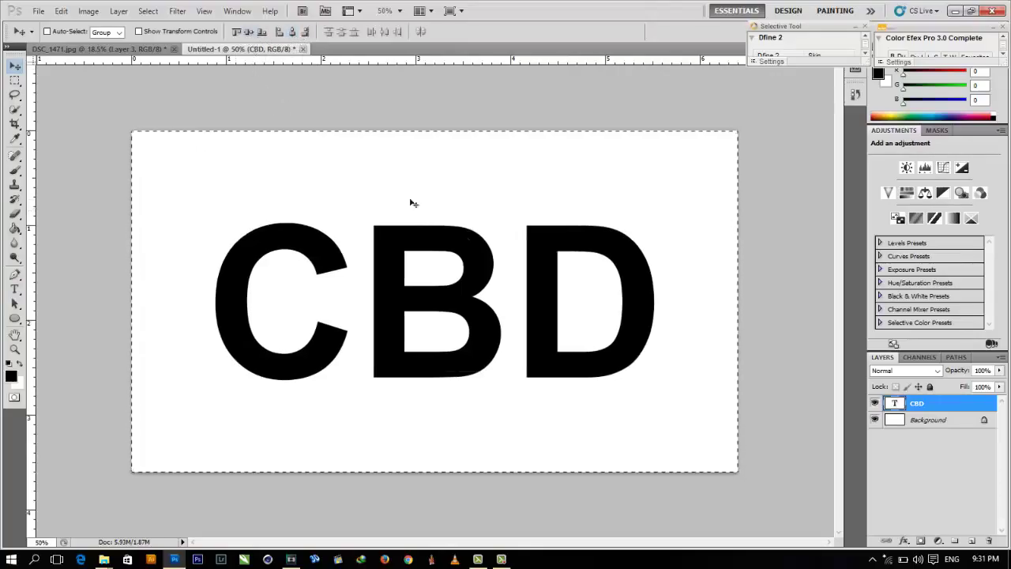
key("ctrl+d")
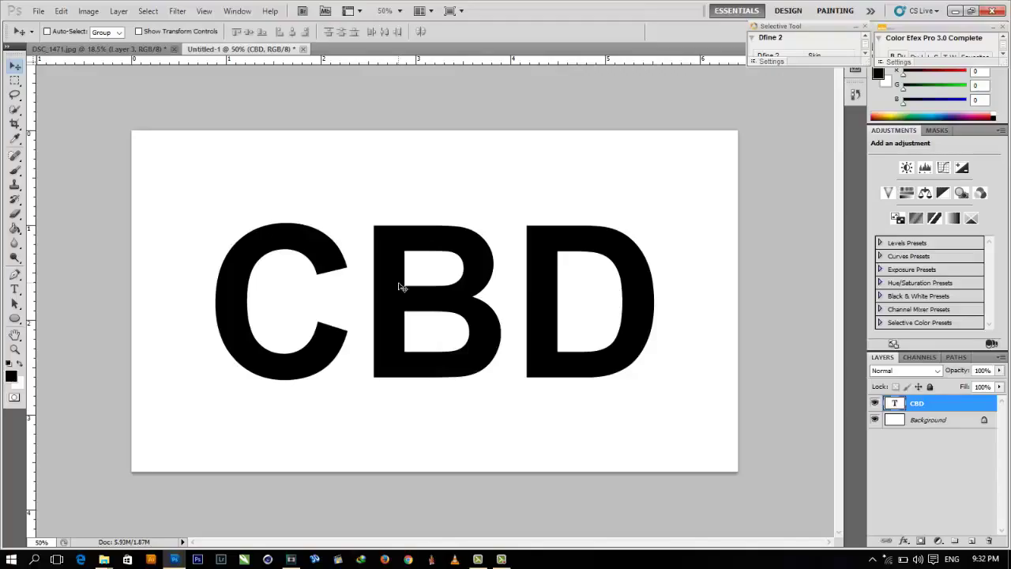
Add a black-circle Pattern Overlay snapped to origin at 50% scale, plus a black Stroke.
left_click(906, 542)
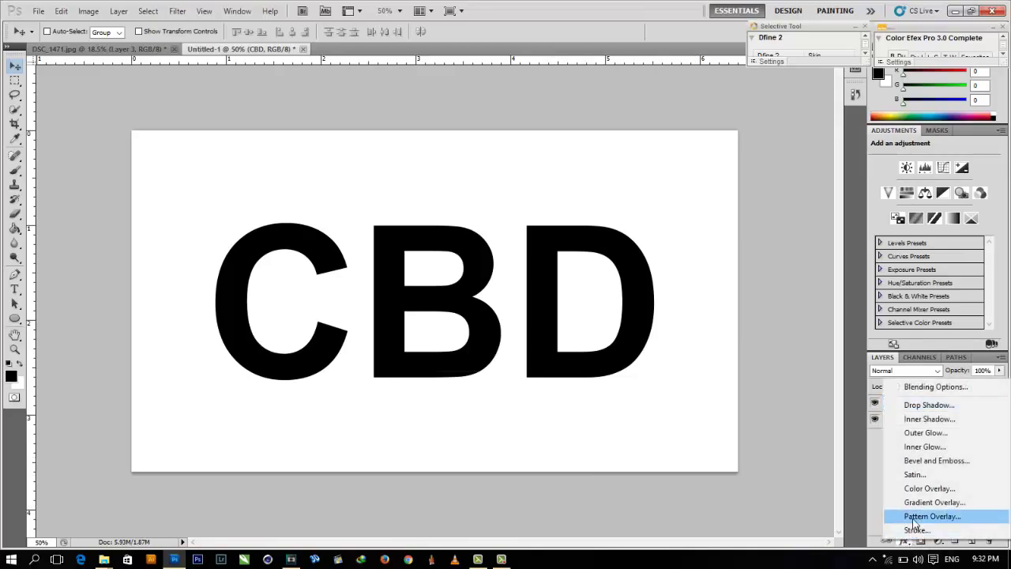
left_click(914, 515)
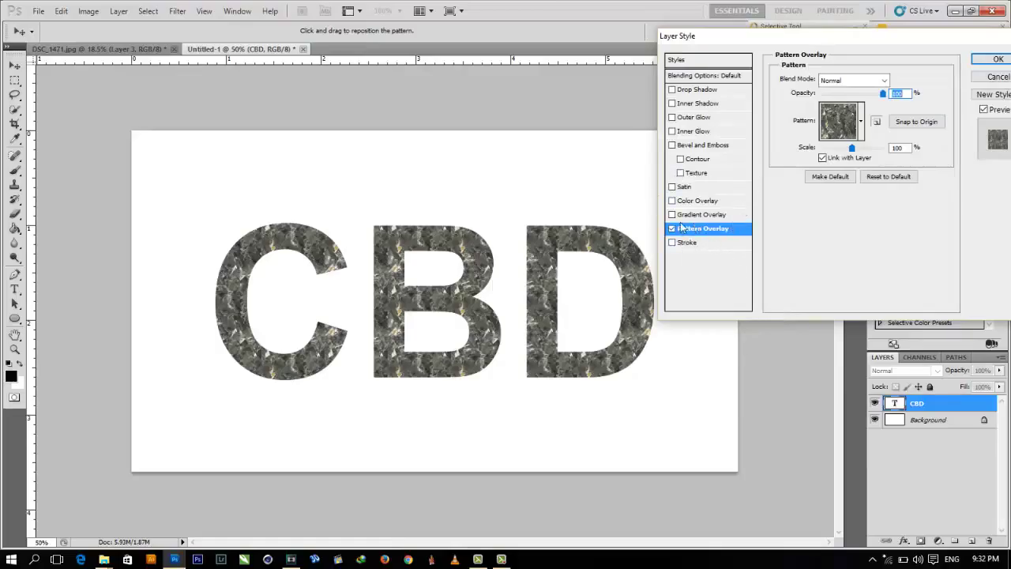
left_click(862, 122)
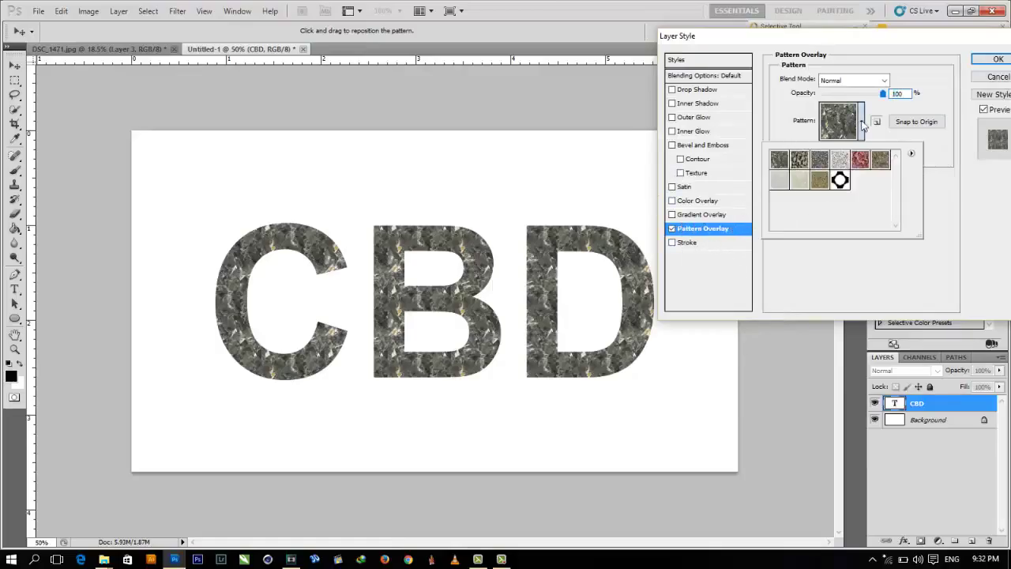
left_click(841, 181)
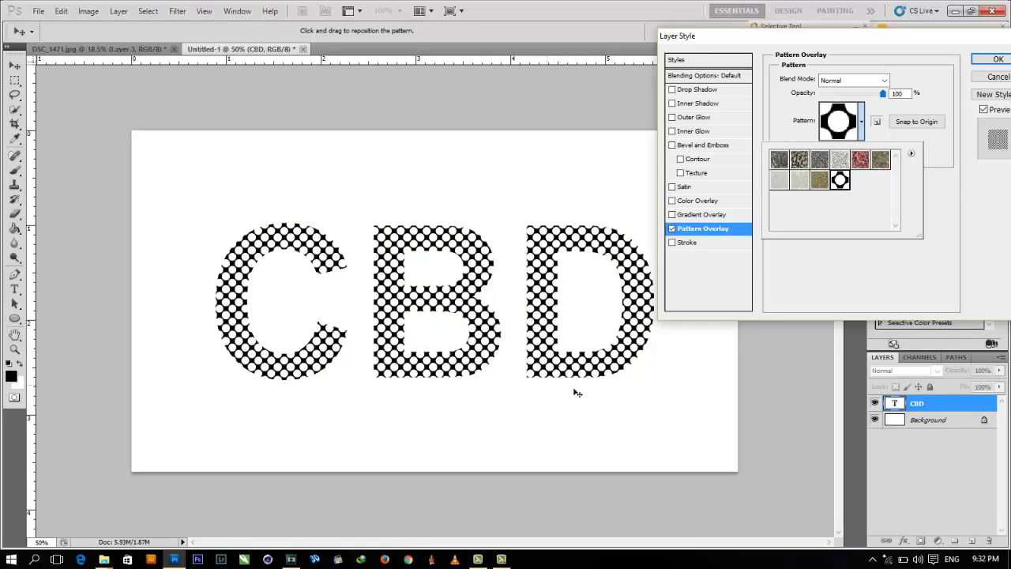
left_click(927, 102)
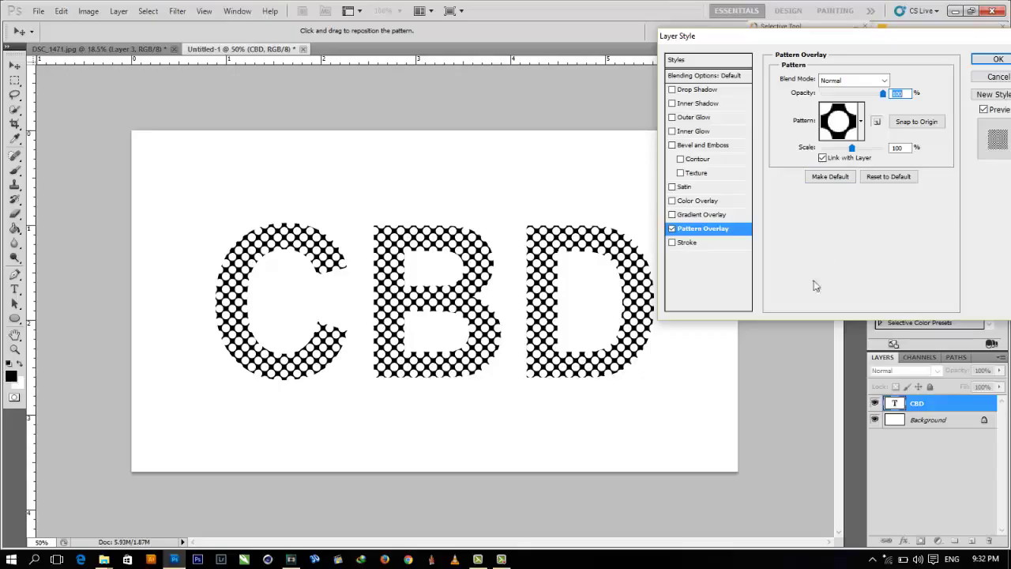
left_click(902, 124)
left_click_drag(859, 152, 836, 148)
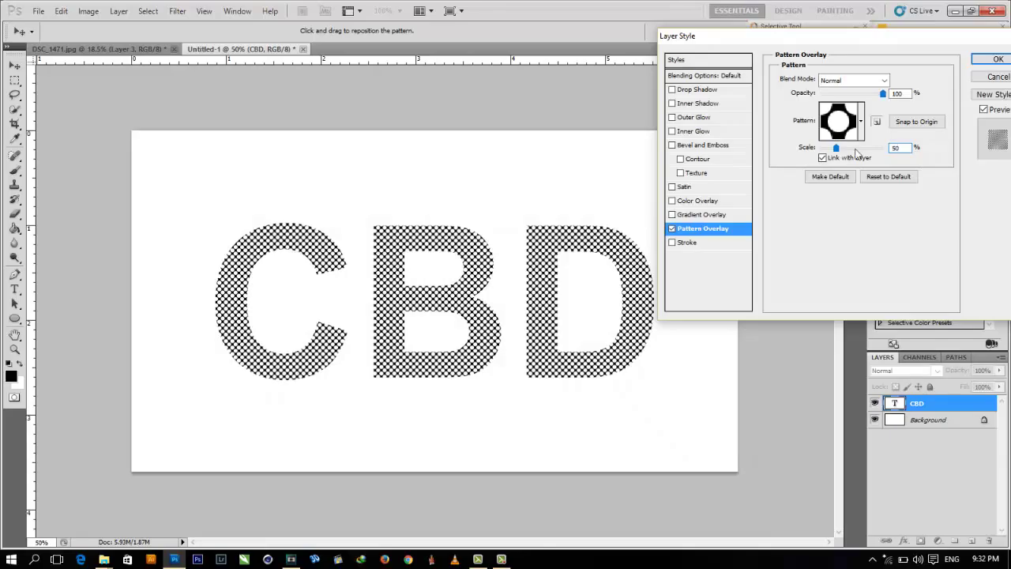
left_click(707, 248)
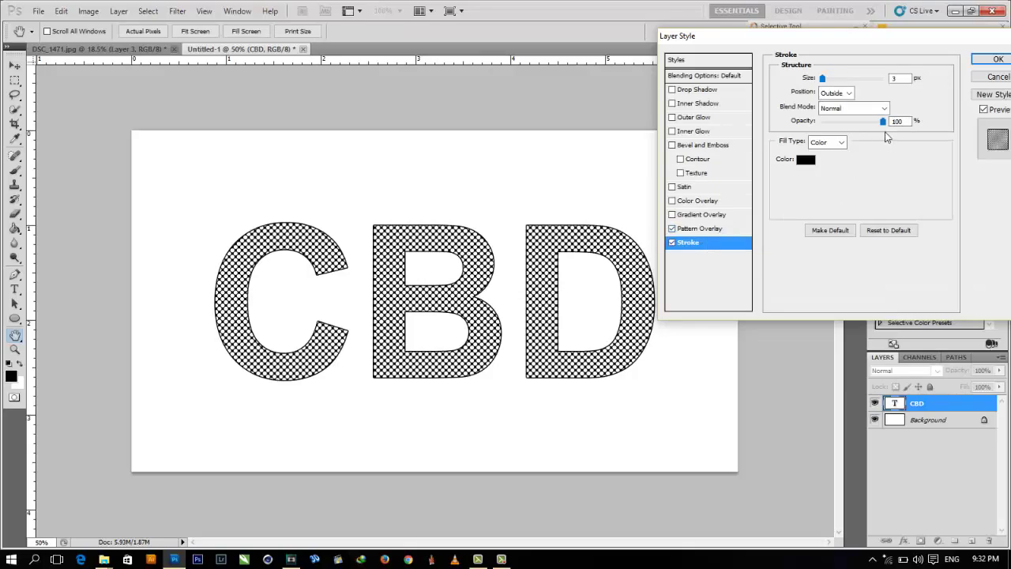
Make the stroke 15 px positioned Inside, compare it on and off, and apply the style.
left_click_drag(902, 78, 883, 82)
type("15")
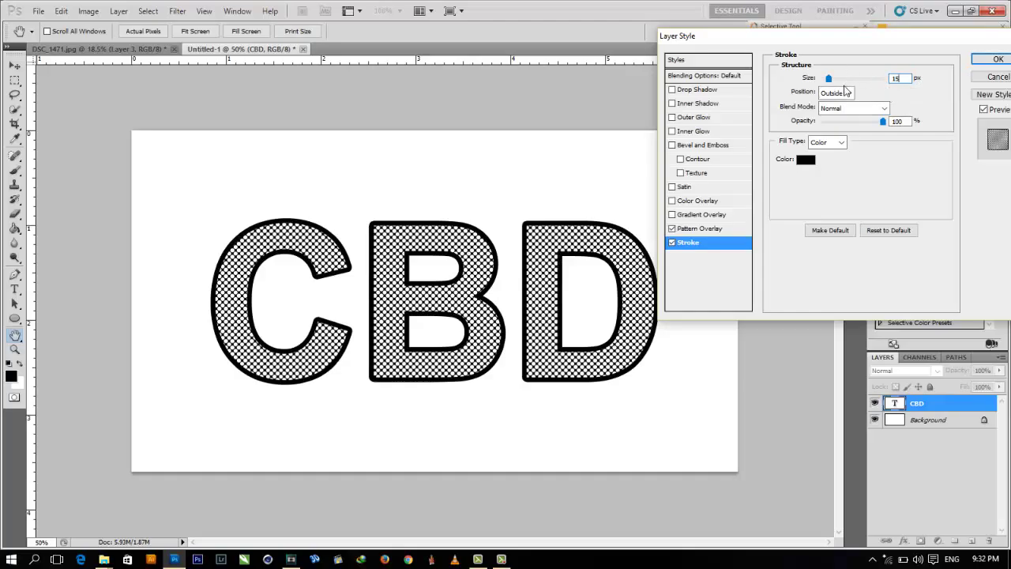
left_click(845, 94)
left_click(829, 116)
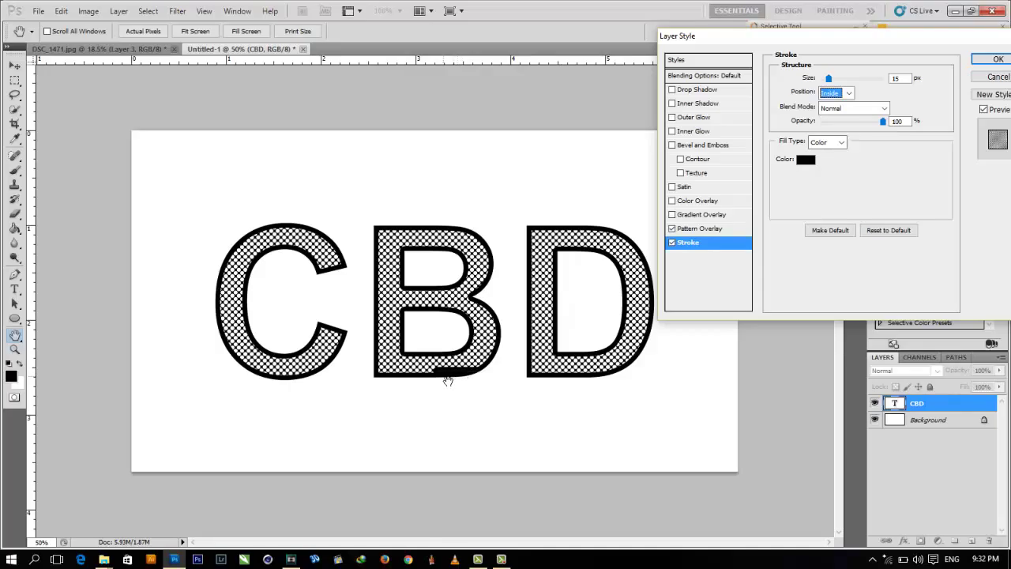
left_click(672, 242)
left_click(672, 242)
left_click(995, 60)
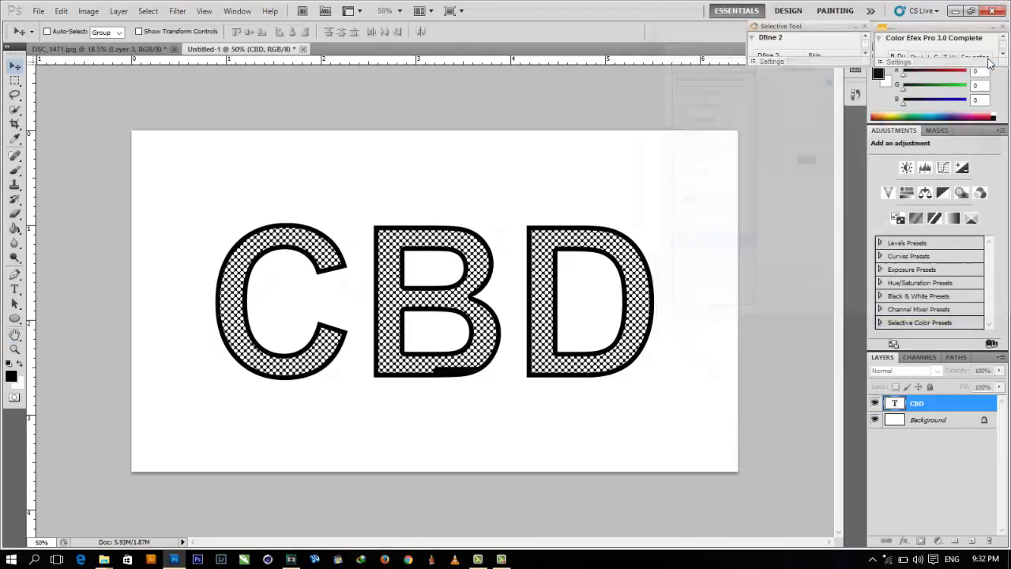
Fit the document on screen and duplicate the CBD text layer as CBD copy.
key("alt")
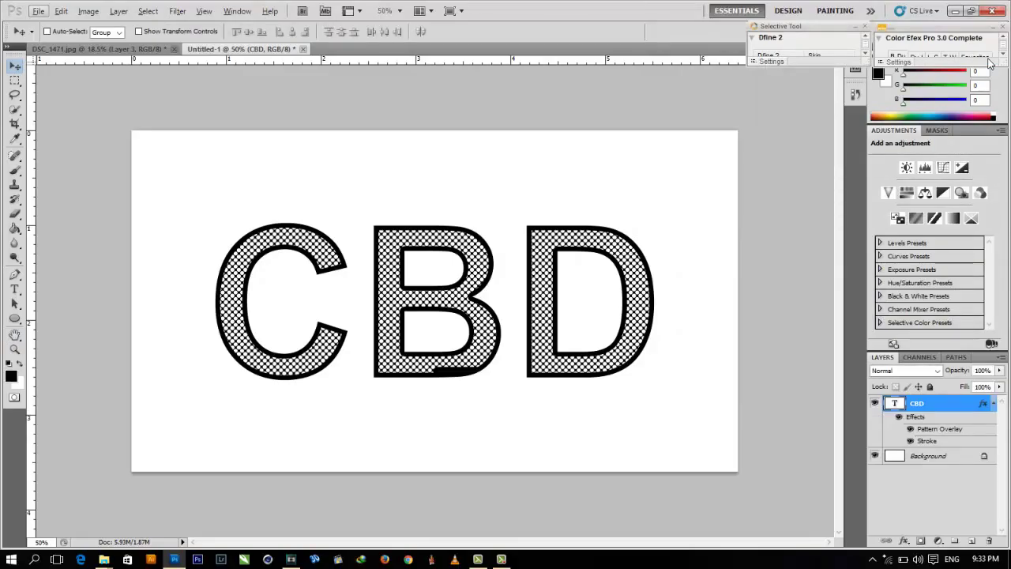
key("alt")
key("ctrl+0")
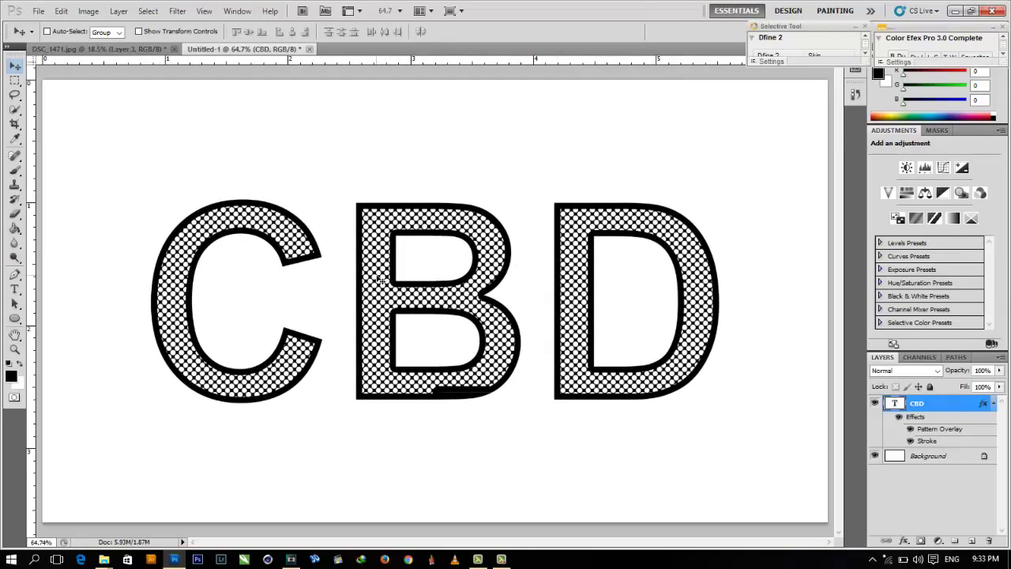
left_click(1000, 406)
key("ctrl+j")
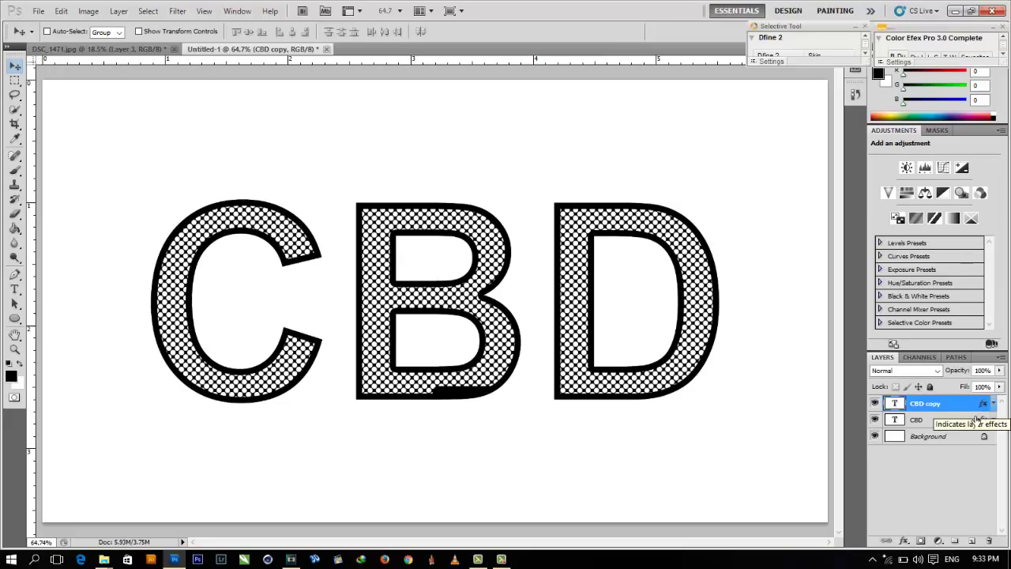
Rasterize the CBD copy's type, convert it to a Smart Object, then rasterize the layer.
right_click(964, 407)
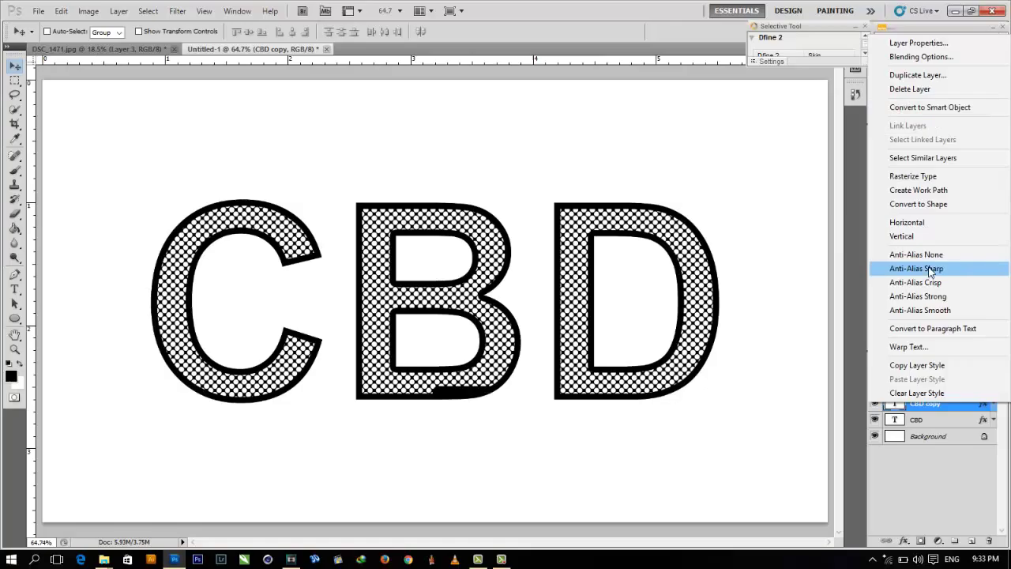
left_click(921, 176)
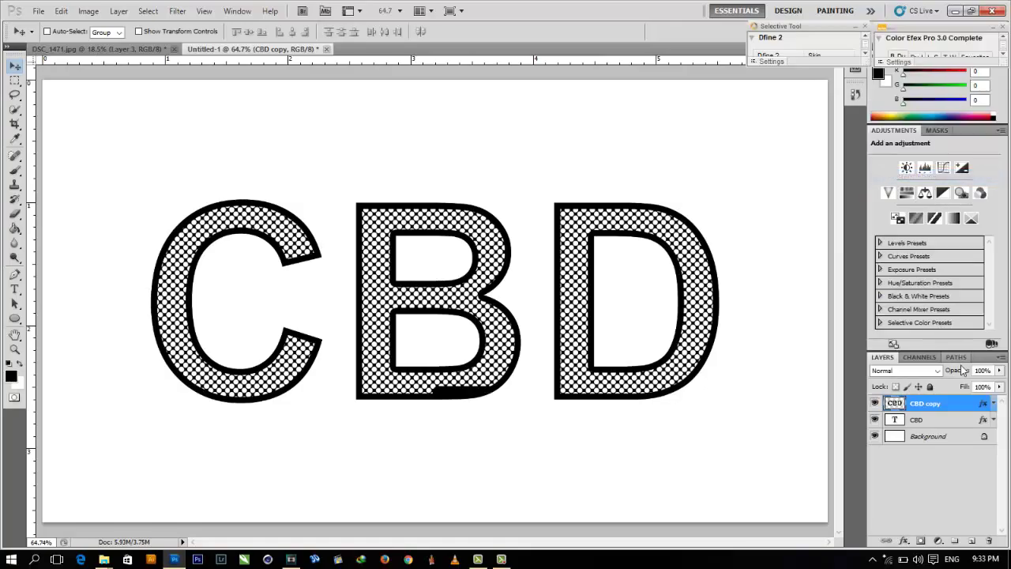
right_click(949, 404)
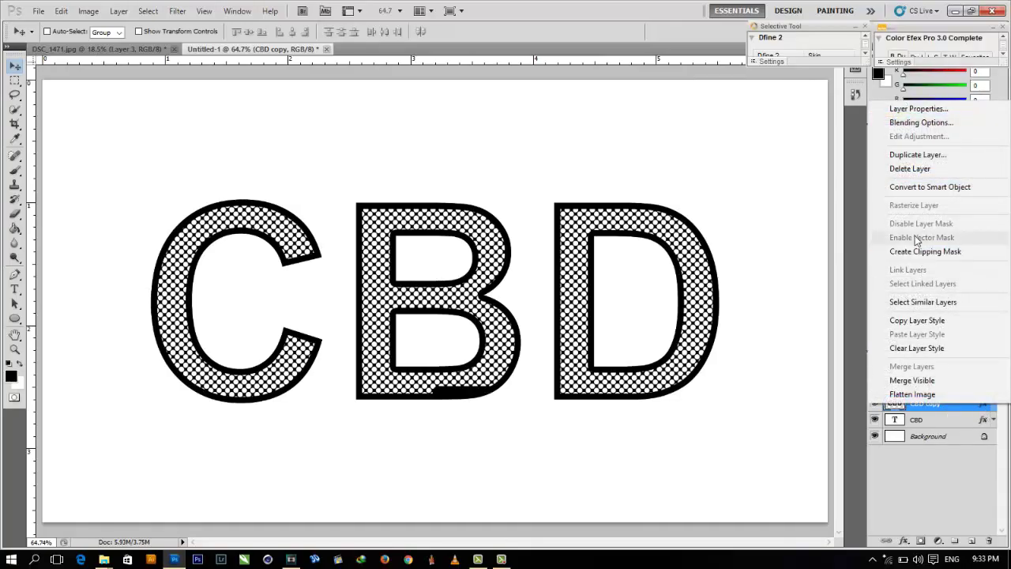
left_click(930, 188)
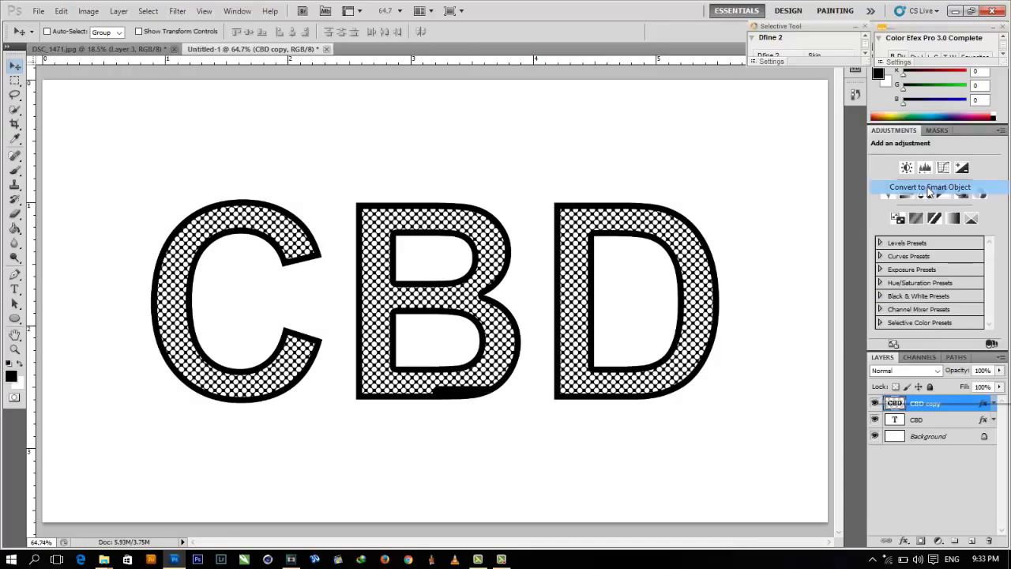
right_click(936, 404)
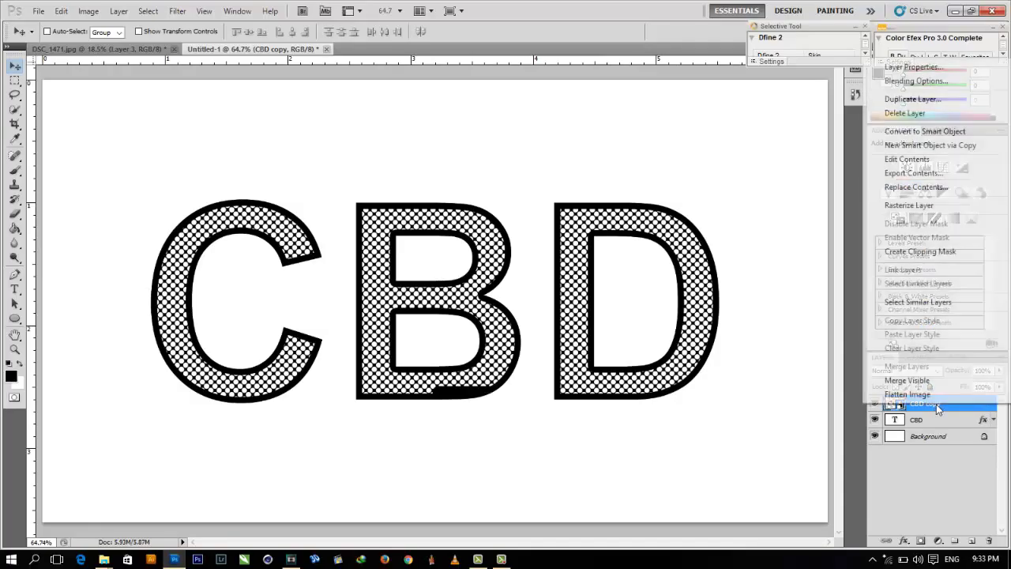
left_click(939, 207)
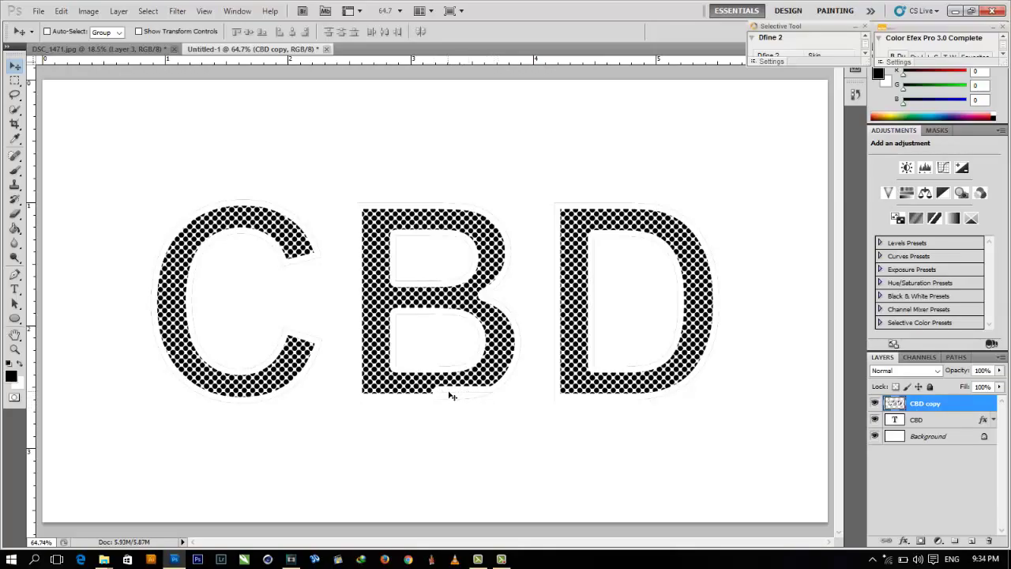
Fill the Background layer with black and load the RGB brightness as a selection in Channels.
left_click(939, 443)
key("alt+BackSpace")
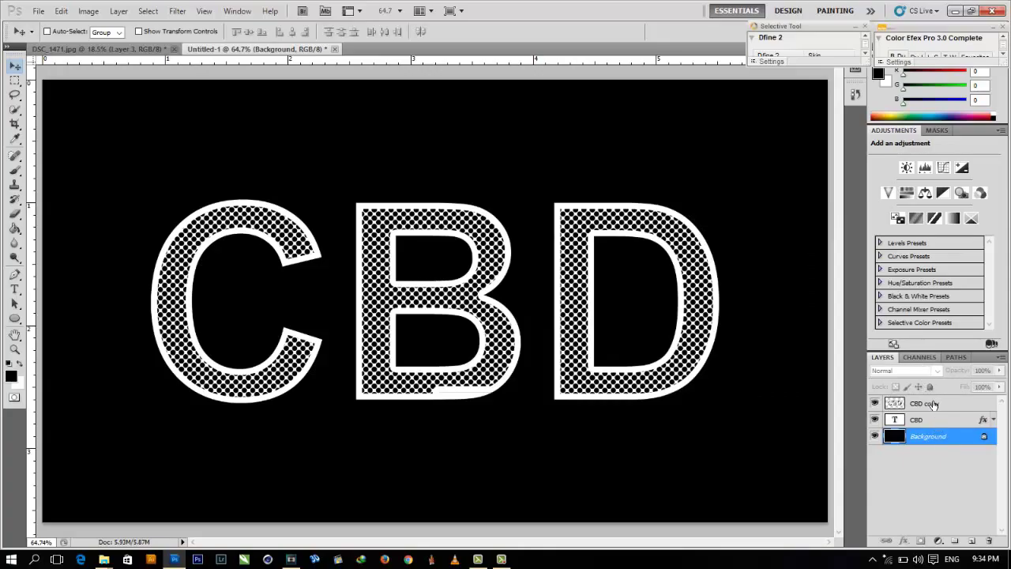
left_click(933, 403)
left_click(936, 438)
left_click(921, 357)
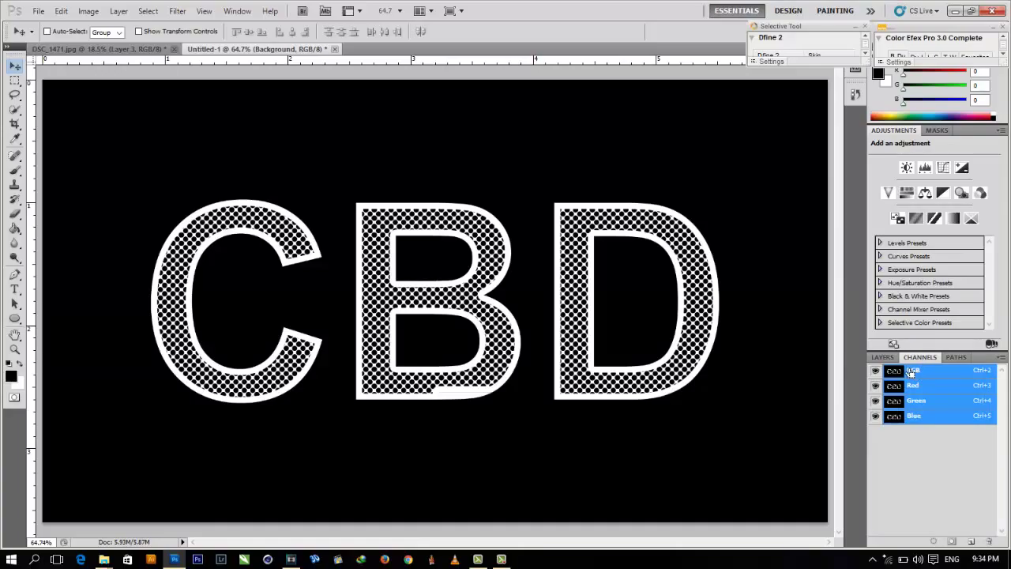
left_click(898, 374, "ctrl")
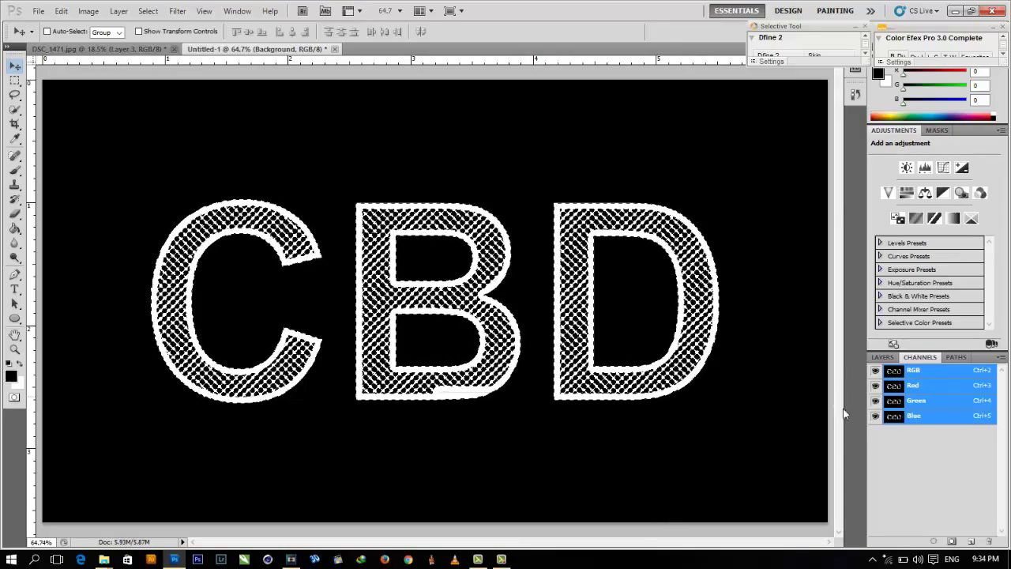
Create an Alpha 1 channel, fill the letter selection with white, and return to the RGB layers.
left_click(973, 542)
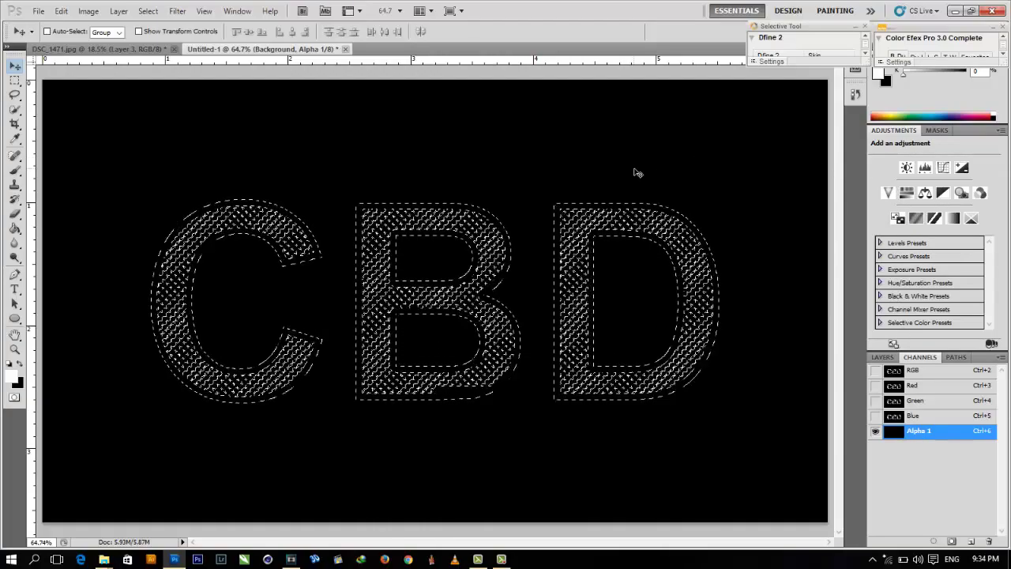
left_click(14, 80)
left_click(15, 66)
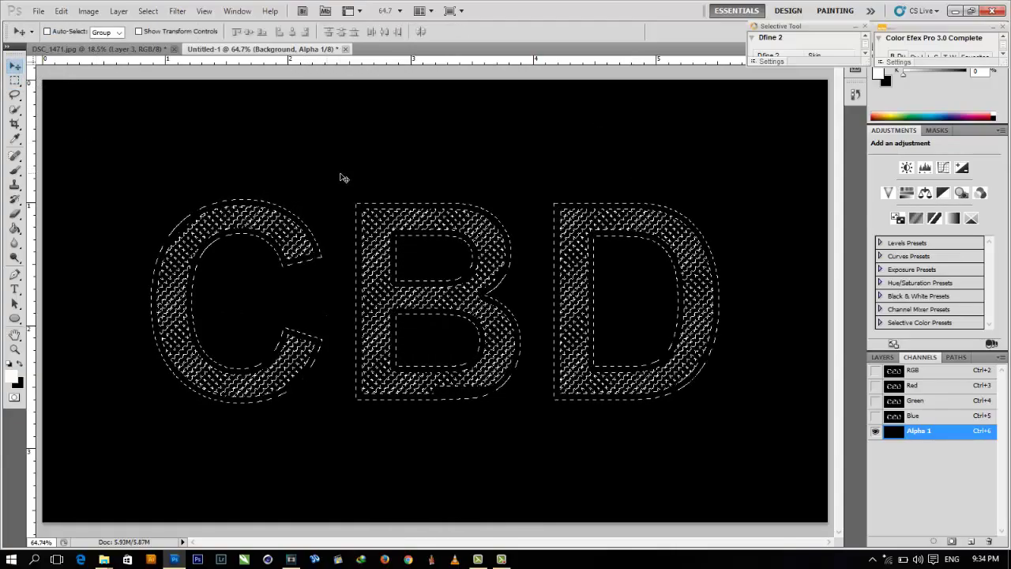
left_click(21, 364)
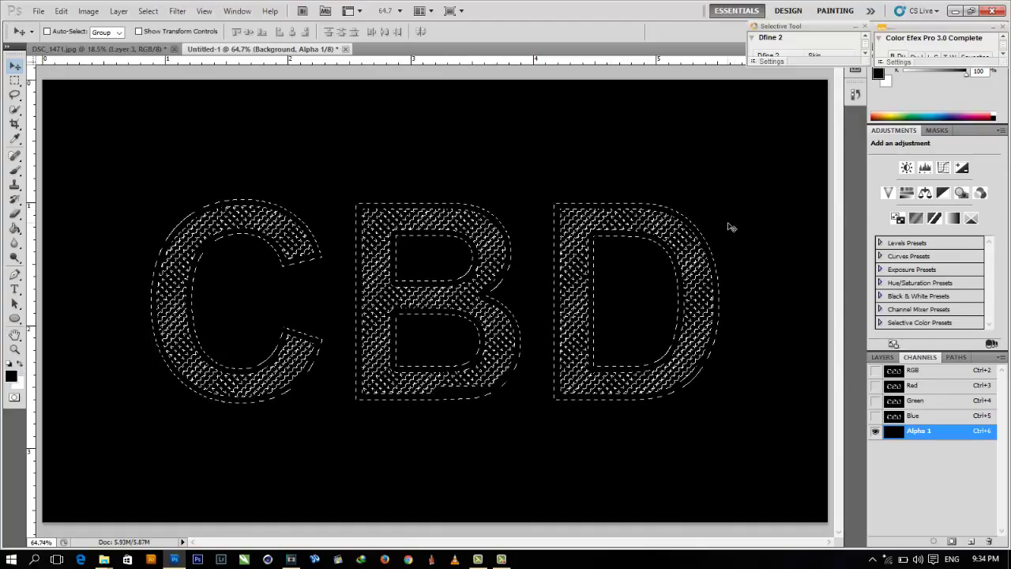
key("ctrl+BackSpace")
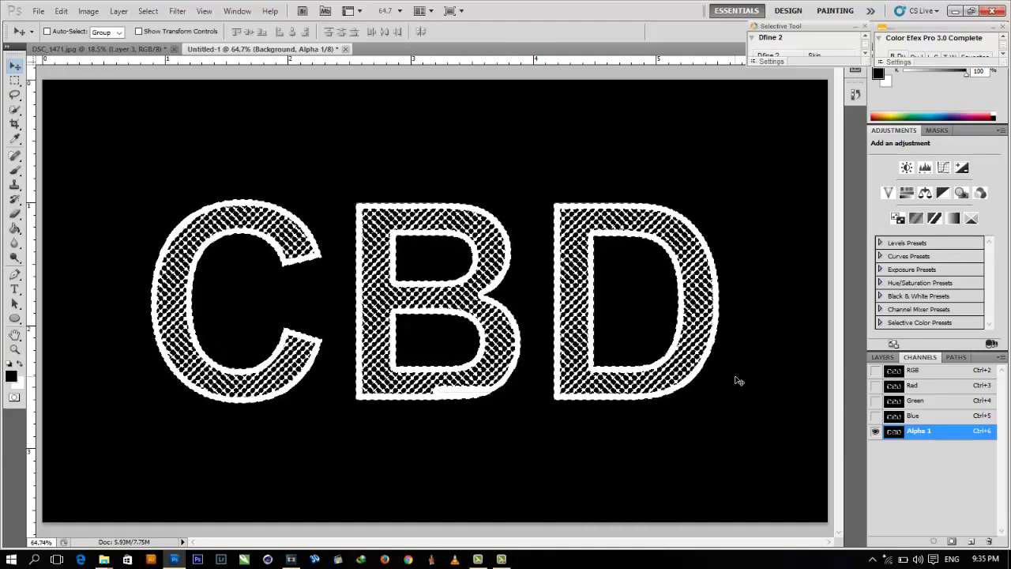
left_click(896, 368)
left_click(882, 357)
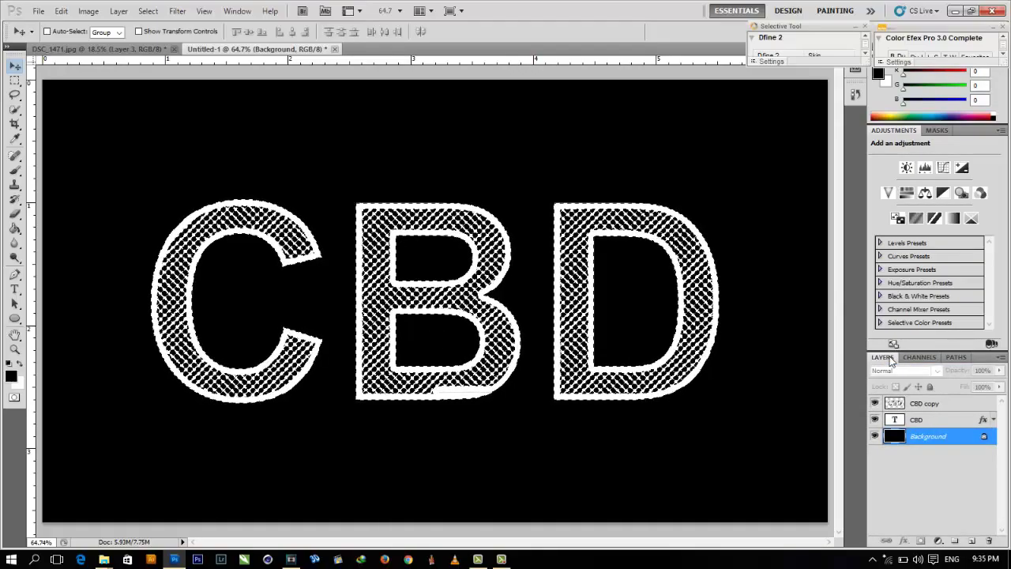
Delete the CBD copy layer by dragging it onto the trash.
left_click(918, 405)
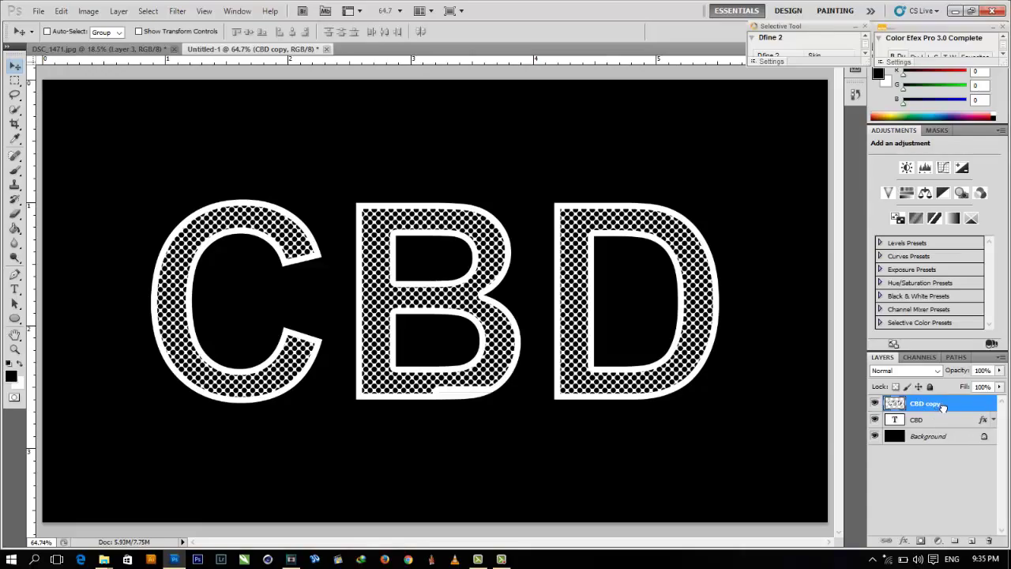
left_click_drag(942, 405, 990, 542)
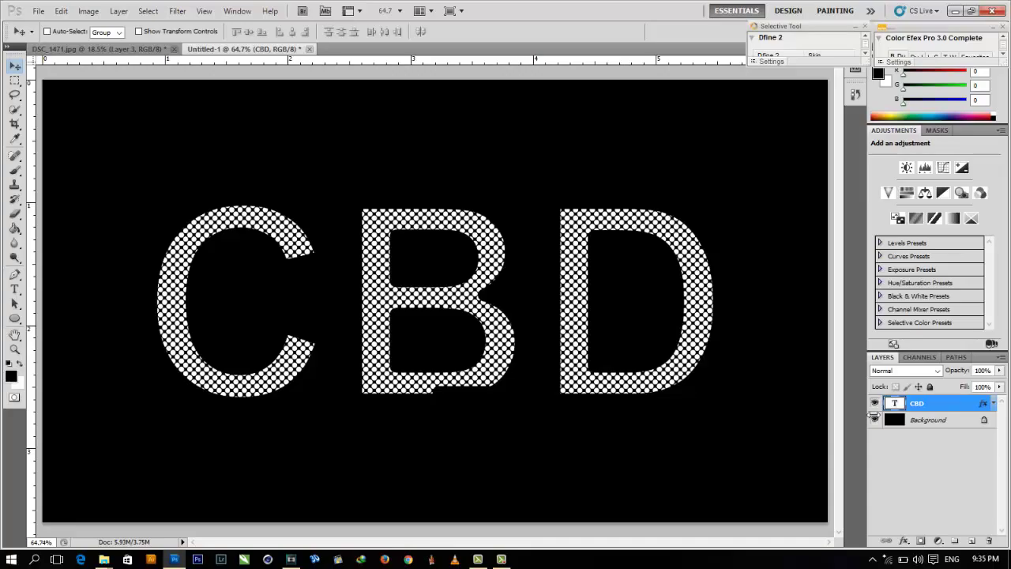
Load the RGB luminosity, fill a new Alpha 2 channel with white, and return to the RGB layers.
left_click(920, 357)
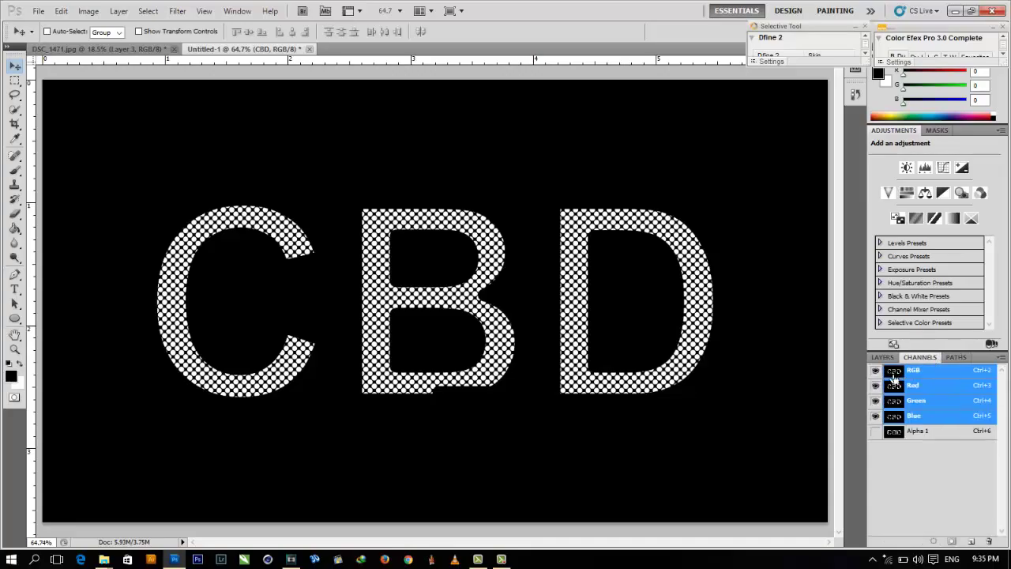
left_click(894, 379, "ctrl")
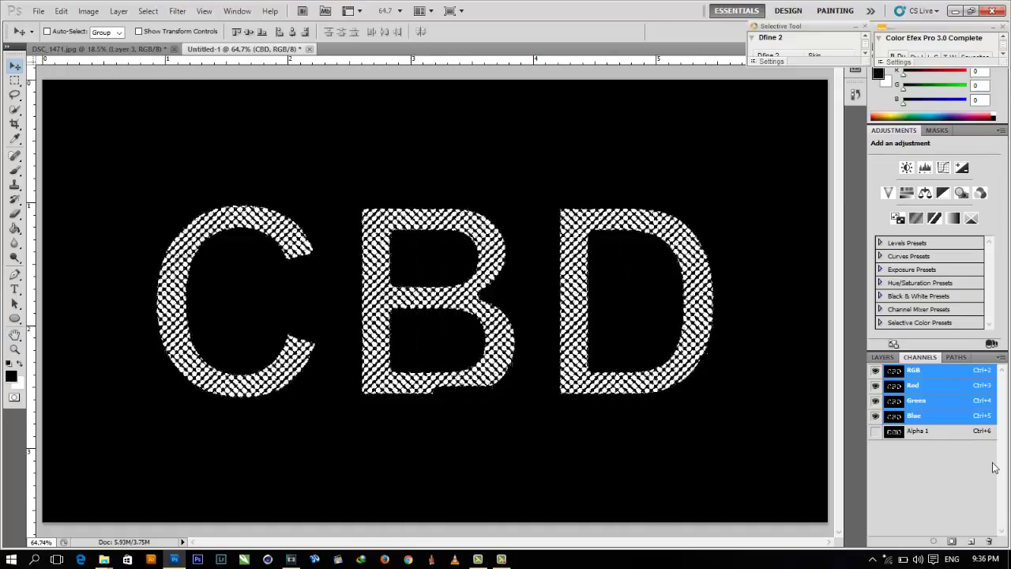
left_click(972, 542)
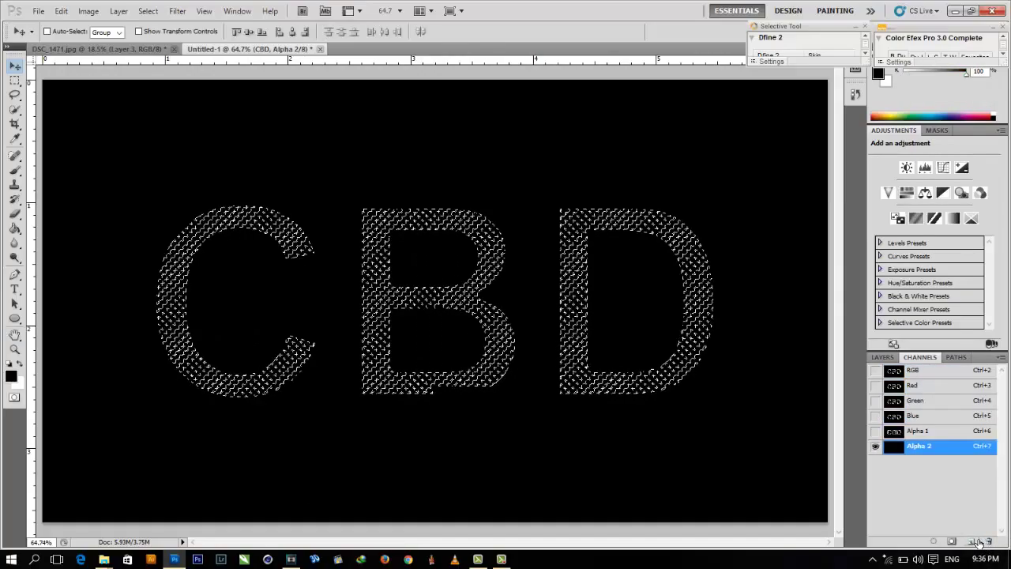
key("ctrl+BackSpace")
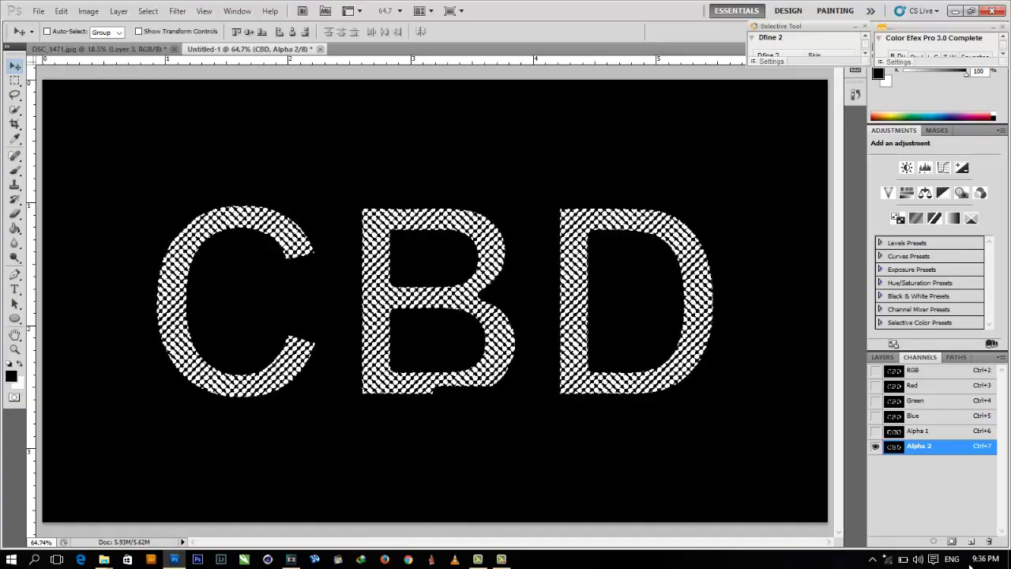
left_click(899, 369)
left_click(883, 358)
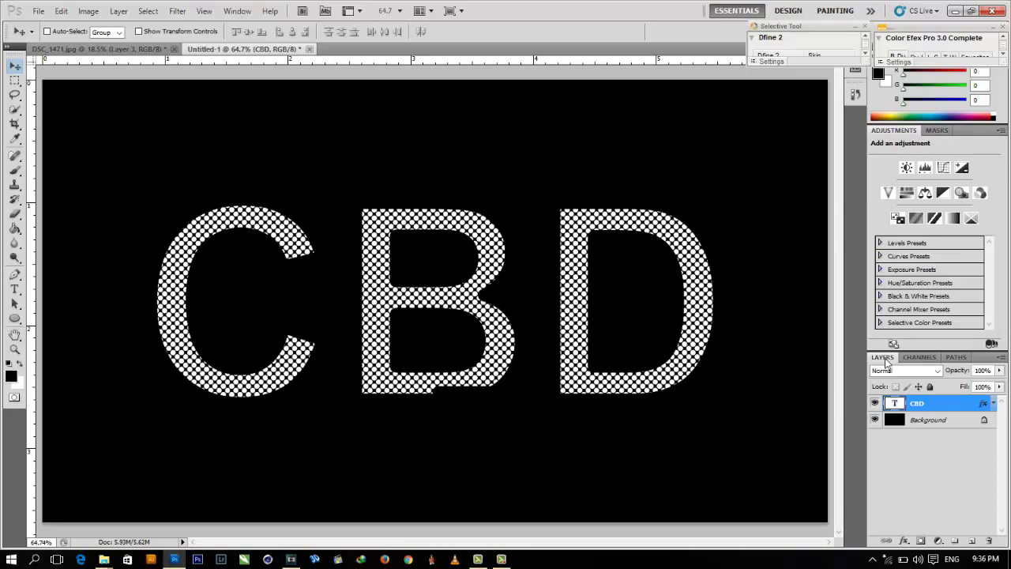
Delete the CBD layer's Pattern Overlay and recolour the CBD text solid white (ffffff).
left_click(995, 404)
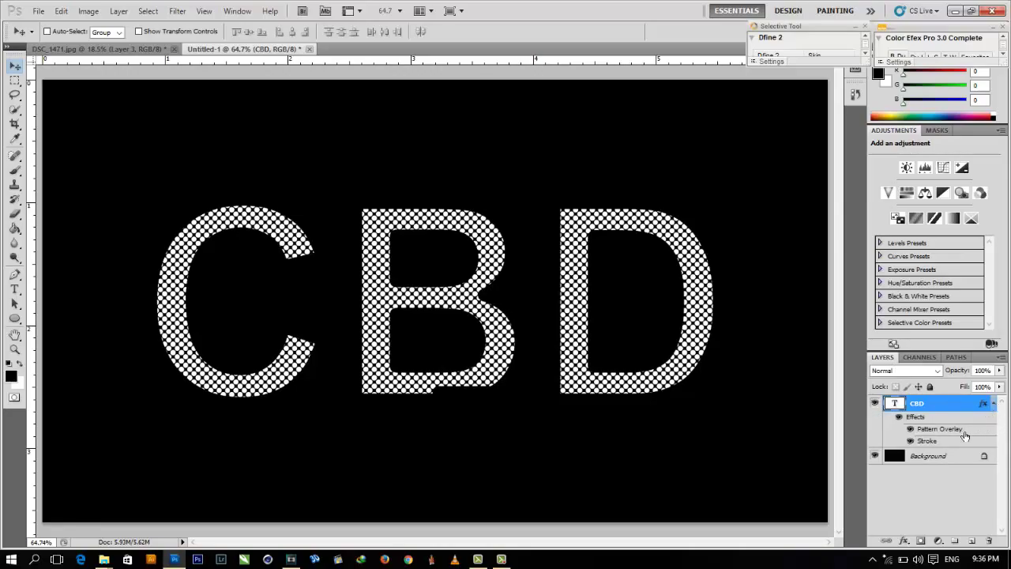
left_click_drag(929, 431, 989, 541)
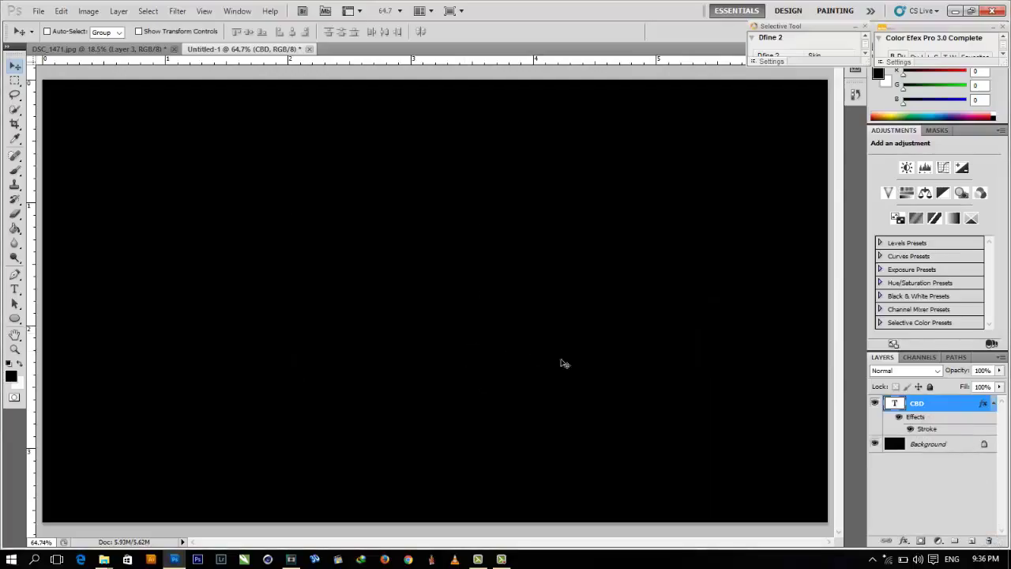
double_click(898, 405)
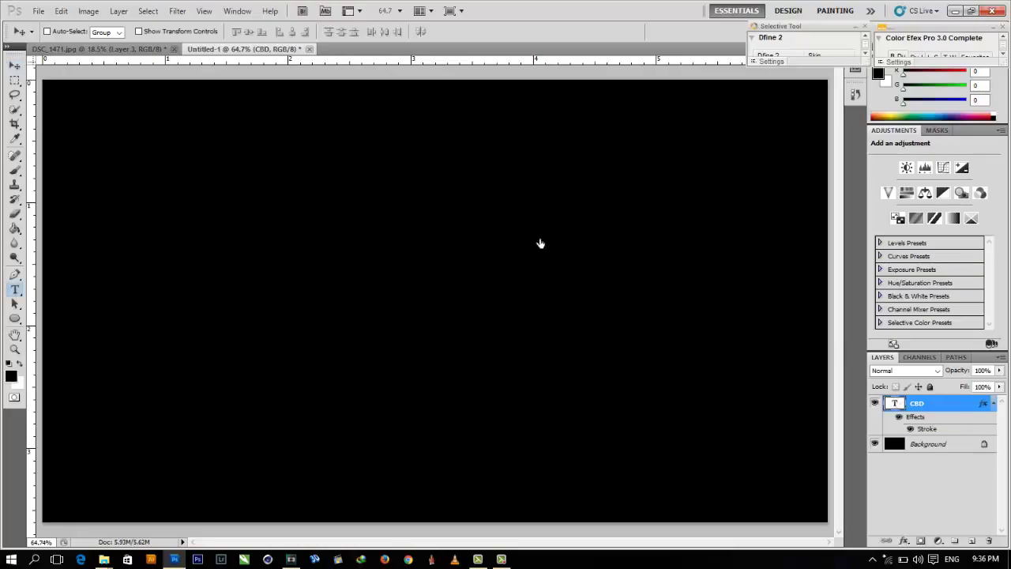
left_click(412, 31)
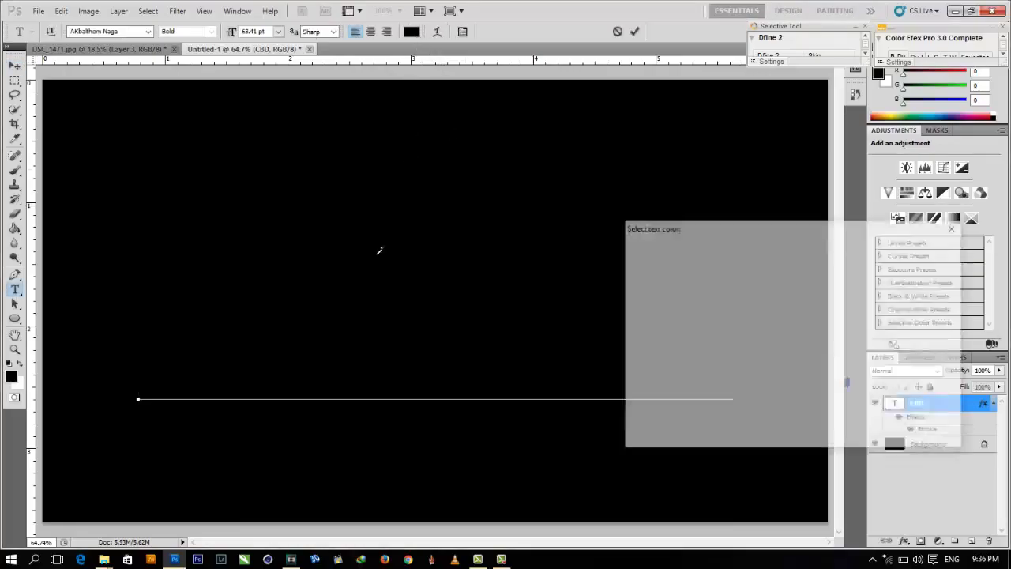
left_click(632, 256)
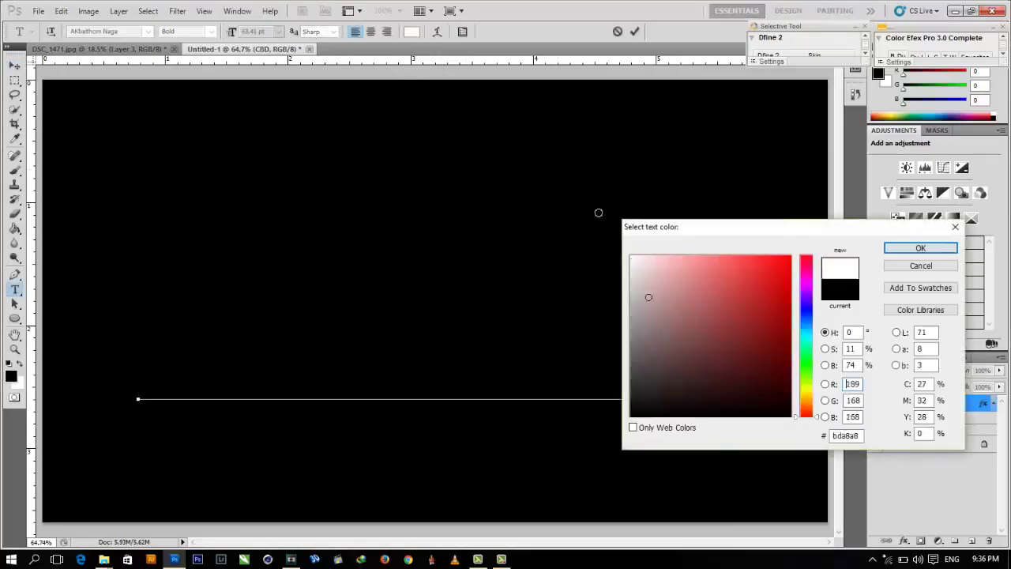
left_click(932, 249)
left_click(635, 32)
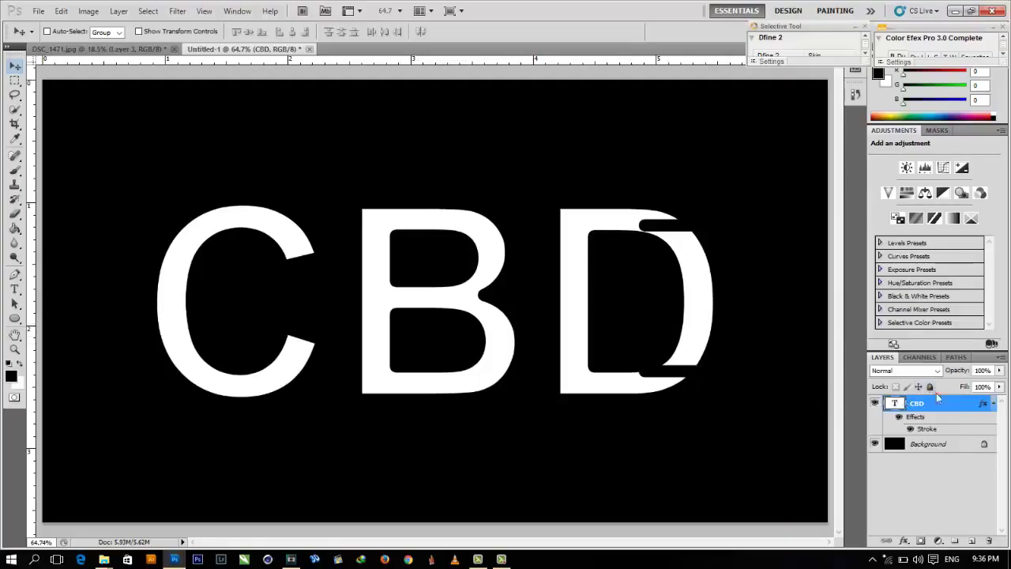
left_click(998, 405)
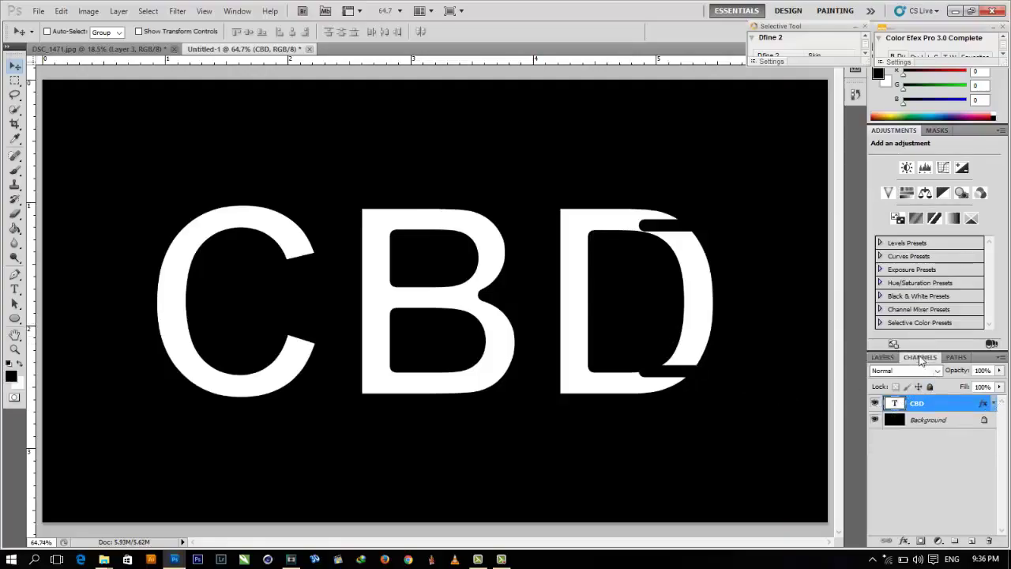
Load the RGB brightness into a white-filled Alpha 3 channel, return to the RGB layers, and deselect.
left_click(919, 357)
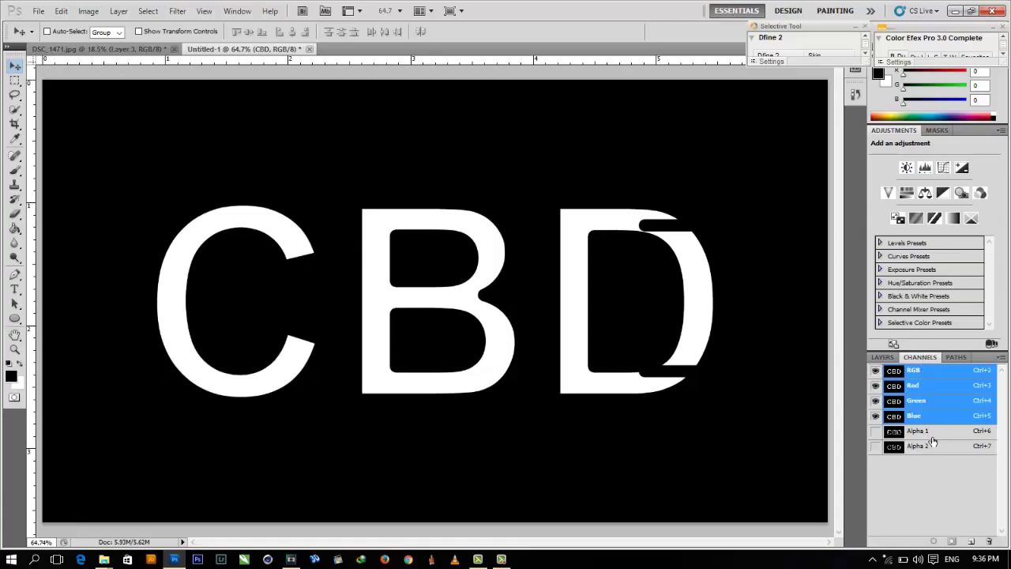
left_click(893, 371, "ctrl")
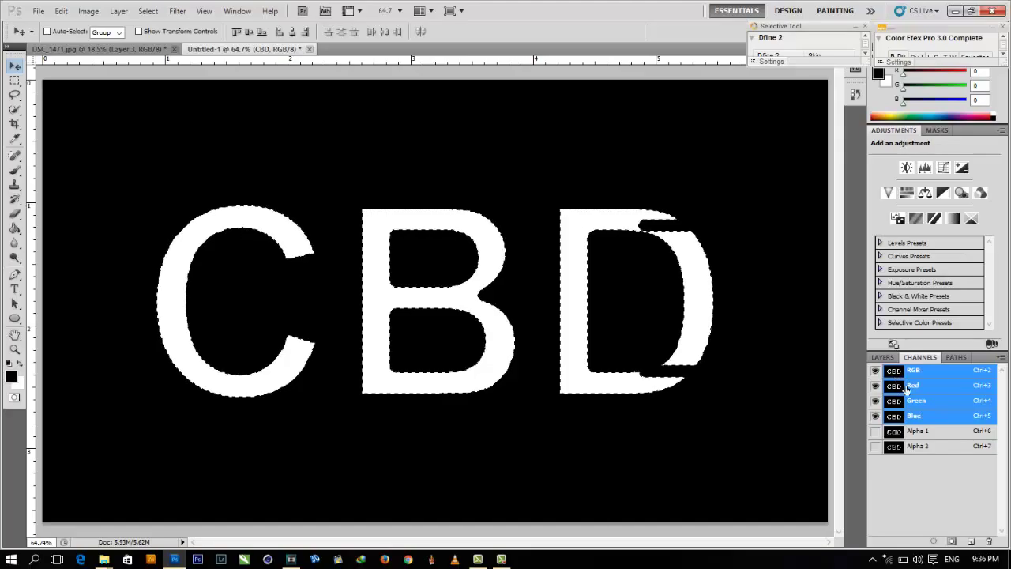
left_click(972, 541)
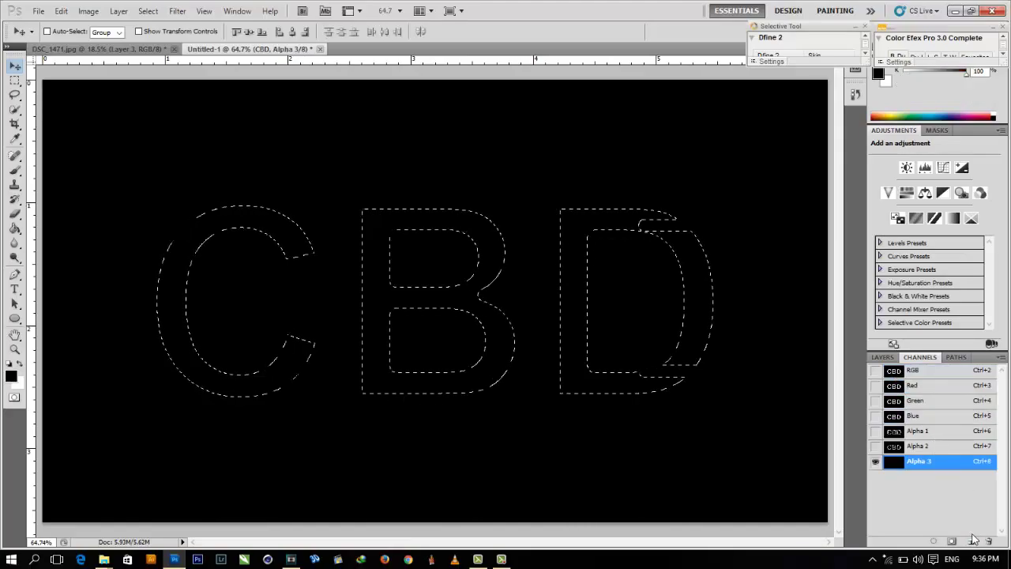
key("ctrl+BackSpace")
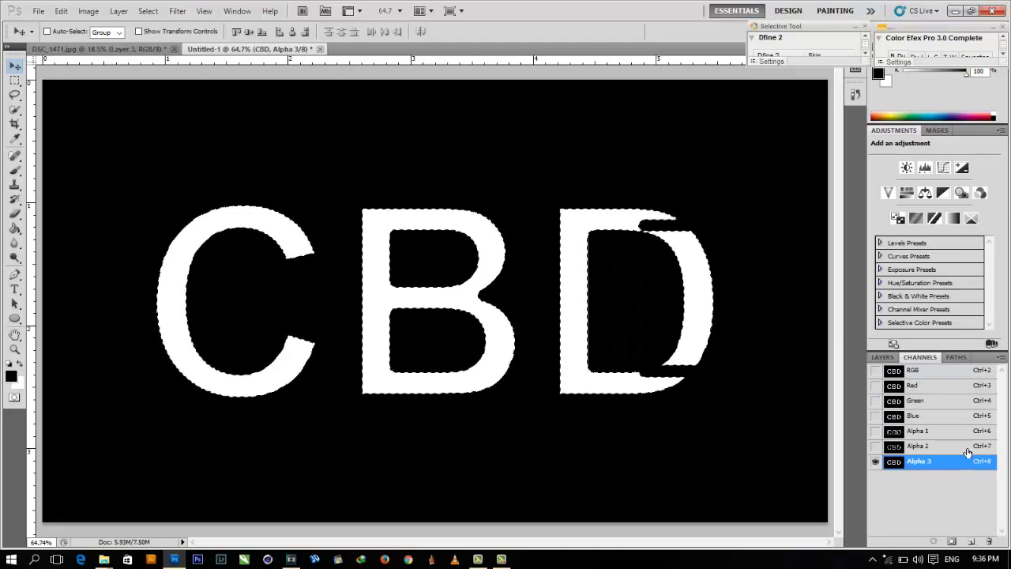
left_click(910, 370)
left_click(883, 357)
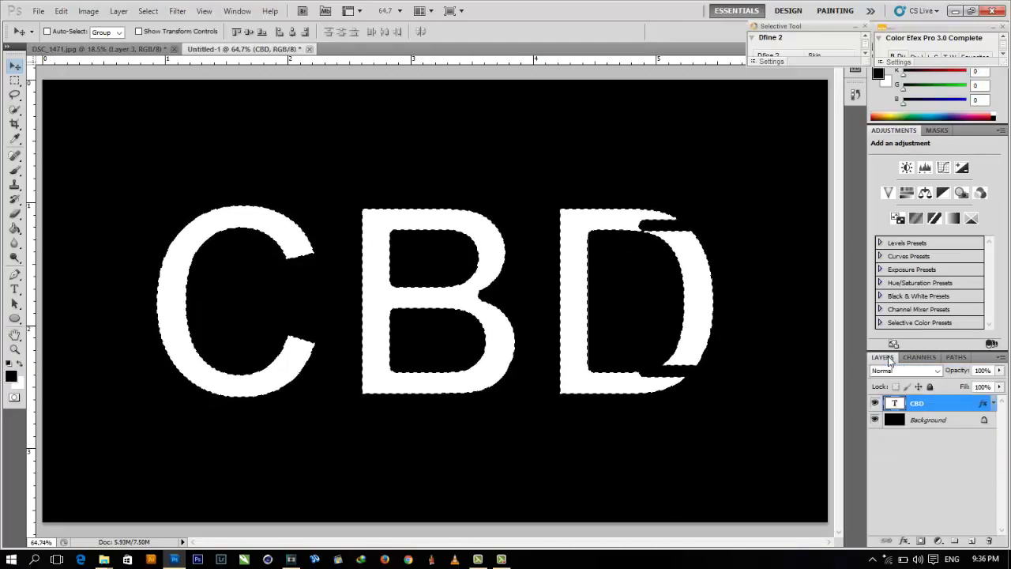
key("ctrl+d")
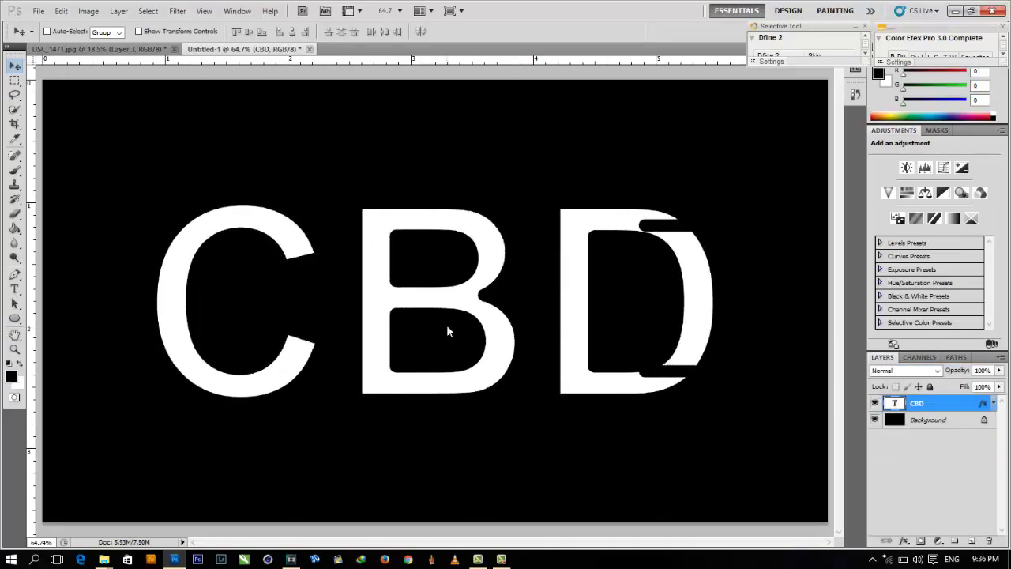
Delete the CBD Stroke effect, recolour the text black (000000), and select the Background layer.
left_click(997, 404)
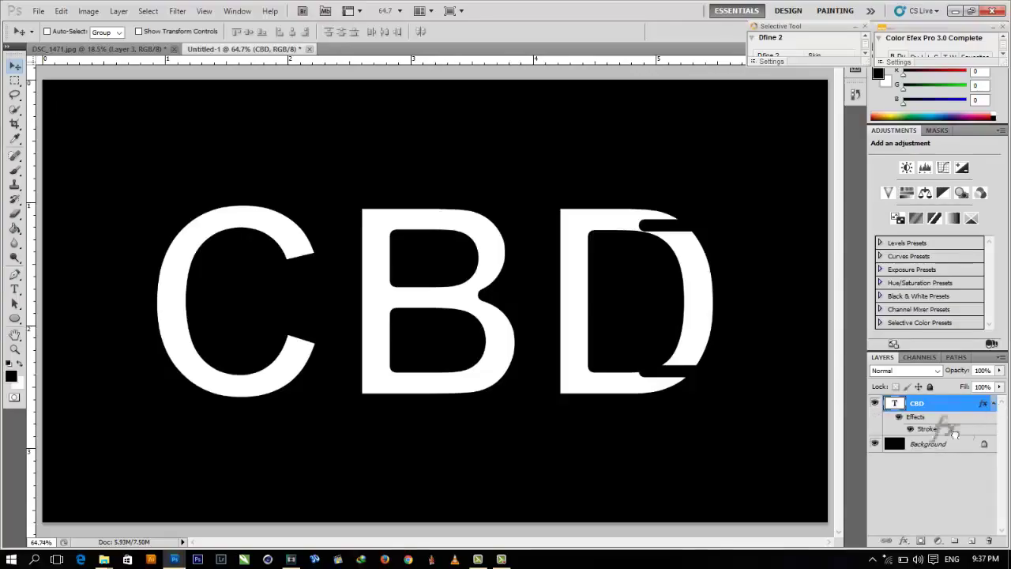
mouse_move(928, 429)
left_mouse_down()
mouse_move(991, 516)
mouse_move(989, 541)
left_mouse_up()
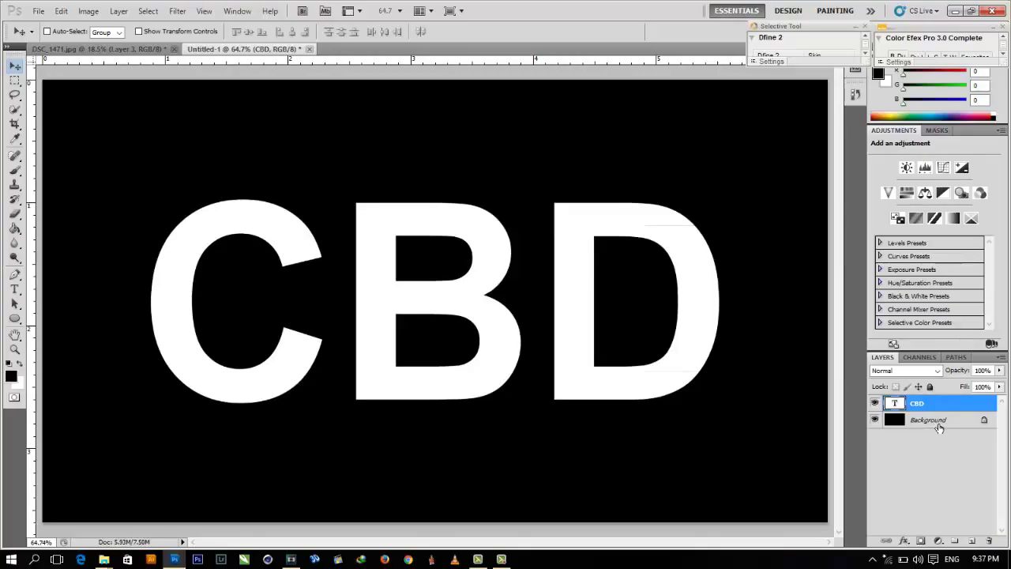
double_click(895, 404)
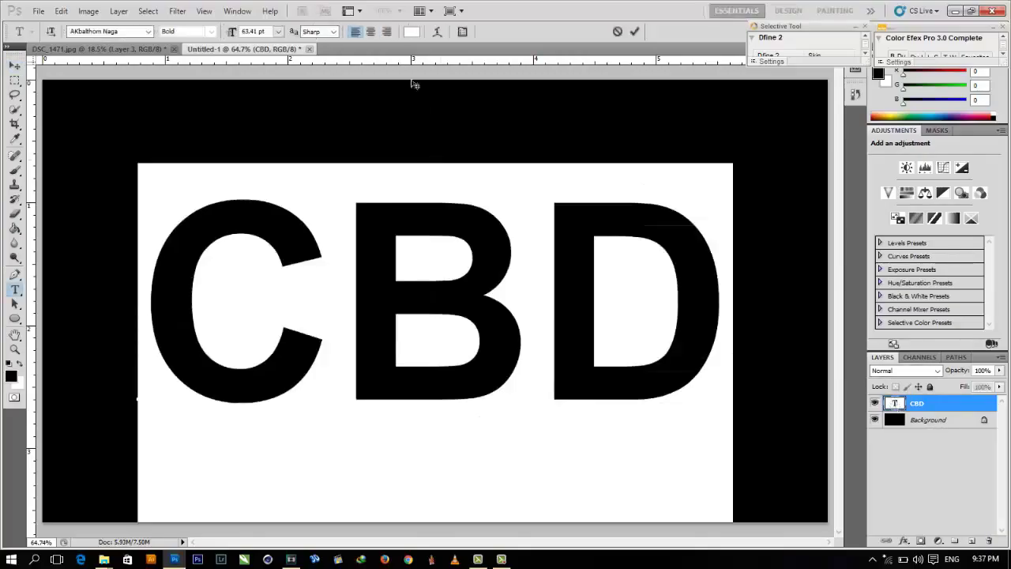
left_click(410, 31)
left_click_drag(688, 345, 611, 465)
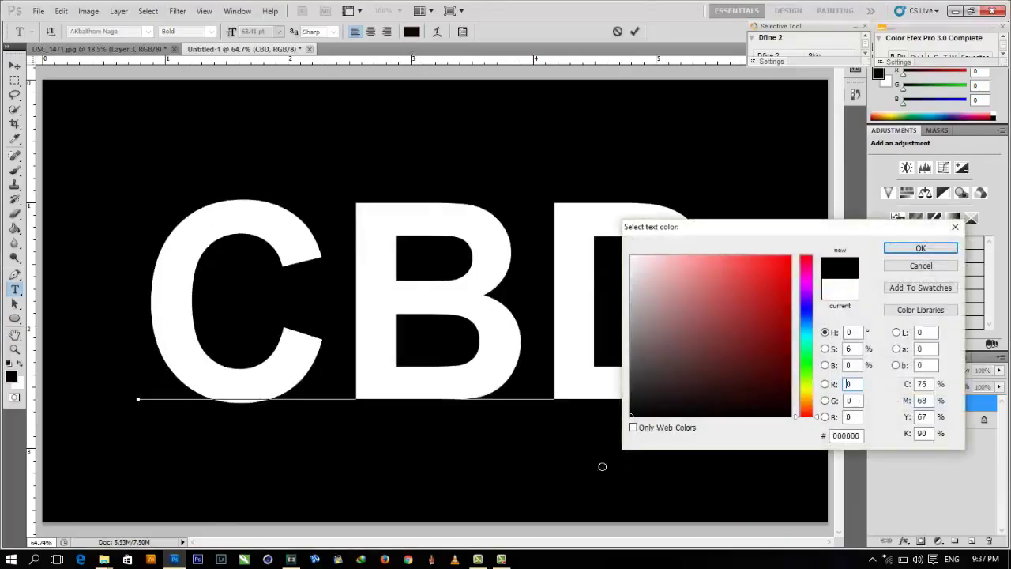
left_click(918, 248)
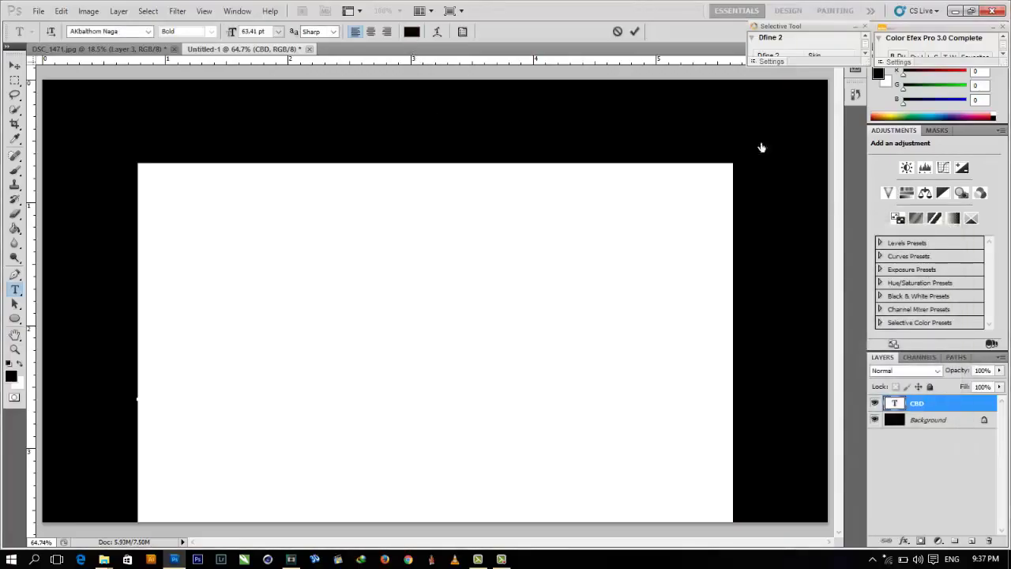
left_click(634, 31)
key("v")
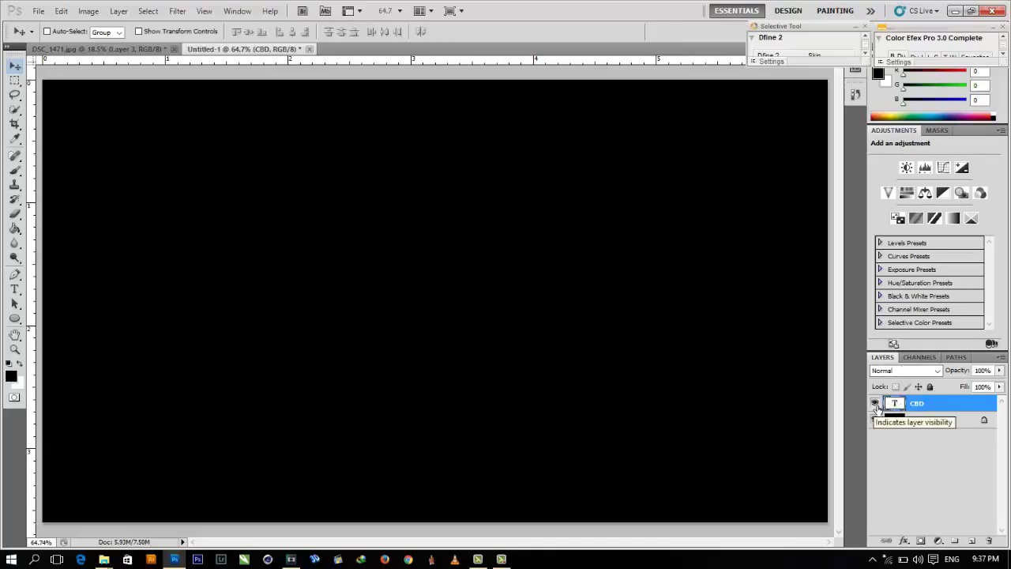
left_click(921, 425)
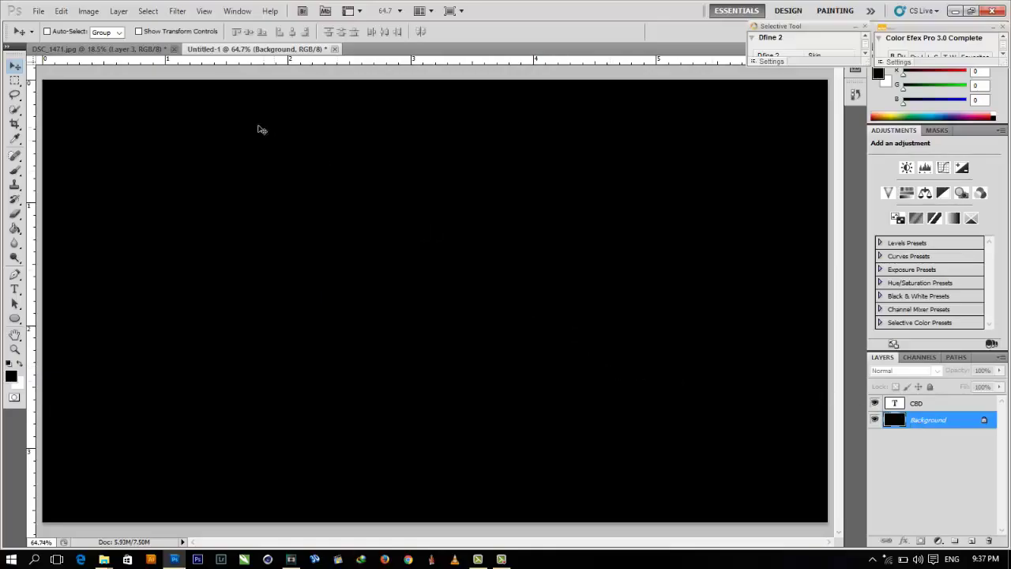
Add a Lens Flare to the background at 160% brightness with the 50-300mm Zoom lens.
left_click(177, 13)
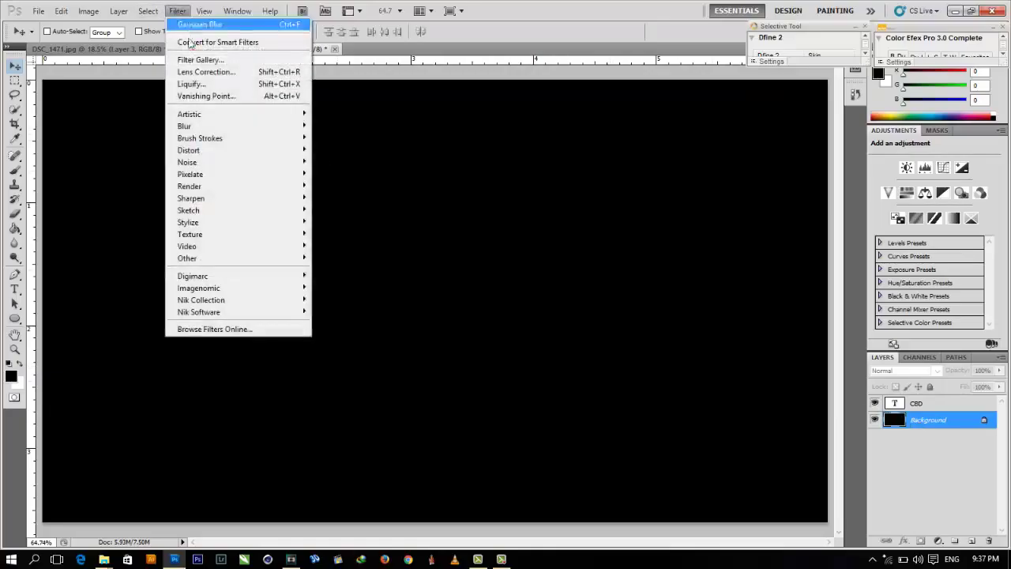
mouse_move(215, 188)
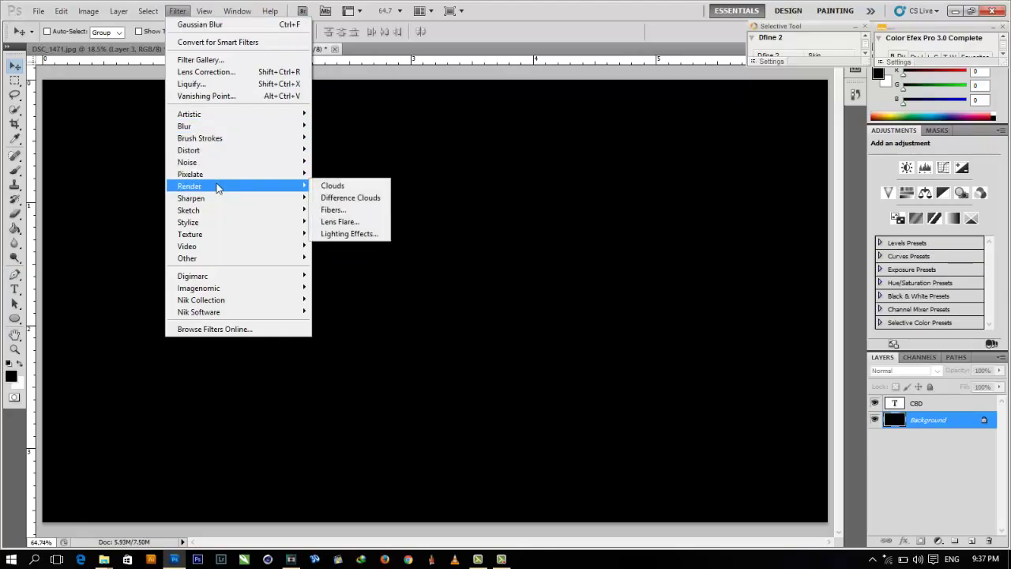
left_click(351, 222)
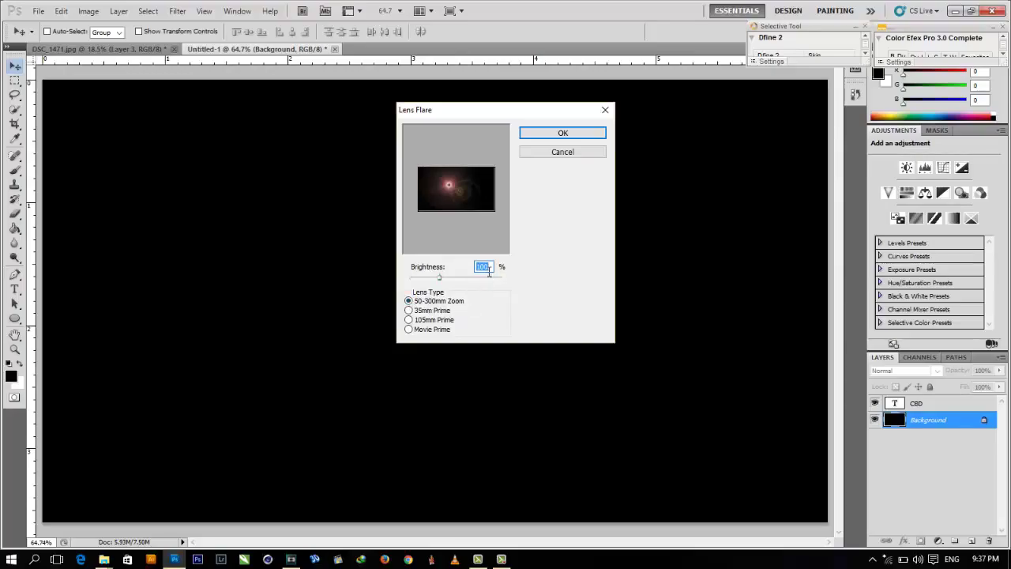
type("160")
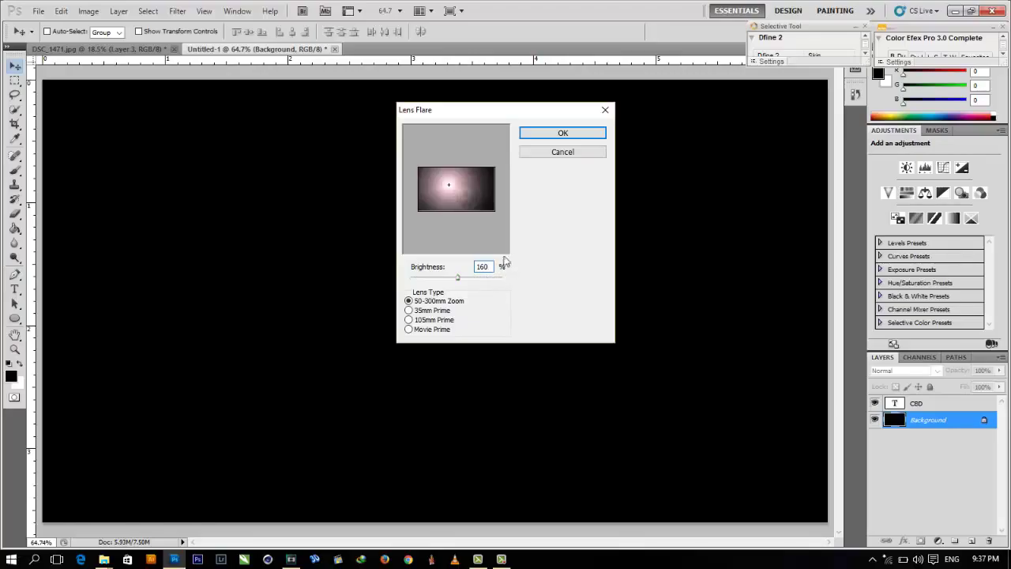
left_click(553, 136)
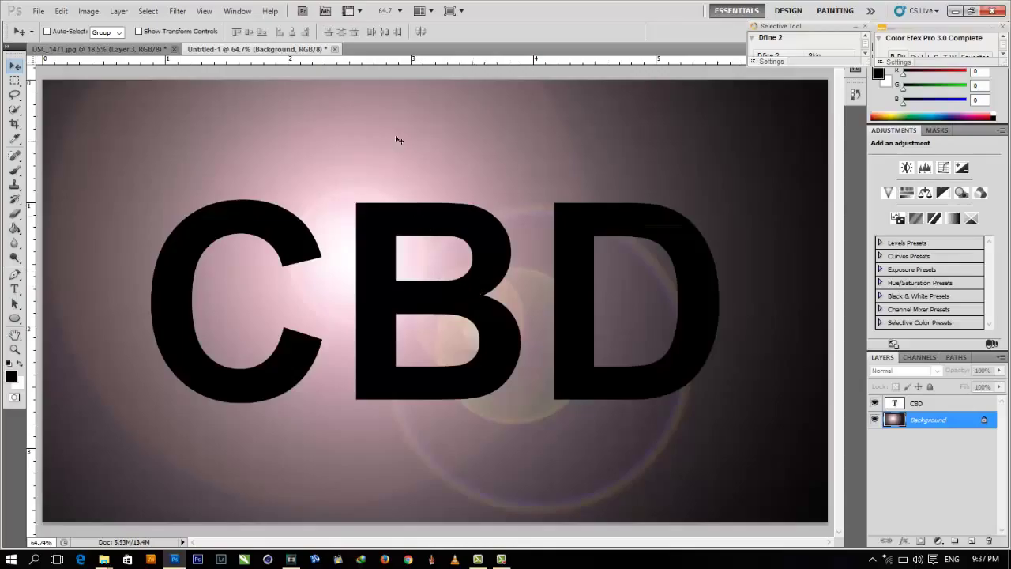
Fill the Background layer with a grey Render > Clouds texture, then bring up the Filter Gallery.
left_click(196, 17)
mouse_move(177, 11)
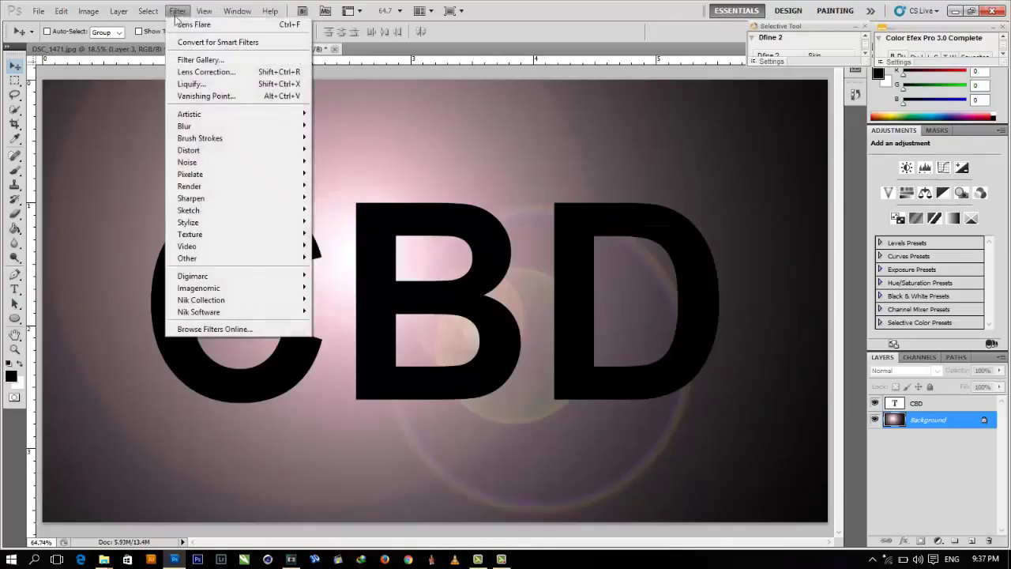
mouse_move(247, 152)
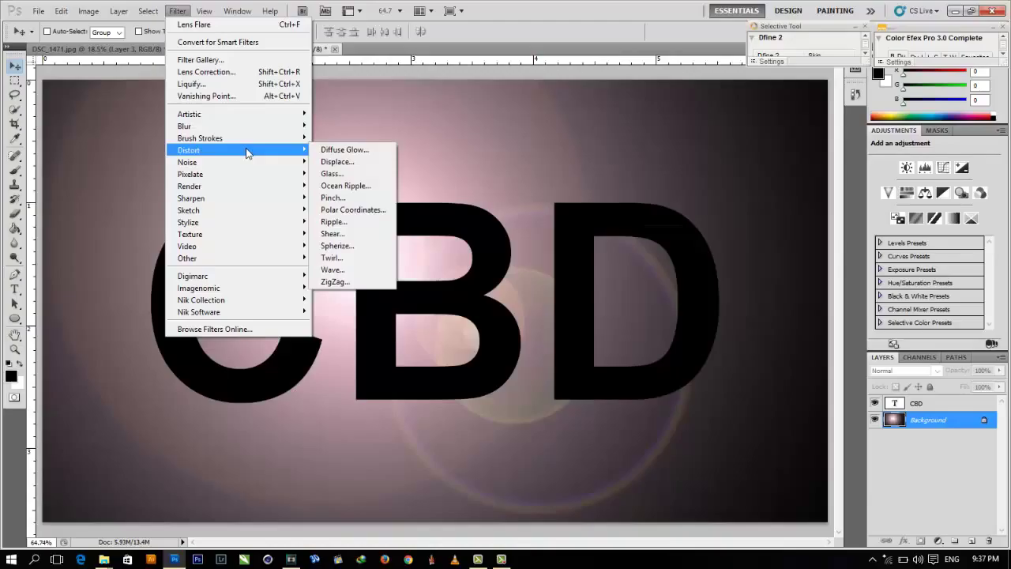
mouse_move(285, 187)
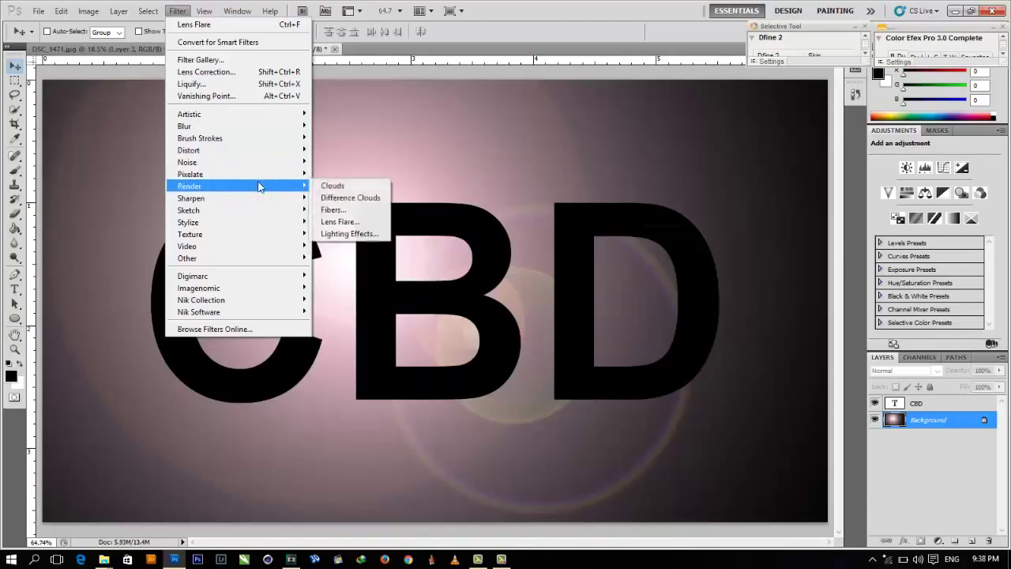
left_click(332, 187)
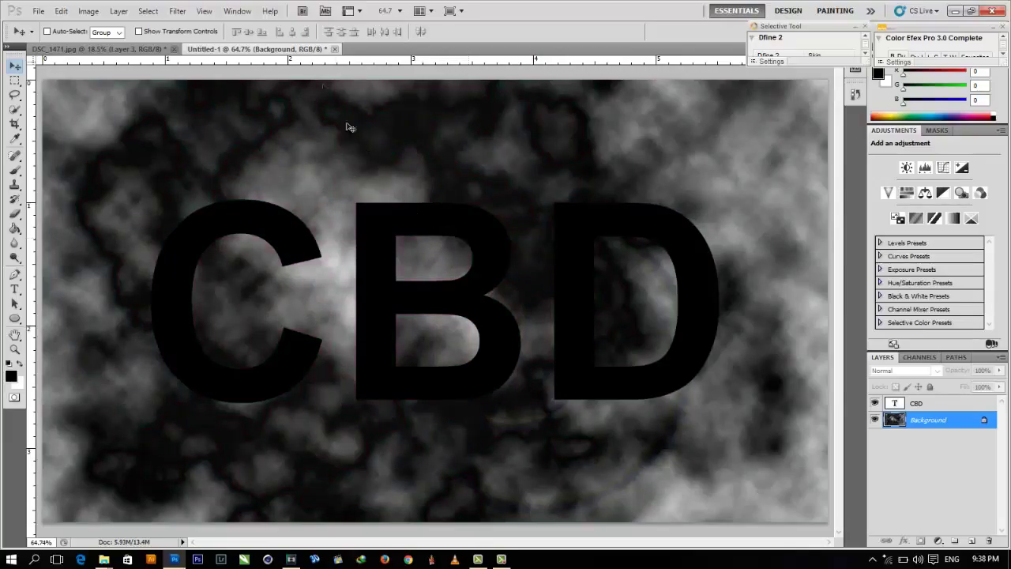
left_click(180, 11)
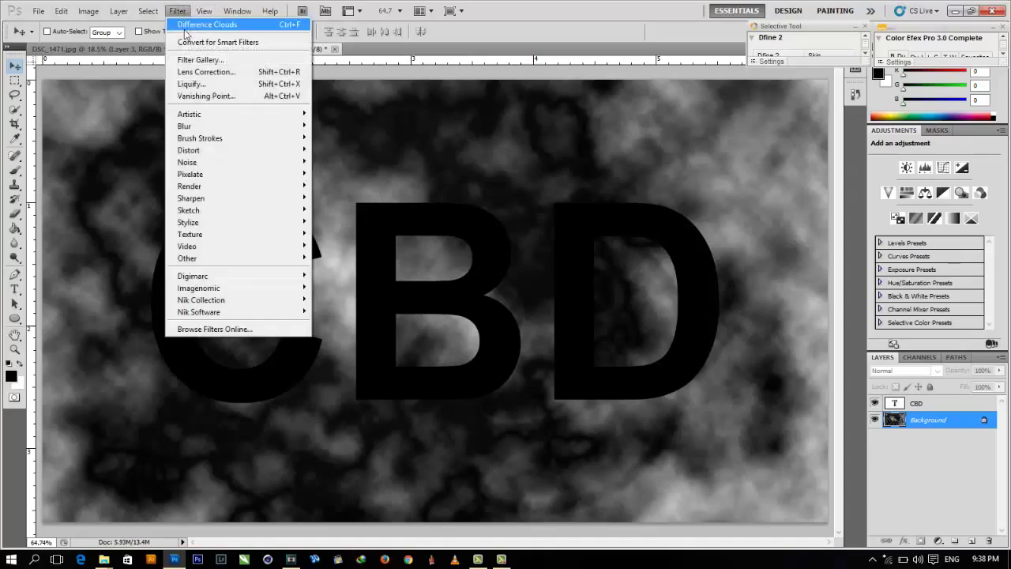
left_click(228, 60)
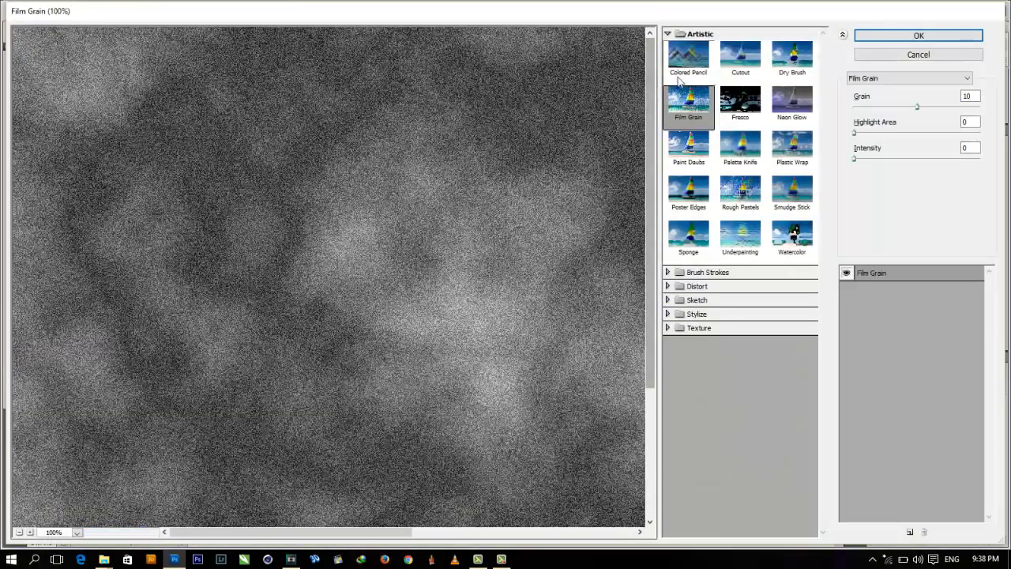
Apply the Distort > Glass filter with Distortion 20, Smoothness 2, Frosted texture, Scaling 100.
left_click(667, 34)
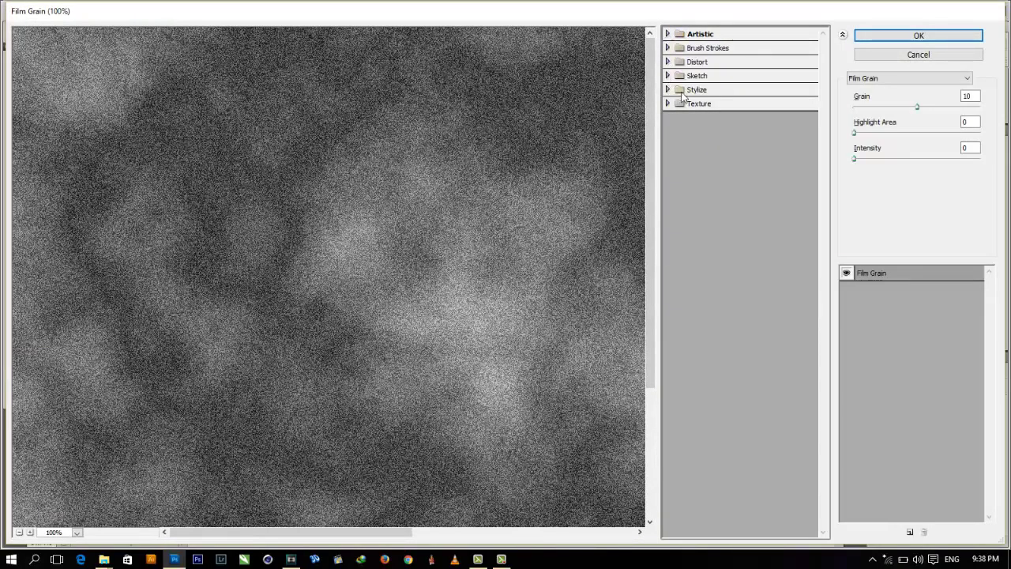
left_click(667, 62)
left_click(741, 86)
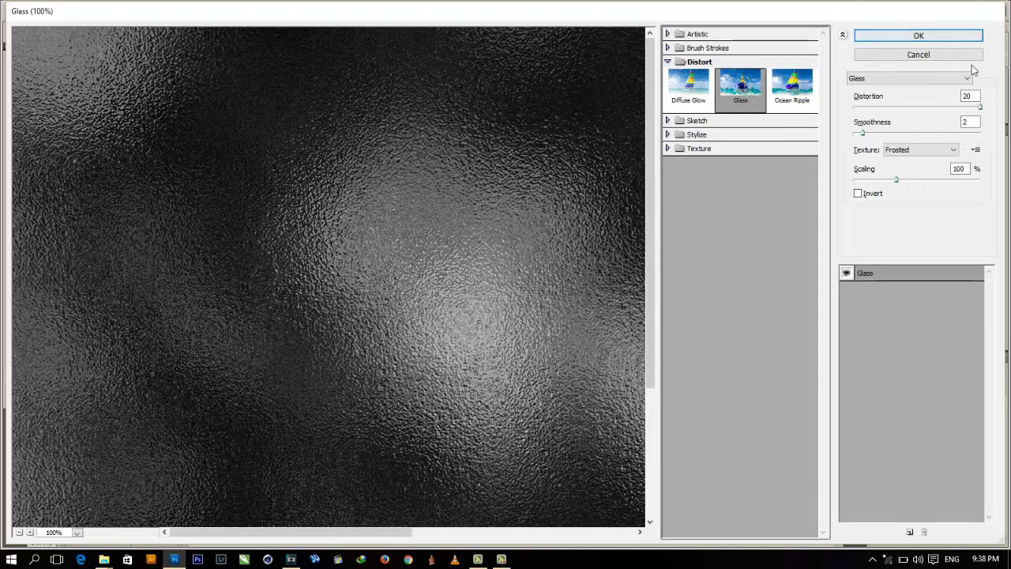
left_click(978, 96)
left_click(970, 122)
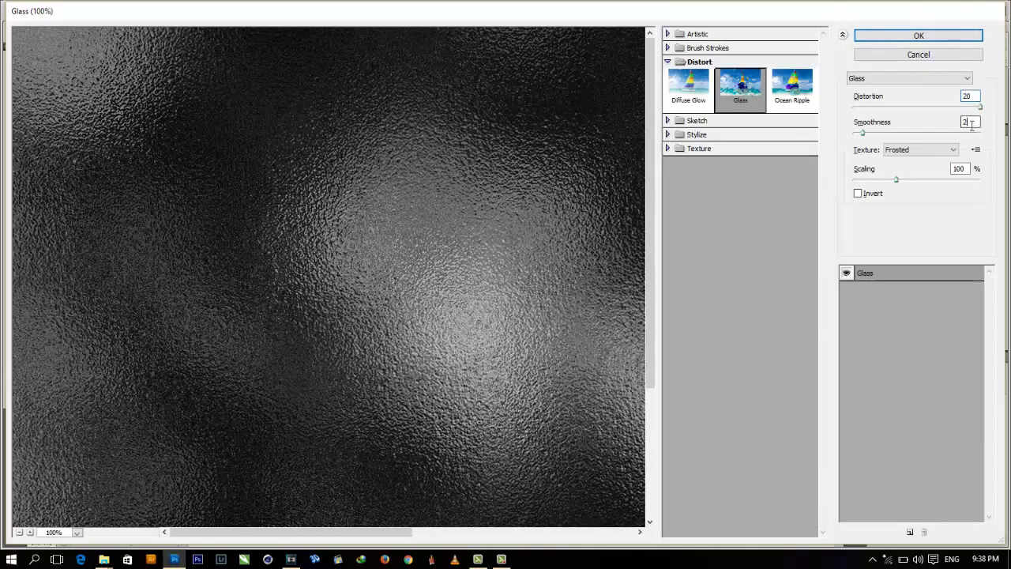
left_click(959, 169)
left_click(919, 37)
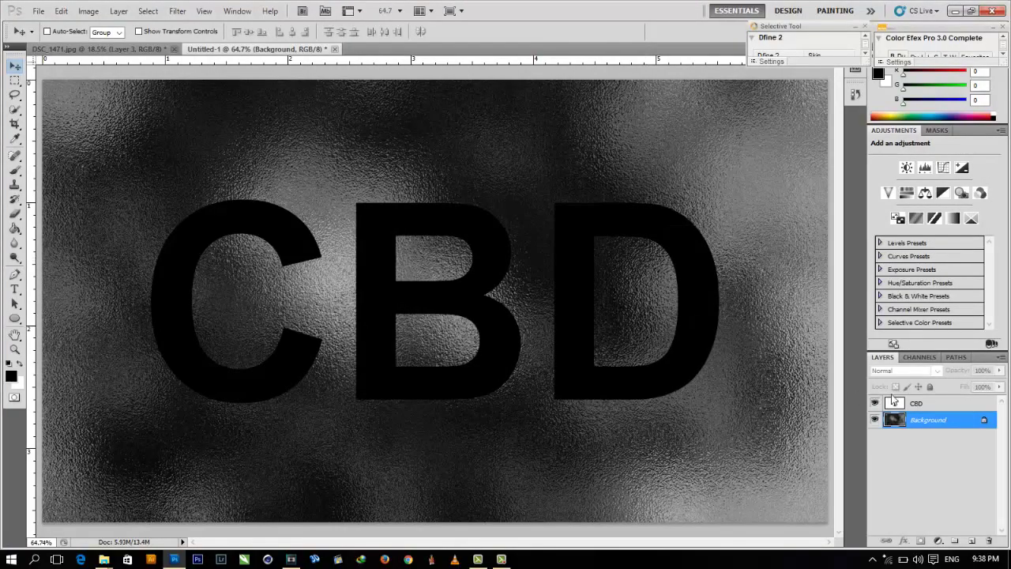
Convert the Background into a regular layer named Layer 0.
right_click(935, 422)
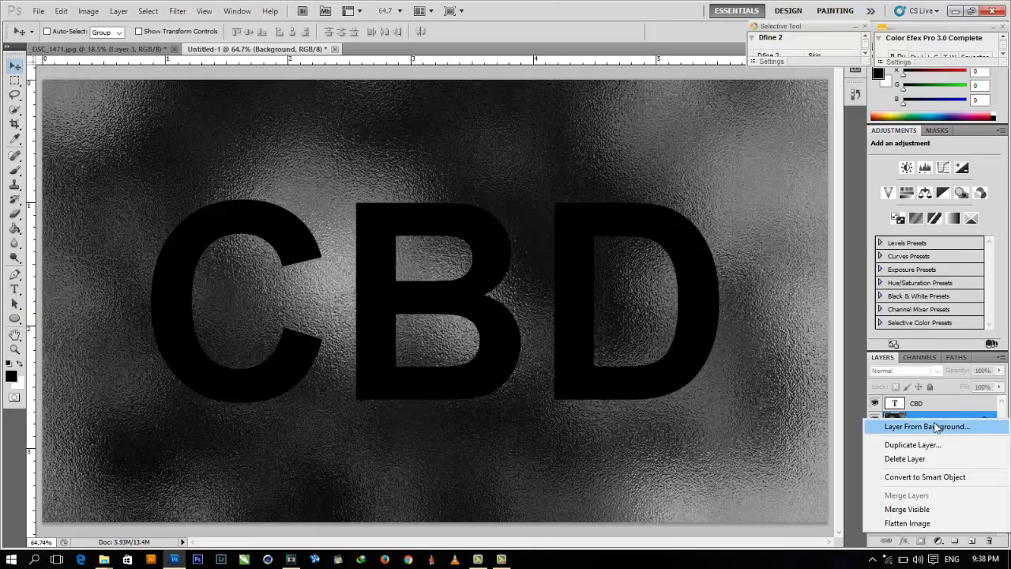
left_click(951, 428)
left_click(606, 177)
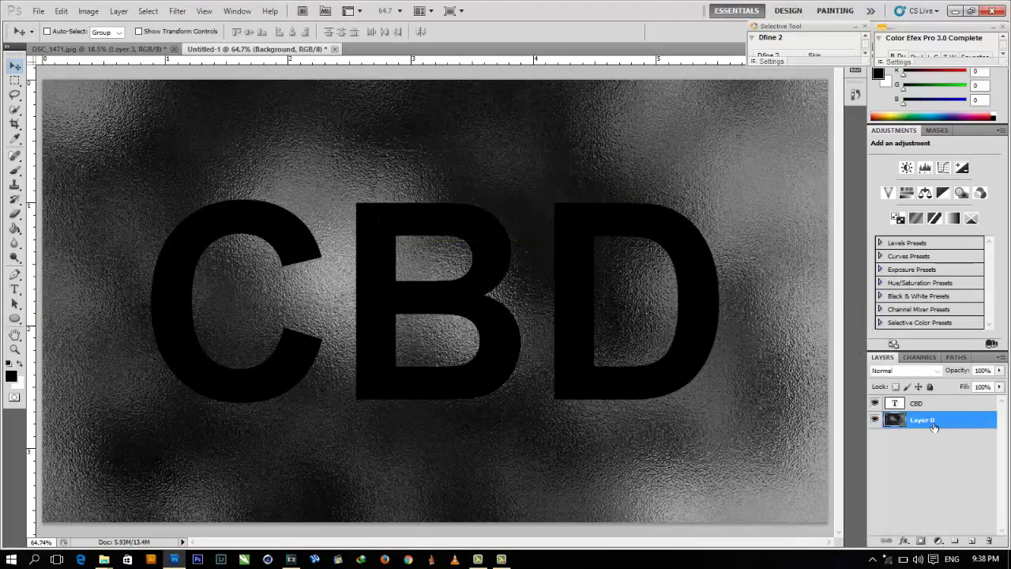
Give Layer 0 a black-to-white Gradient Overlay in Multiply mode at 50% opacity.
right_click(946, 409)
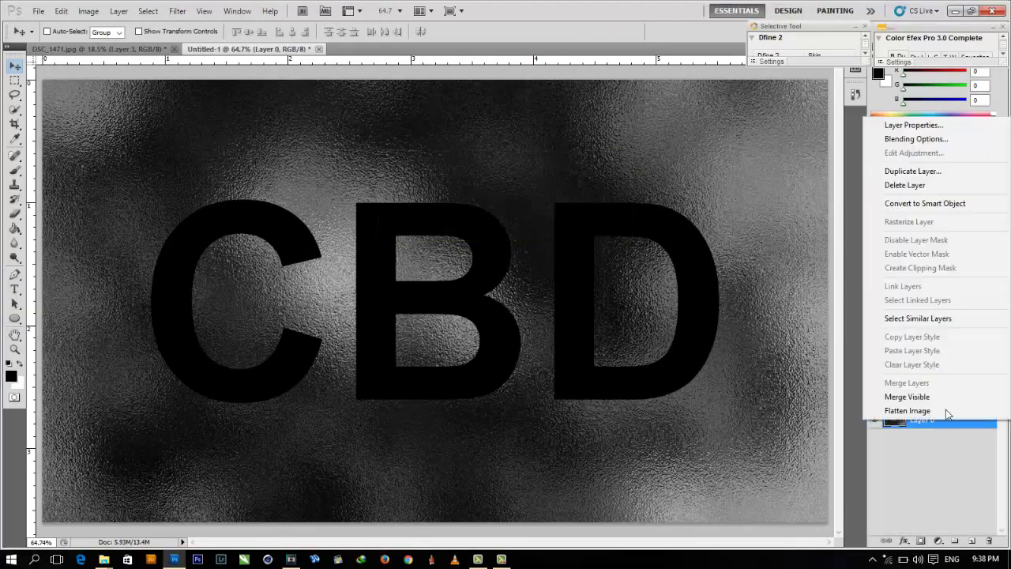
left_click(921, 203)
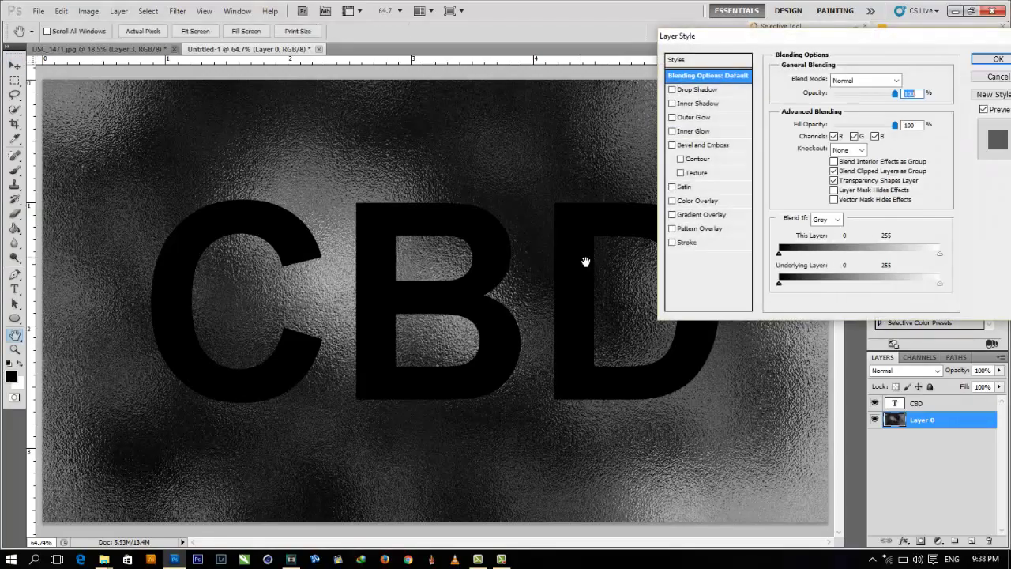
left_click(703, 215)
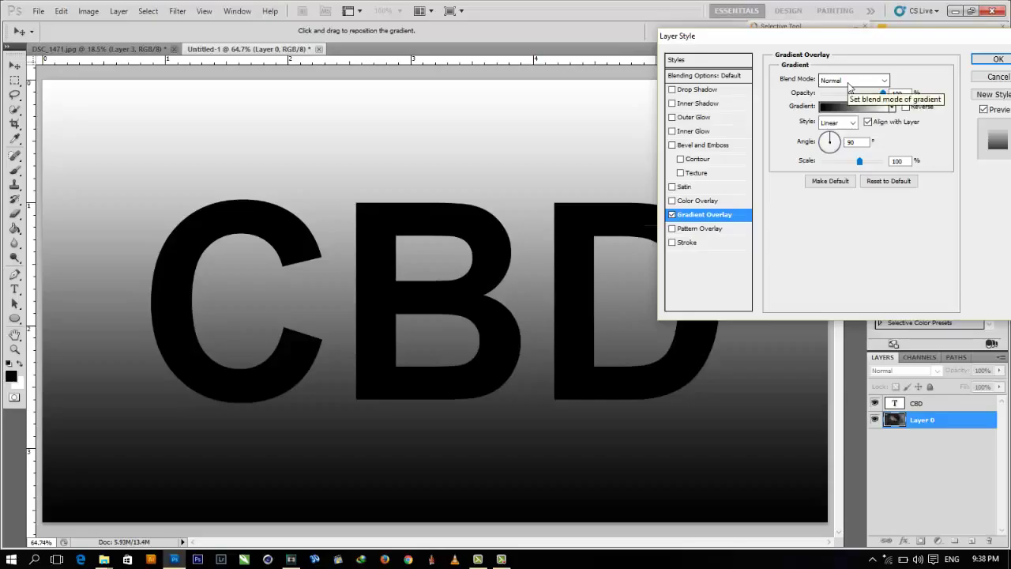
left_click(849, 86)
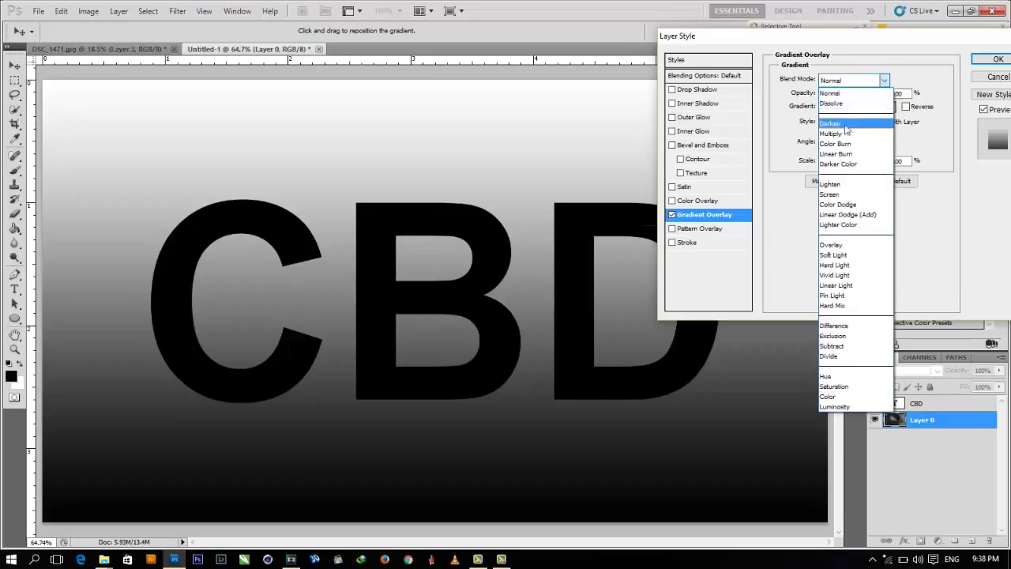
left_click(846, 136)
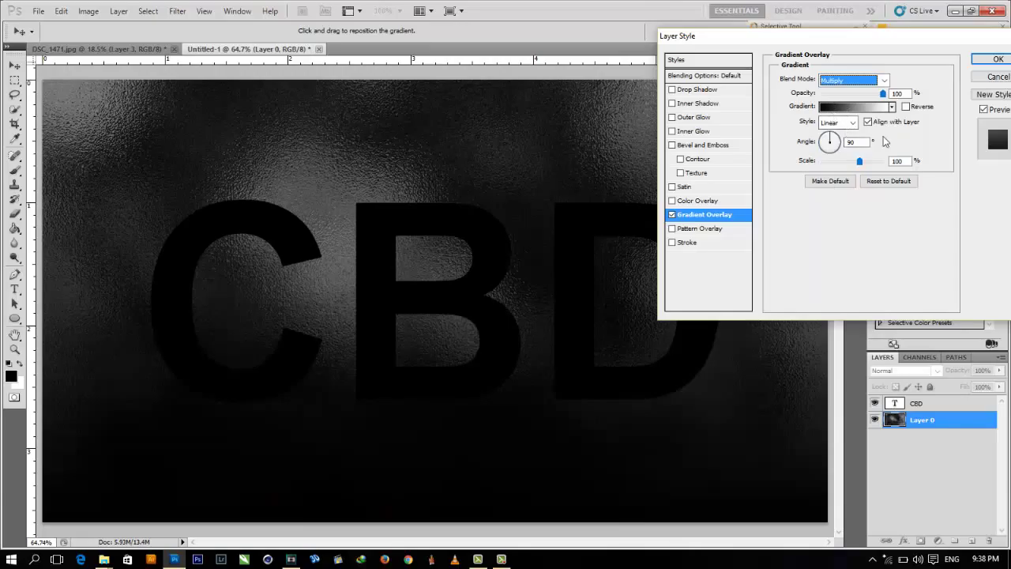
left_click(878, 94)
left_click_drag(876, 96, 851, 94)
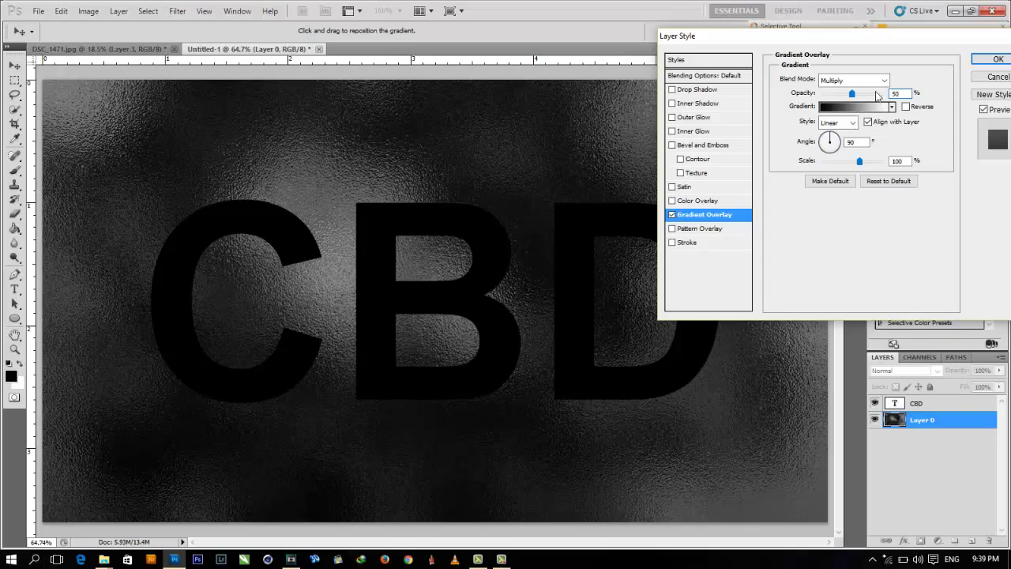
left_click(1004, 76)
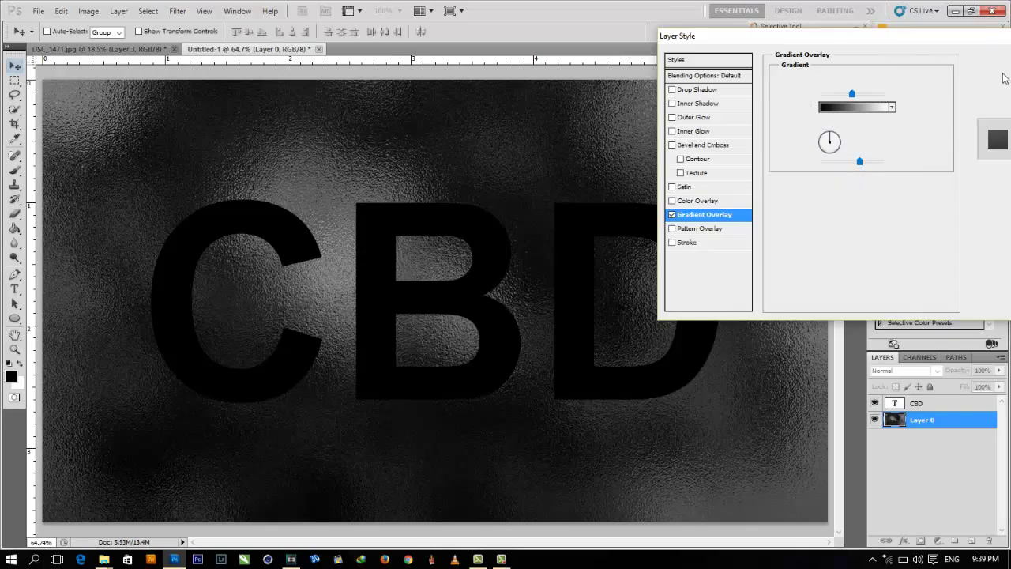
Select the CBD text layer and enable Drop Shadow in its Blending Options.
left_click(996, 421)
left_click(934, 401)
right_click(934, 400)
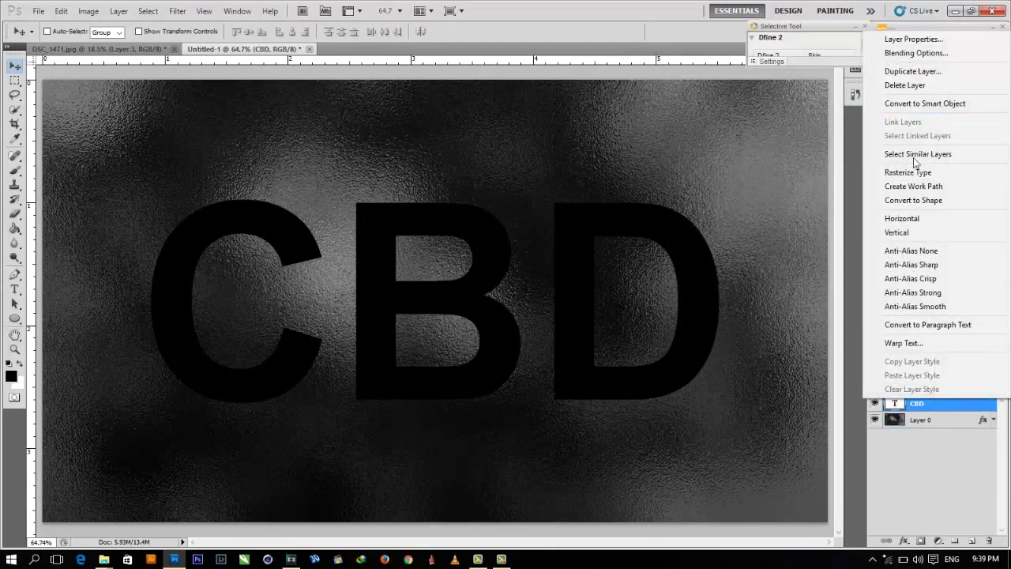
key("Escape")
key("h")
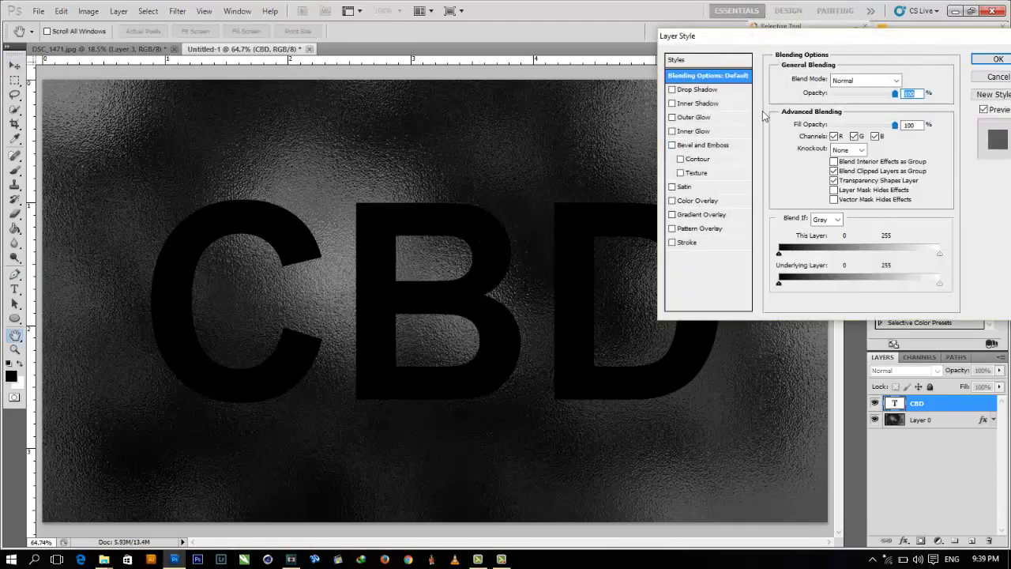
left_click(702, 90)
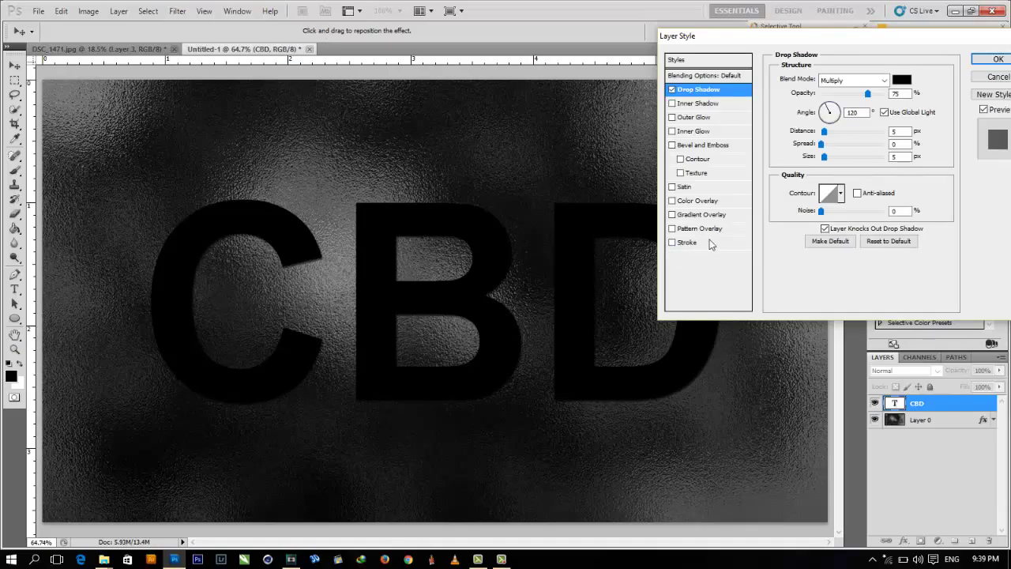
Set the CBD drop shadow to 100% opacity, 15 px distance, 10% spread, 25 px size.
left_click_drag(868, 94, 915, 111)
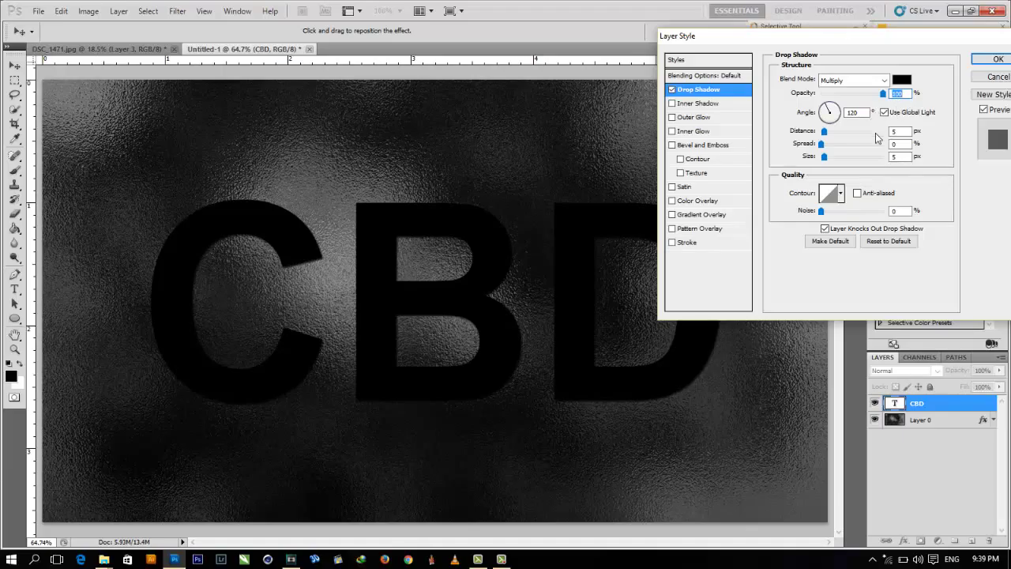
left_click(898, 133)
type("15")
key("Tab")
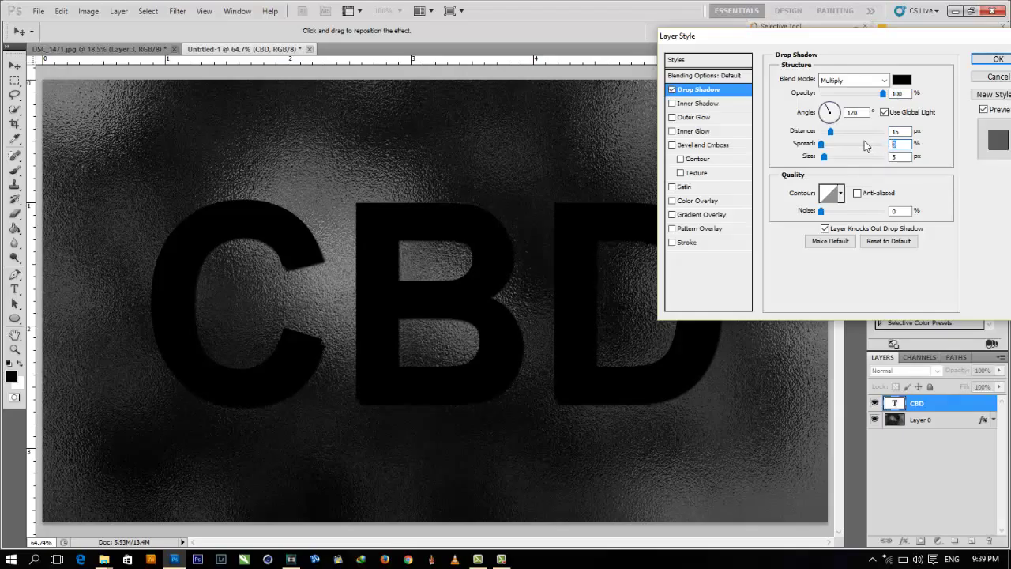
type("10")
key("Tab")
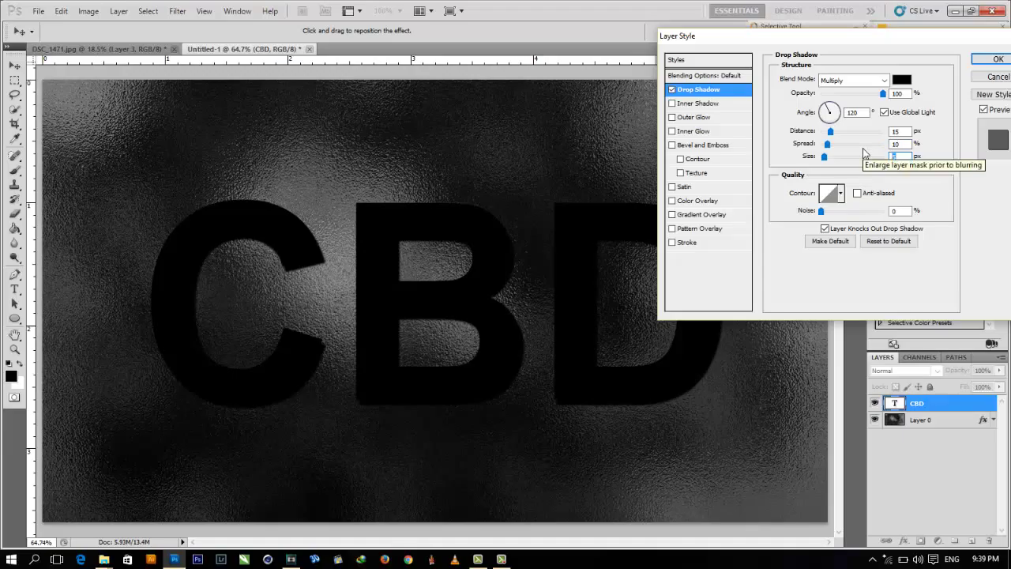
type("25")
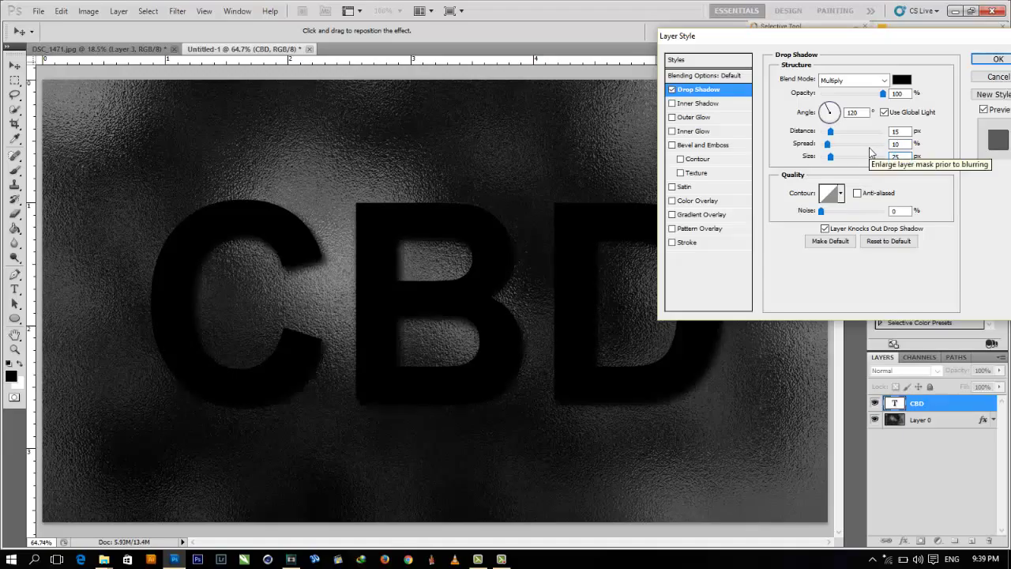
left_click(906, 146)
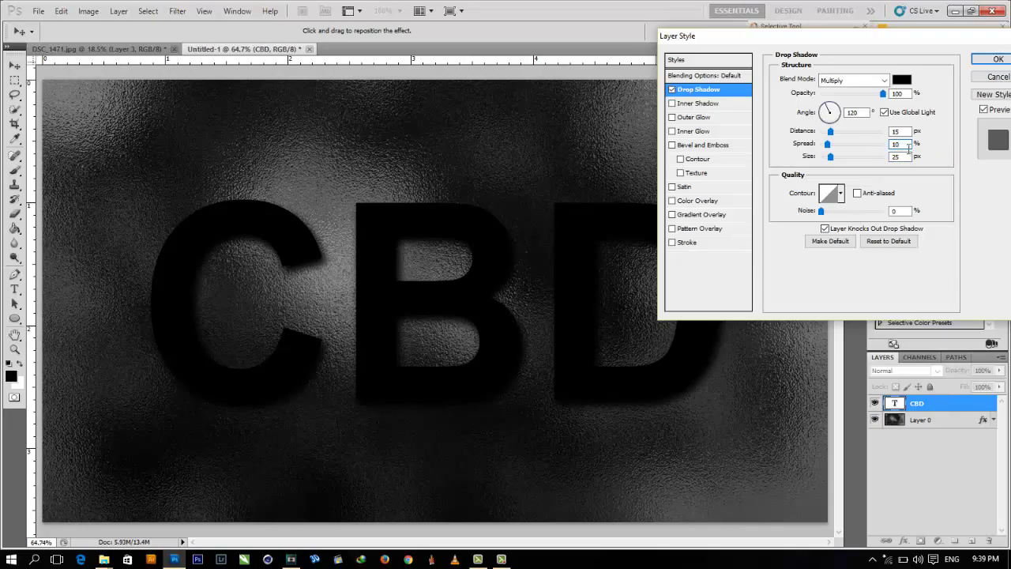
left_click(997, 59)
left_click(993, 405)
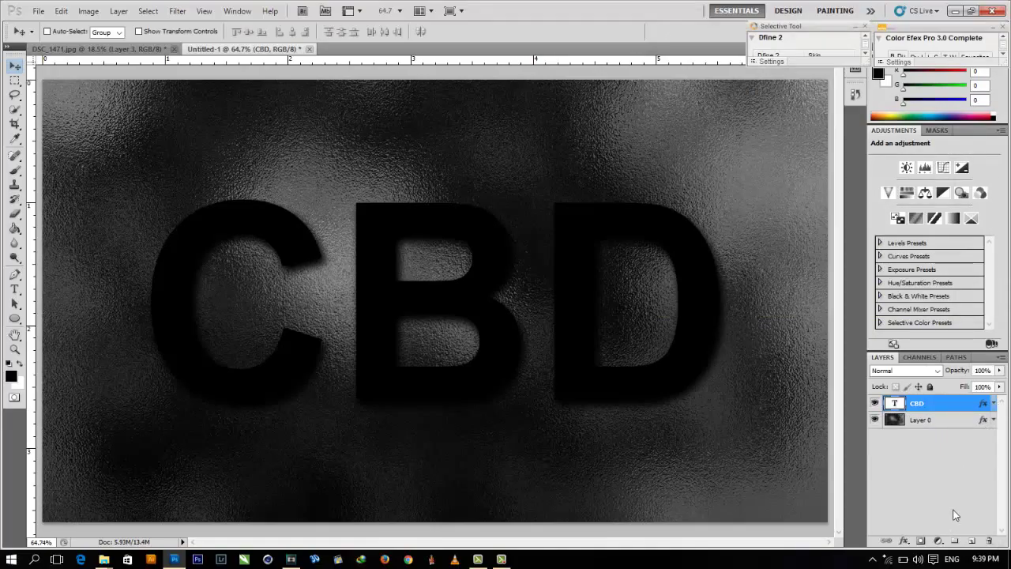
Add a new Layer 1 above CBD and load the Alpha 1 channel as a selection.
left_click(972, 541)
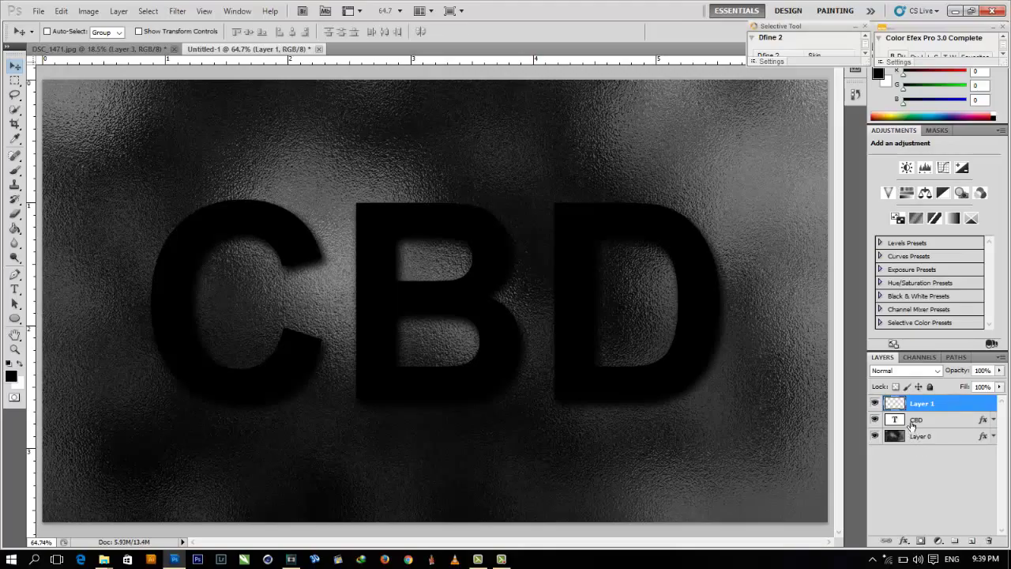
left_click(919, 357)
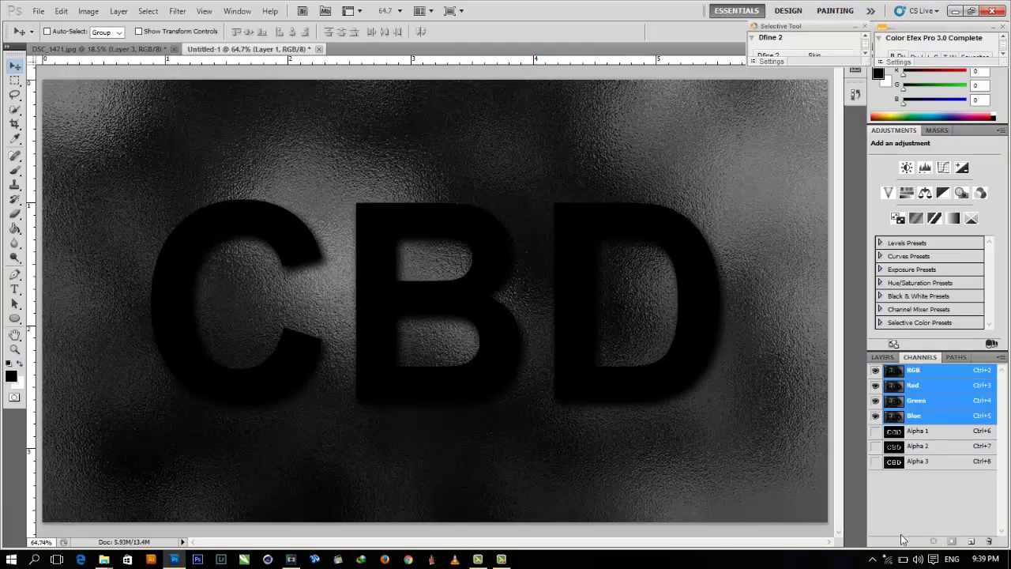
left_click(892, 431, "ctrl")
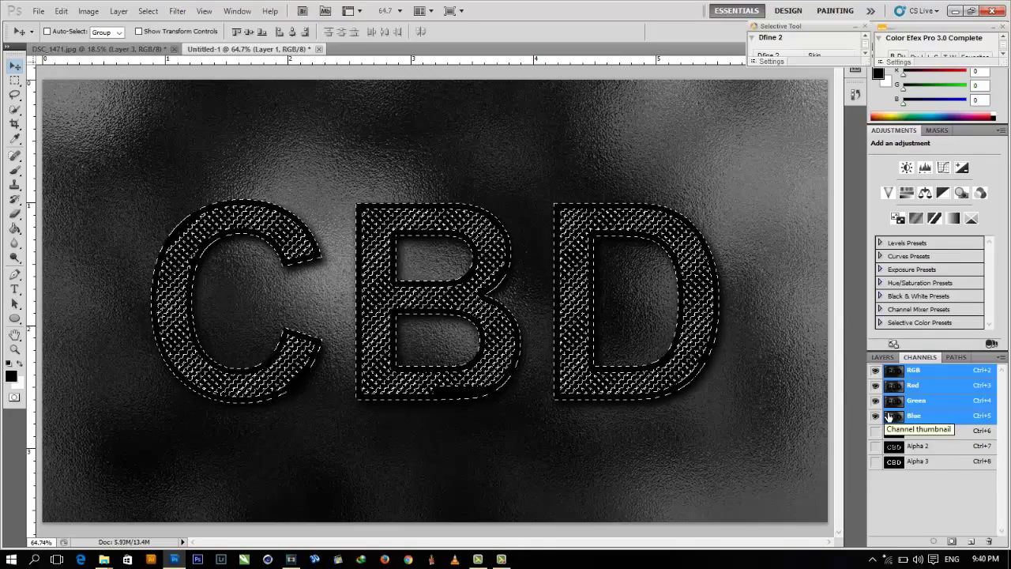
left_click(883, 357)
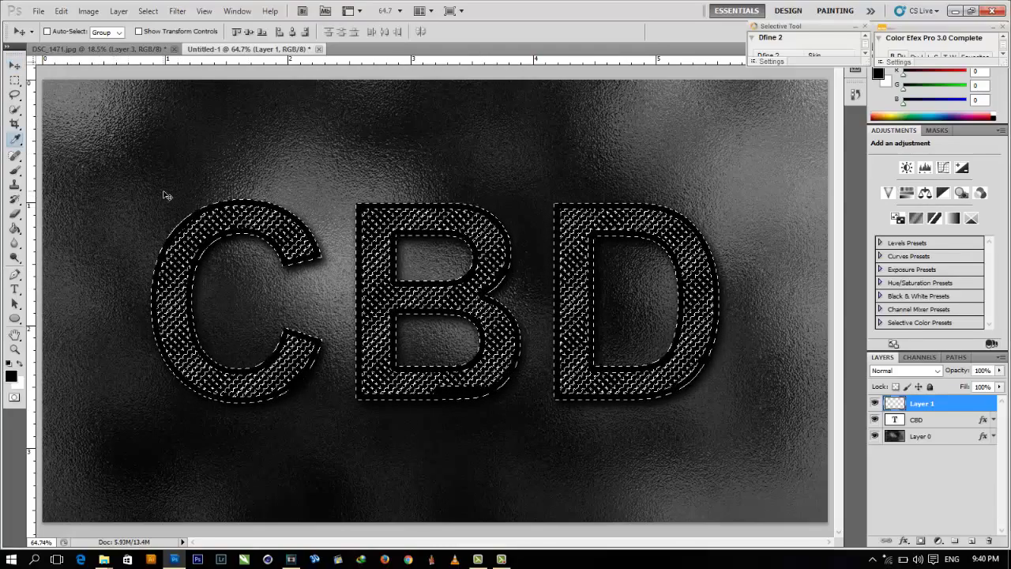
Fill the letter selection with dark grey #323232 (R50 G50 B50), then deselect.
key("shift+F5")
left_click(496, 171)
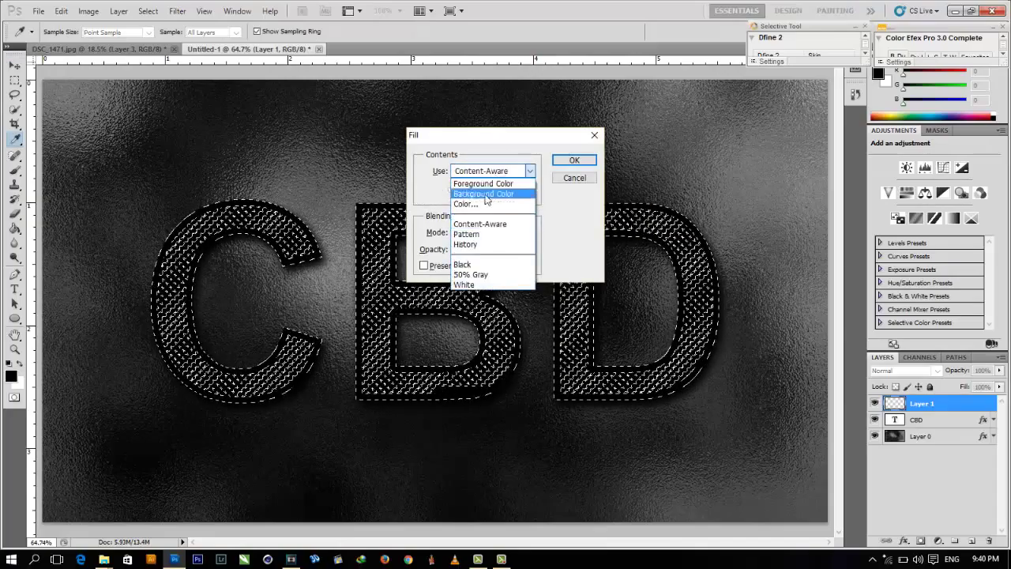
left_click(478, 204)
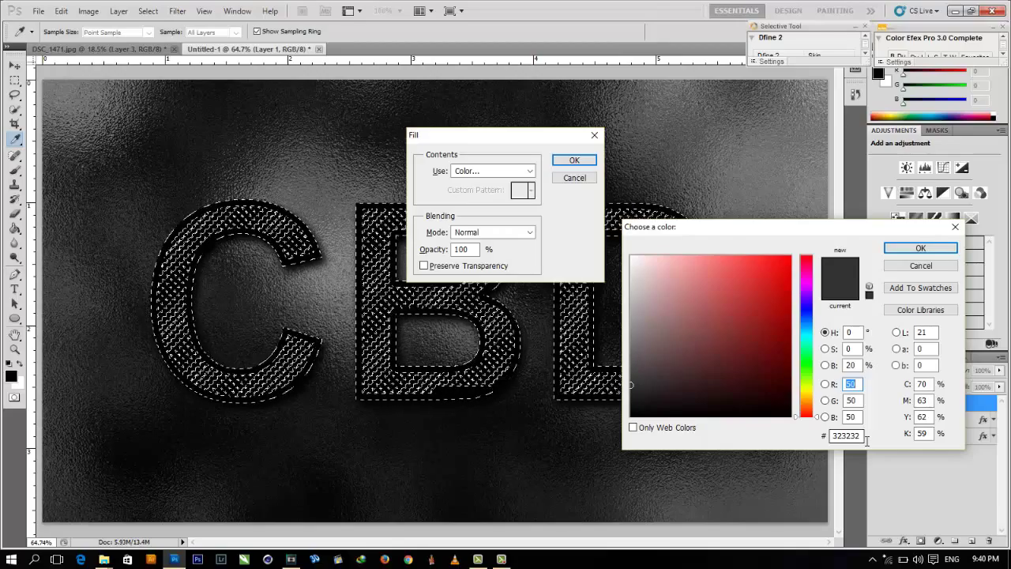
left_click(920, 248)
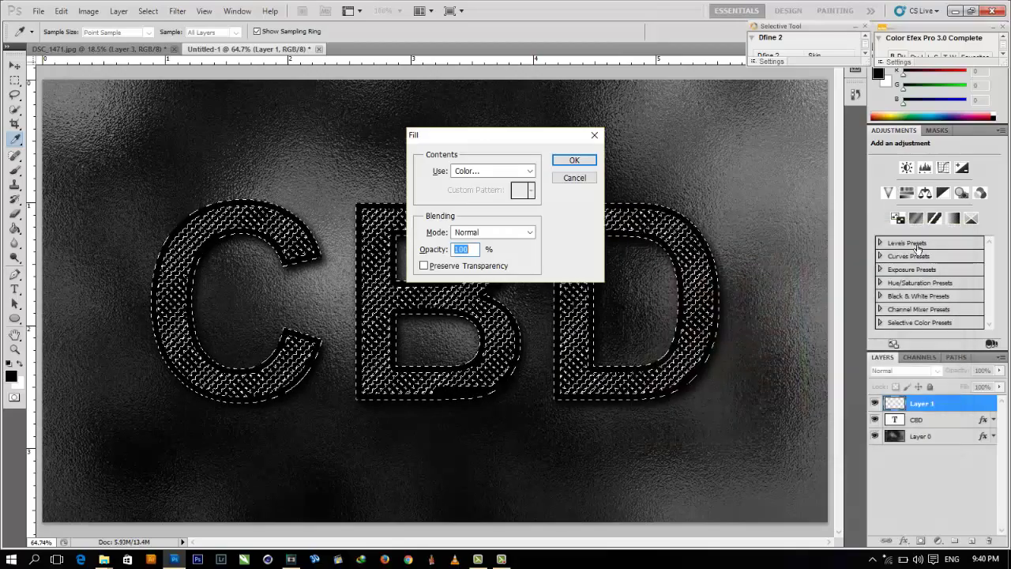
left_click(577, 161)
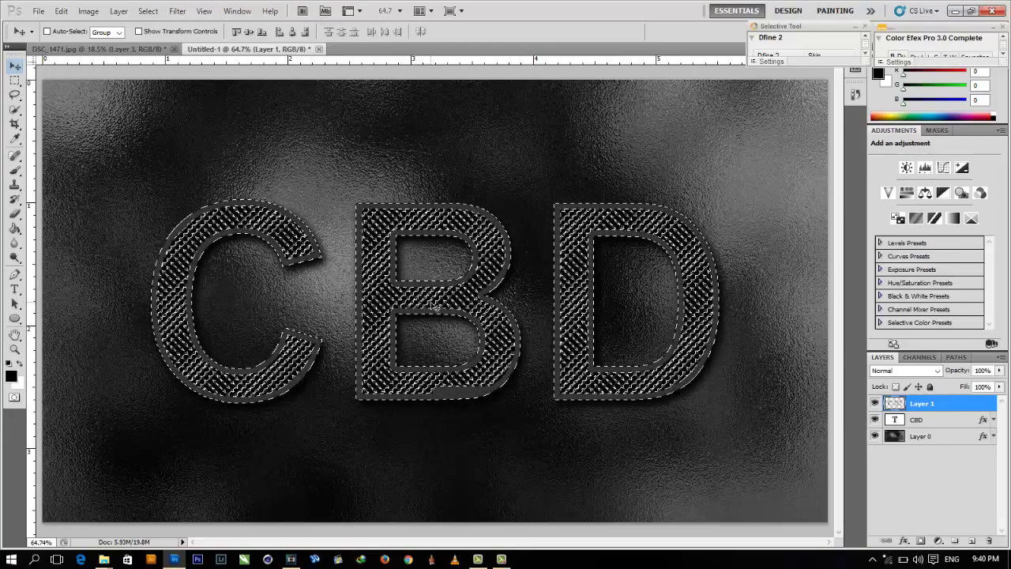
key("ctrl+d")
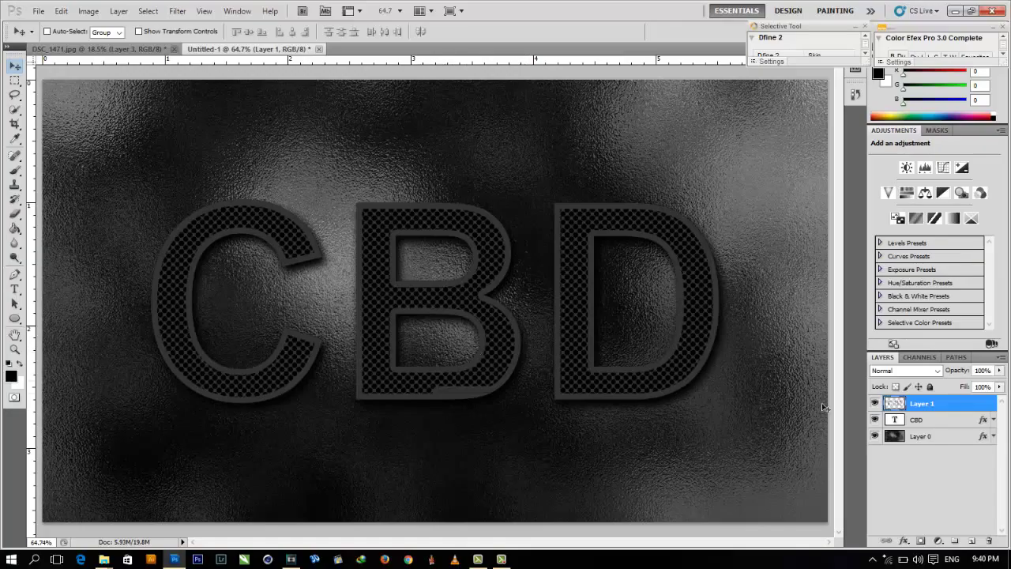
Add a Pattern Overlay to Layer 1 using a pattern from the loaded Rock Patterns set.
left_click(905, 541)
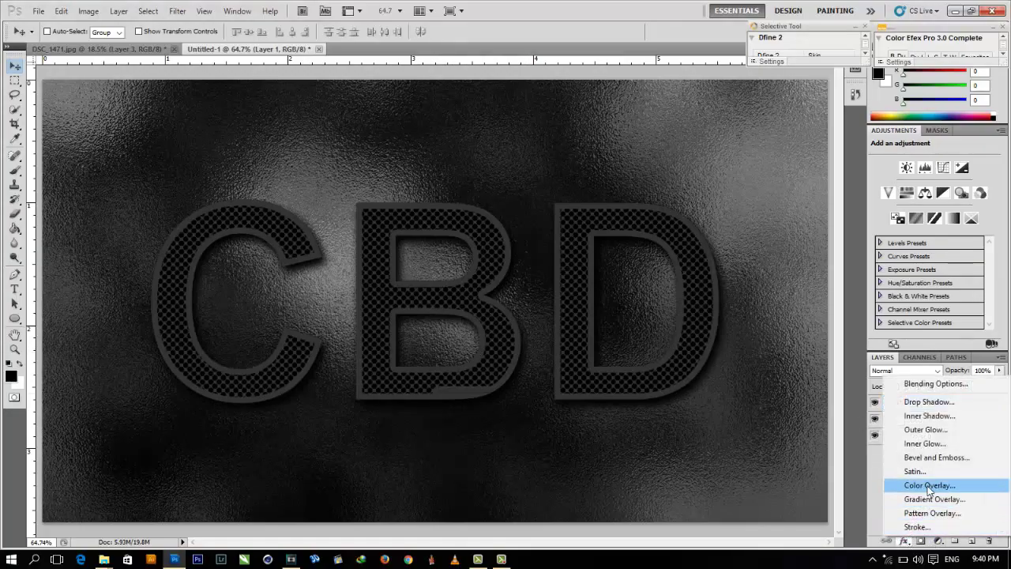
left_click(929, 513)
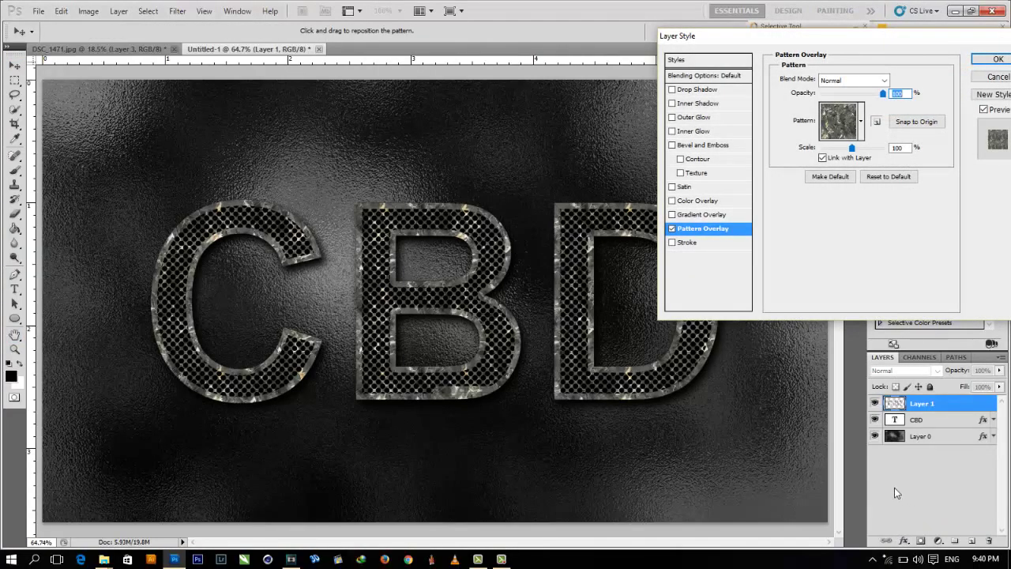
left_click(861, 120)
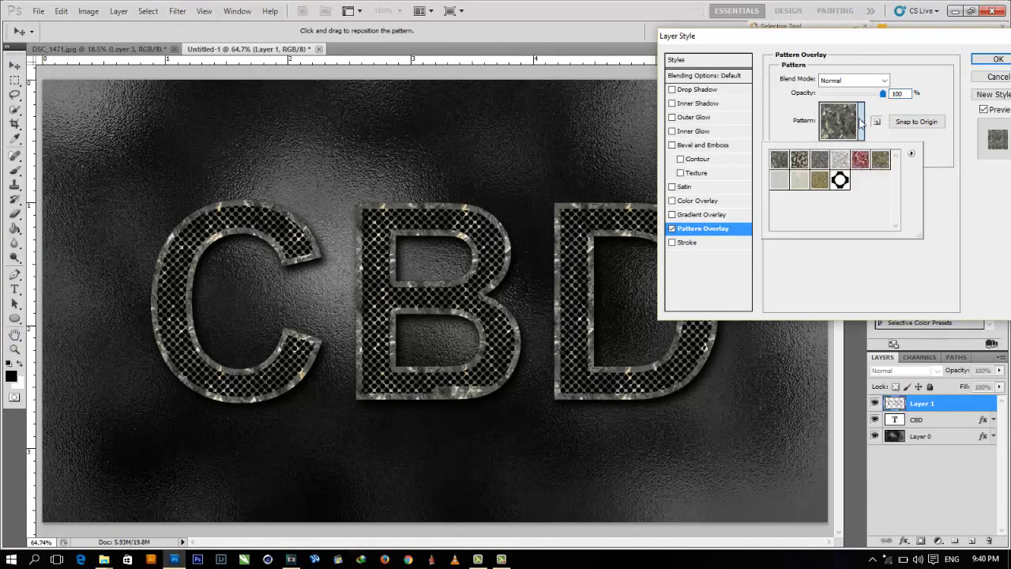
left_click(911, 154)
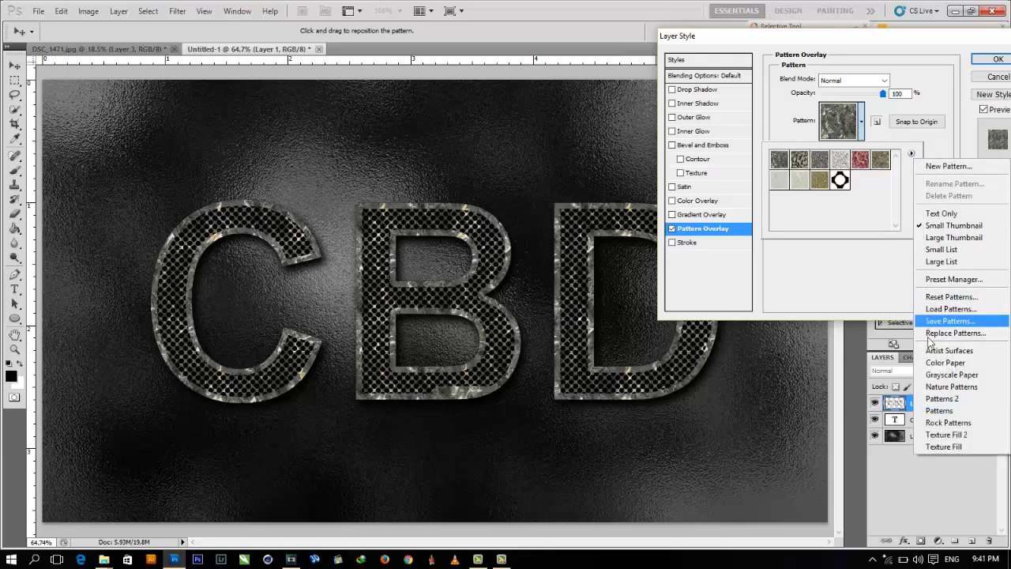
left_click(926, 423)
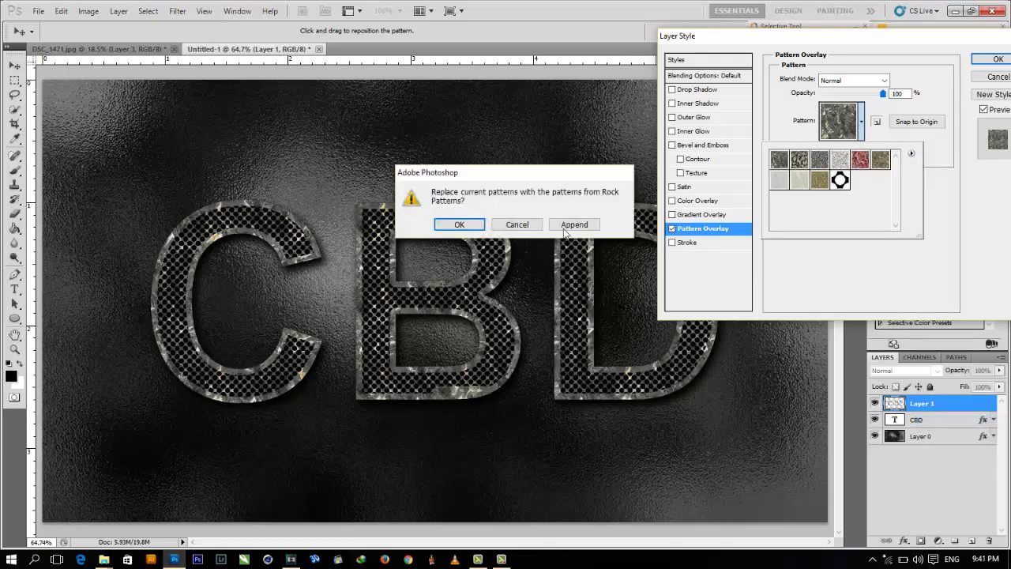
left_click(466, 224)
left_click(505, 226)
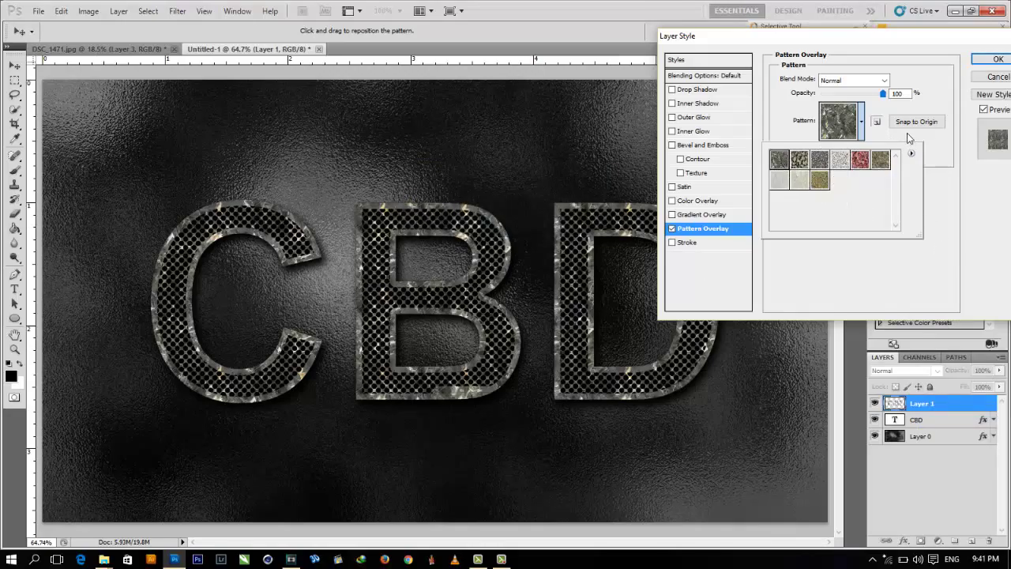
left_click(932, 96)
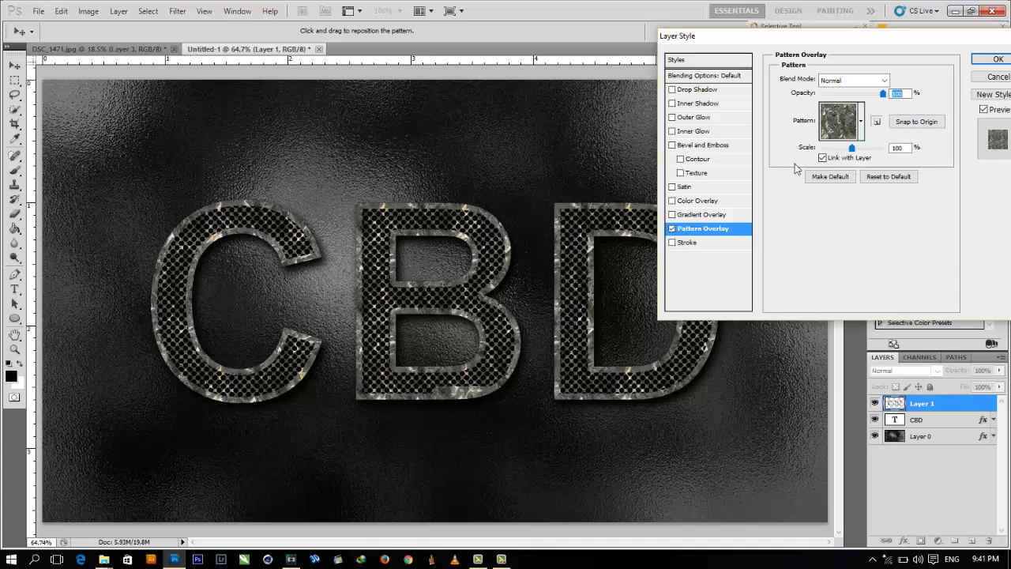
Set the Pattern Overlay blend mode to Hard Light and apply the style.
left_click(883, 81)
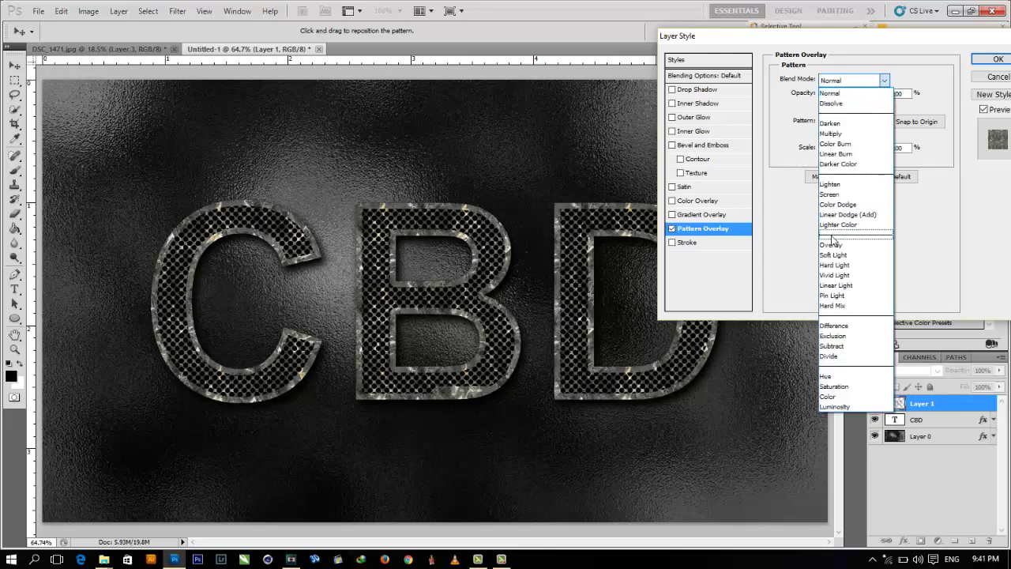
left_click(835, 266)
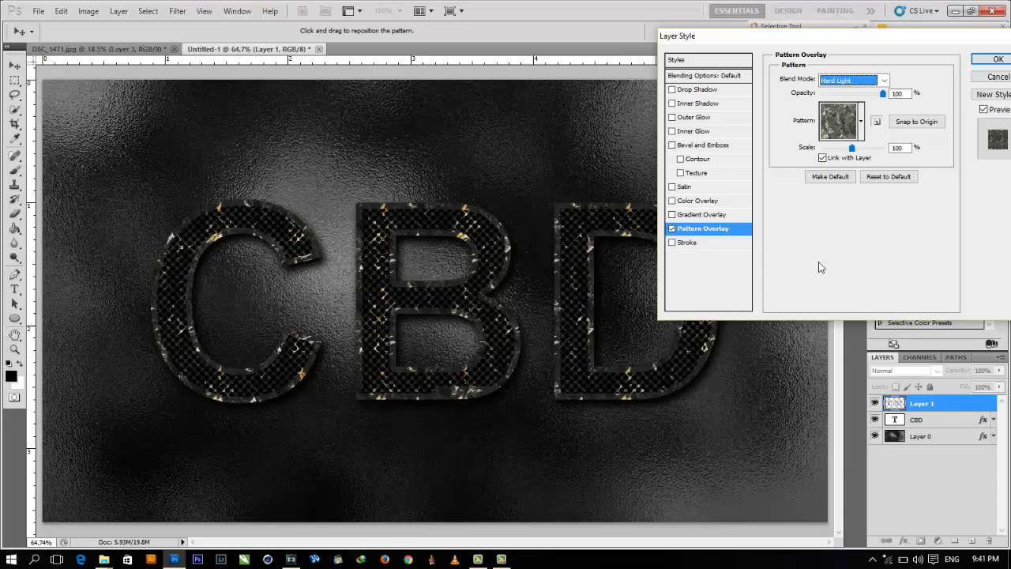
left_click(1000, 60)
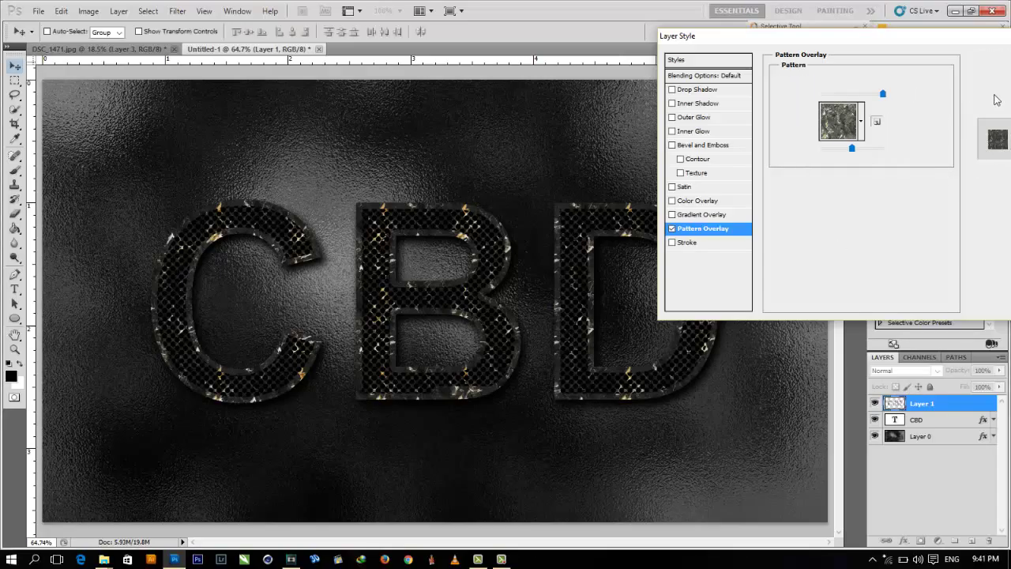
left_click(1000, 404)
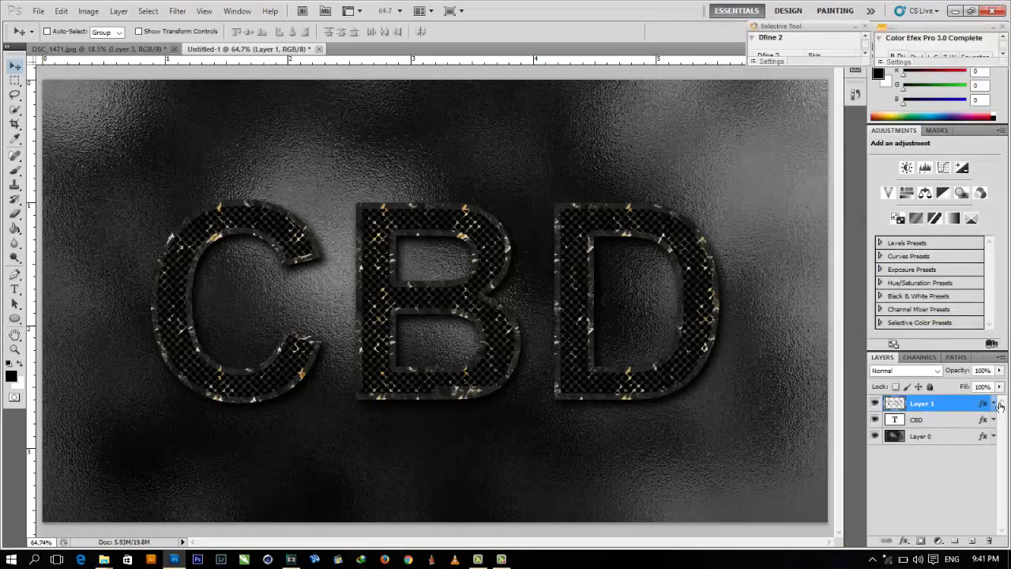
Duplicate Layer 1, strip the copy's layer style, and duplicate that copy again.
key("ctrl+j")
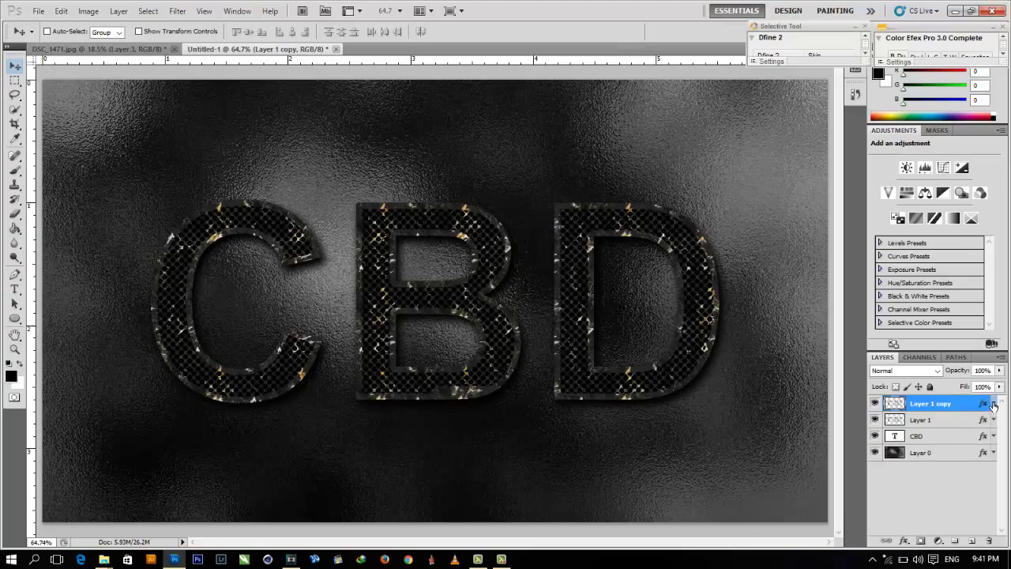
left_click_drag(986, 406, 989, 540)
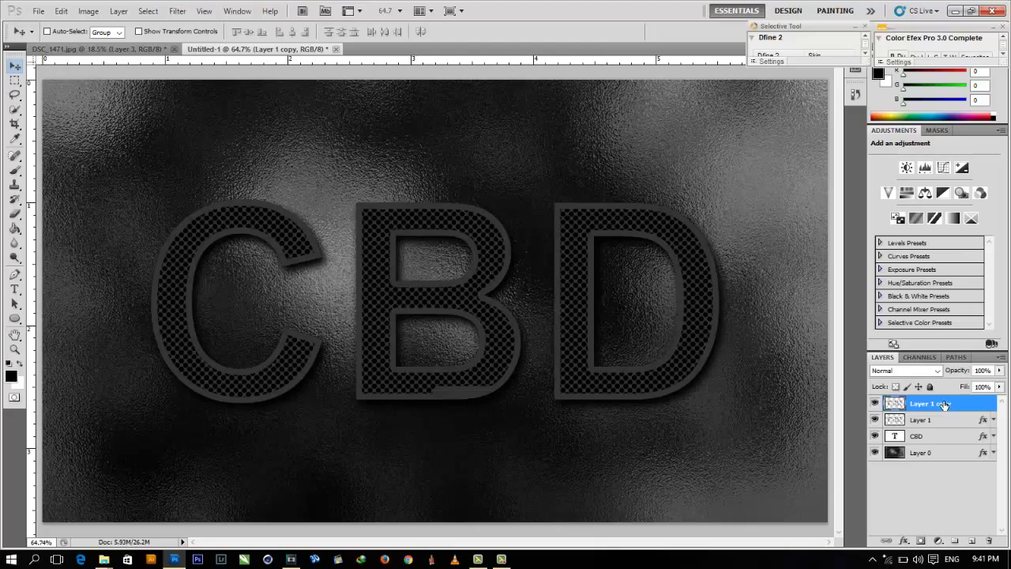
key("ctrl+j")
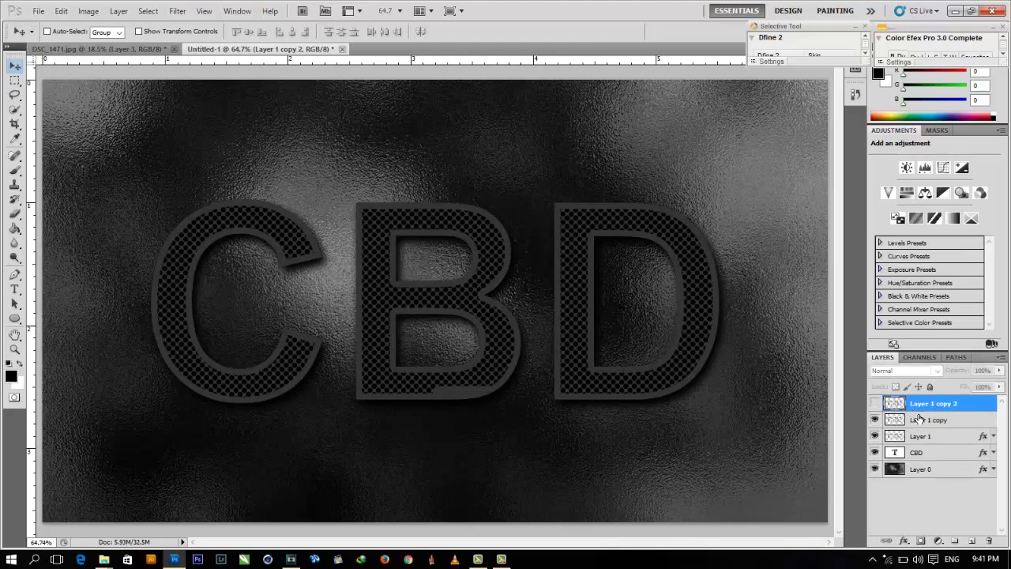
Add a white layer mask to Layer 1 copy and view the mask on its own.
left_click(919, 419)
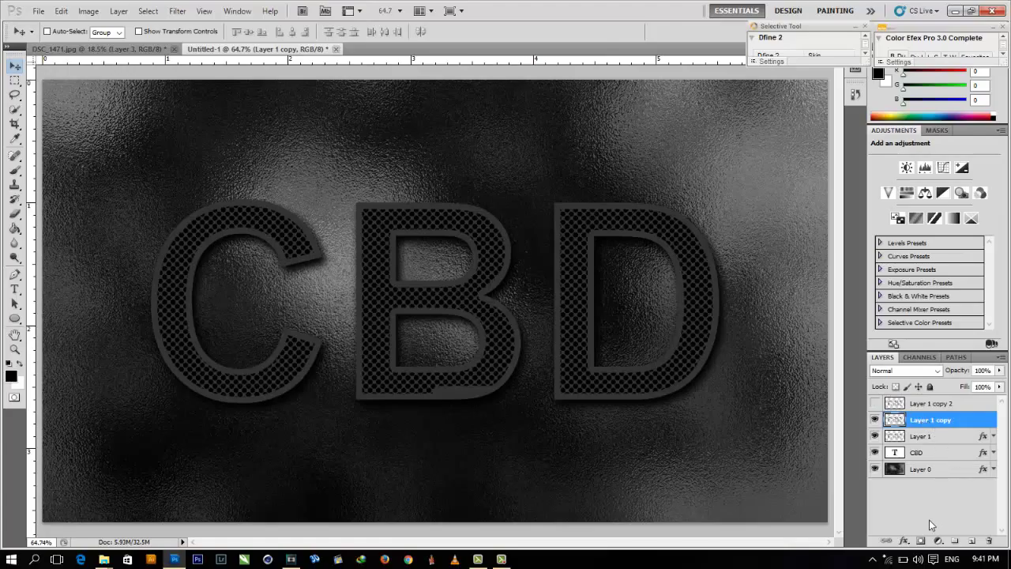
left_click(922, 540)
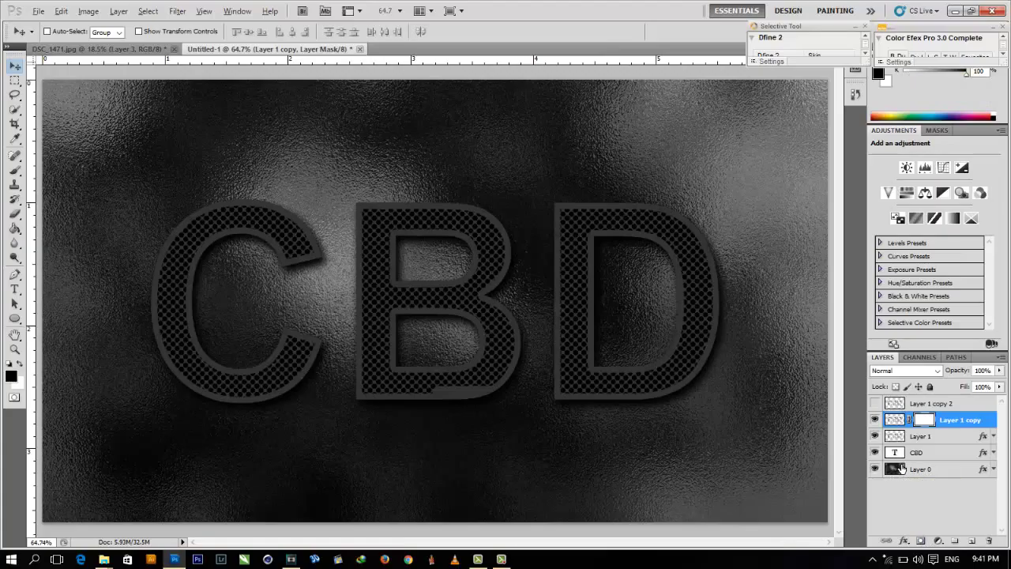
left_click(927, 420, "alt")
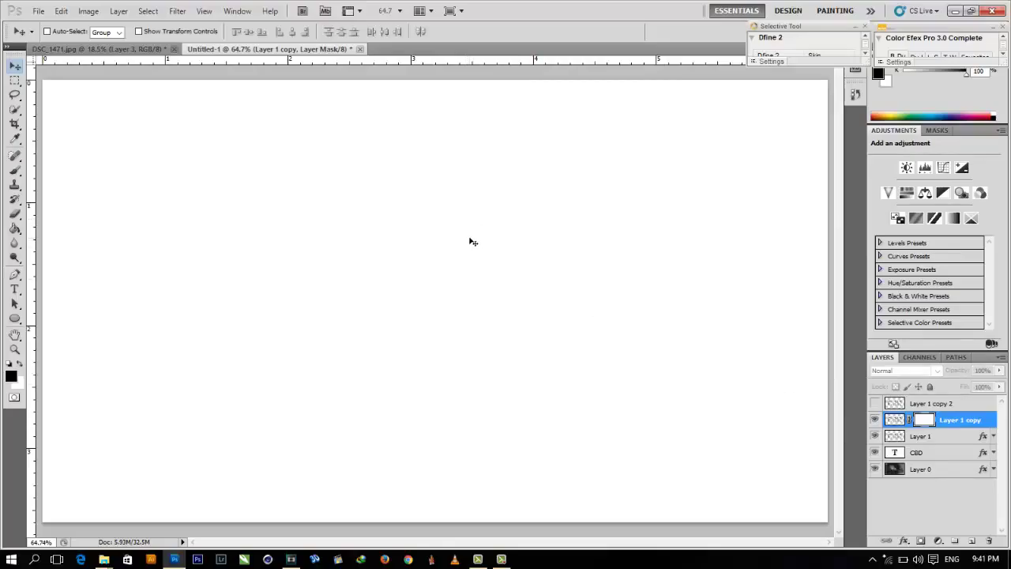
Render Clouds, then Difference Clouds, into the Layer 1 copy mask.
left_click(175, 12)
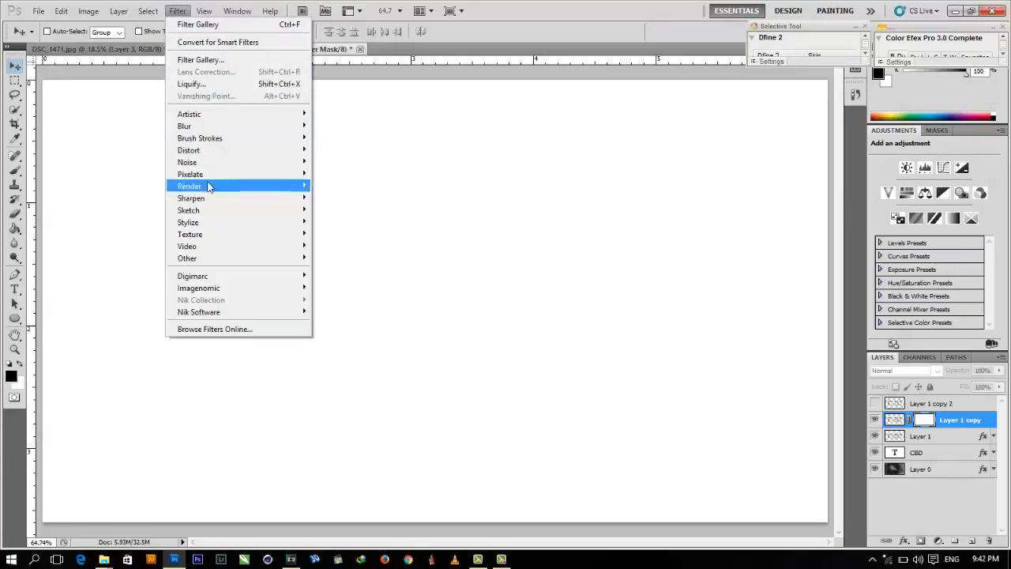
mouse_move(209, 188)
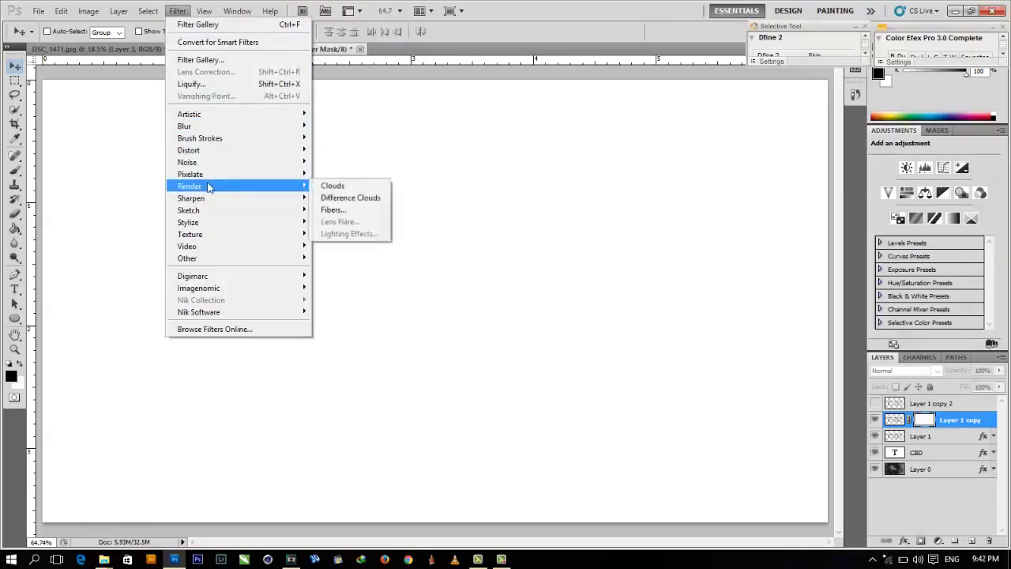
left_click(343, 187)
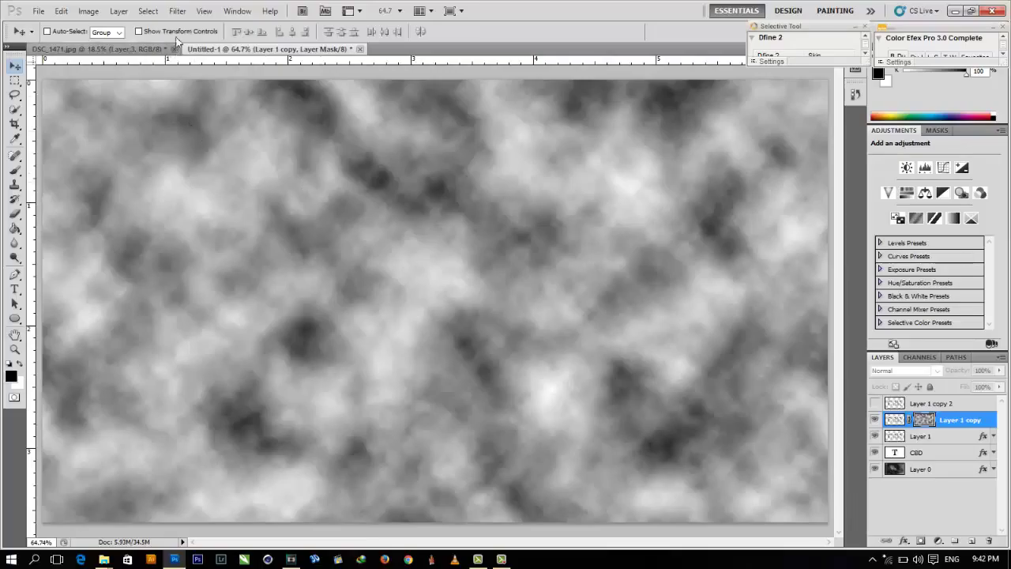
left_click(177, 10)
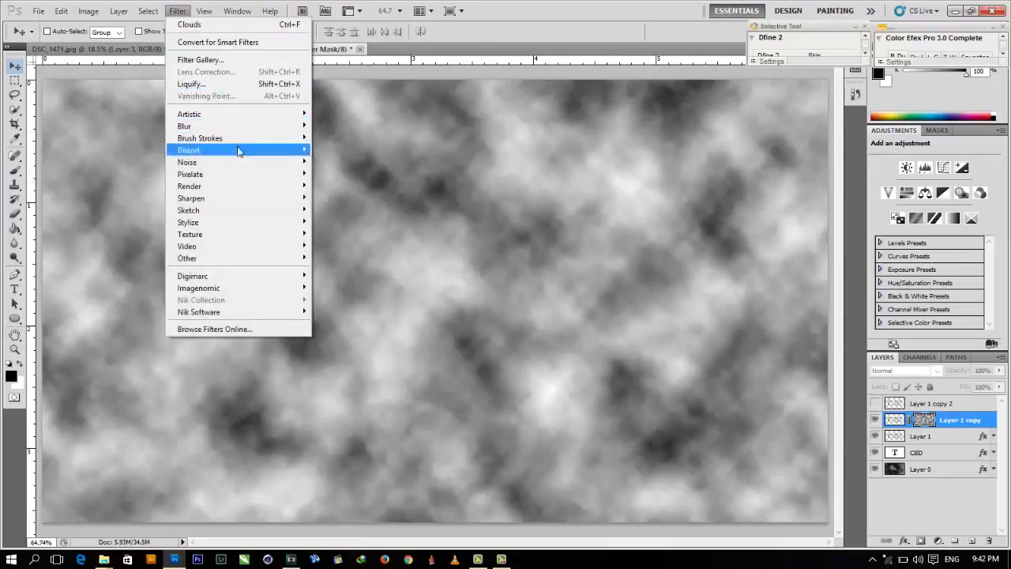
mouse_move(279, 179)
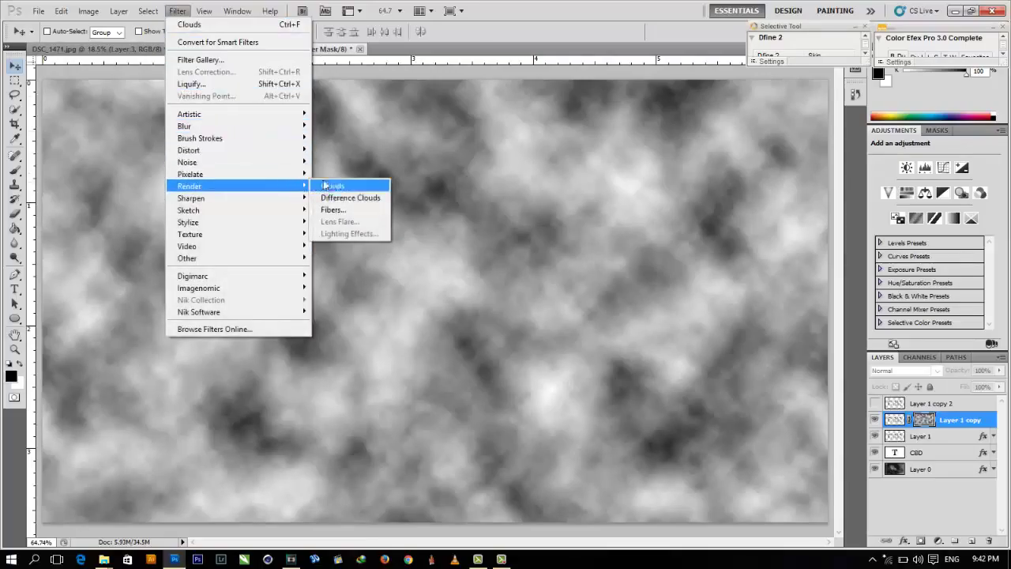
left_click(348, 197)
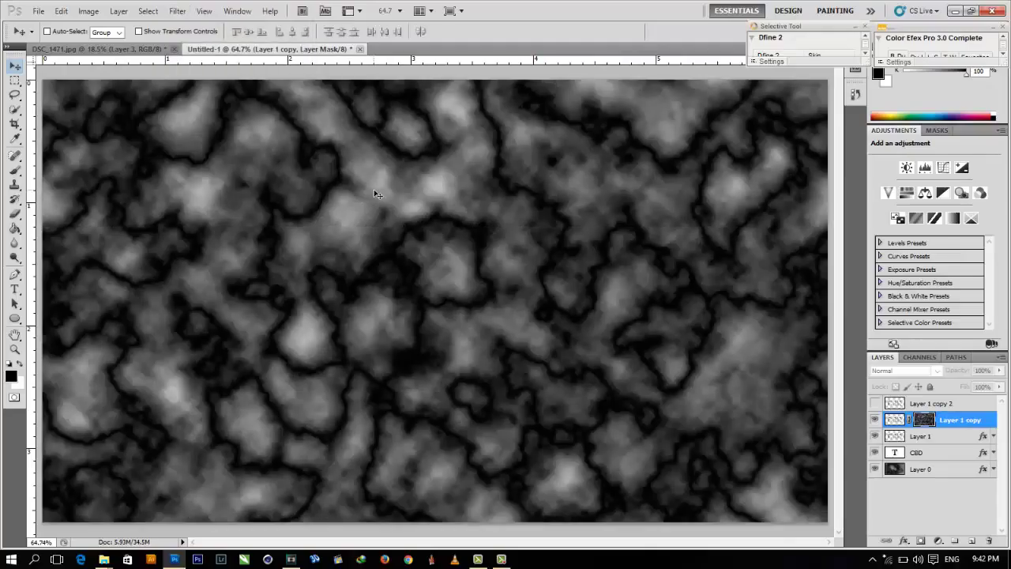
Re-apply Difference Clouds with Ctrl+F for new dark veins, then bring up Levels.
key("ctrl+f")
key("ctrl+f")
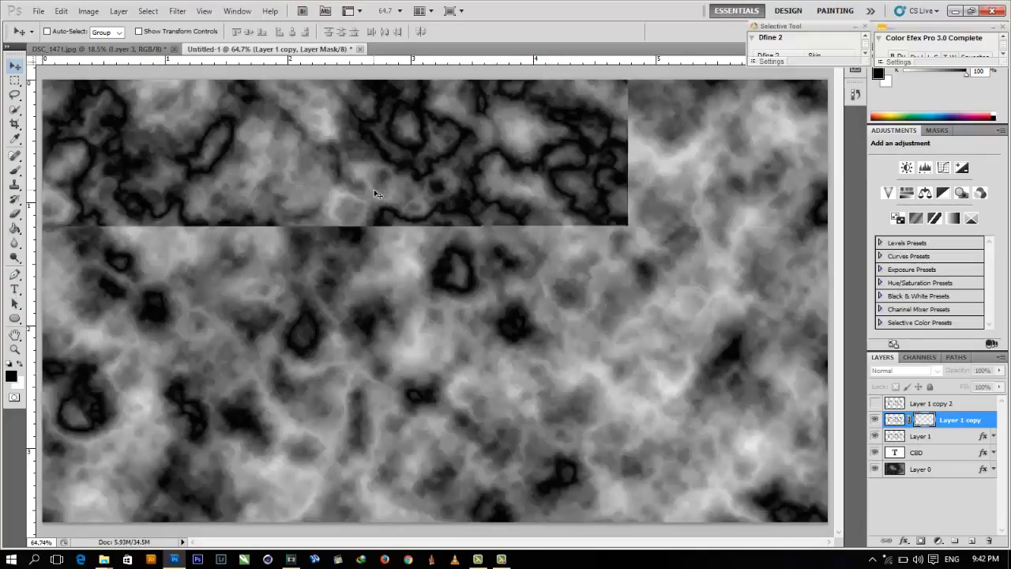
left_click(187, 12)
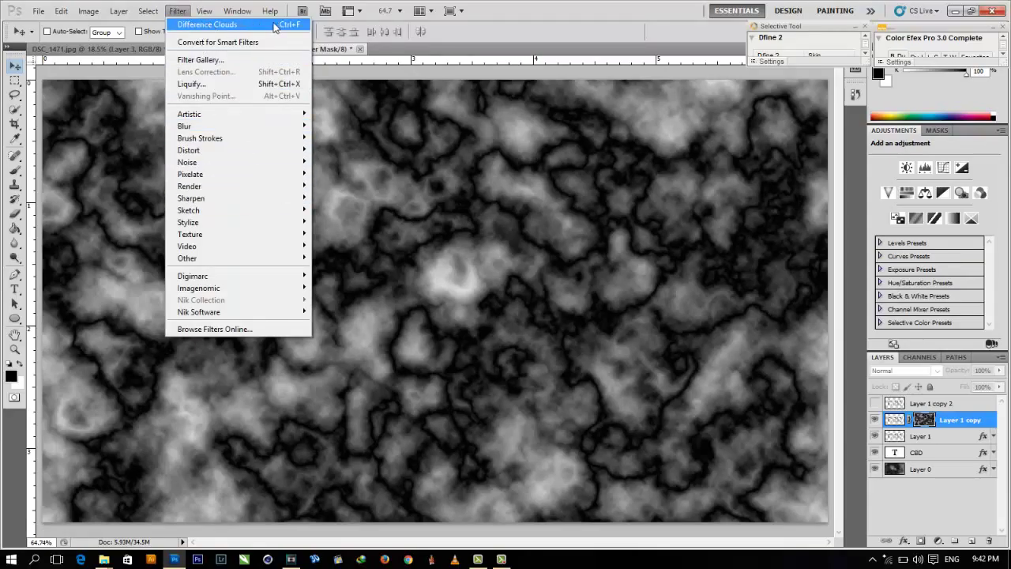
left_click(177, 11)
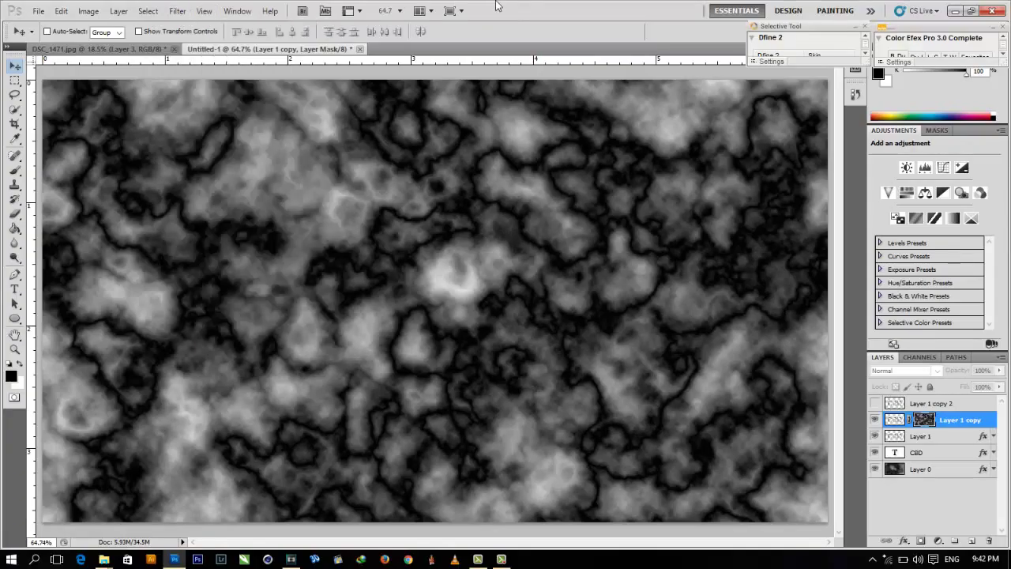
key("ctrl+l")
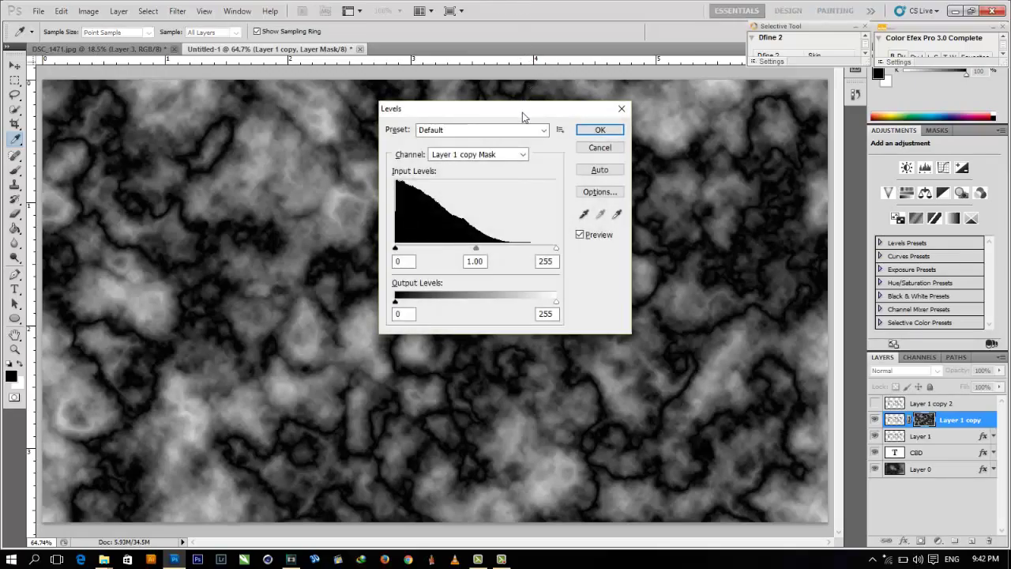
Apply Levels with white input 55 to Layer 1 copy's mask, then return to the composite view.
left_click_drag(518, 111, 581, 123)
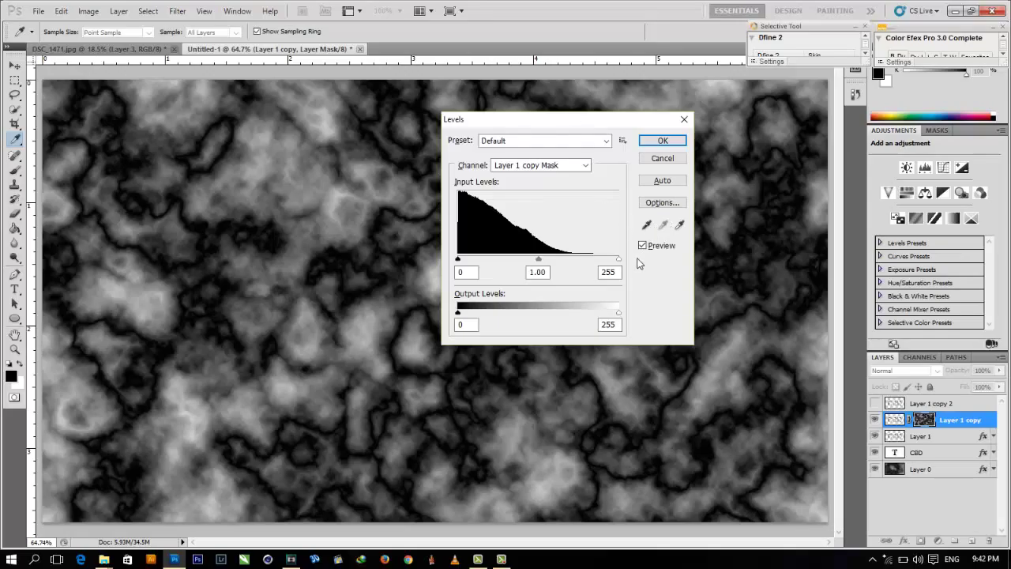
left_click(609, 272)
key("BackSpace")
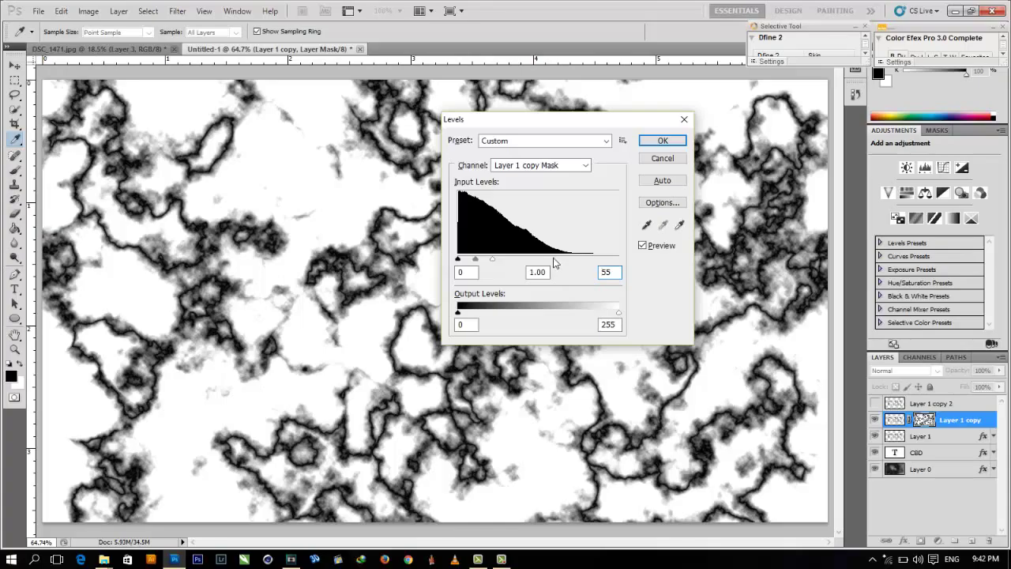
left_click(656, 142)
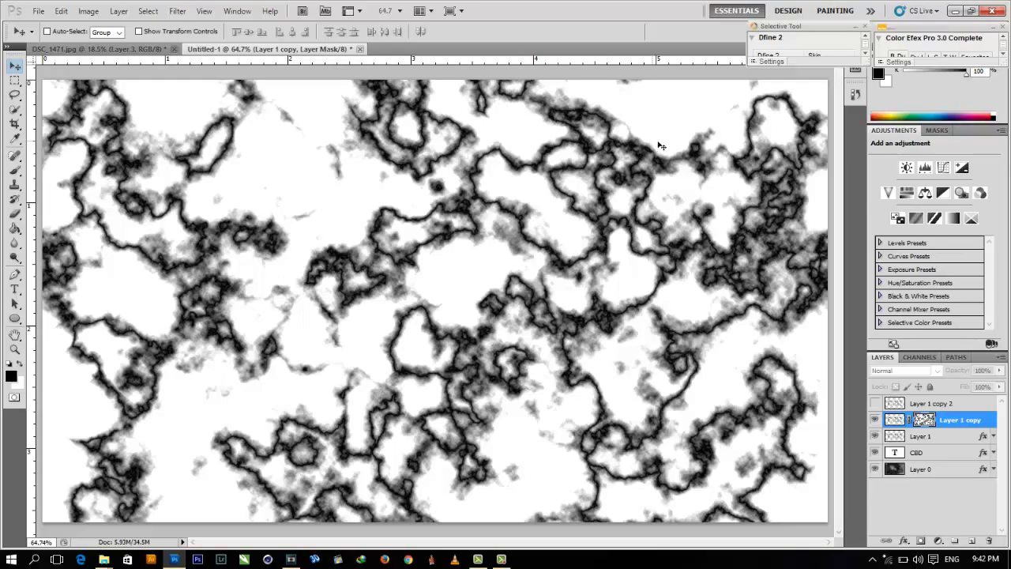
left_click(897, 419)
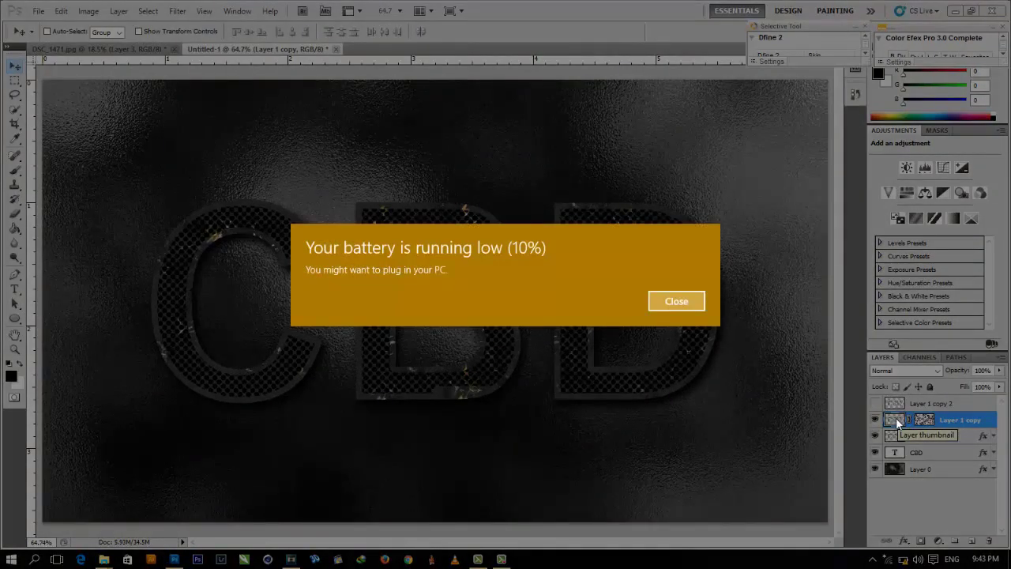
Dismiss the low-battery notification and hide the screen recorder controls.
left_click(671, 305)
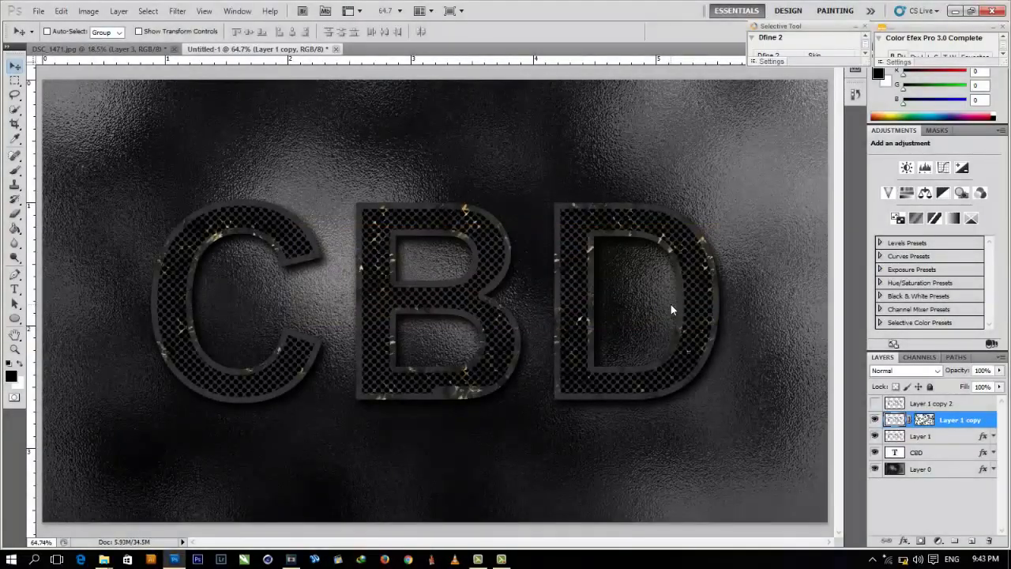
left_click(500, 558)
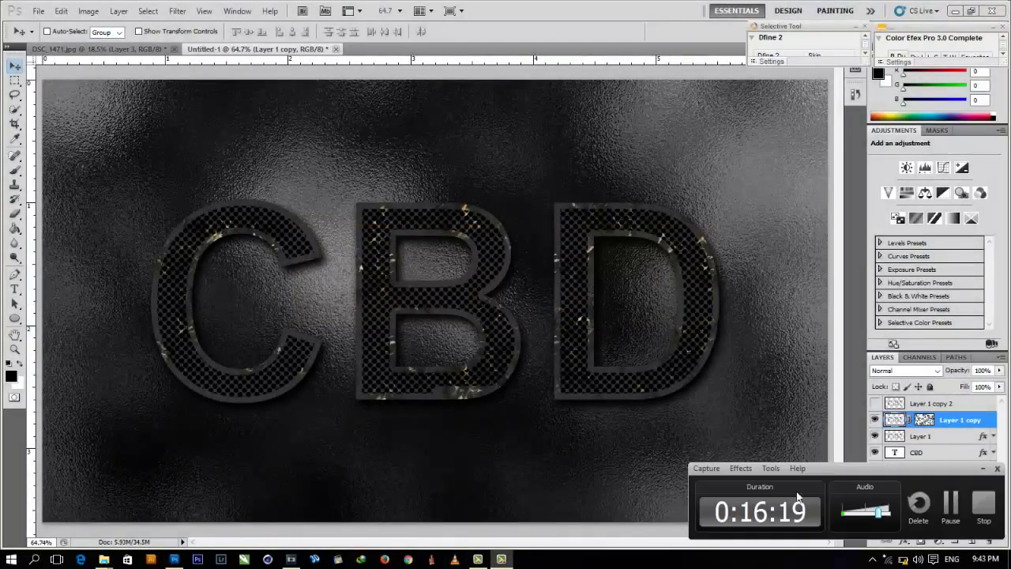
left_click(948, 501)
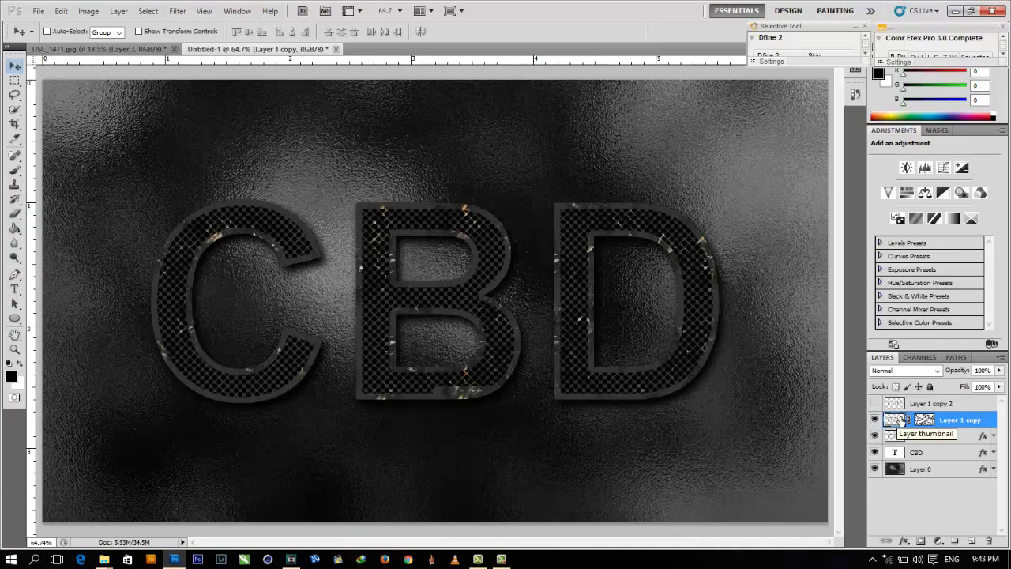
Change Layer 1 copy's blend mode to Soft Light.
left_click(906, 371)
left_click(886, 207)
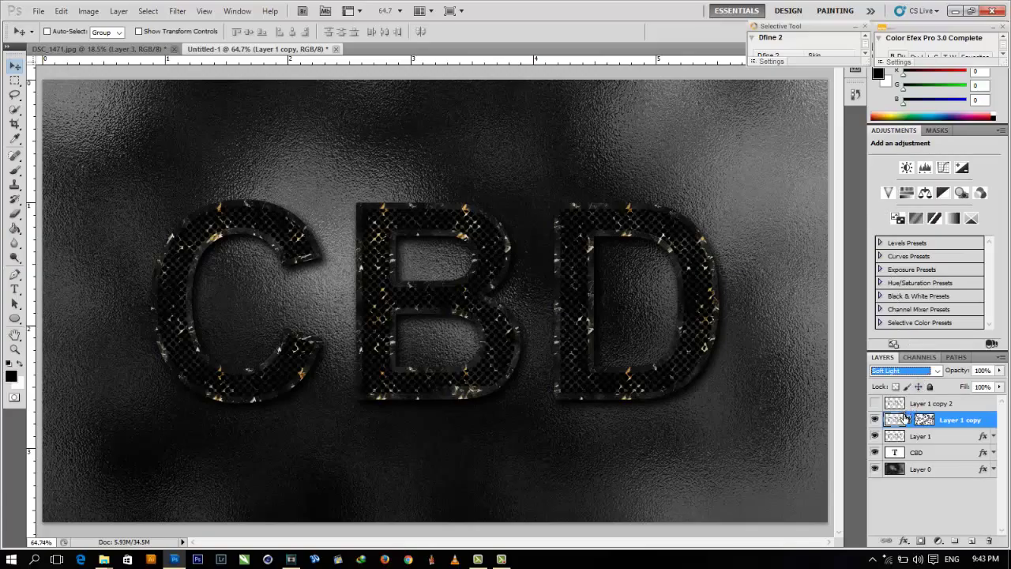
left_click(904, 541)
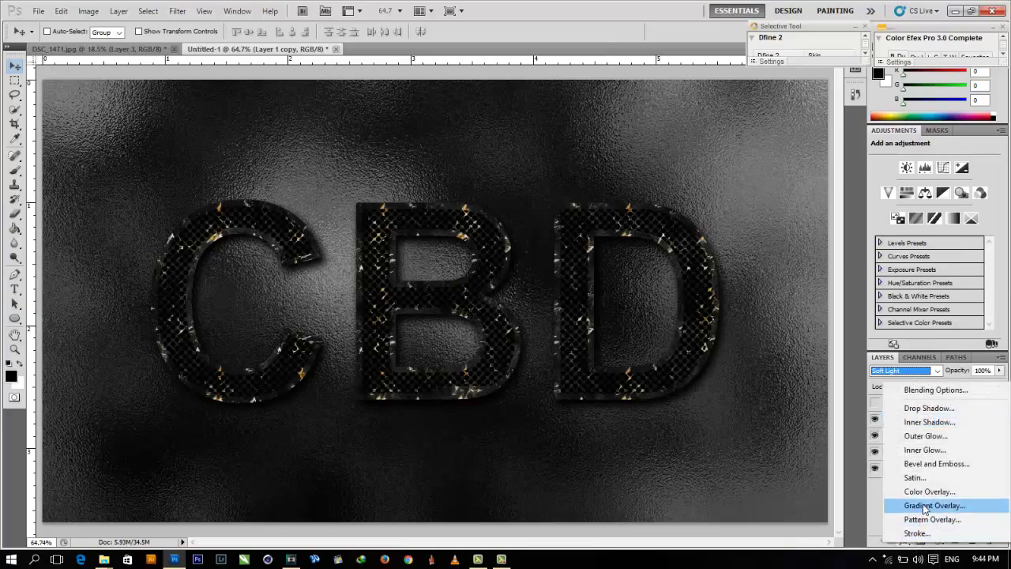
Add a 70% Gradient Overlay and a Drop Shadow with Distance 0 to Layer 1 copy.
key("Escape")
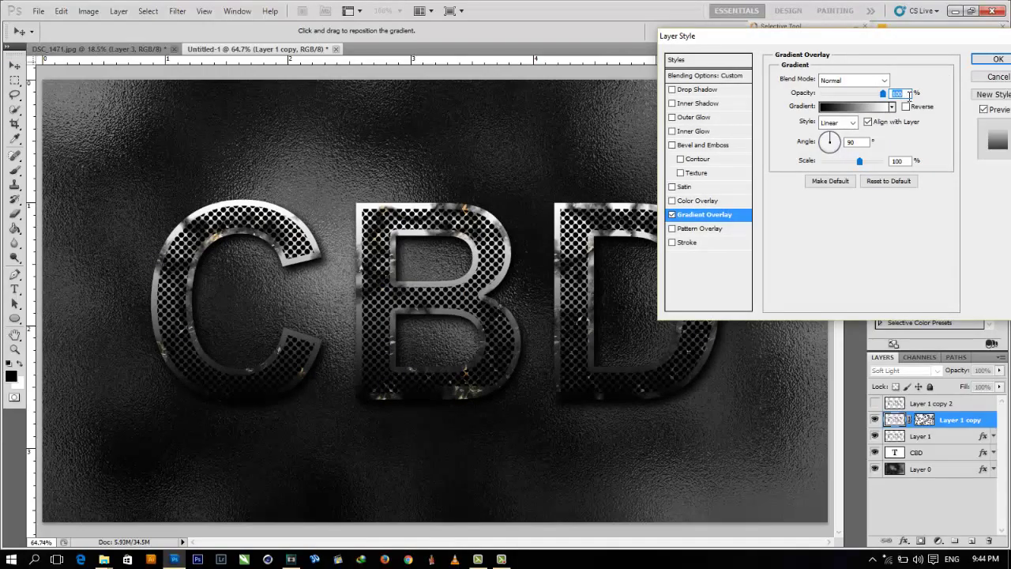
type("70")
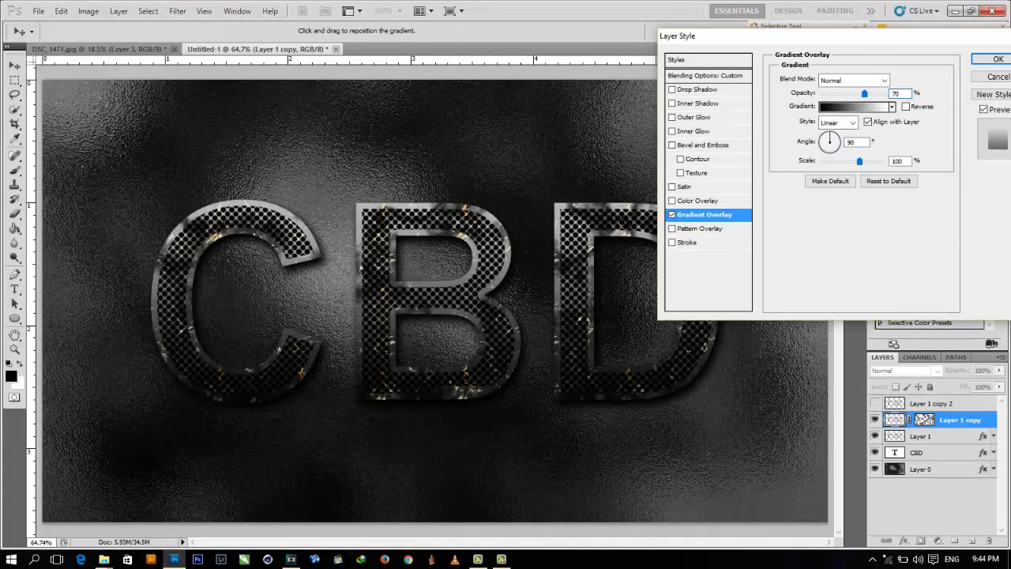
left_click(699, 92)
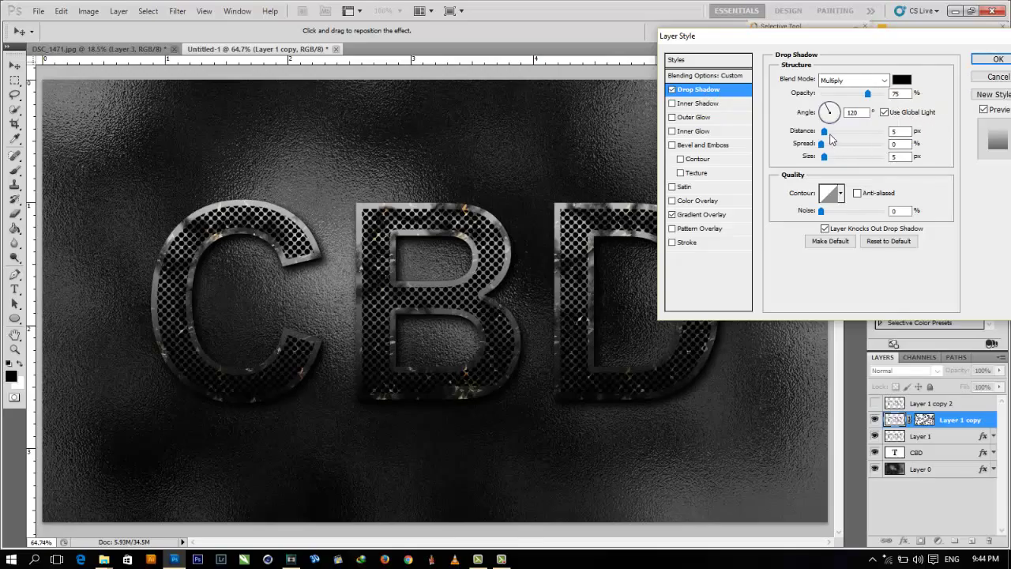
left_click_drag(825, 131, 819, 132)
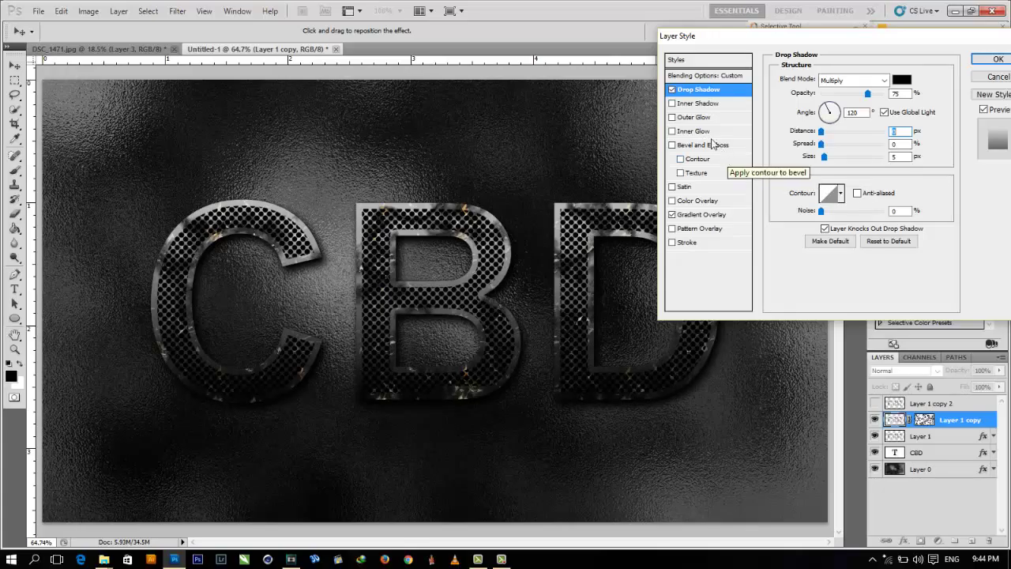
Add a black Color Burn Inner Glow at 35% opacity, size 2, and apply the effects.
left_click(708, 131)
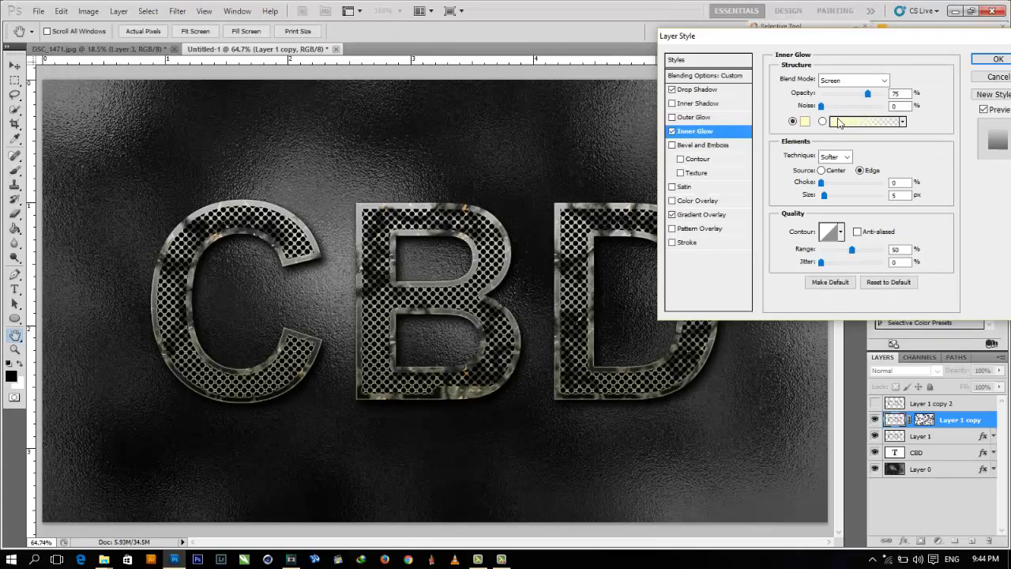
left_click(853, 87)
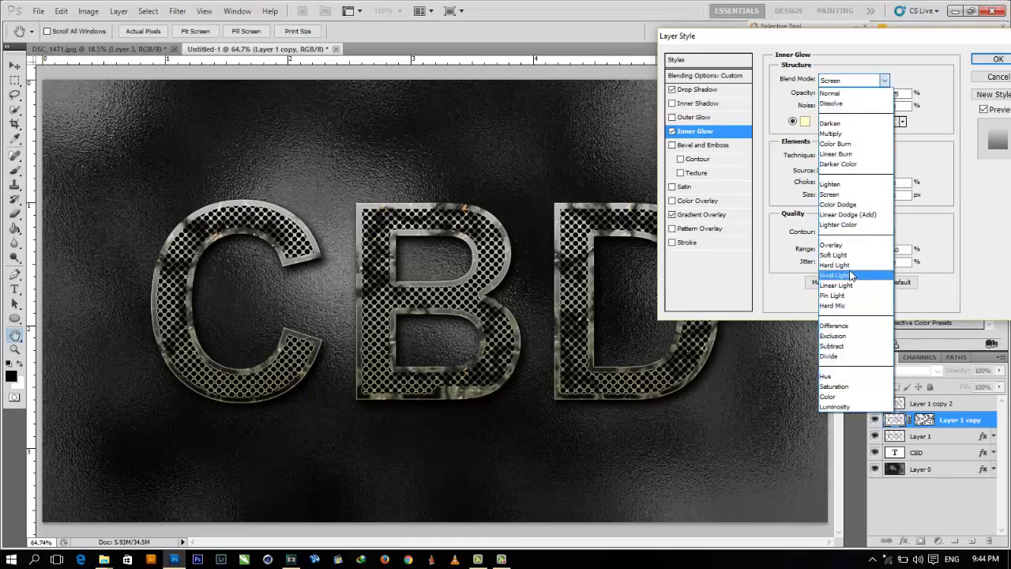
left_click(846, 144)
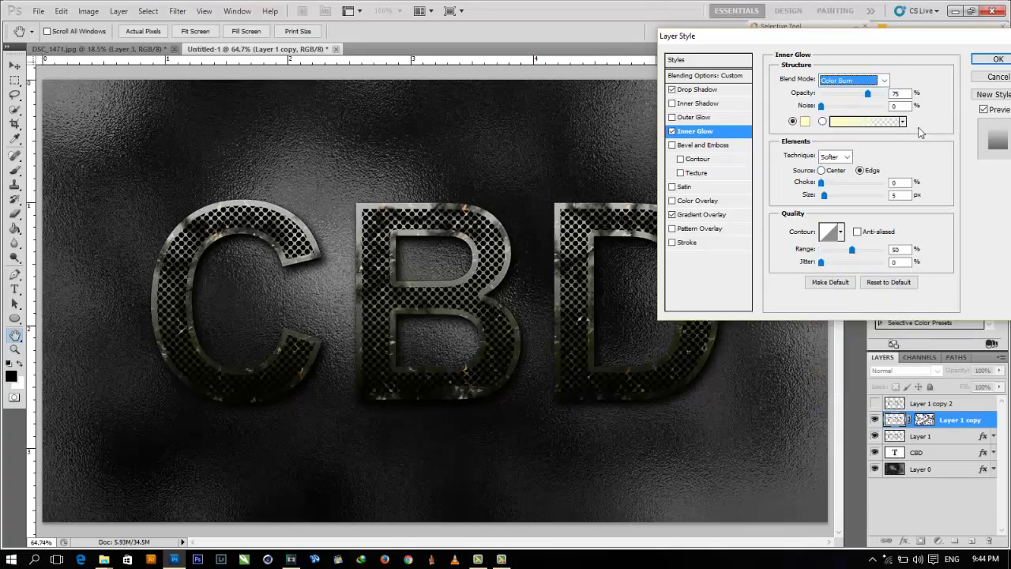
left_click(899, 94)
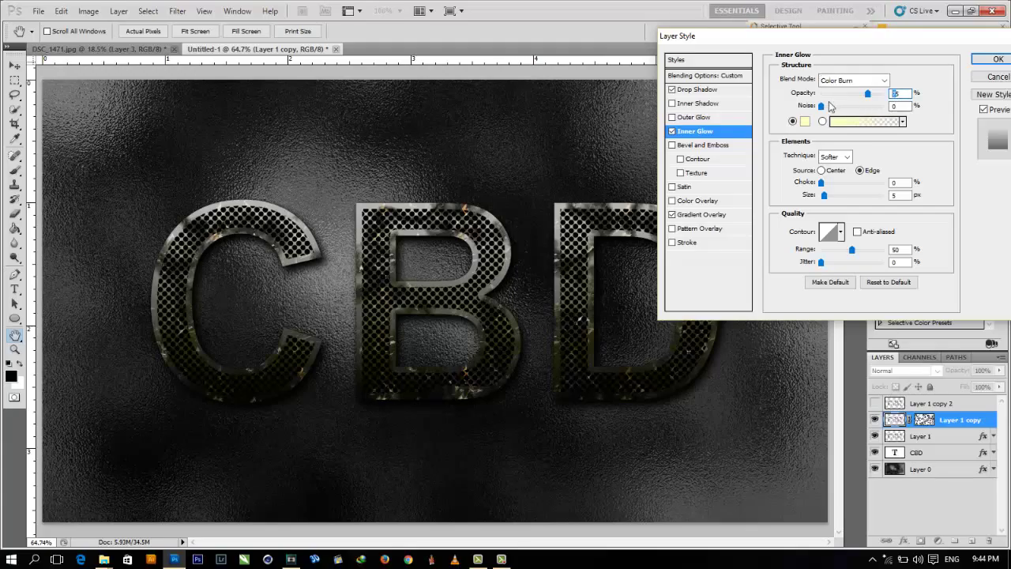
type("35")
left_click(805, 121)
left_click(632, 415)
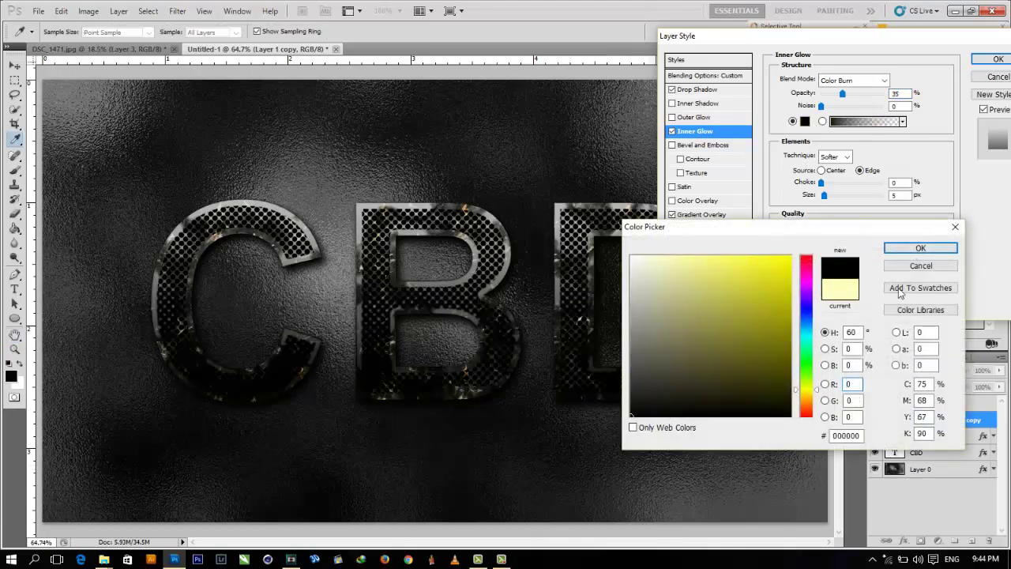
left_click(920, 248)
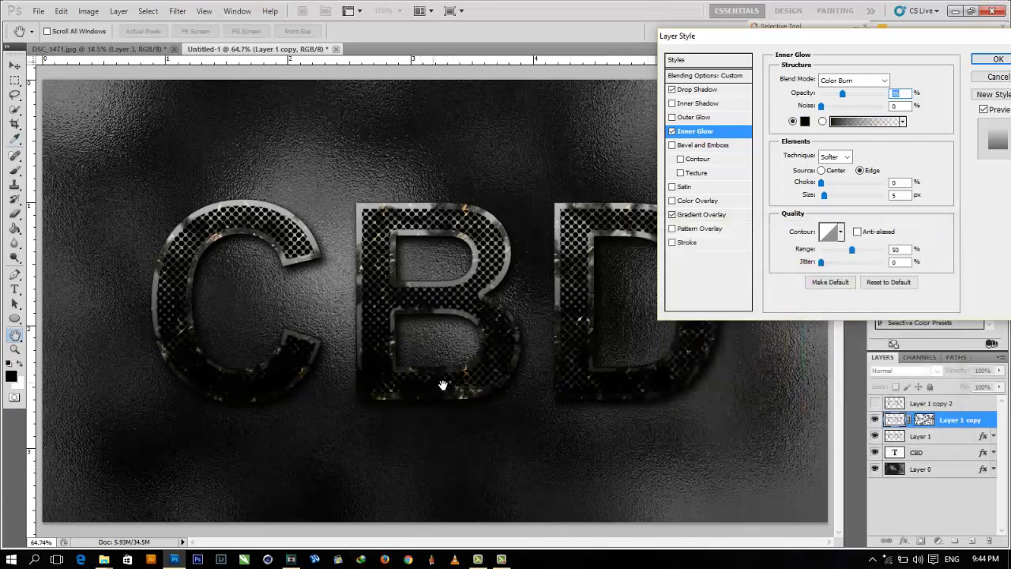
key("Tab")
key("Tab")
key("Tab")
type("2")
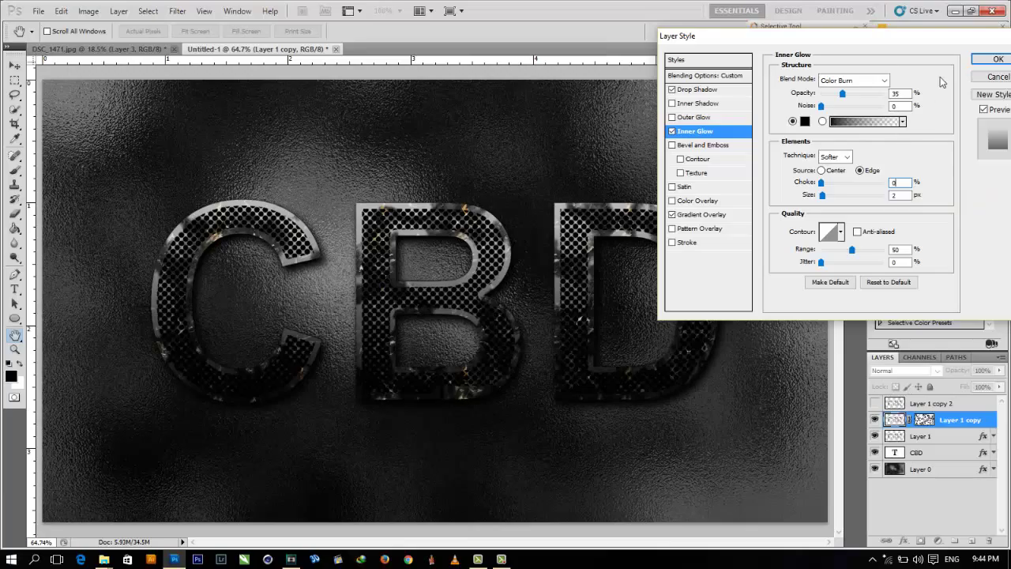
left_click(1000, 63)
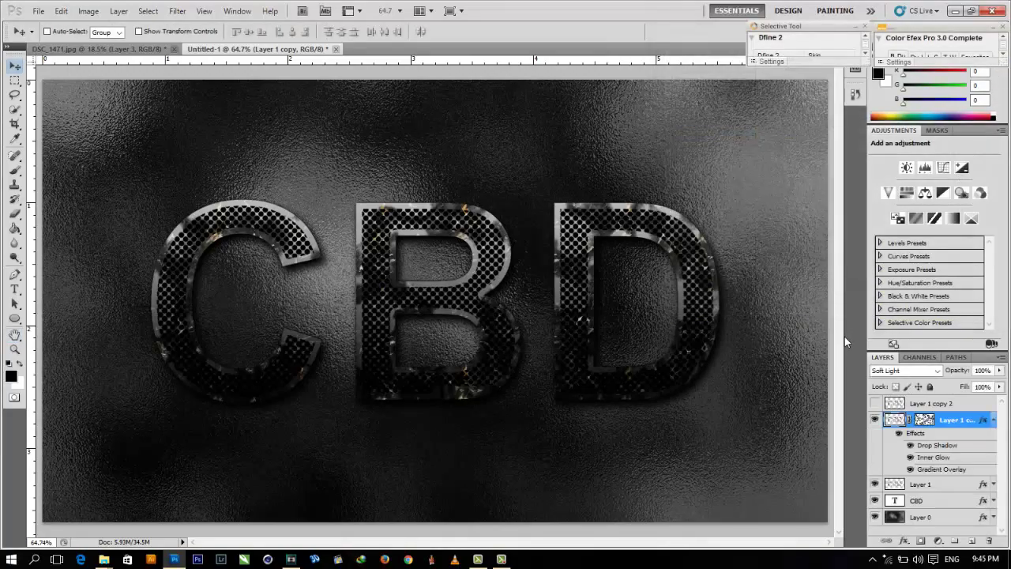
Collapse the effects list and add a new empty Layer 2 above Layer 1 copy.
left_click(994, 419)
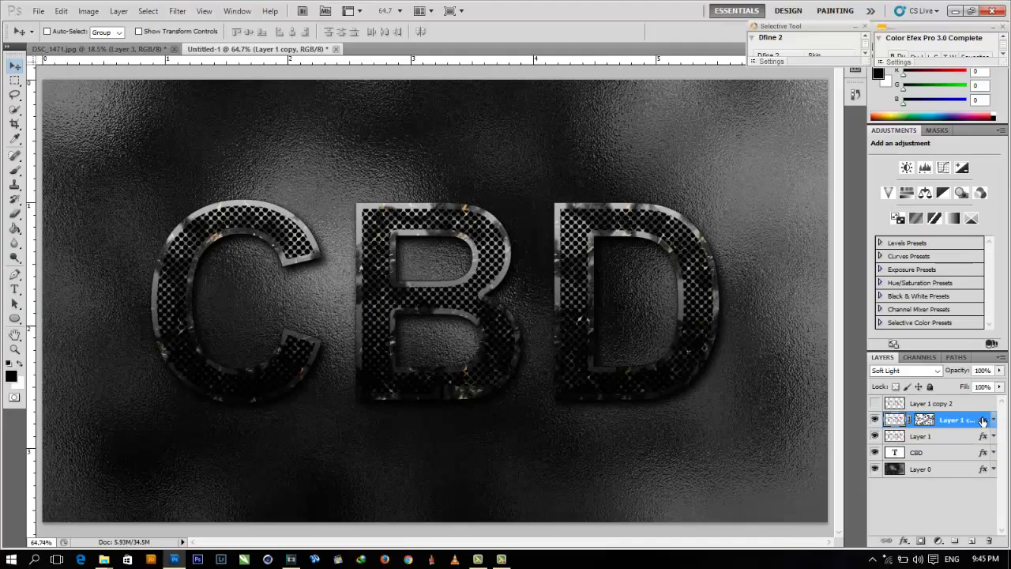
left_click(973, 541)
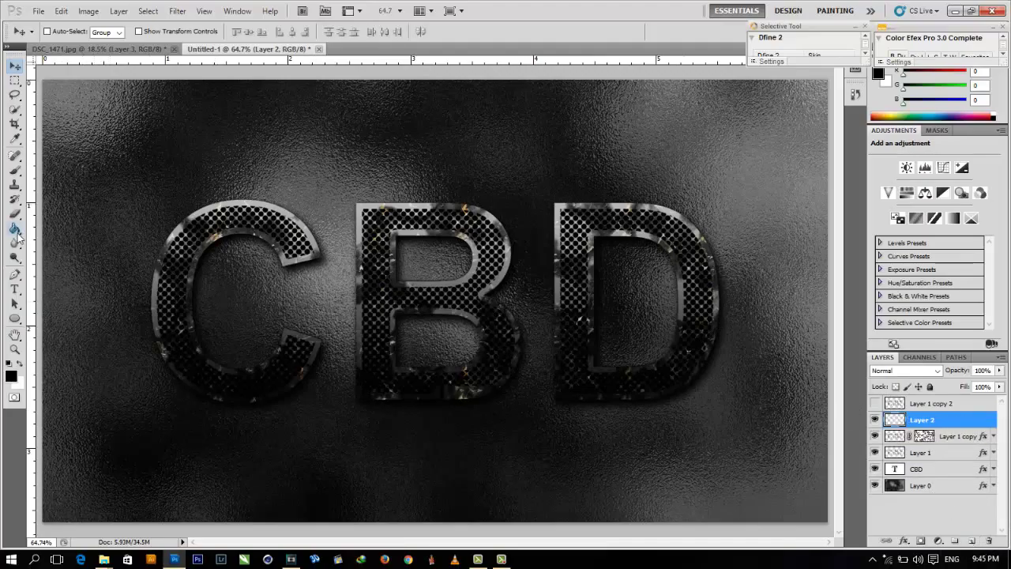
left_click_drag(15, 229, 49, 237)
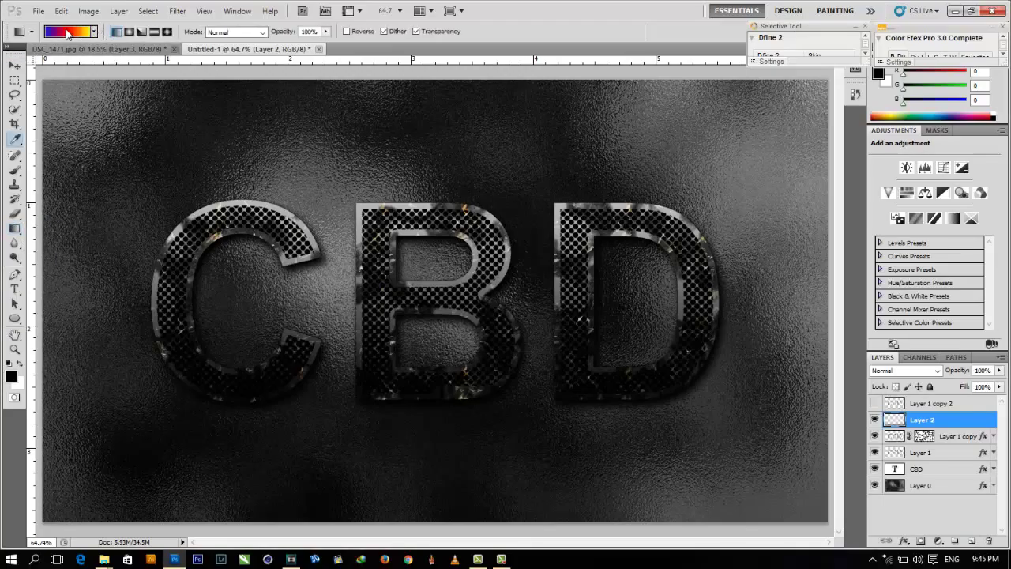
Set up a Blue, Red, Yellow gradient with a brighter blue stop and drag it across the canvas.
left_click(67, 31)
left_click_drag(785, 146, 673, 103)
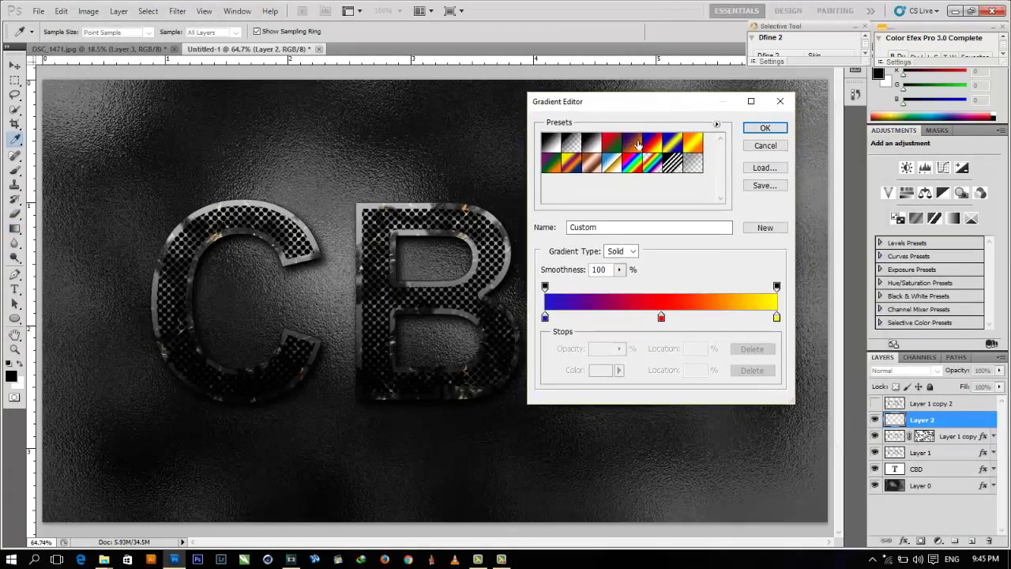
left_click(653, 145)
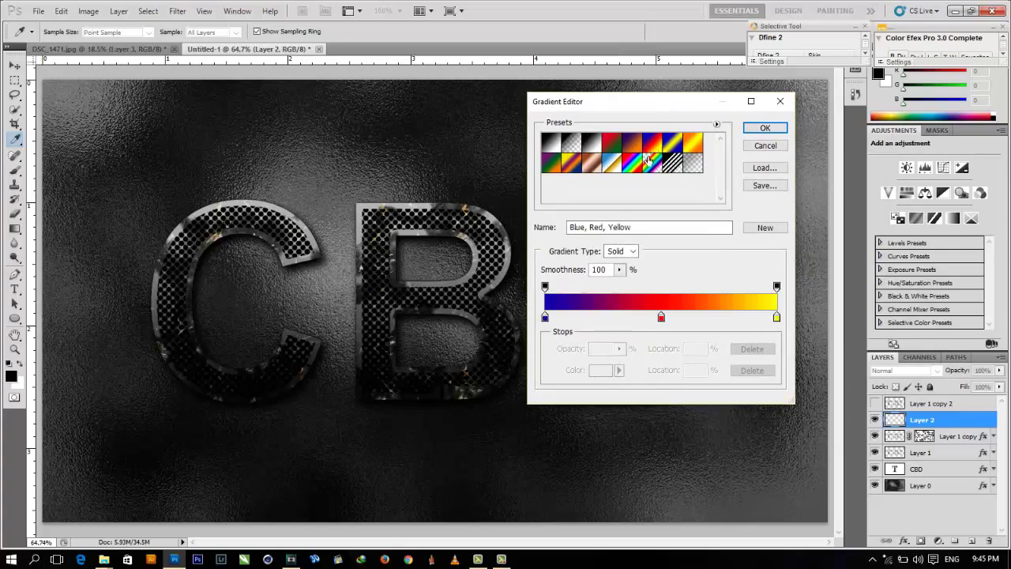
double_click(545, 317)
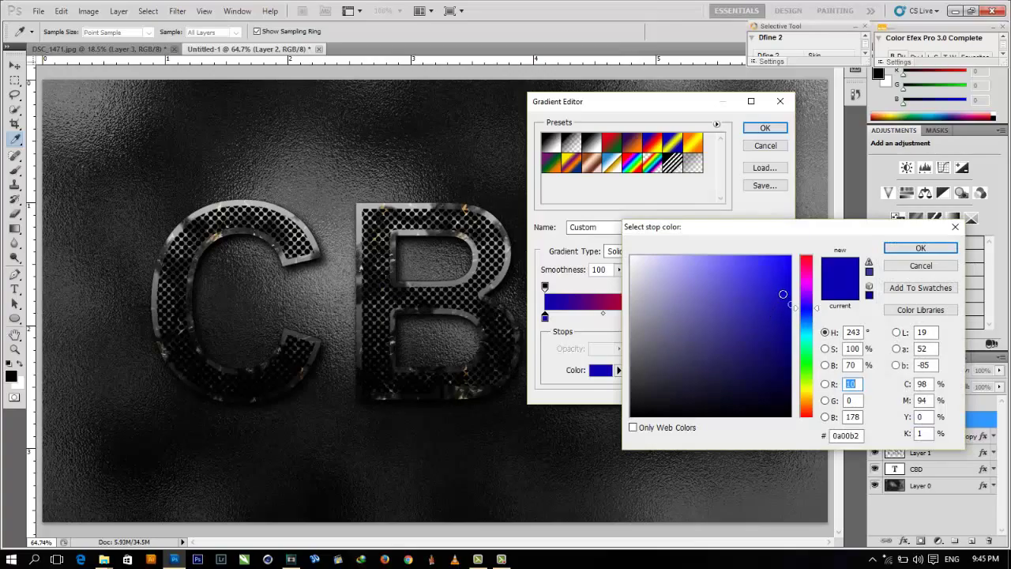
left_click_drag(790, 305, 789, 272)
left_click(920, 248)
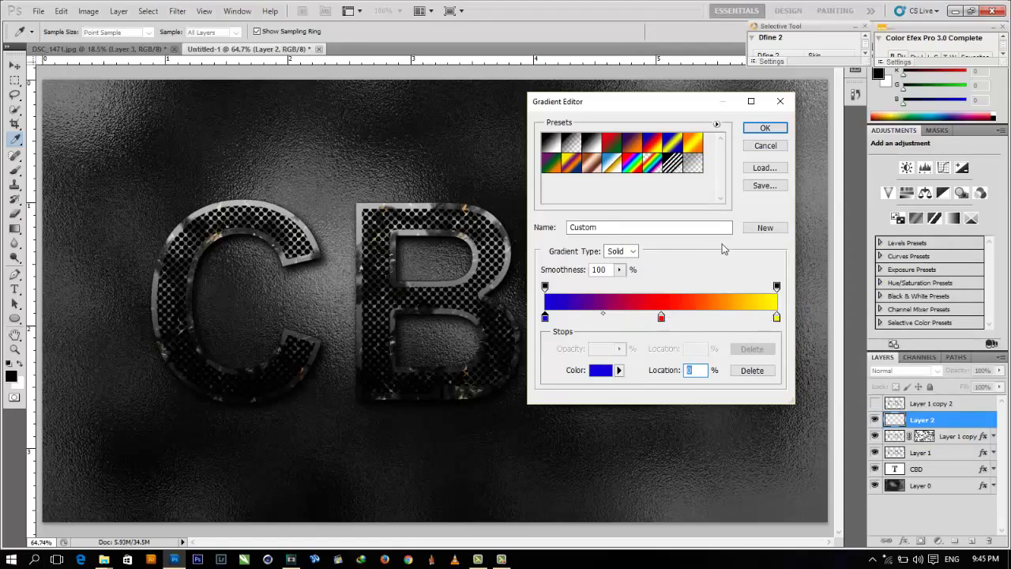
left_click(768, 131)
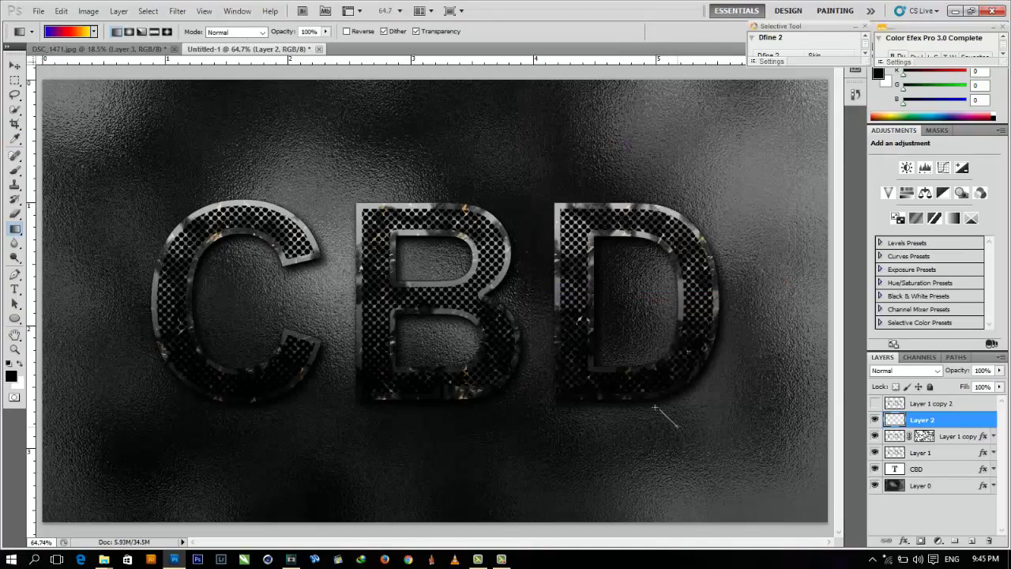
left_click_drag(655, 408, 178, 211)
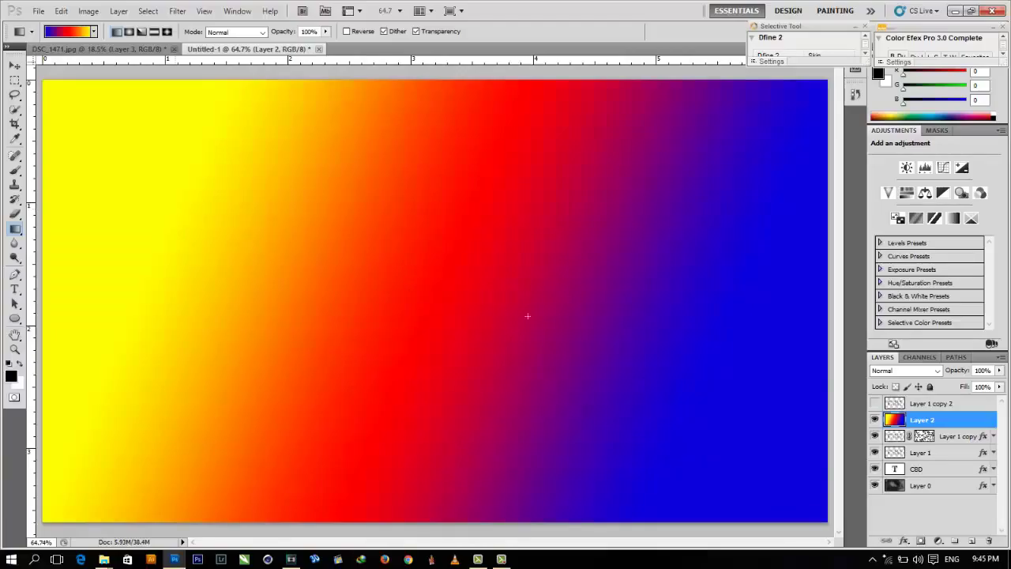
Set Layer 2 to Screen mode and clip it to the letter layer below.
left_click(905, 370)
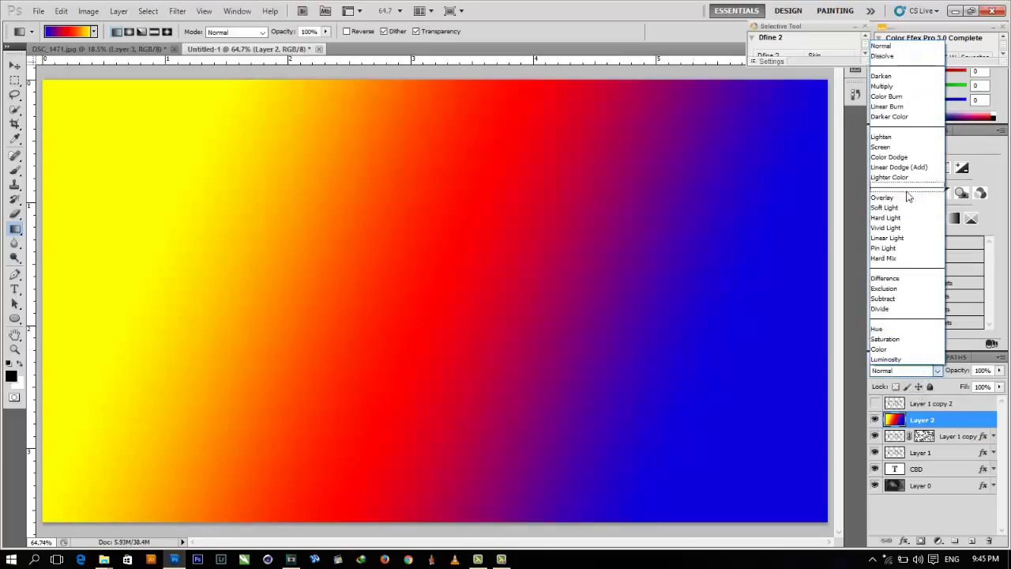
left_click(898, 148)
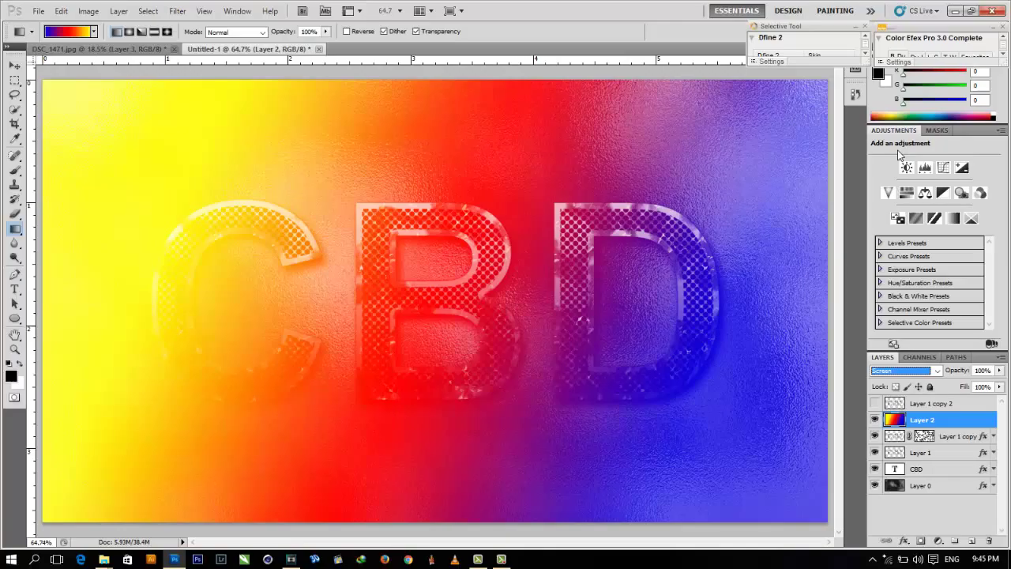
right_click(968, 420)
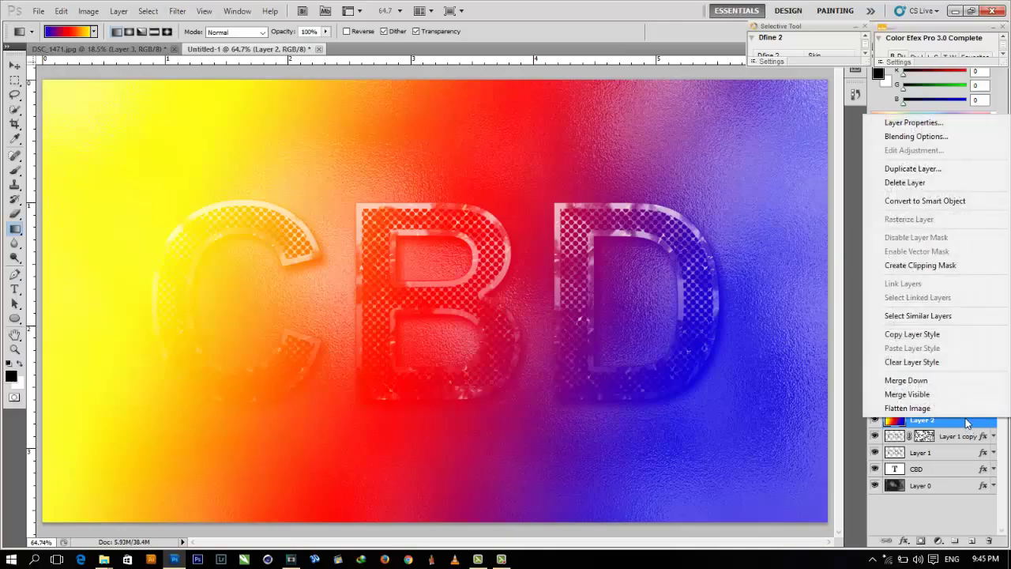
left_click(926, 265)
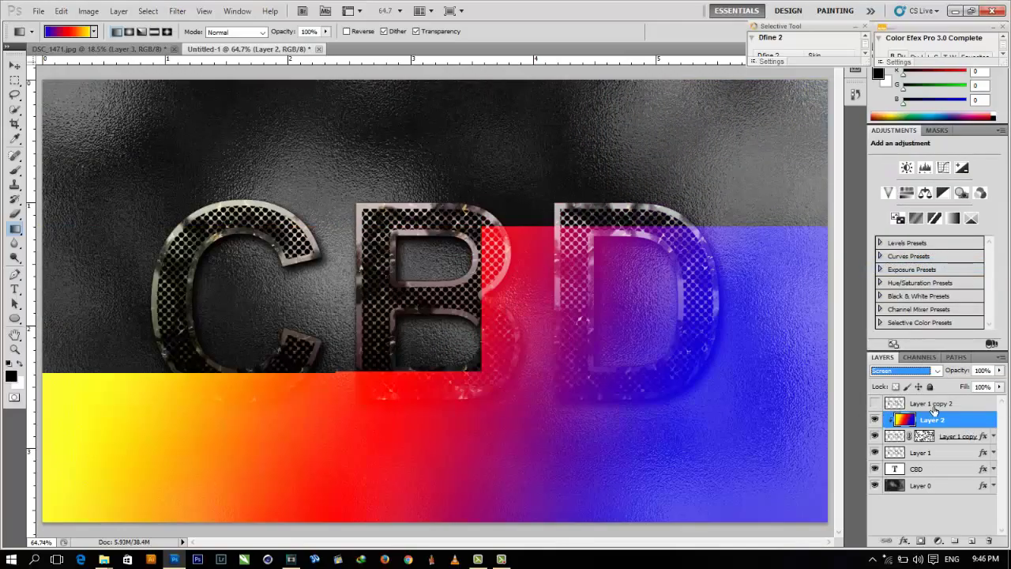
Select Layer 1 copy 2 and turn its visibility back on.
left_click(499, 559)
left_click(959, 501)
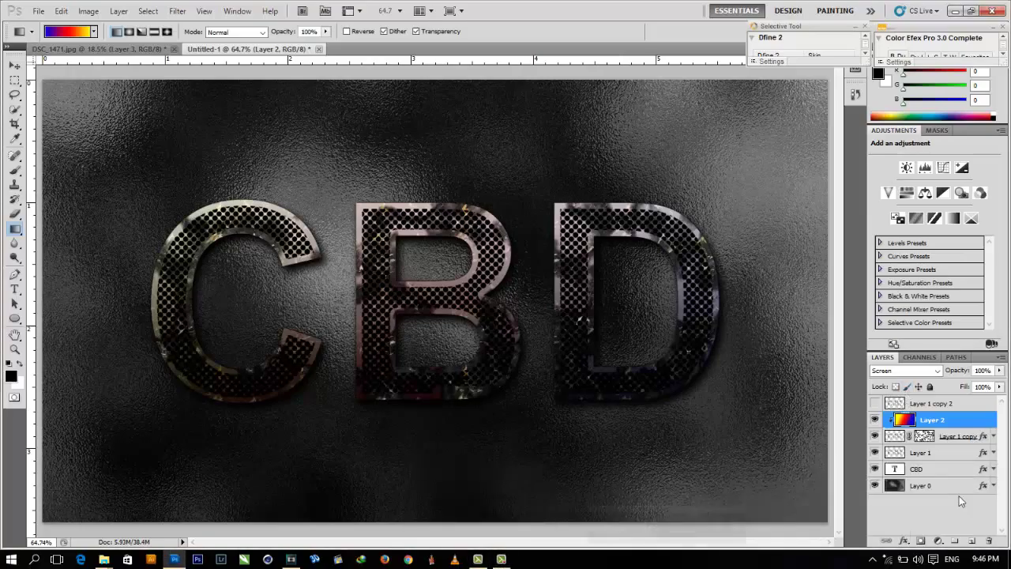
left_click(932, 404)
left_click(875, 404)
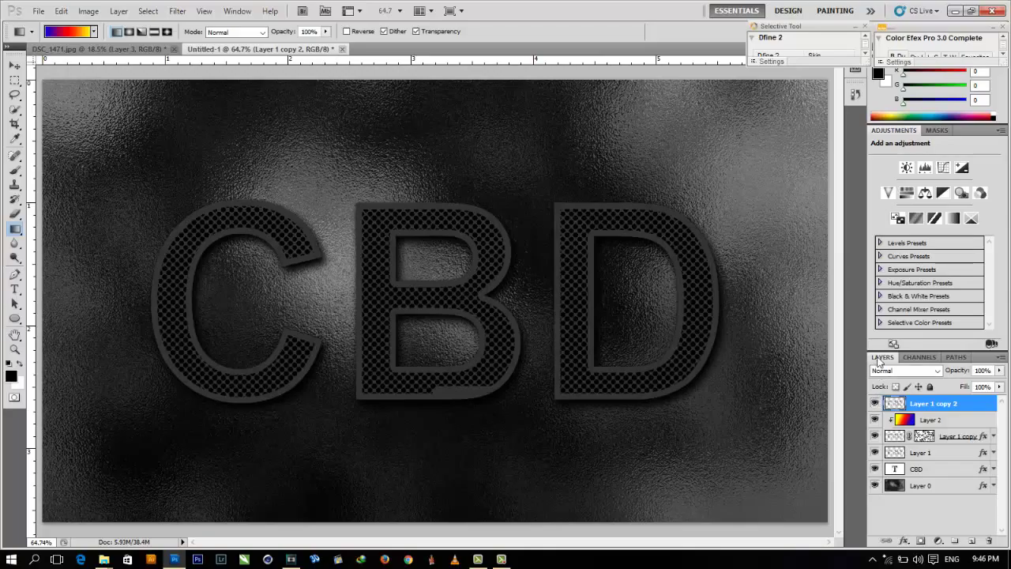
Set Layer 1 copy 2 to Color Dodge and copy Layer 1 copy's layer mask onto it.
left_click(913, 372)
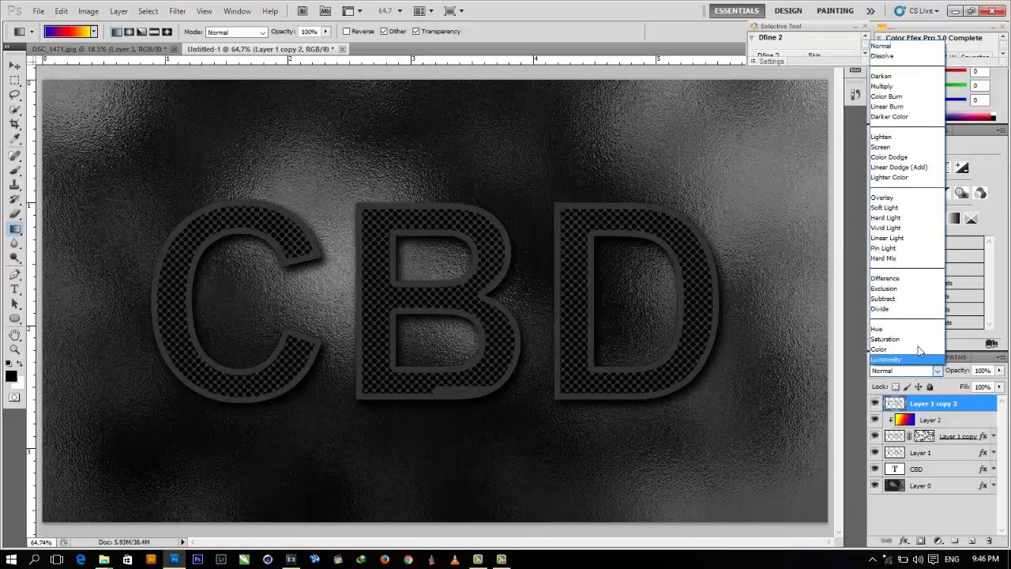
left_click(906, 159)
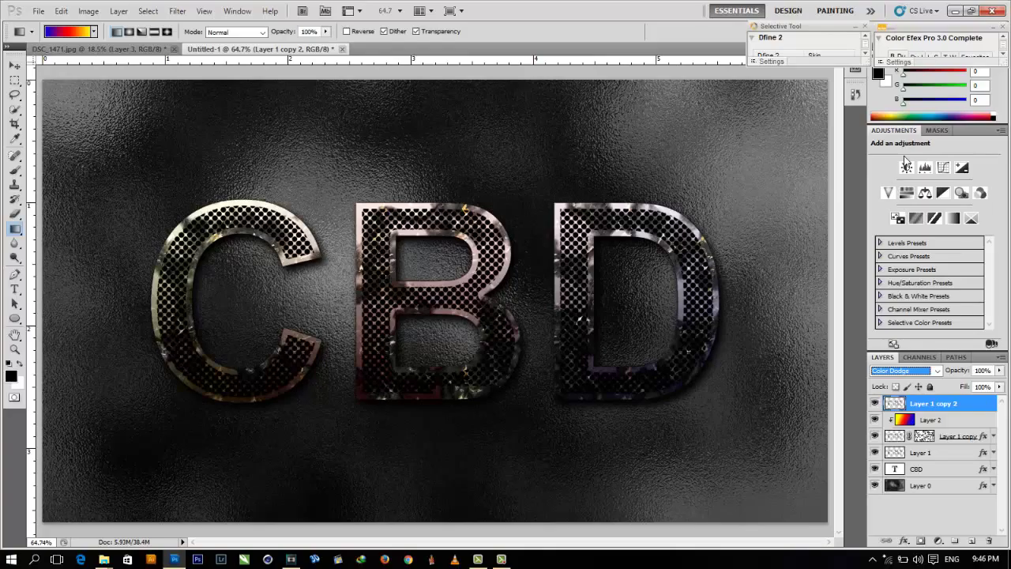
left_click(940, 436)
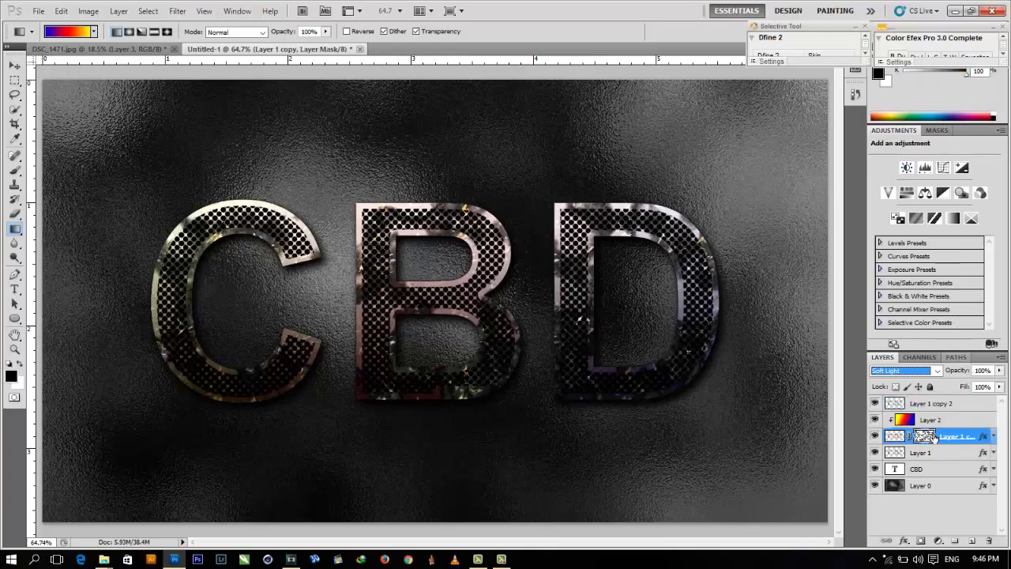
left_click_drag(935, 437, 933, 407)
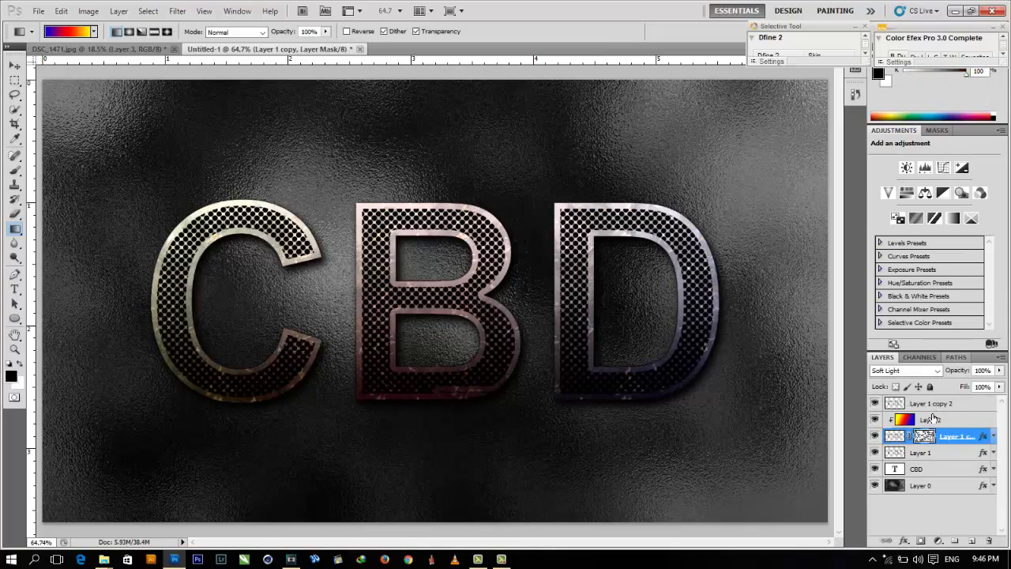
left_click_drag(934, 437, 932, 405)
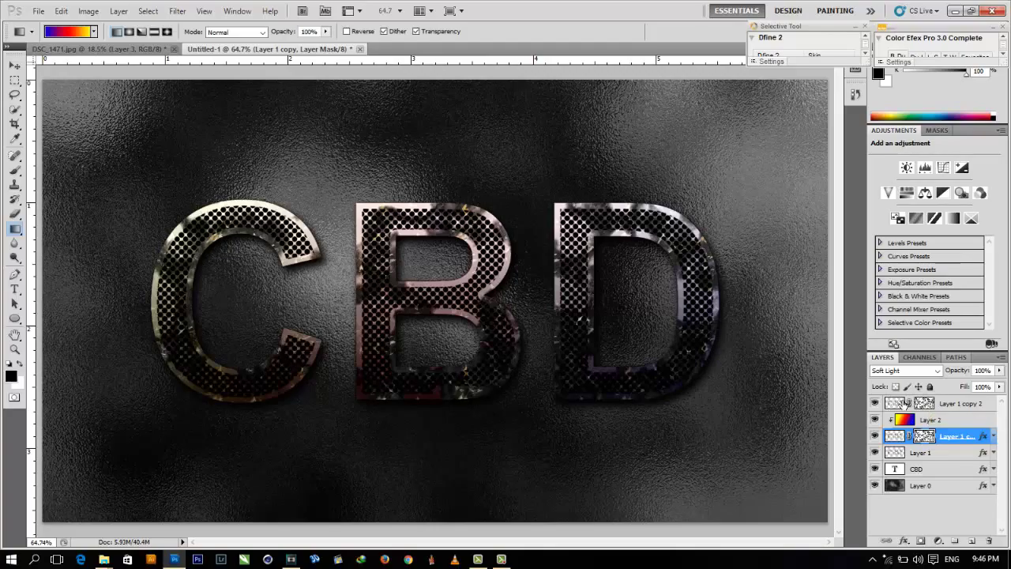
left_click(905, 404)
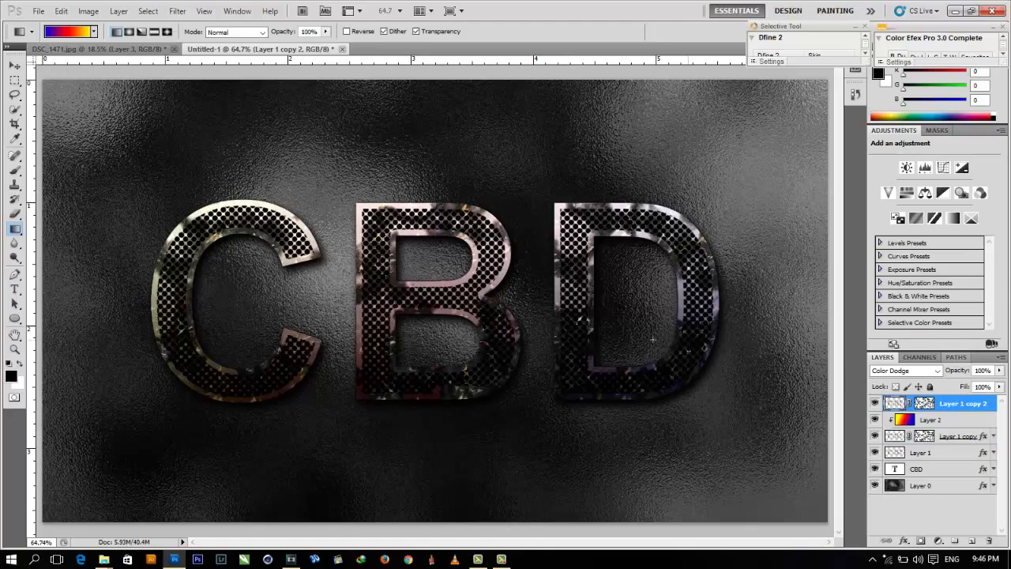
left_click(179, 13)
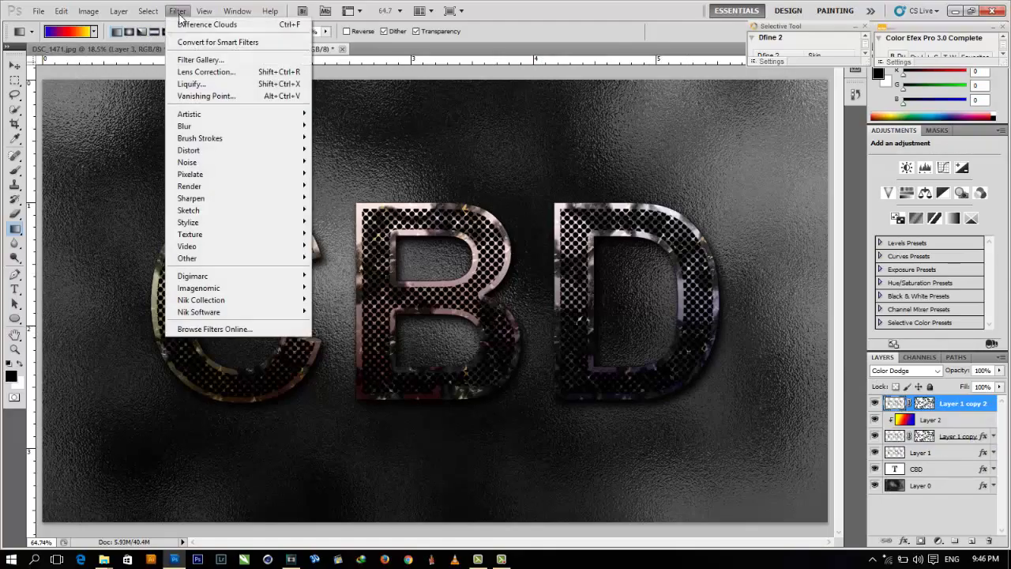
Apply the Artistic Film Grain filter with Grain 10, Highlight Area 0 and Intensity 0.
left_click(196, 59)
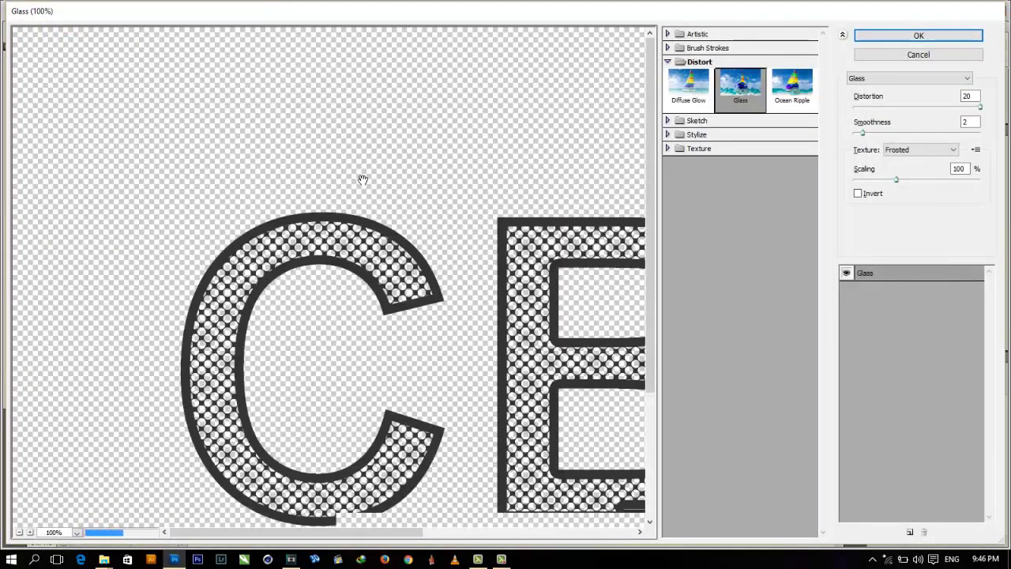
left_click(668, 34)
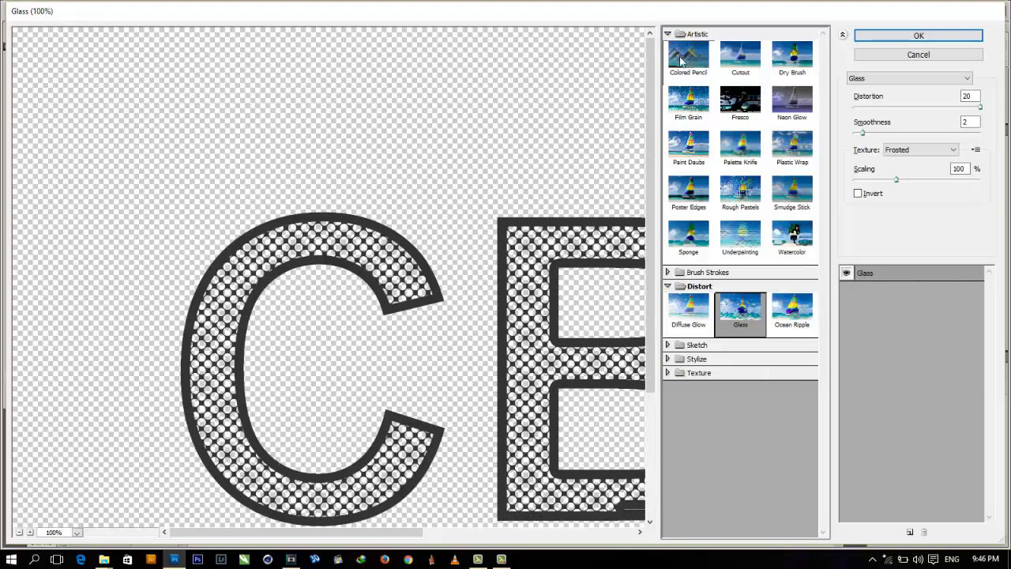
left_click(690, 106)
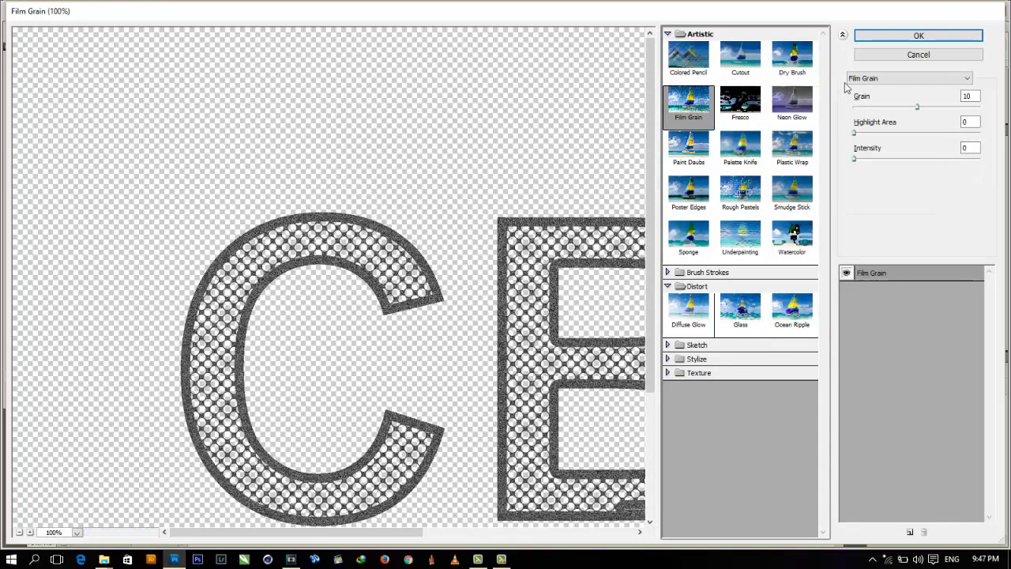
double_click(968, 96)
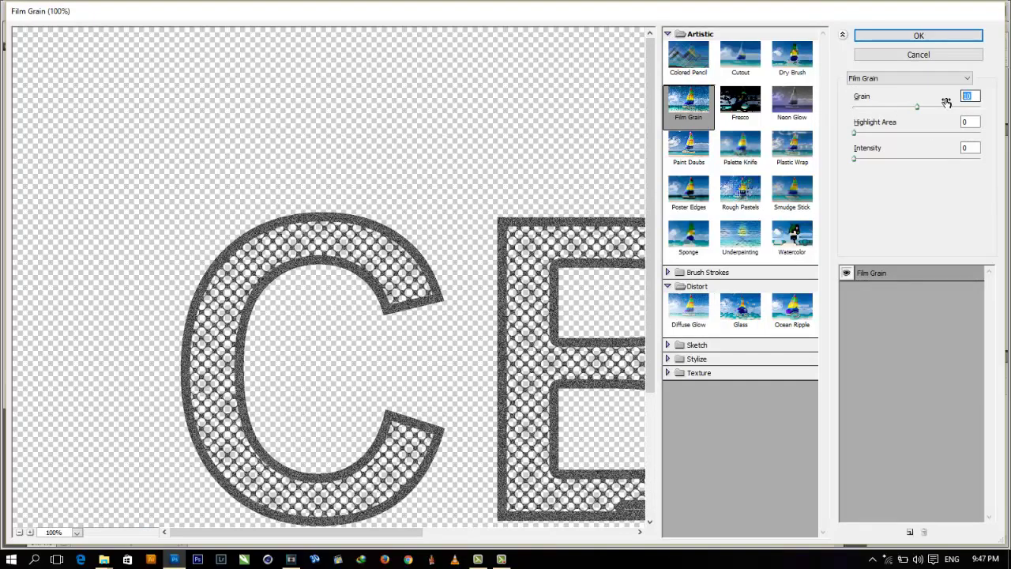
double_click(970, 121)
left_click(919, 36)
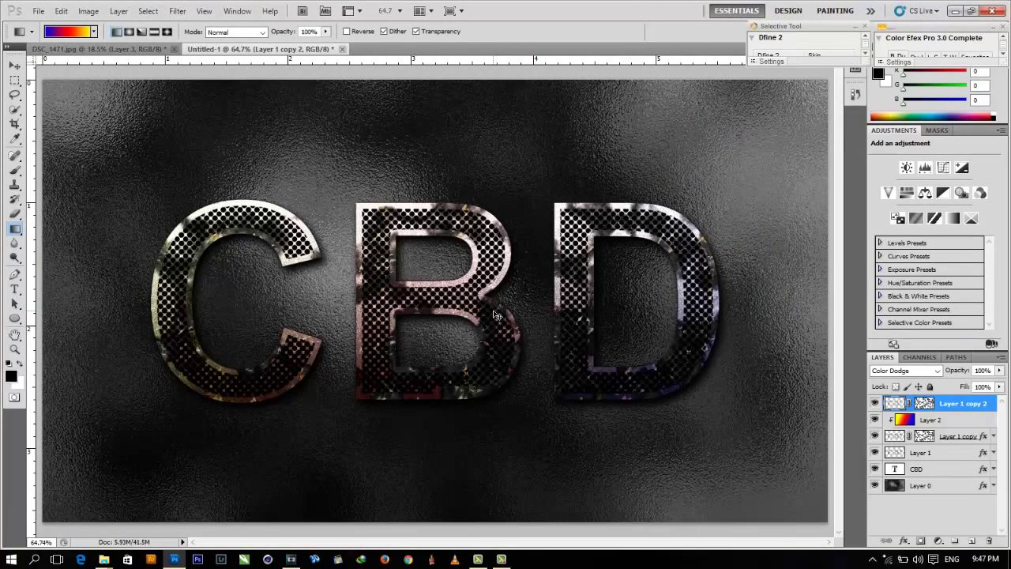
Apply Levels to Layer 1 copy 2 with input values 13, 0.51 and 159.
key("ctrl+l")
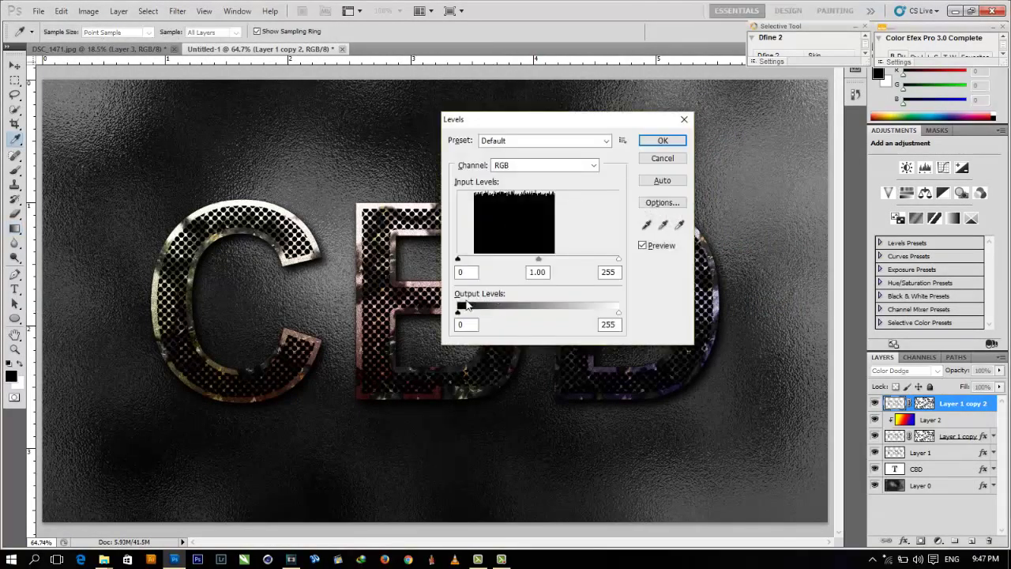
left_click(463, 273)
type("13")
left_click(553, 277)
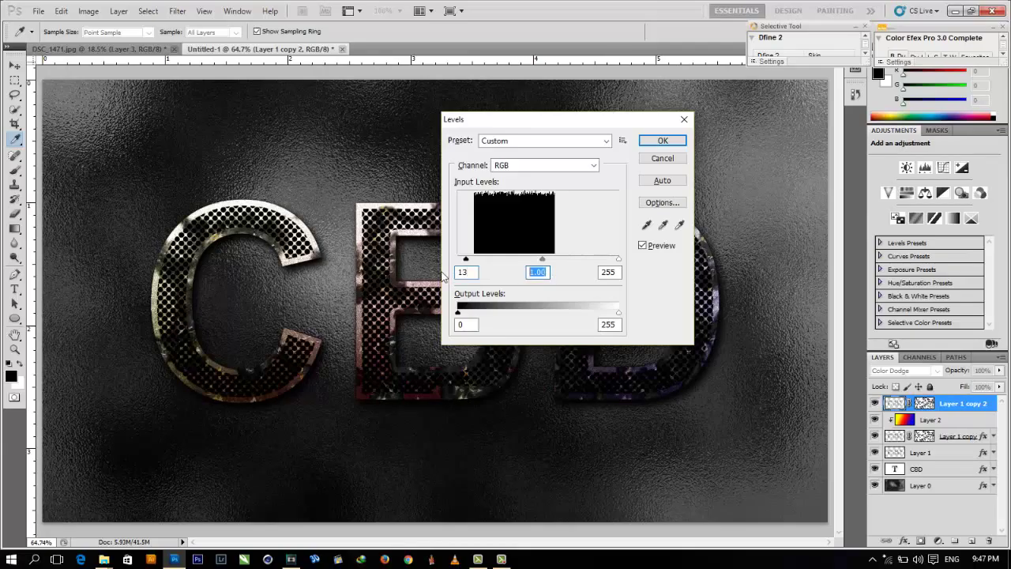
type("0.51")
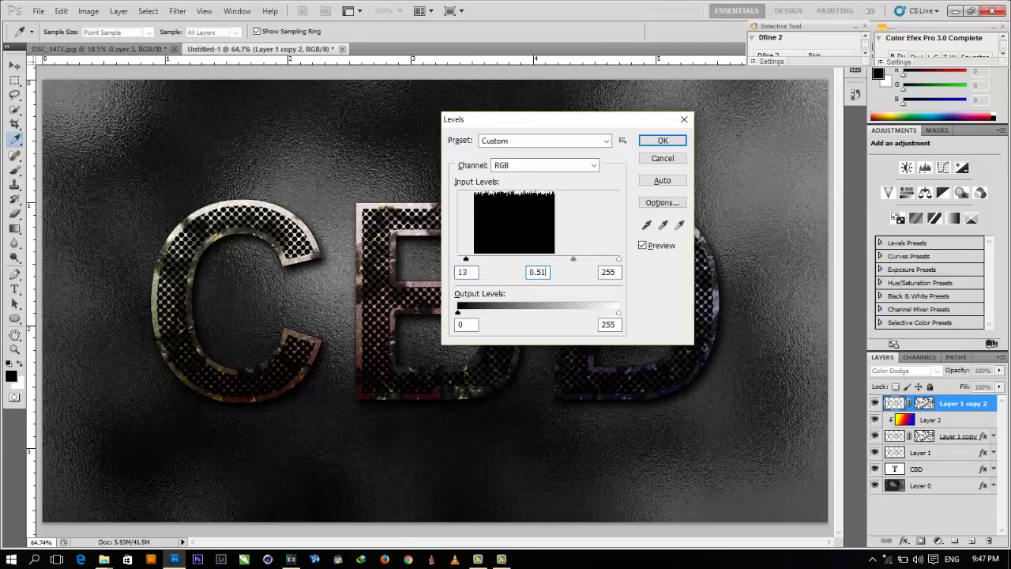
double_click(609, 272)
type("159")
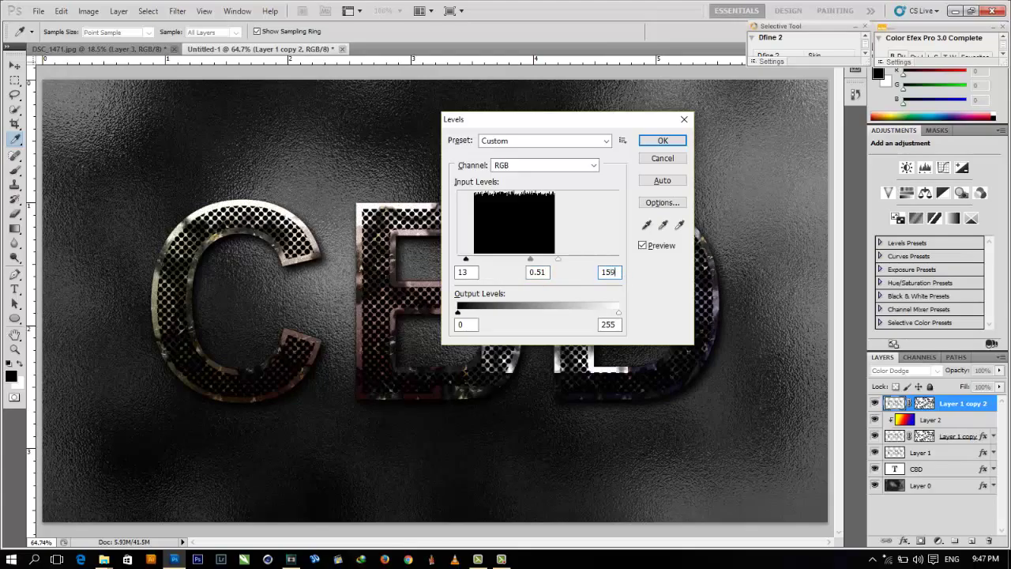
left_click(663, 141)
key("g")
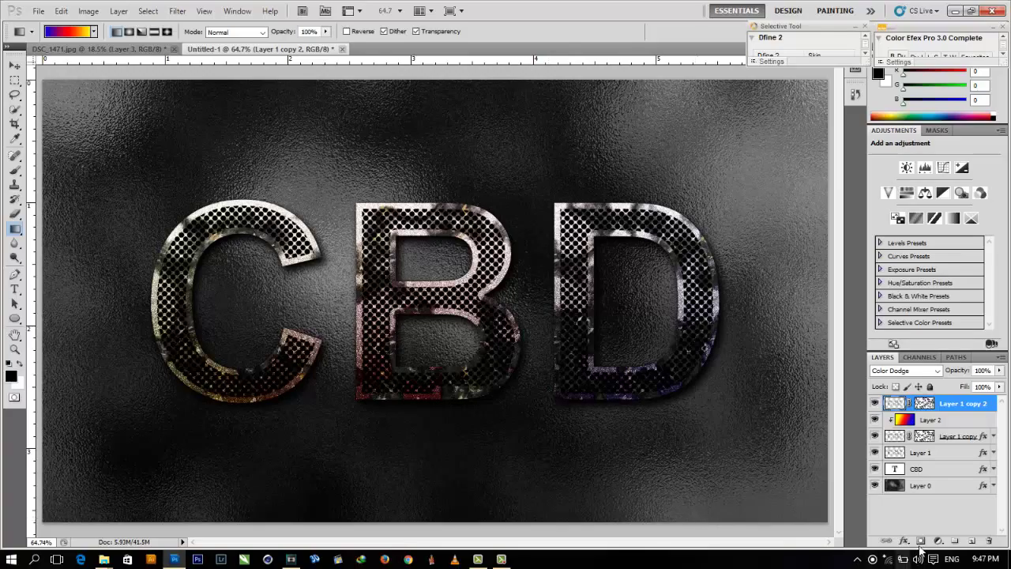
Create empty Layer 3 on top and load Layer 1's CBD letters as a selection.
left_click(972, 541)
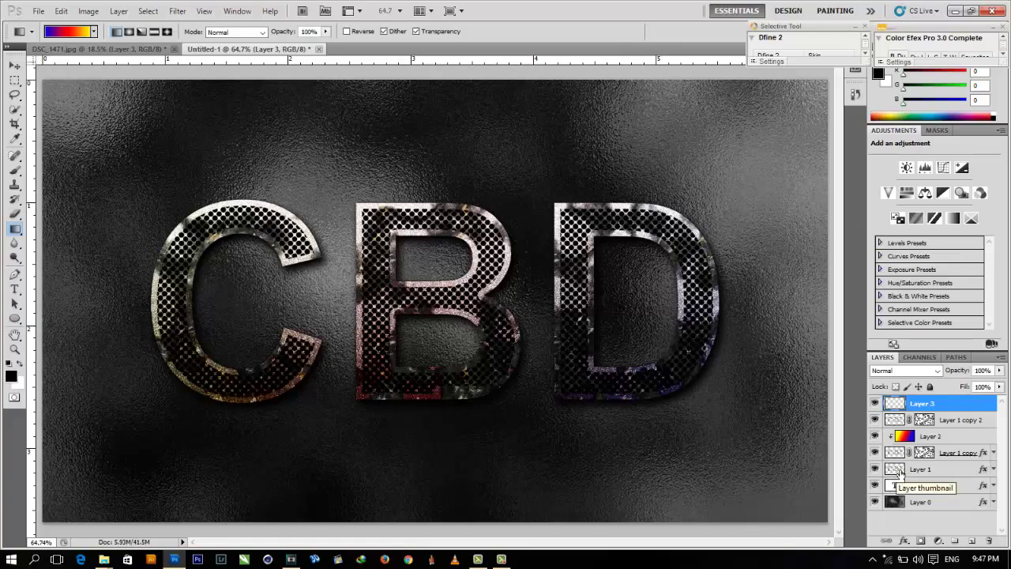
left_click(896, 469, "ctrl")
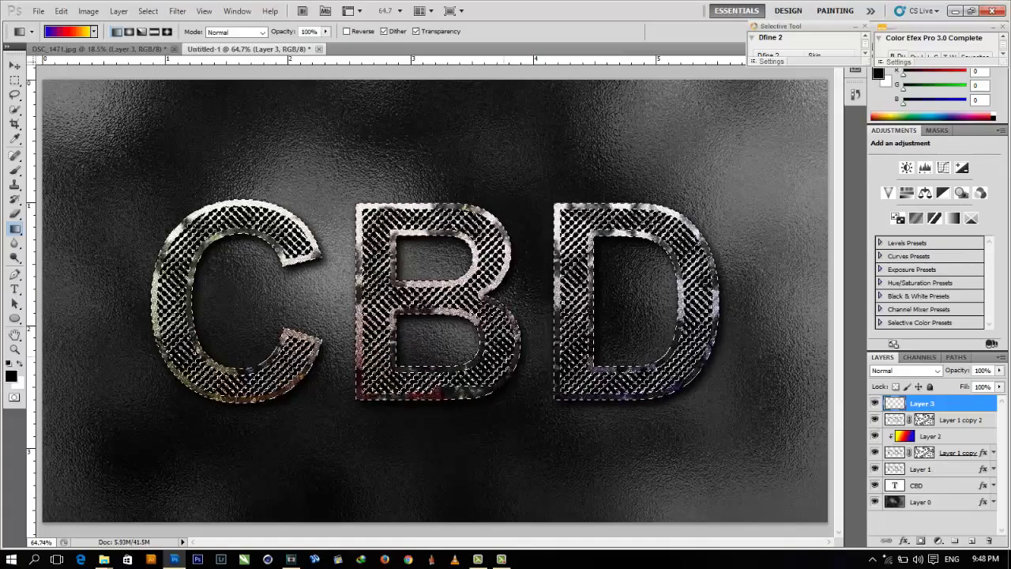
Fill the selected grille area on Layer 3 with white, deselect, and fit the canvas on screen.
scroll(435, 300, "up", 2)
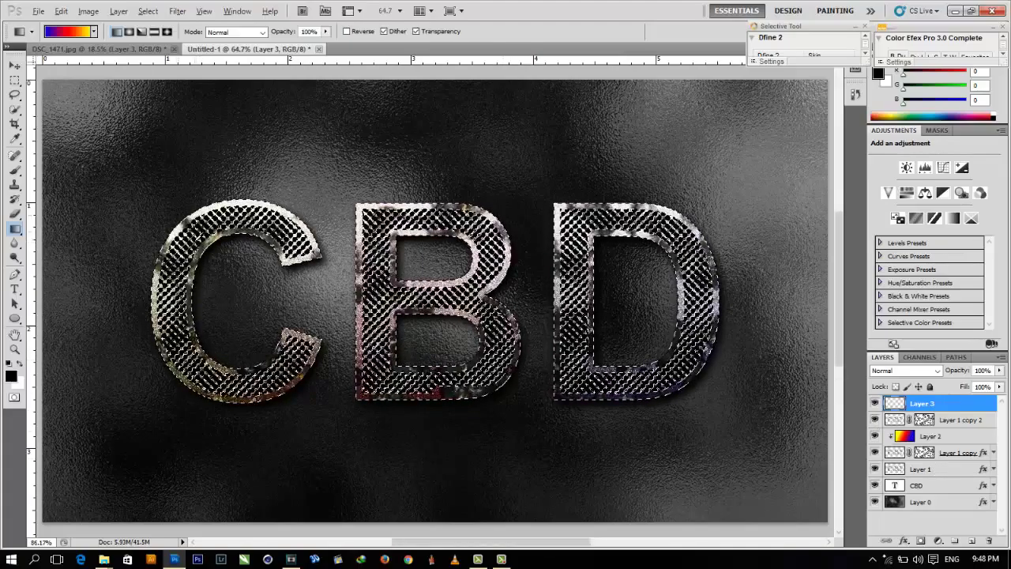
scroll(229, 237, "up", 5)
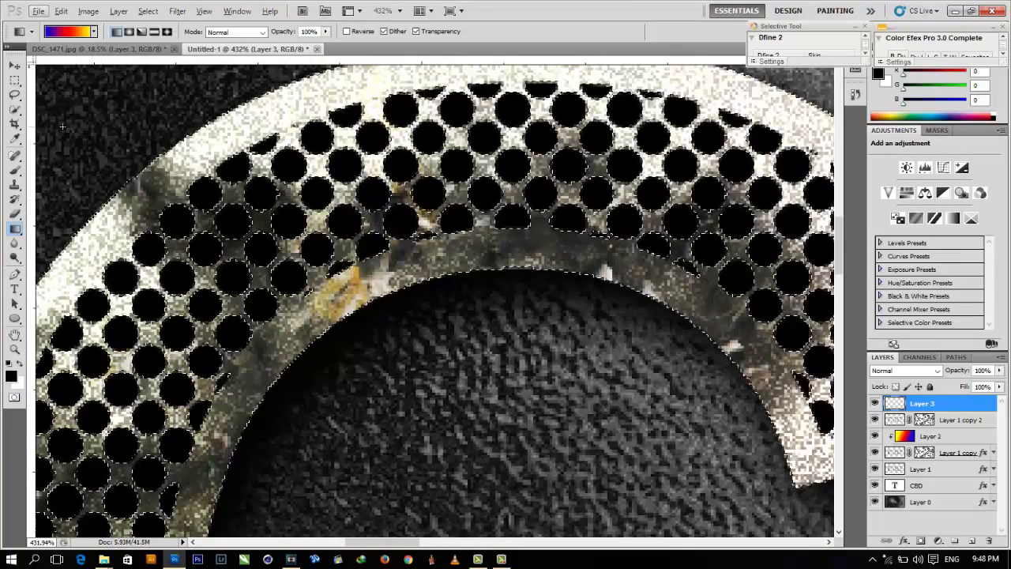
left_click_drag(15, 80, 47, 83)
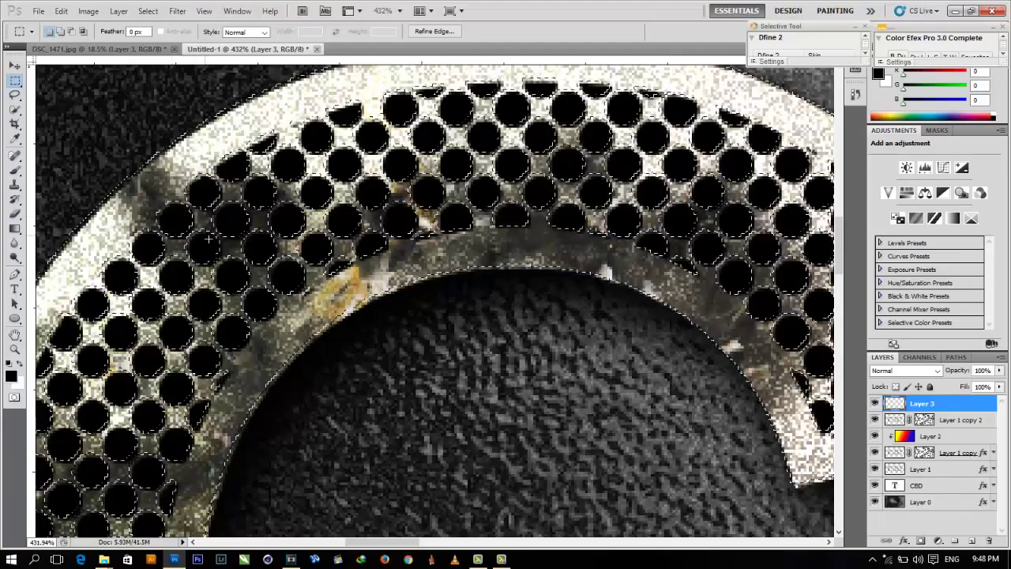
key("ctrl+BackSpace")
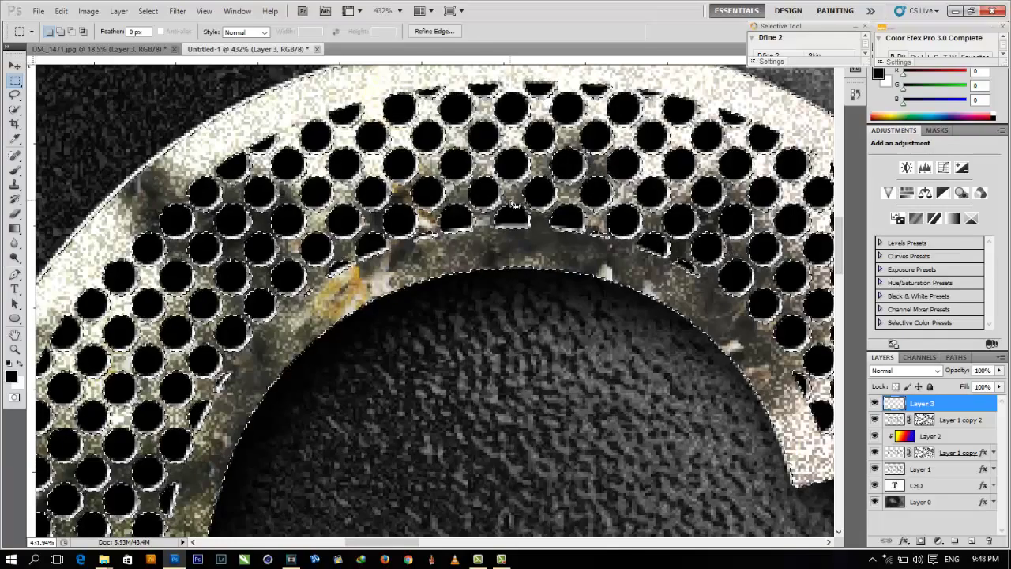
key("ctrl+d")
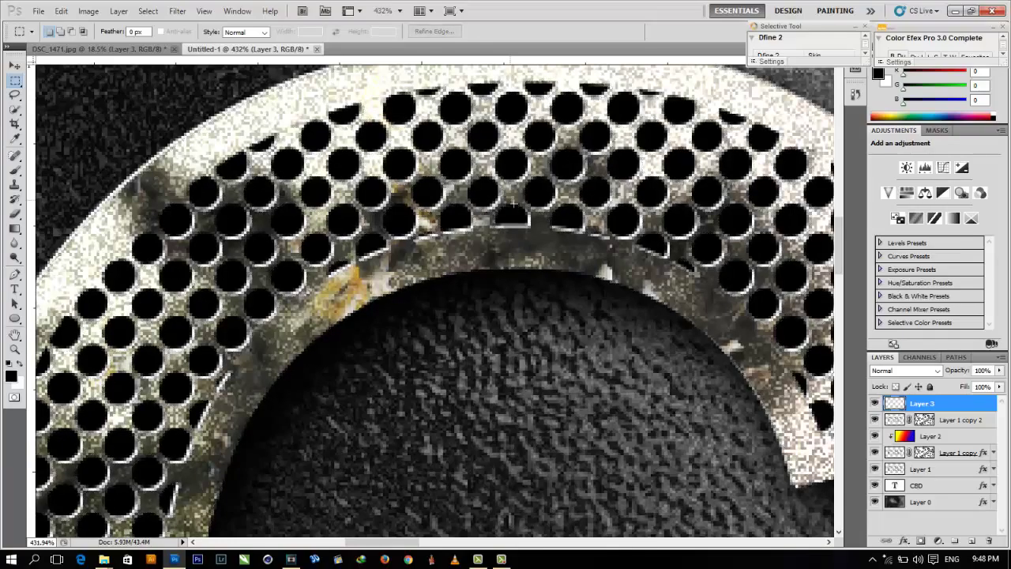
key("ctrl+0")
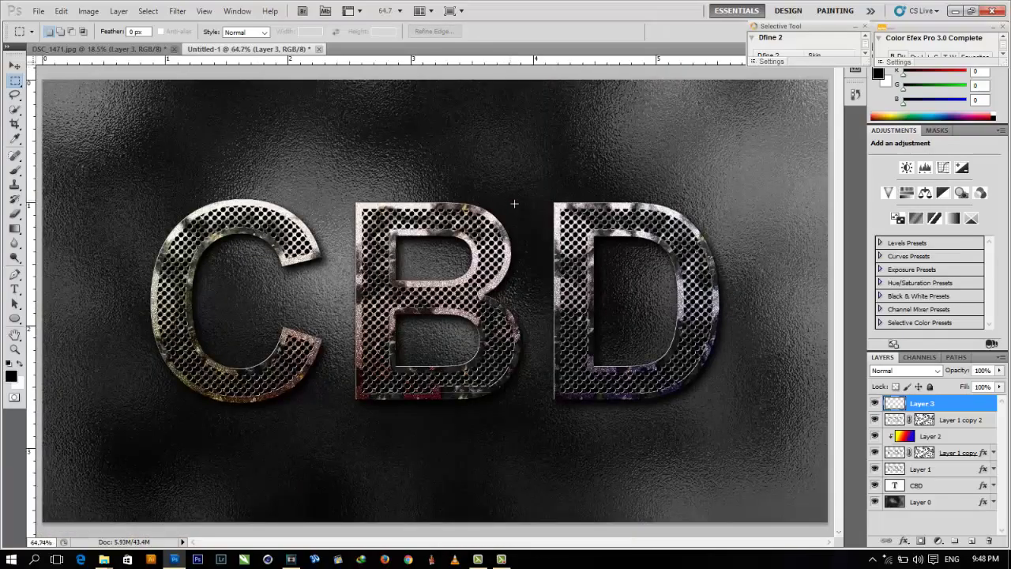
Compare the letters with Layer 3 hidden, then set Layer 3's fill to 60%.
left_click(875, 403)
left_click(875, 403)
type("60")
key("Return")
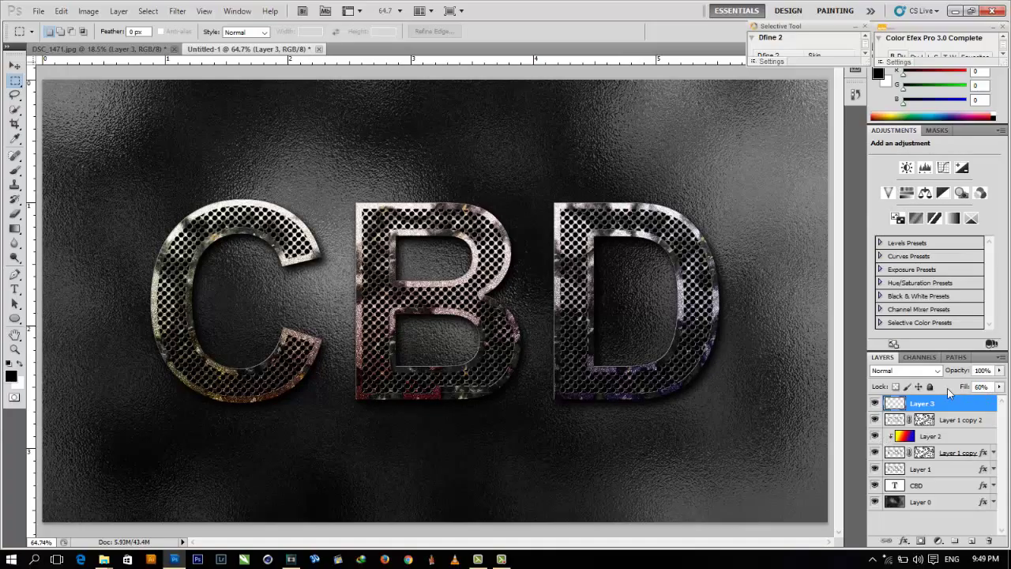
Add an empty Layer 4 and load the Alpha 3 letter shape as a selection.
left_click(972, 540)
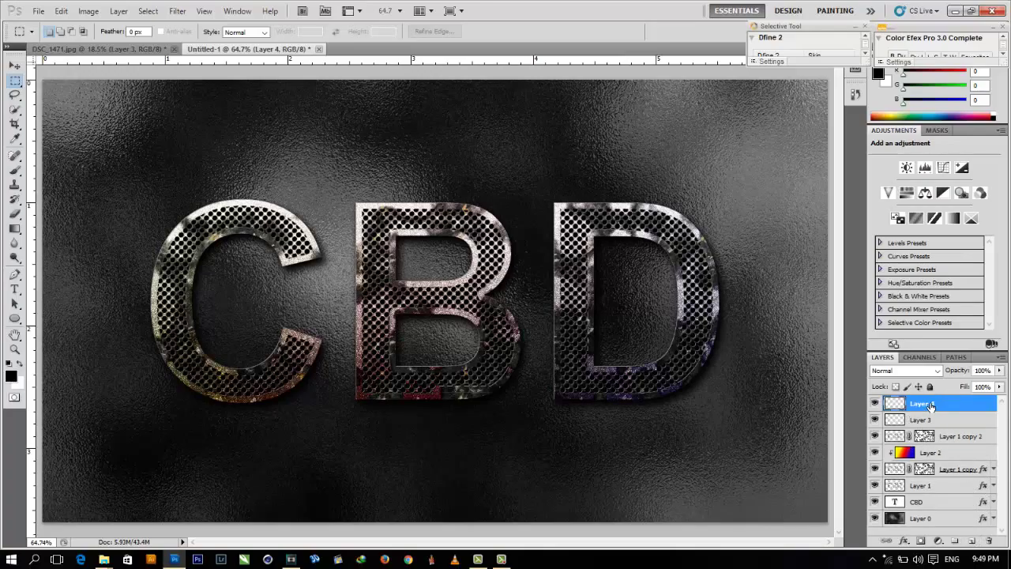
left_click(921, 359)
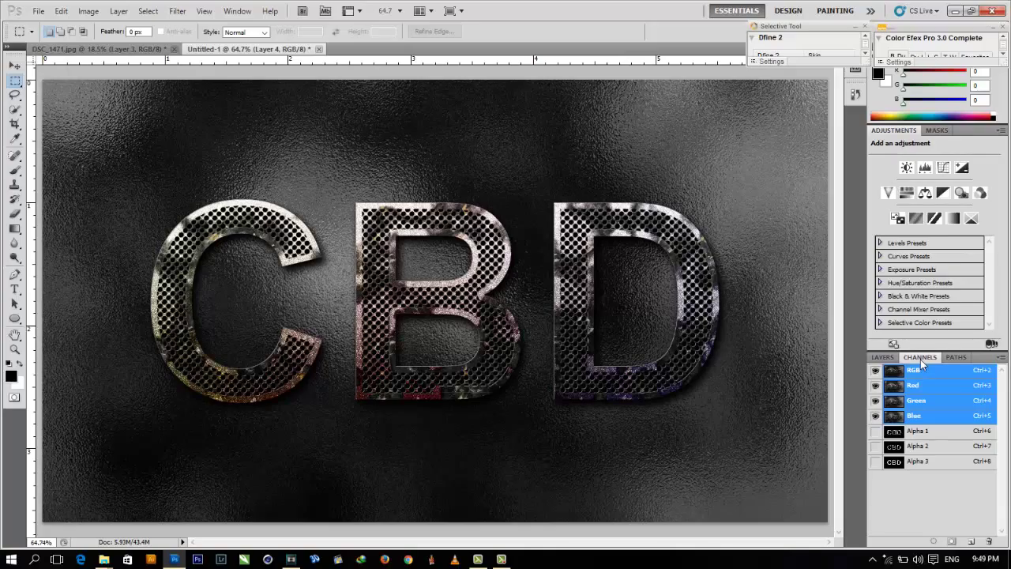
left_click(900, 464, "ctrl")
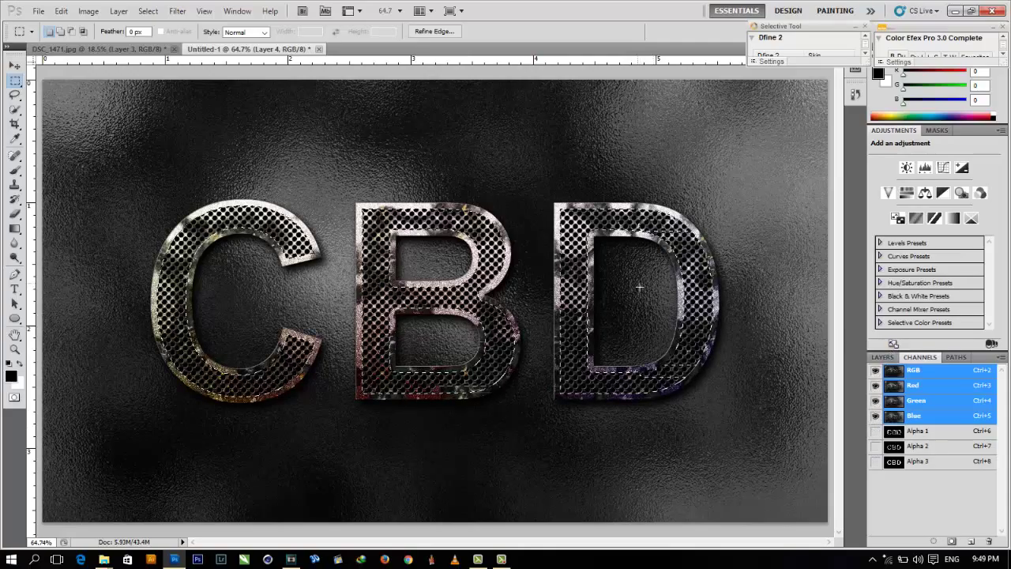
left_click(882, 357)
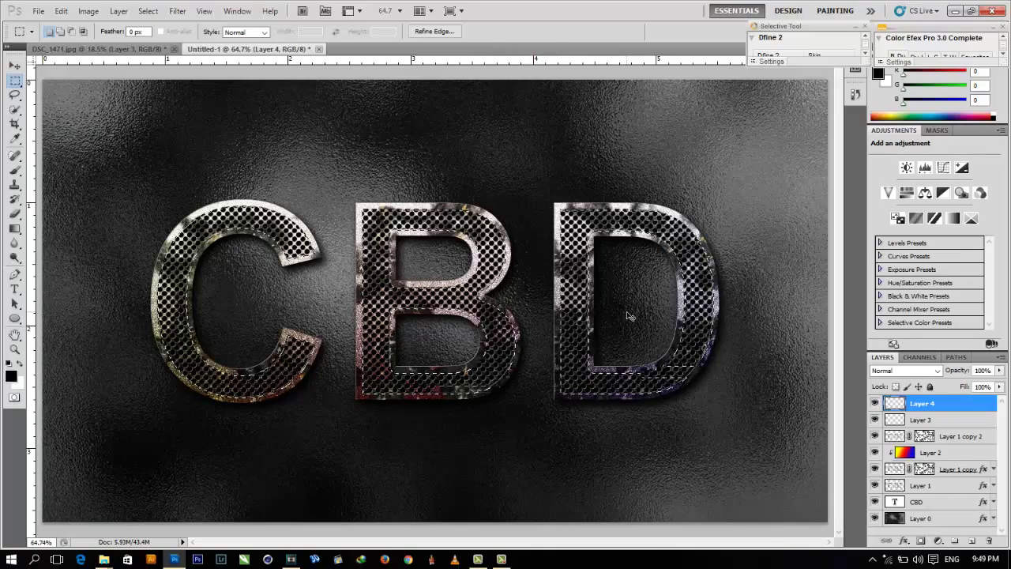
Fill the CBD letter selection on Layer 4 with white.
key("ctrl+BackSpace")
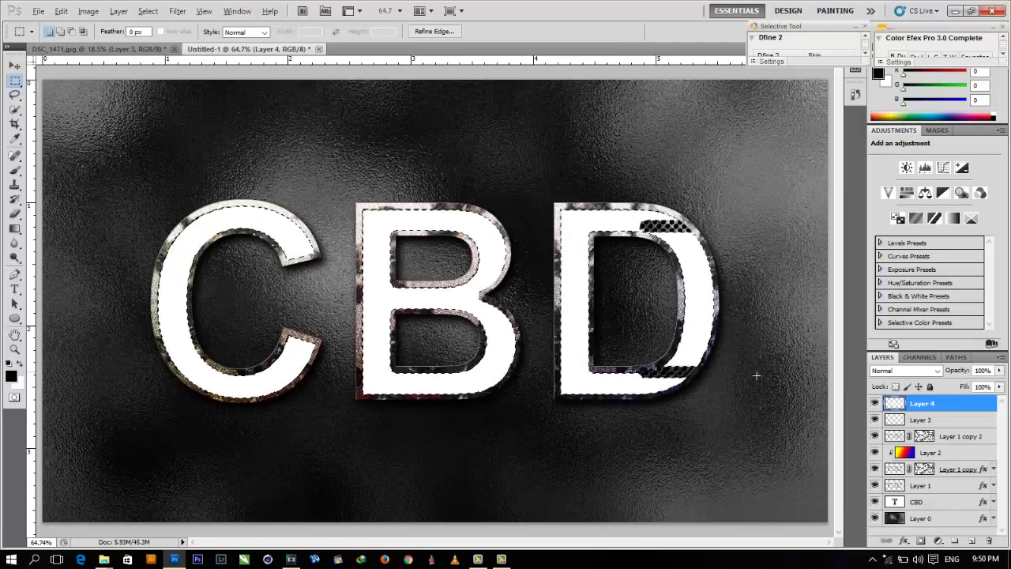
scroll(754, 371, "up", 2)
scroll(605, 388, "up", 1)
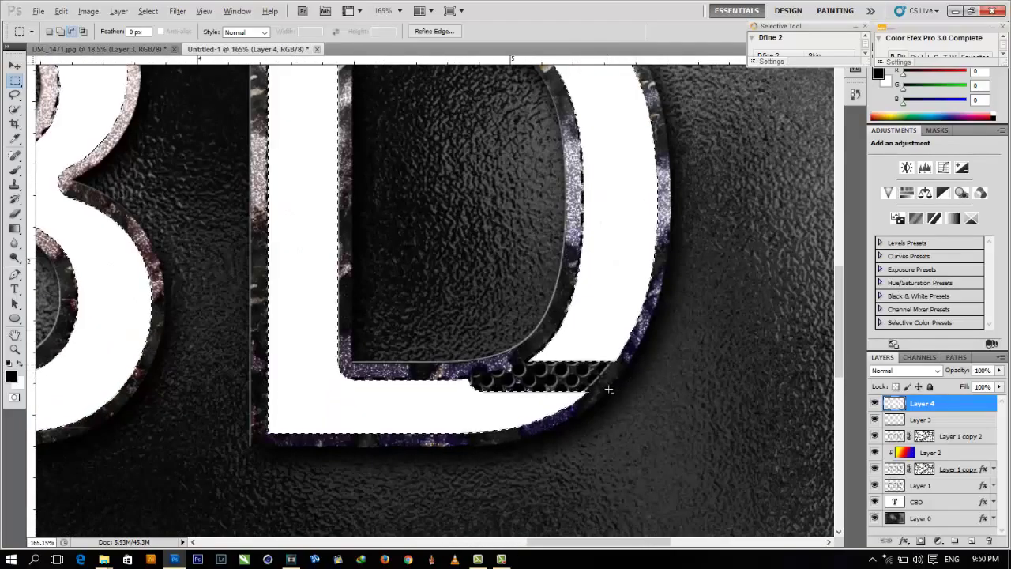
scroll(608, 389, "up", 1)
scroll(607, 389, "down", 1)
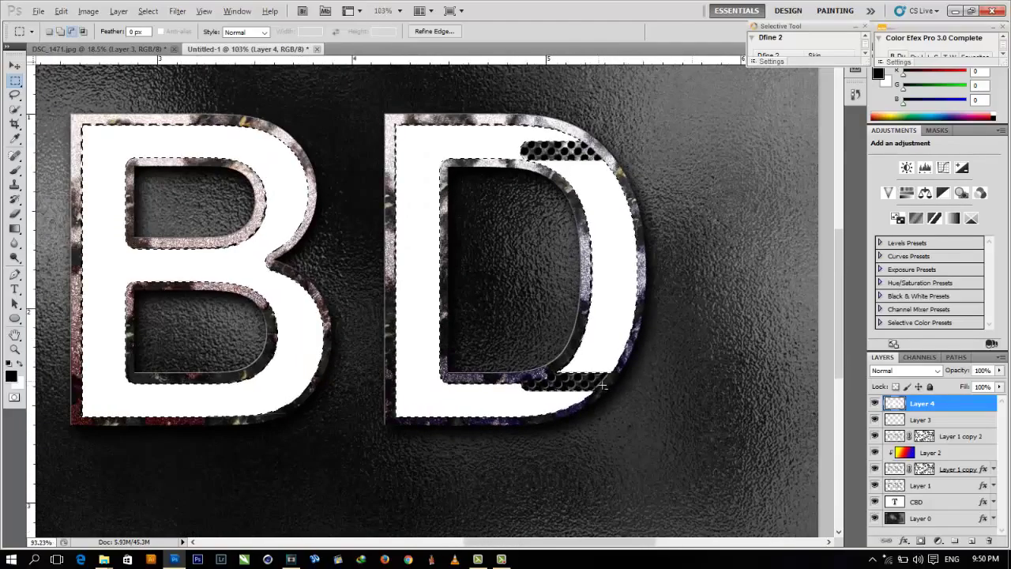
scroll(632, 332, "down", 1)
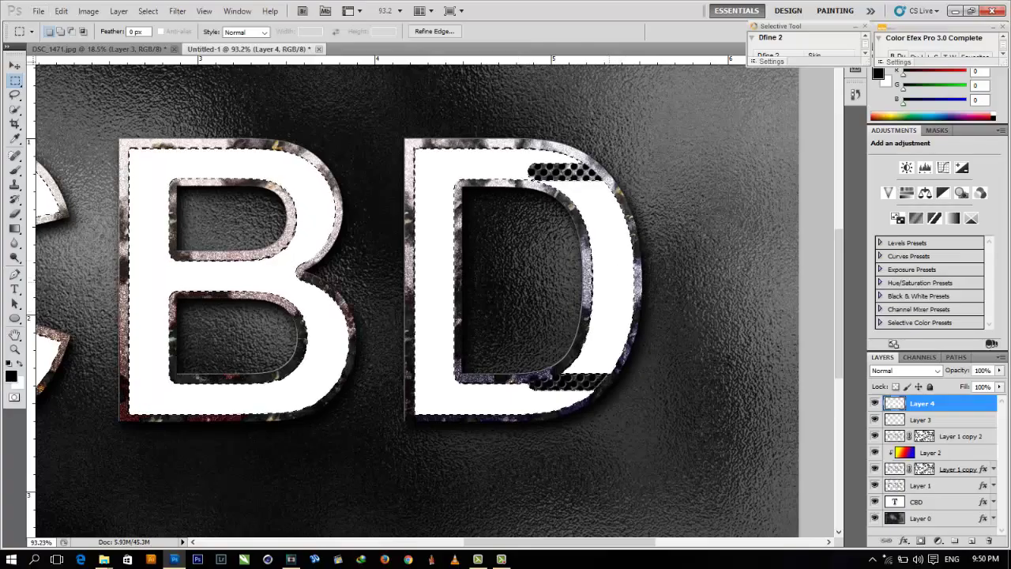
scroll(610, 287, "down", 1)
scroll(613, 287, "down", 1)
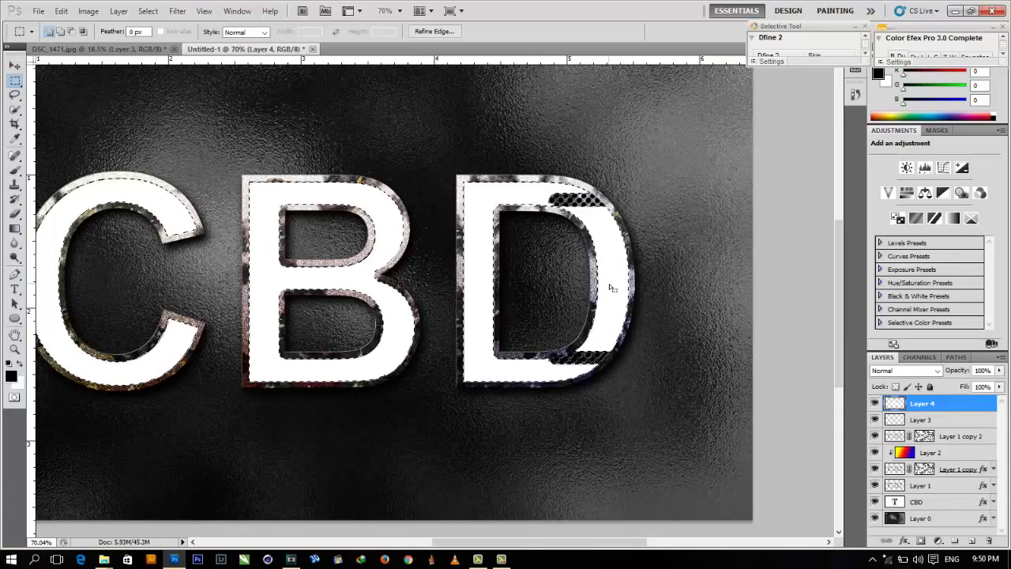
Delete the white interior to leave only an edge rim, then deselect.
key("Delete")
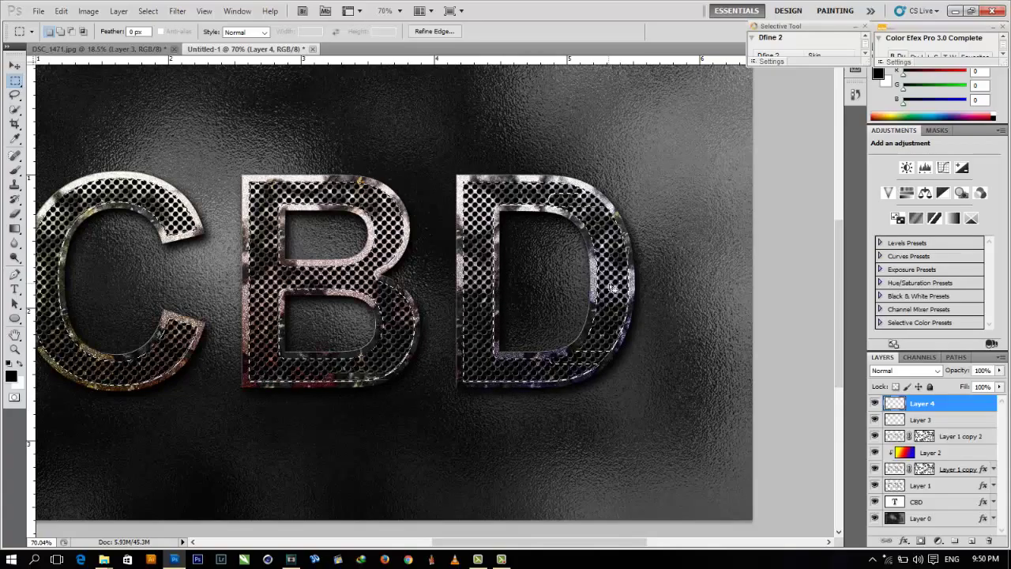
key("ctrl+d")
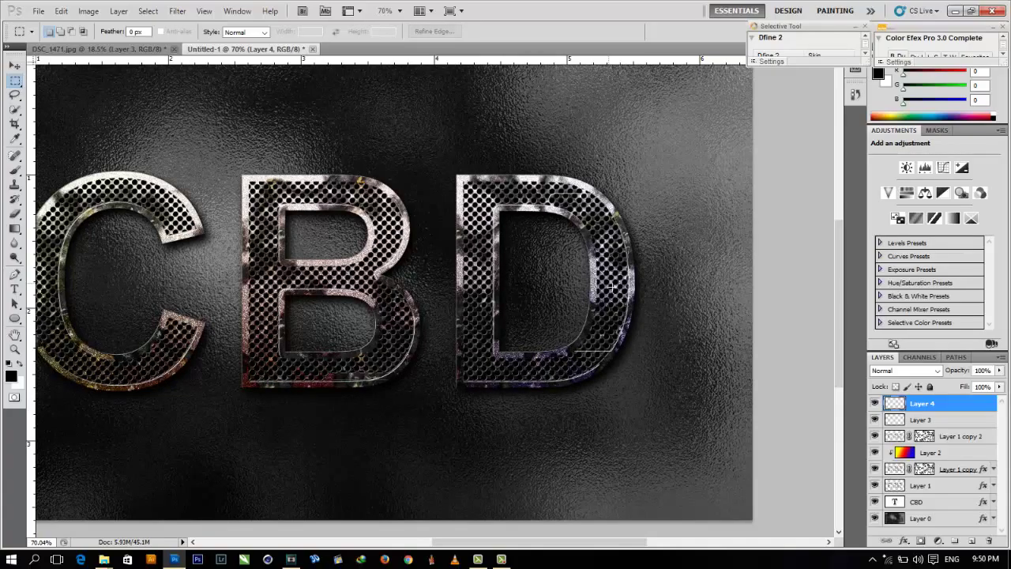
left_click(874, 403)
Show Layer 4 again and give it a 1.2-pixel Gaussian Blur.
left_click(875, 404)
left_click(177, 10)
mouse_move(248, 127)
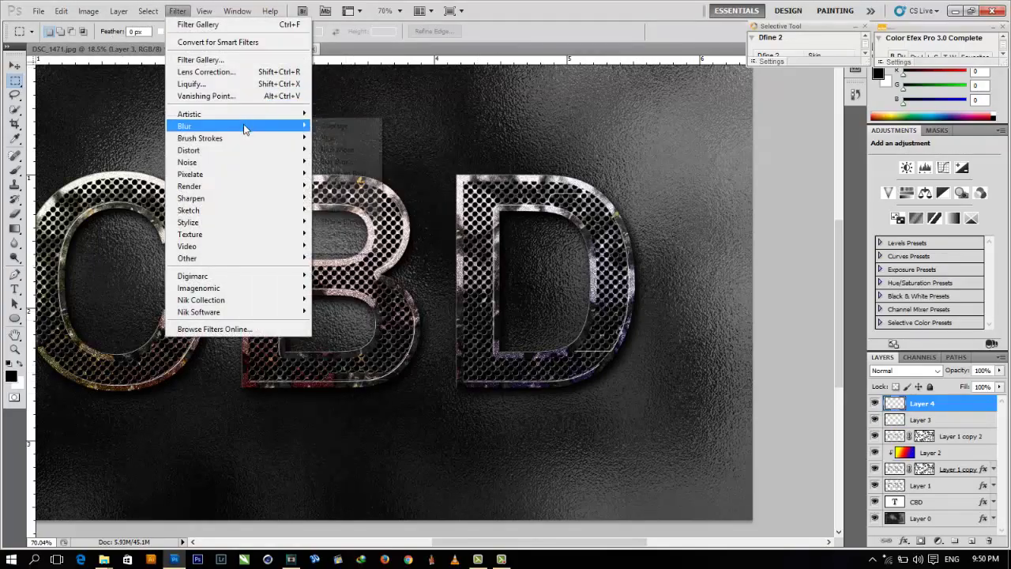
left_click(346, 173)
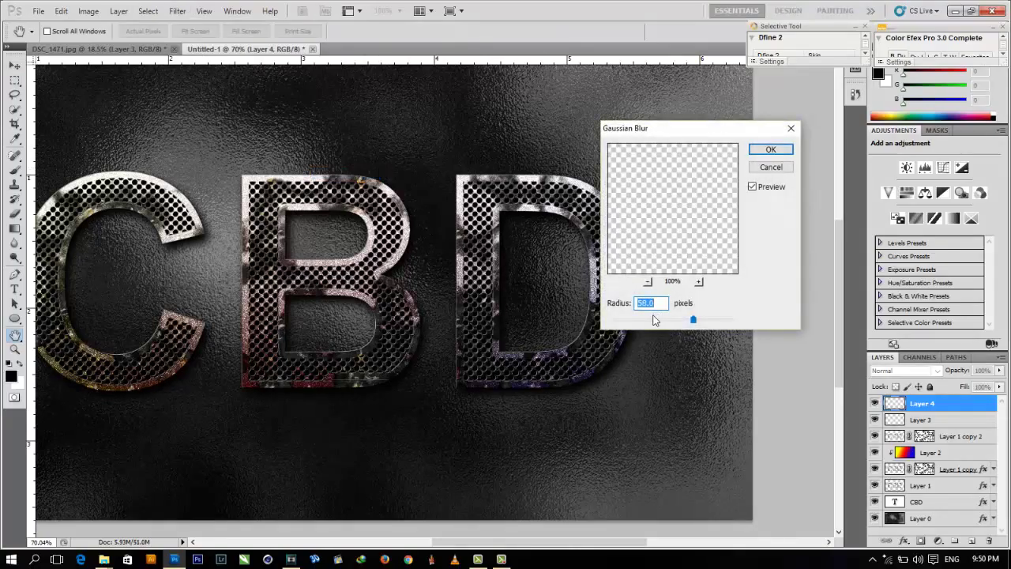
type("1.2")
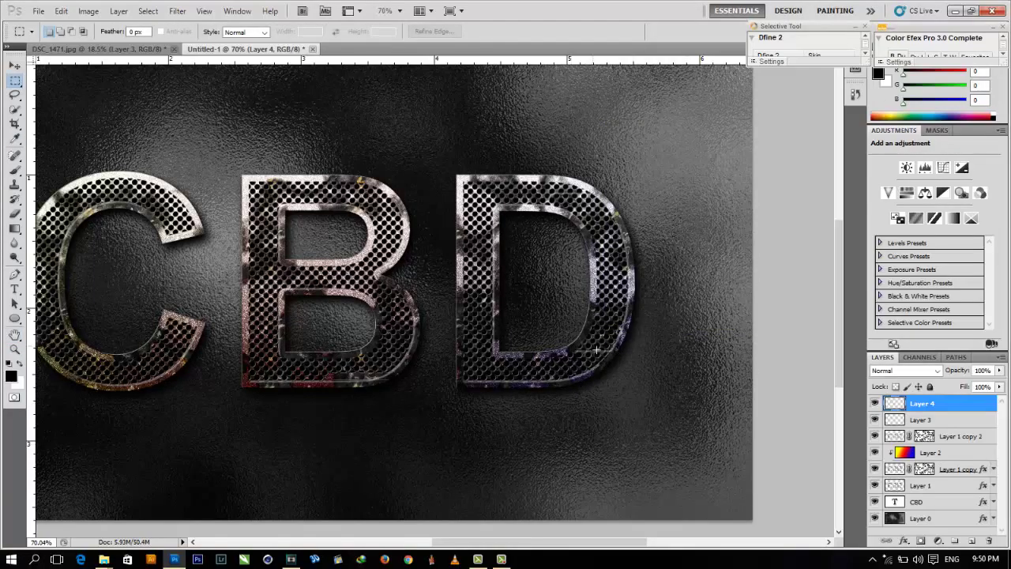
Add an empty Layer 5 and load the Alpha 3 letter shape as a selection.
left_click(973, 541)
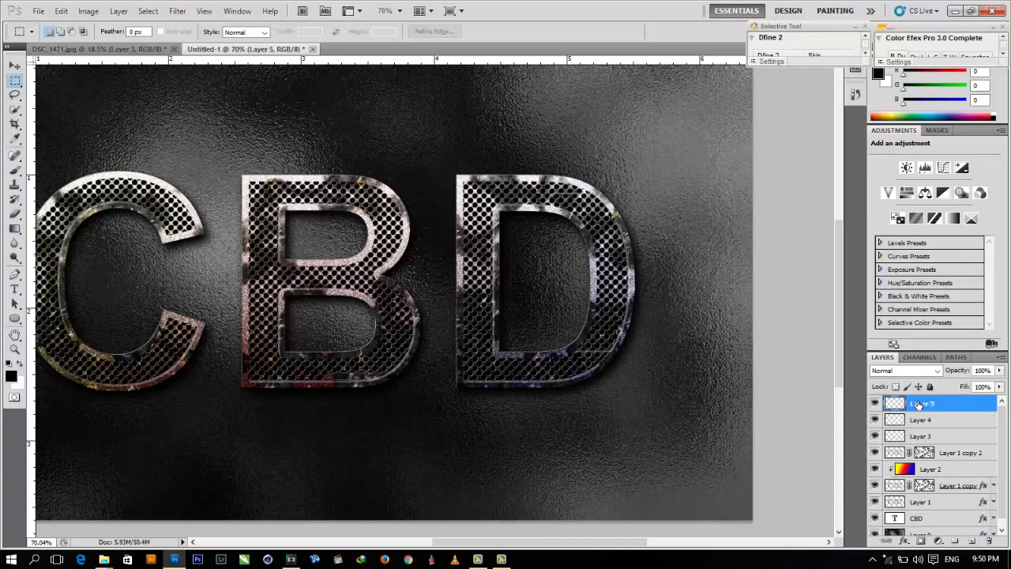
left_click(920, 357)
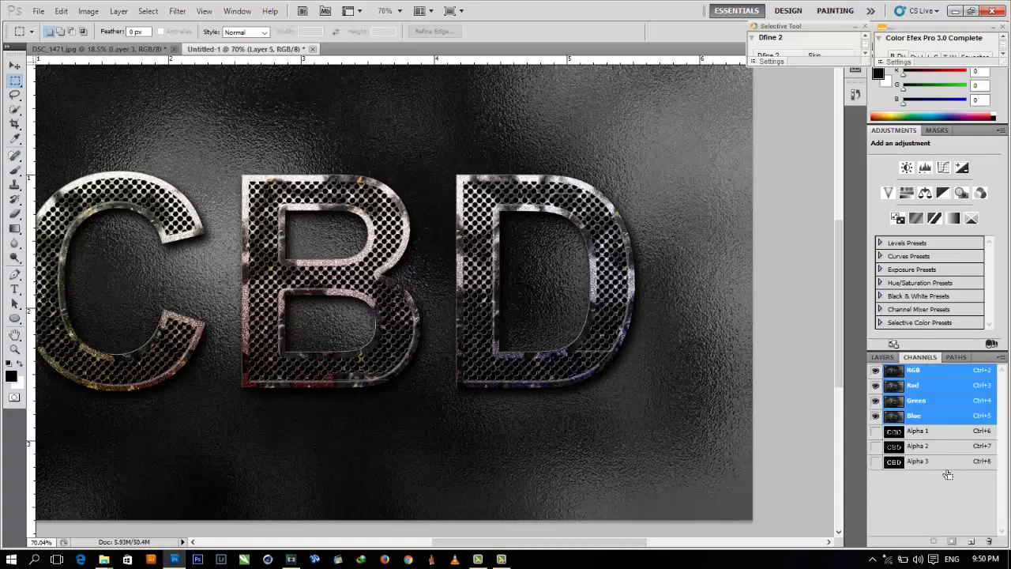
left_click(902, 461, "ctrl")
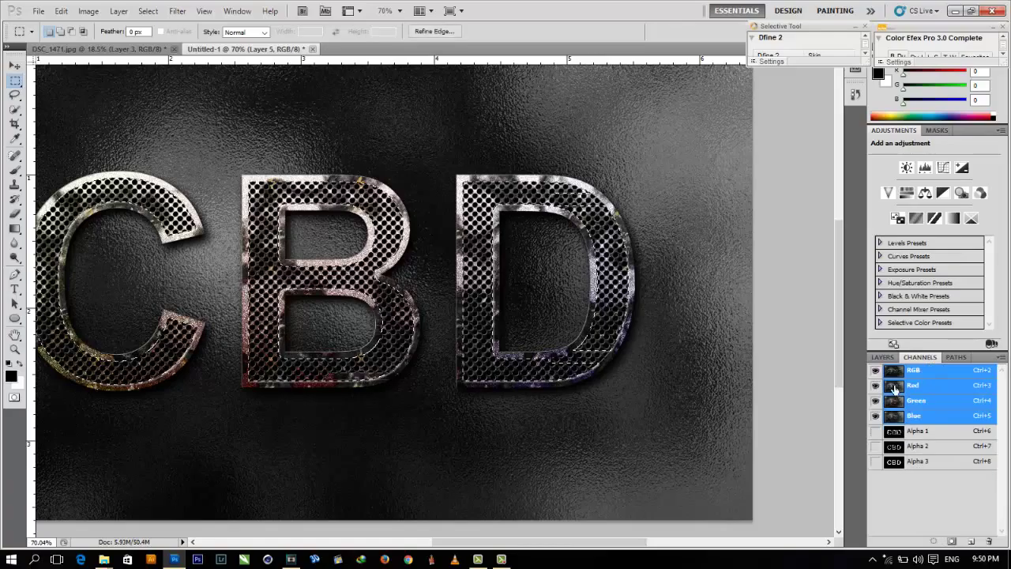
left_click(883, 357)
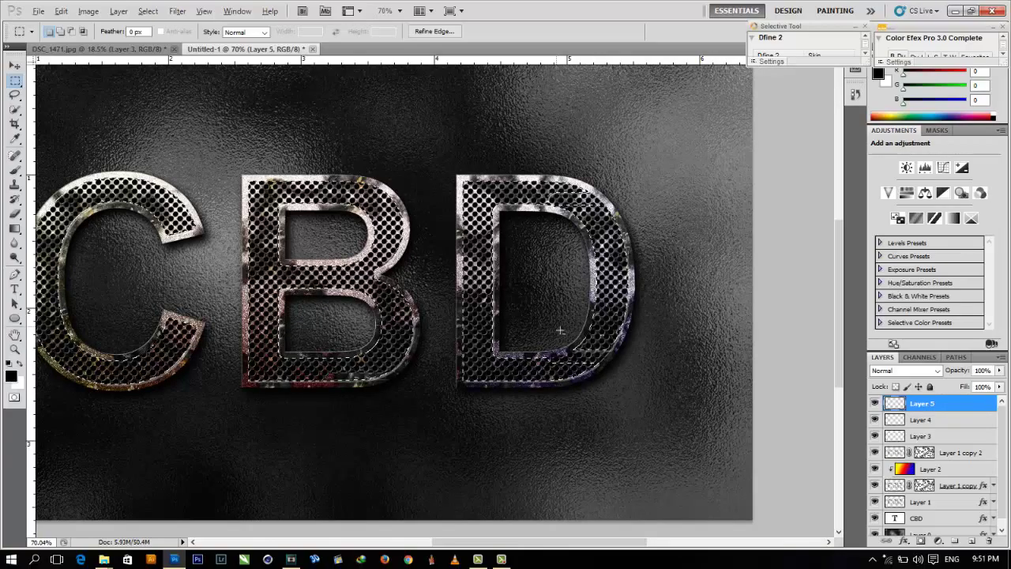
Fill the letters with black, delete the interior to leave an edge, and deselect.
key("alt+BackSpace")
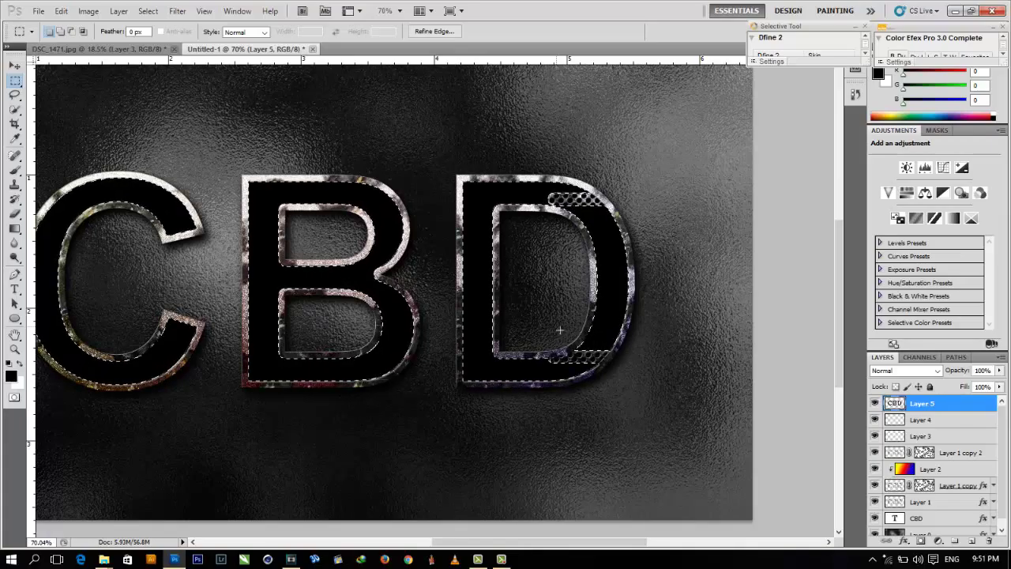
key("Delete")
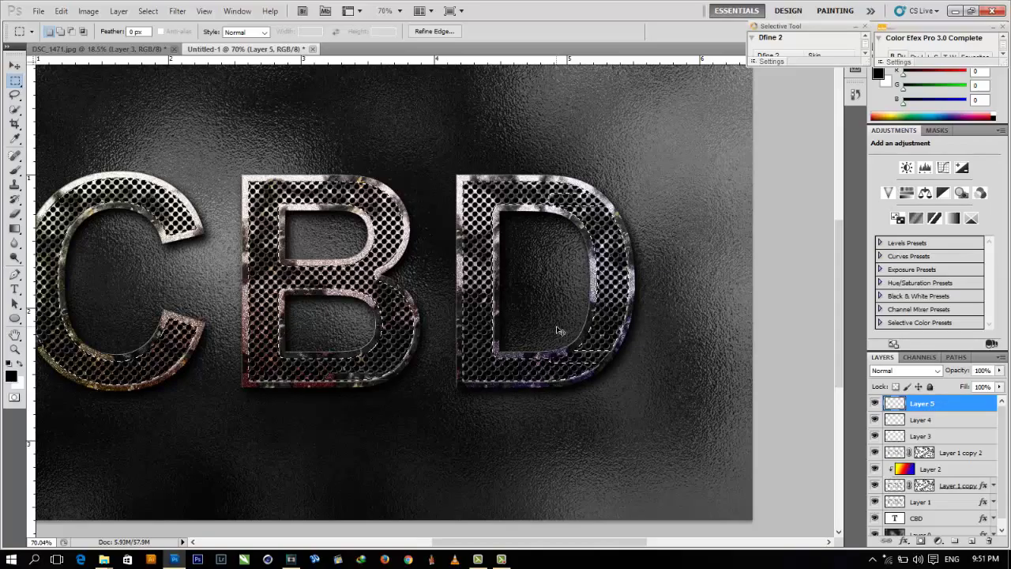
key("ctrl+d")
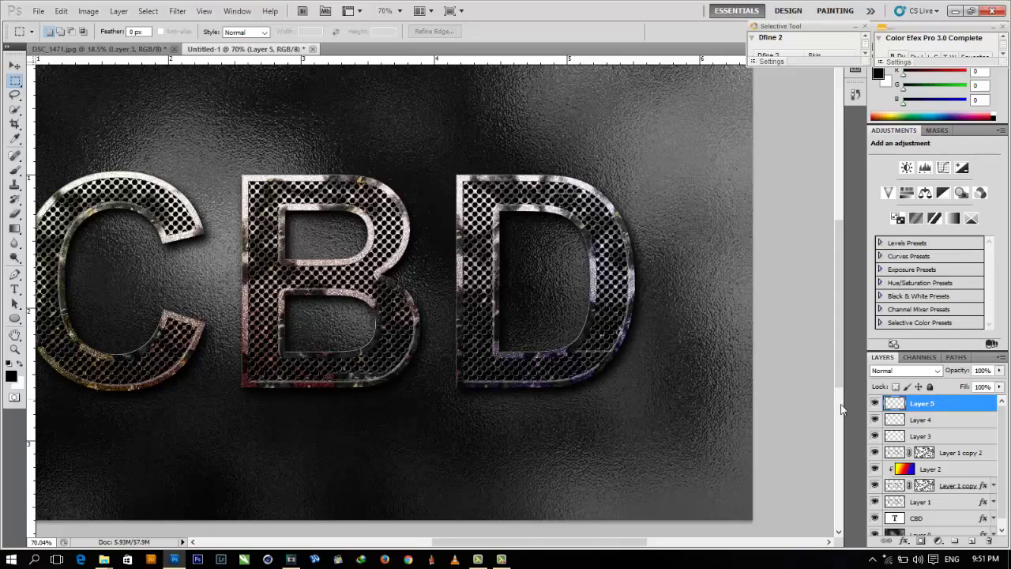
Compare the lettering with and without Layer 5's black edge rim.
left_click(876, 403)
left_click(875, 404)
left_click(177, 11)
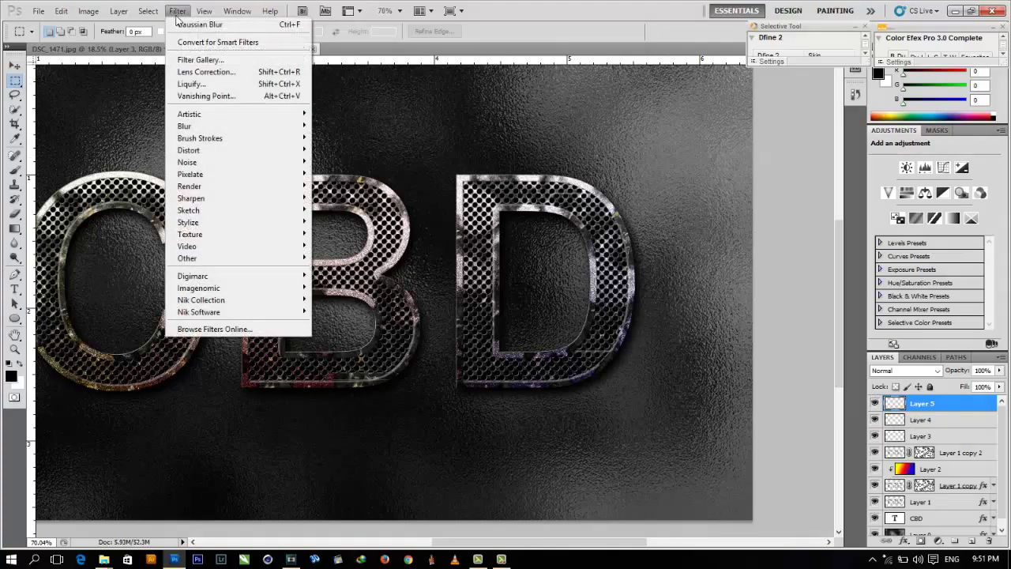
left_click(542, 10)
left_click(875, 404)
left_click(875, 404)
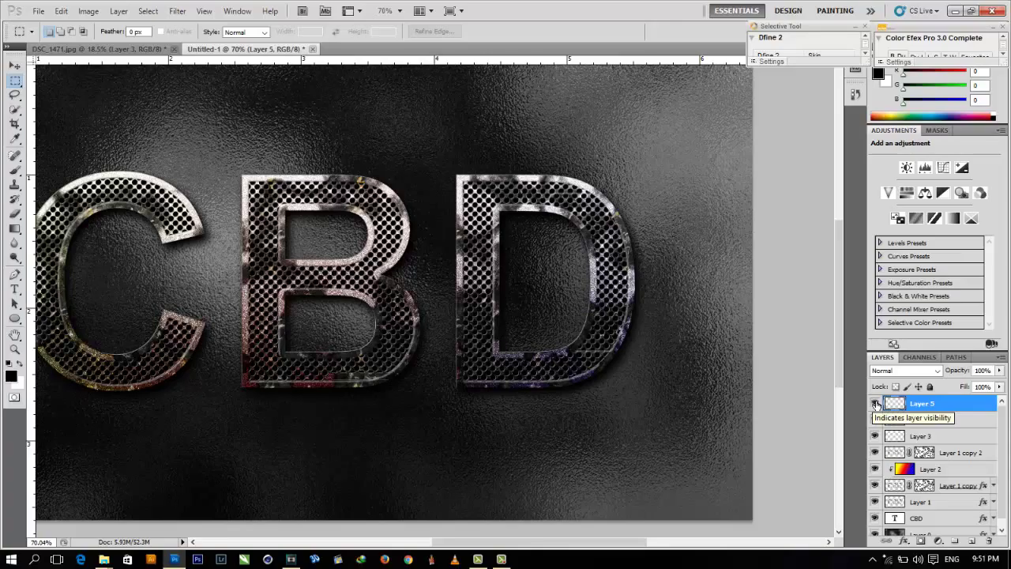
Add an empty Layer 6 and load the CBD text outline as a selection.
left_click(975, 543)
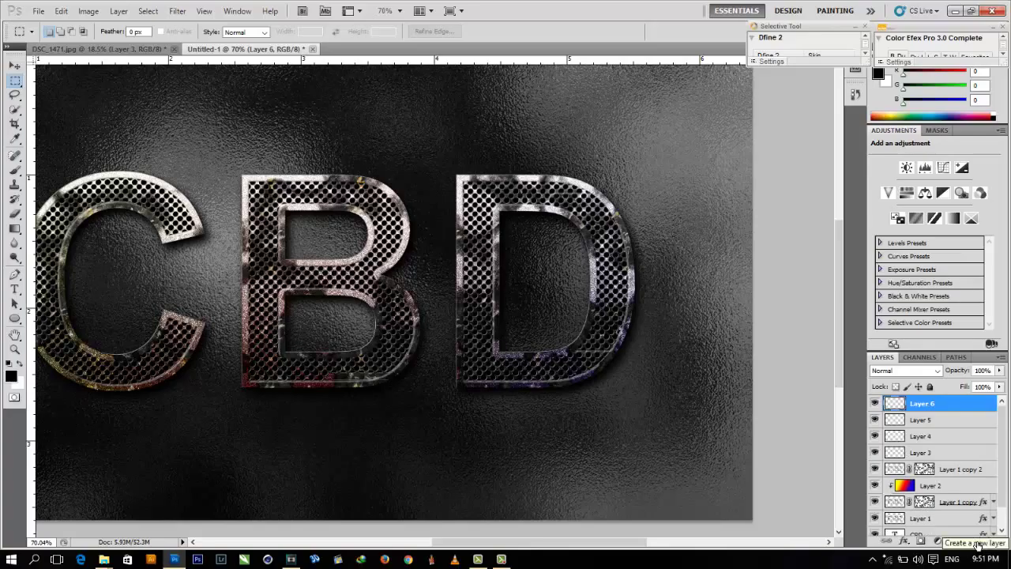
scroll(928, 510, "down", 1)
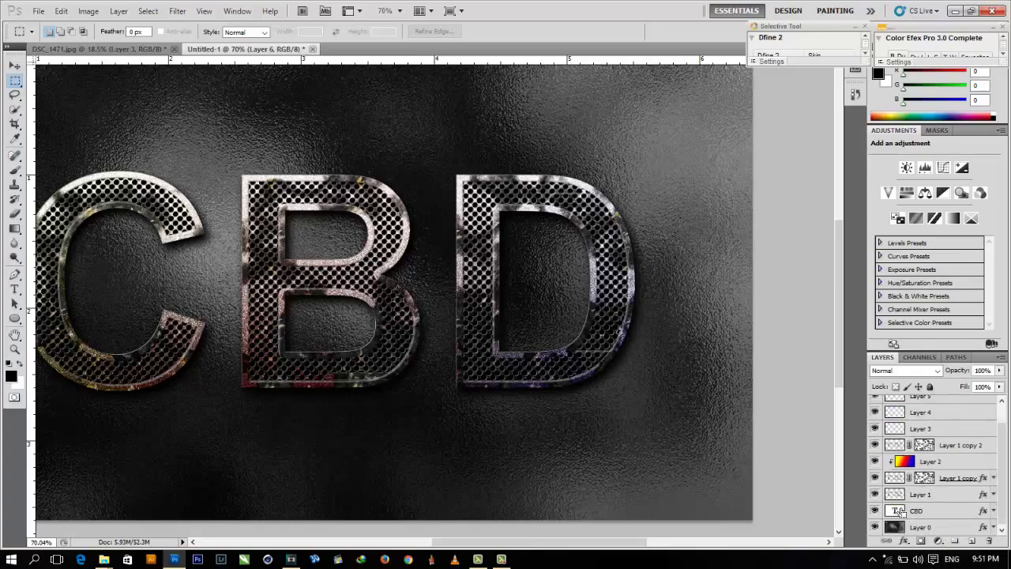
left_click(899, 511, "ctrl")
scroll(955, 458, "up", 1)
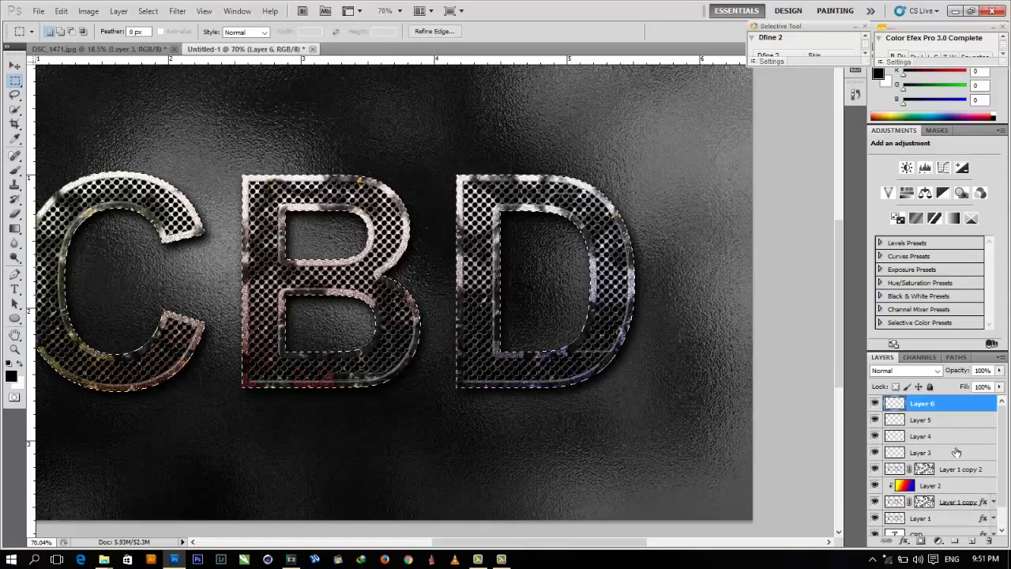
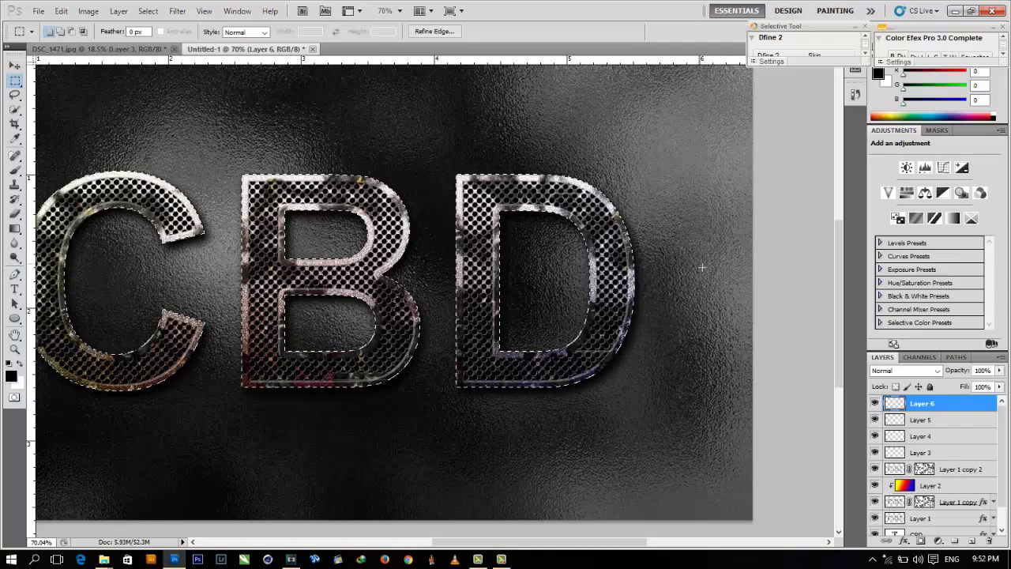
Fill the CBD letter selection with black, undo the fill, and deselect.
key("alt")
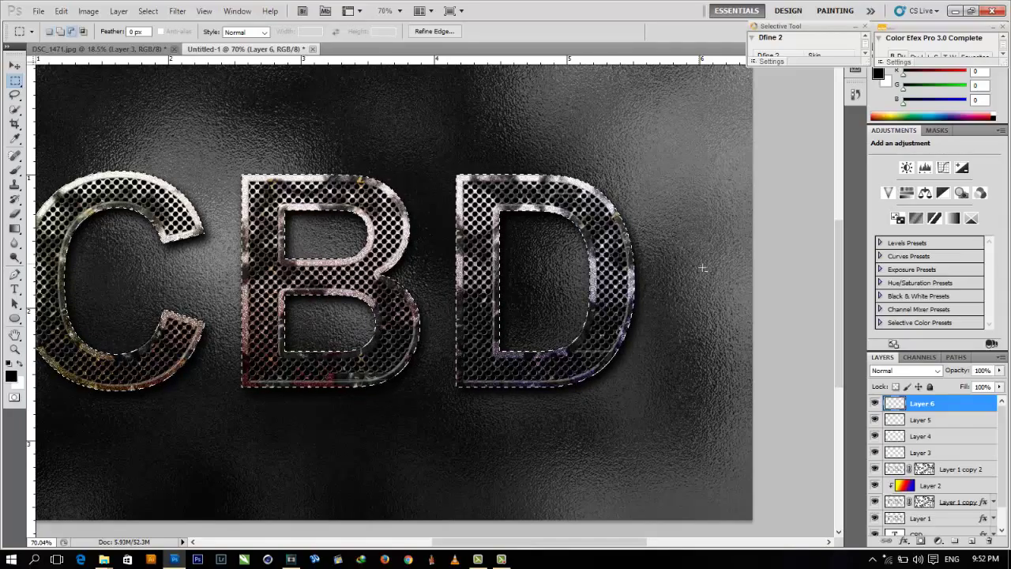
key("alt+BackSpace")
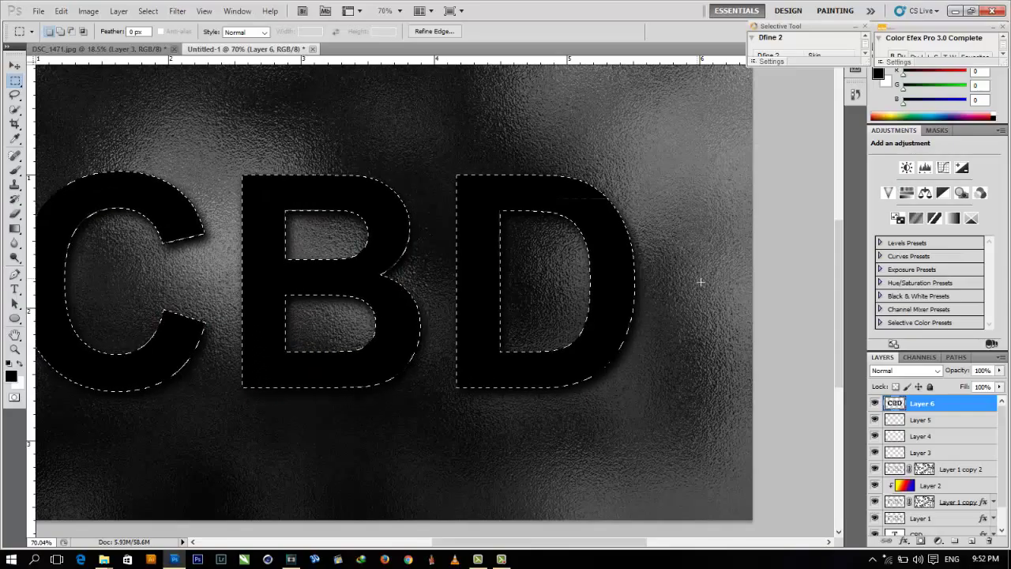
key("Delete")
key("ctrl+d")
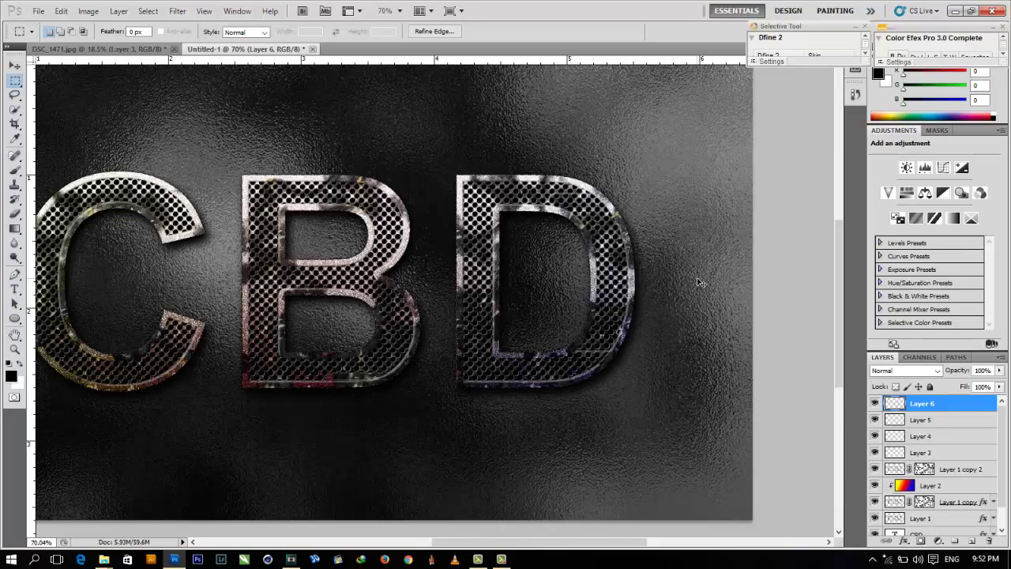
Toggle Layer 6's visibility to compare the letters, then delete Layer 6.
left_click(876, 402)
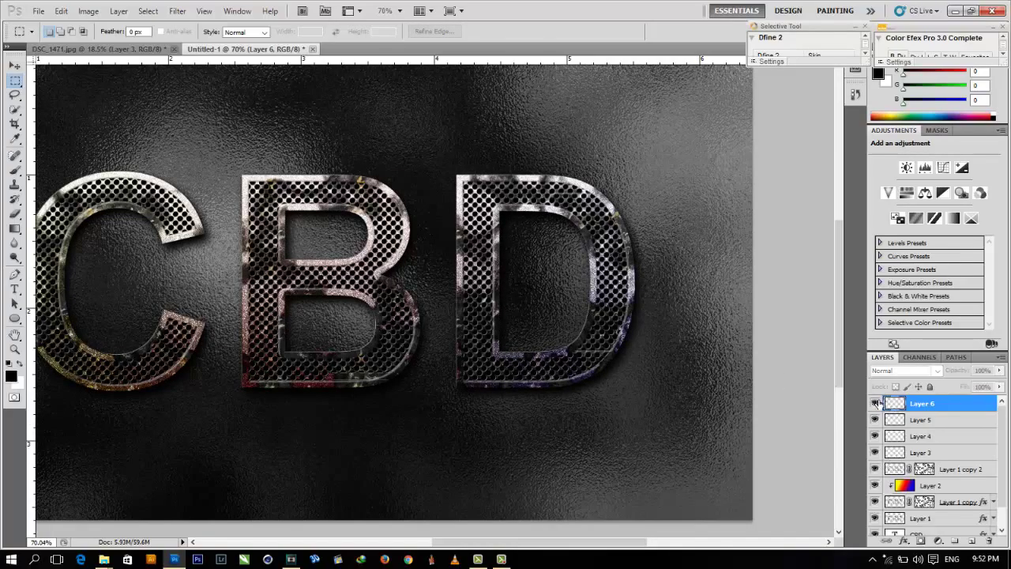
left_click(875, 403)
left_click(876, 403)
left_click(876, 403)
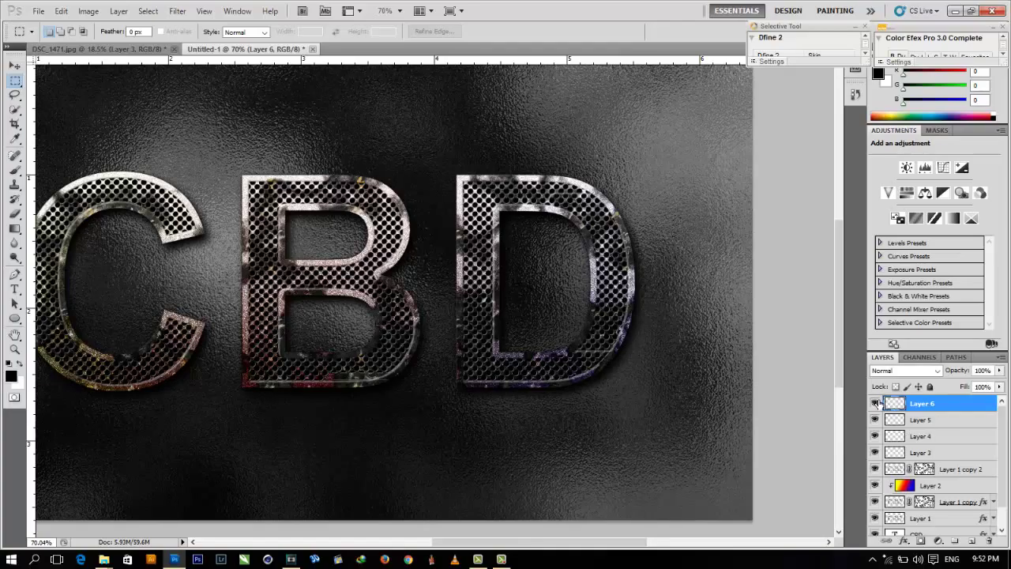
left_click(876, 403)
left_click(876, 403)
left_click(875, 403)
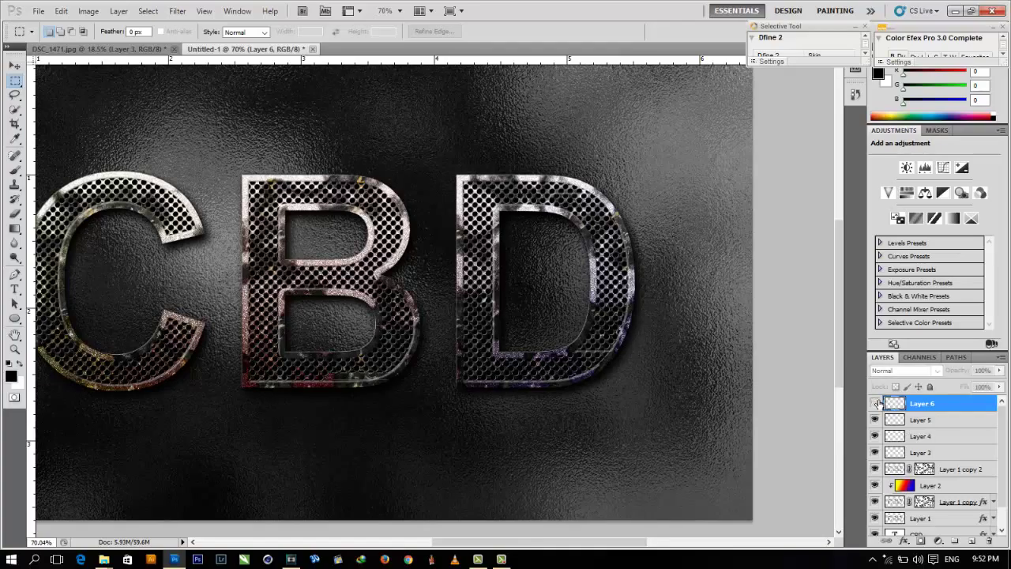
left_click(875, 403)
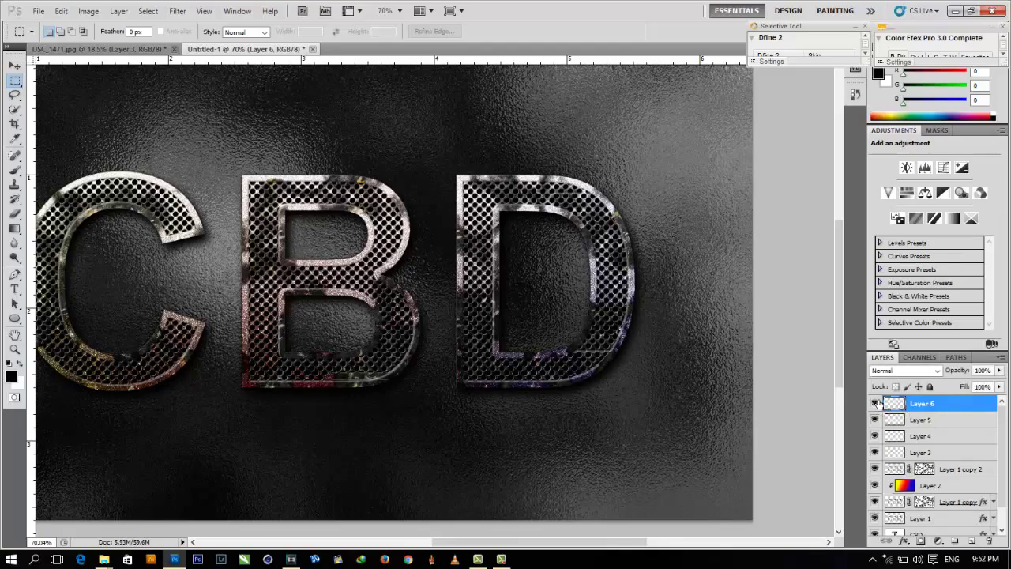
left_click(876, 403)
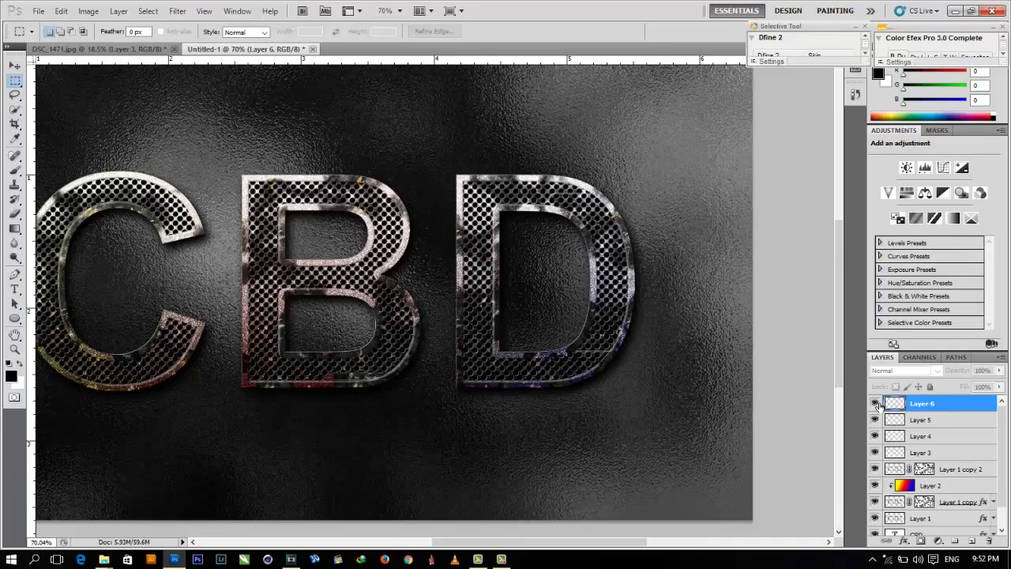
left_click(875, 403)
left_click(876, 403)
left_click(876, 405)
left_click(875, 404)
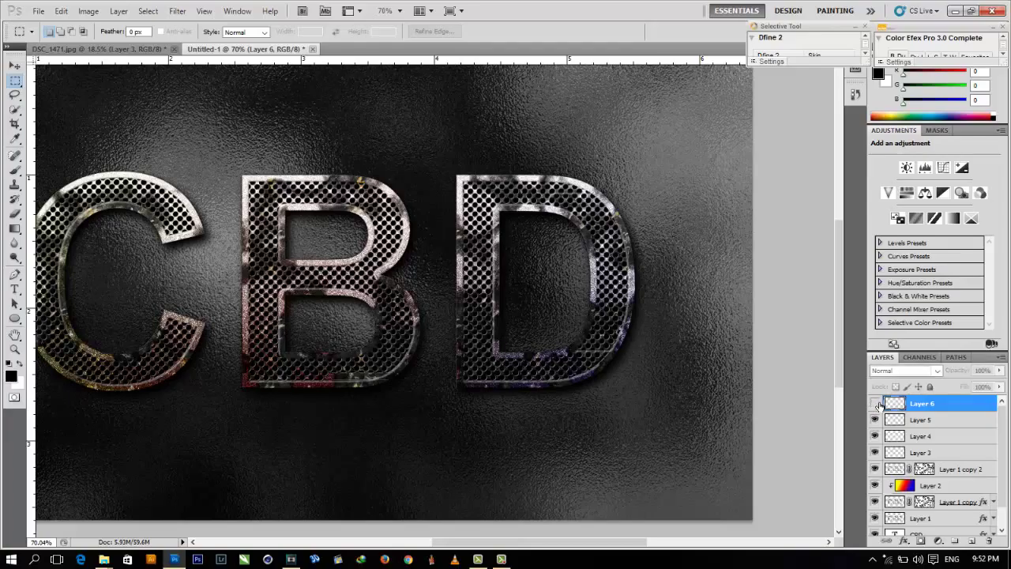
key("Delete")
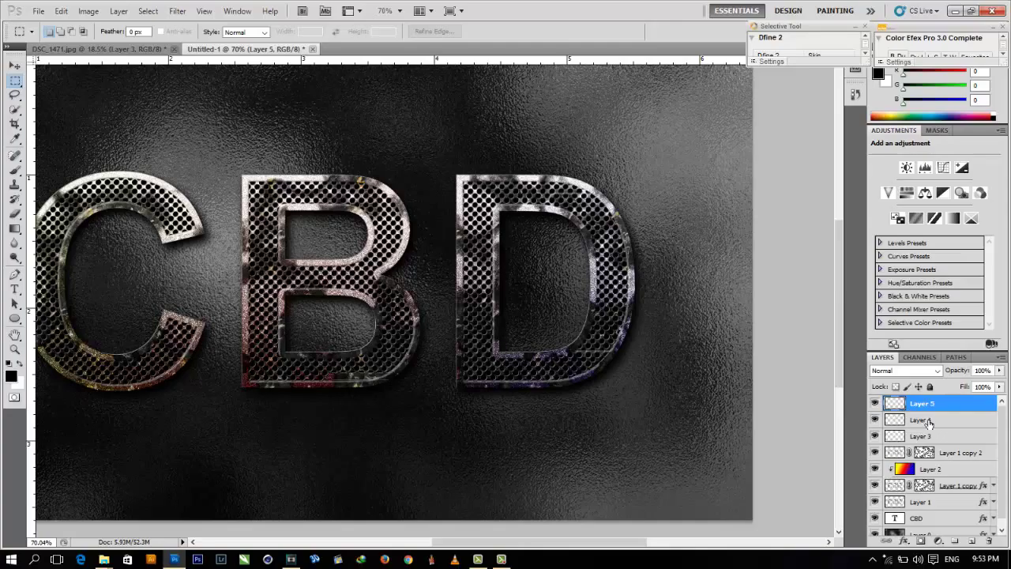
Add a new empty Layer 6 and load the CBD letters as a selection.
left_click(972, 542)
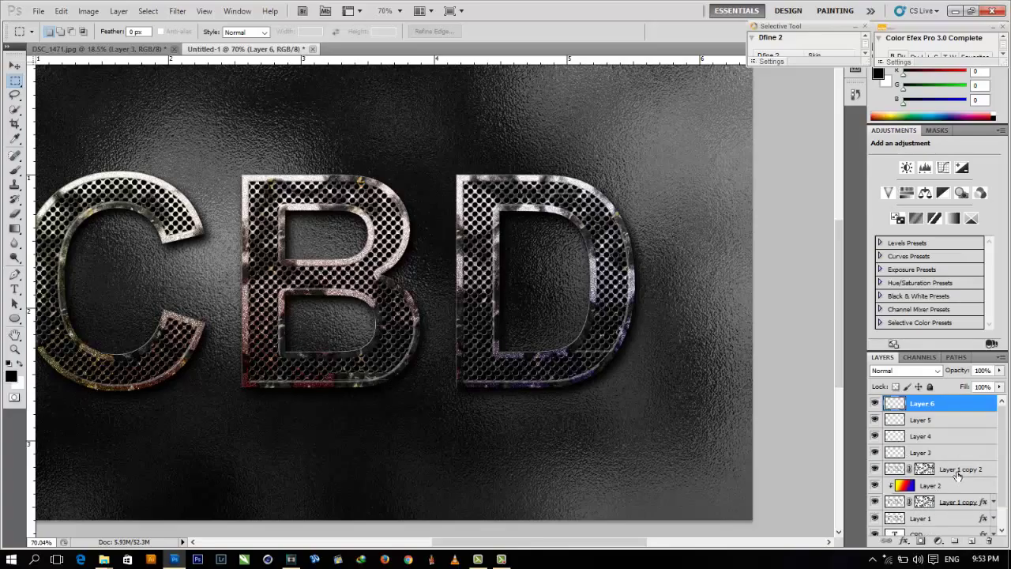
scroll(957, 475, "down", 1)
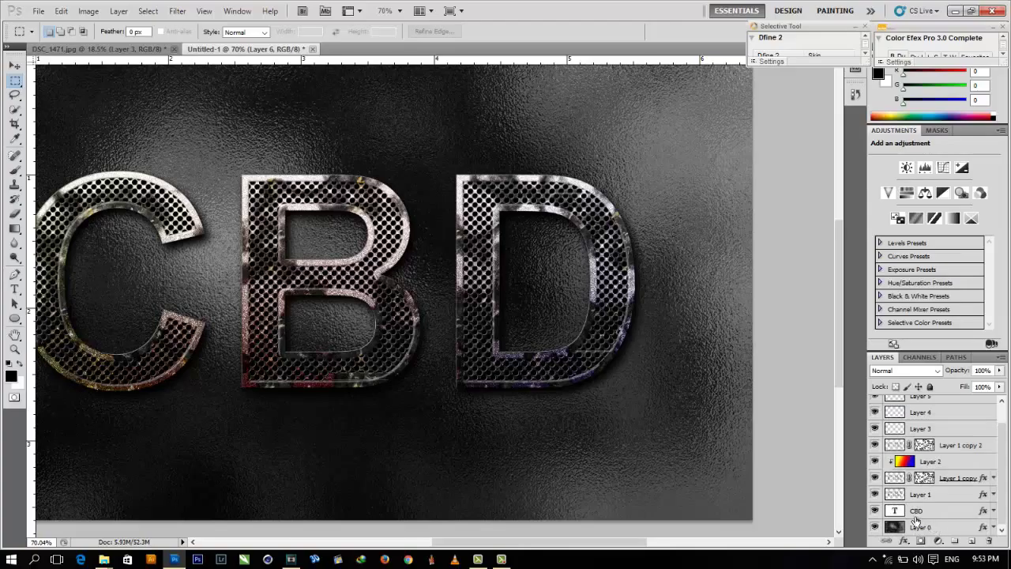
left_click(899, 512, "ctrl")
scroll(917, 506, "up", 1)
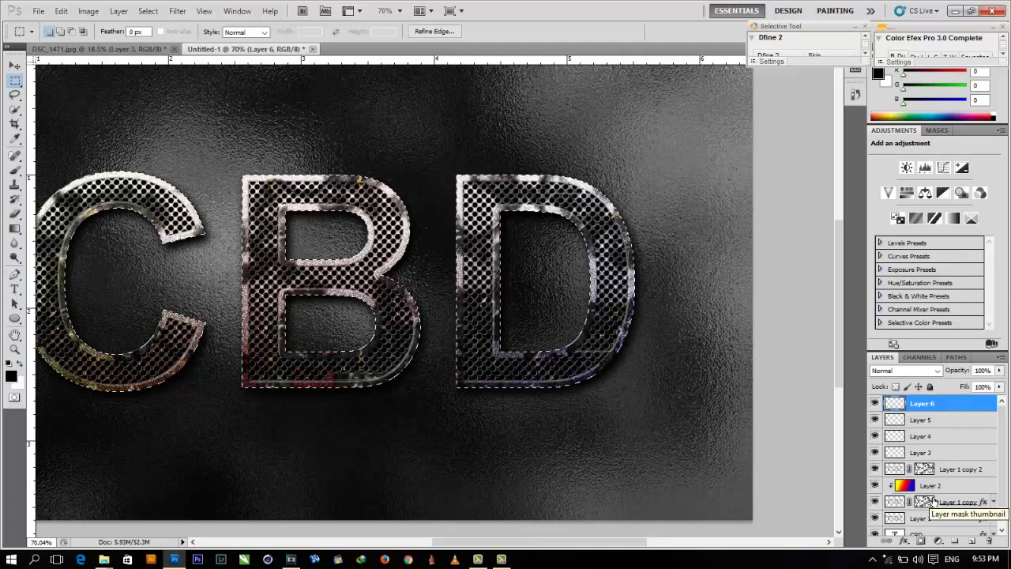
Fill the letters white, undo it, deselect, and toggle Layer 6's visibility.
key("ctrl+BackSpace")
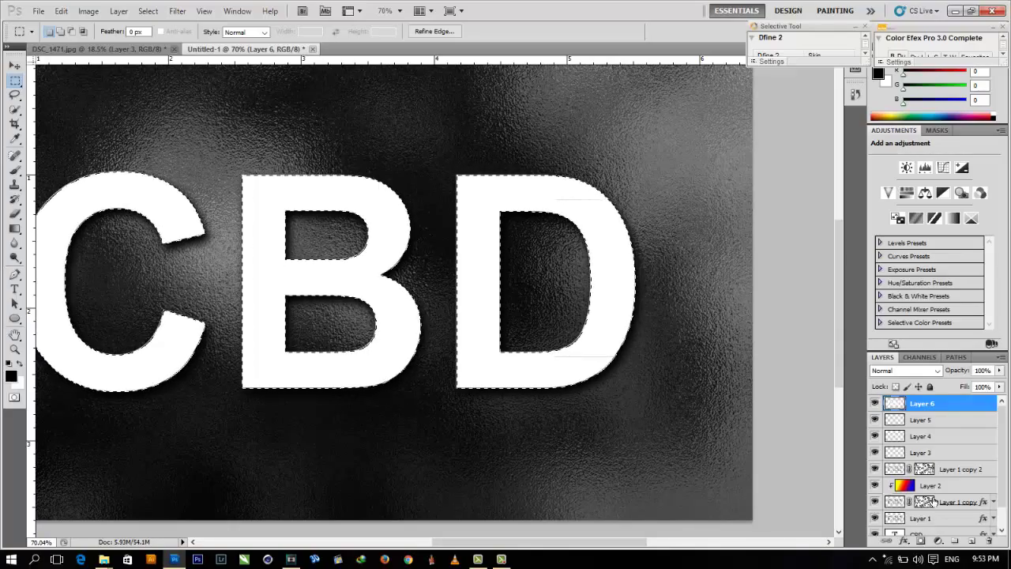
key("Delete")
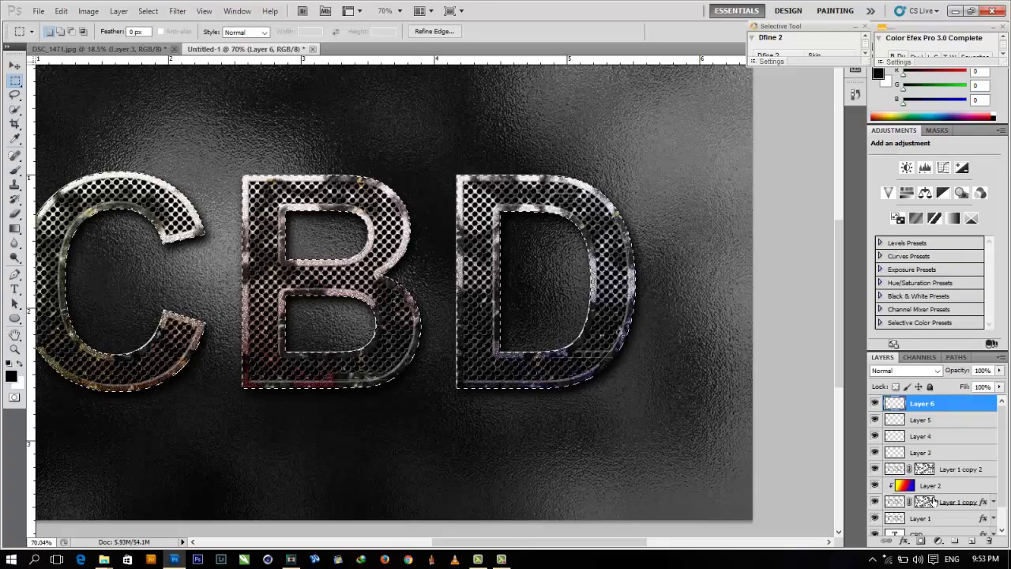
key("ctrl+d")
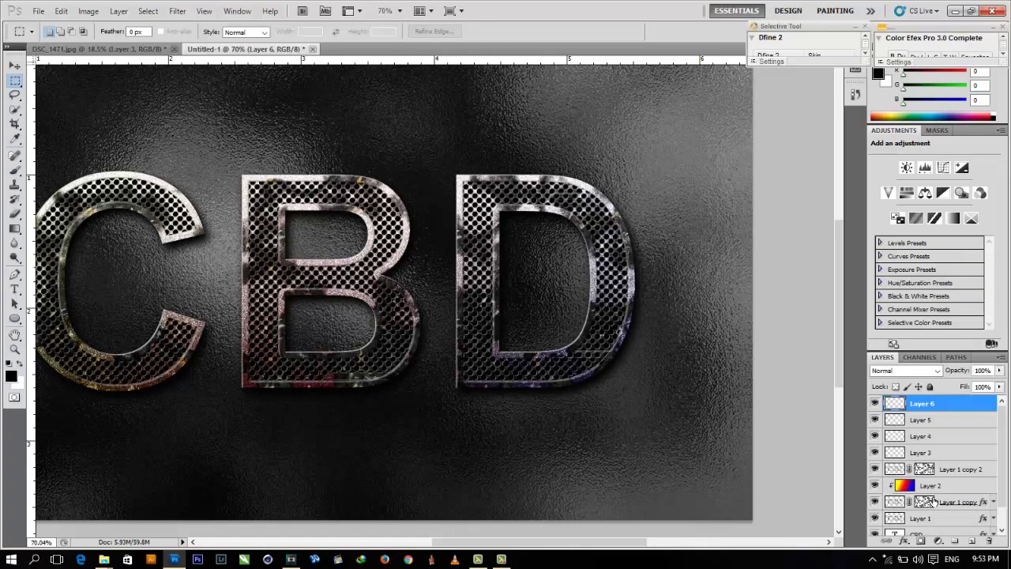
left_click(874, 403)
left_click(875, 403)
Set Layer 6's Fill to 0%, then select the gradient Layer 2.
left_click(984, 386)
left_click(966, 436)
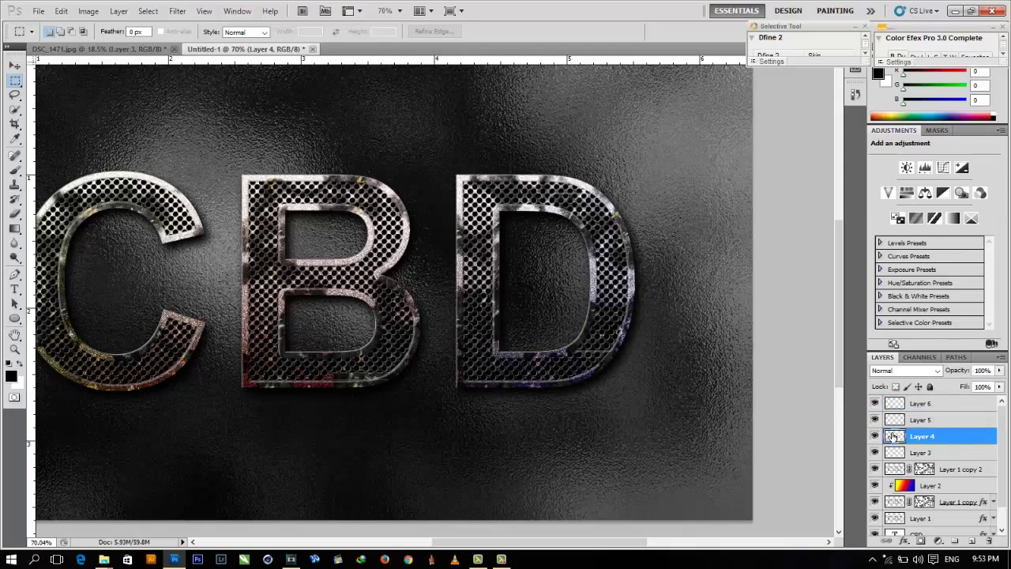
left_click(980, 387)
left_click(975, 407)
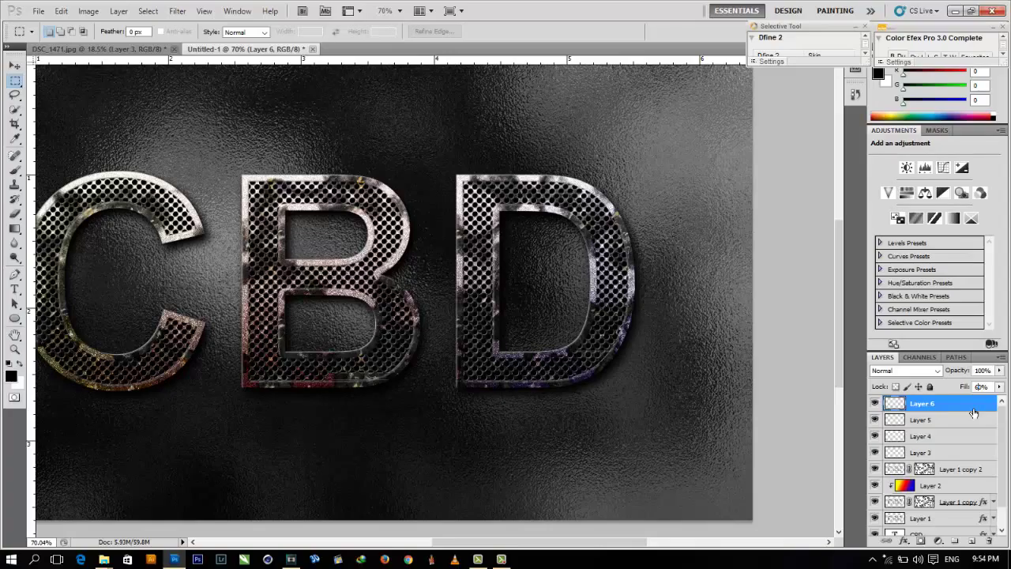
left_click(944, 485)
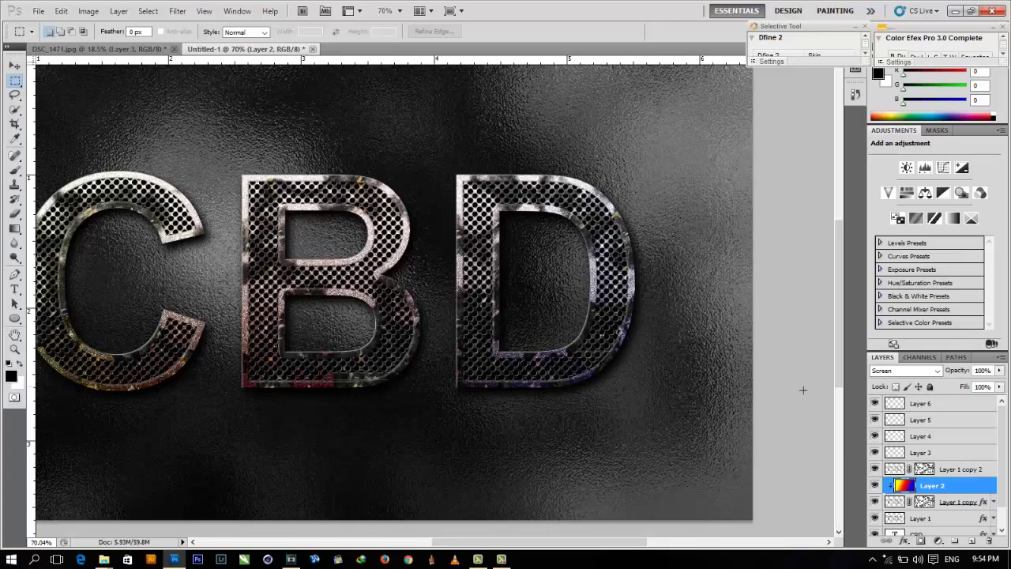
Duplicate the gradient layer with Ctrl+J and toggle its clipping with Ctrl+Alt+G.
key("v")
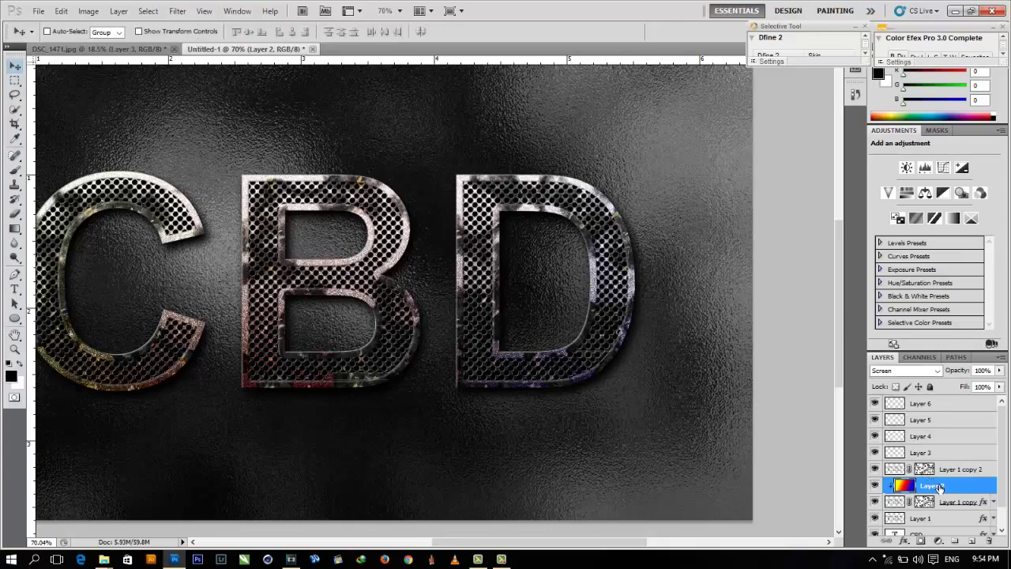
key("ctrl+j")
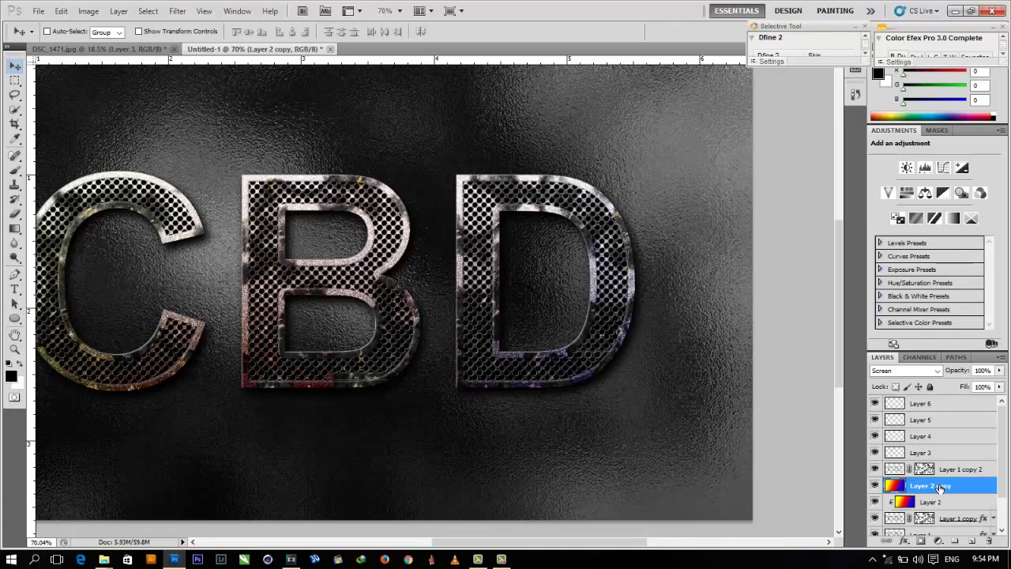
key("ctrl+alt+g")
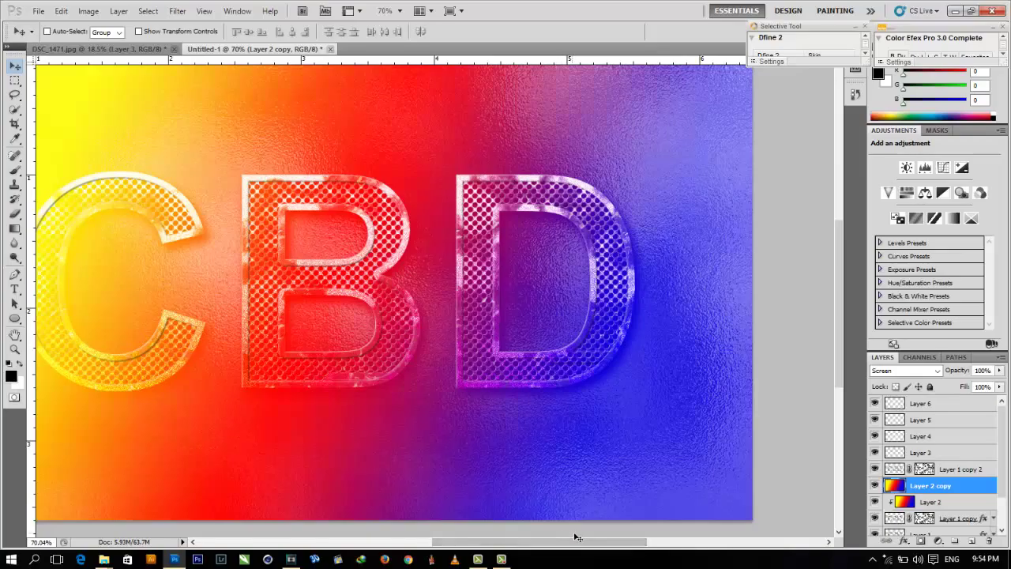
Add a new Layer 7 and clip Layer 2 copy onto it.
left_click(972, 540, "ctrl")
left_click(937, 487)
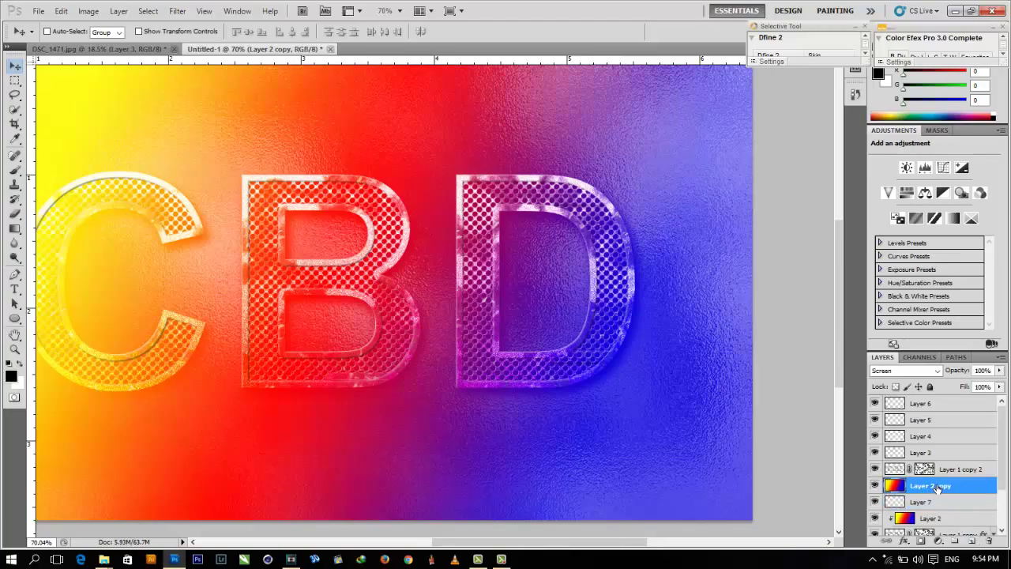
right_click(937, 487)
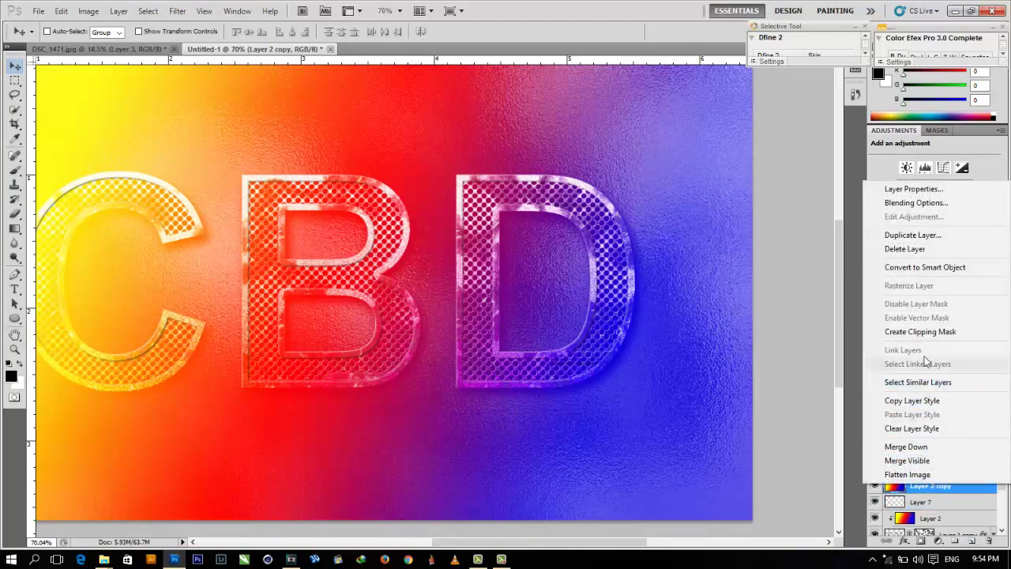
left_click(925, 333)
left_click(935, 502)
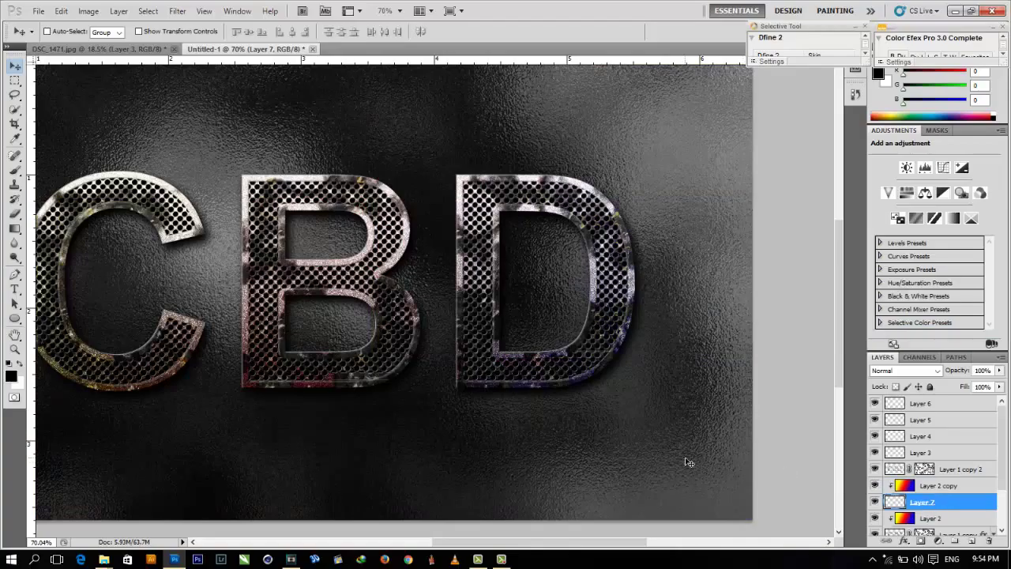
Fit the image to the window and switch Layer 7 to Vivid Light blending.
key("ctrl+0")
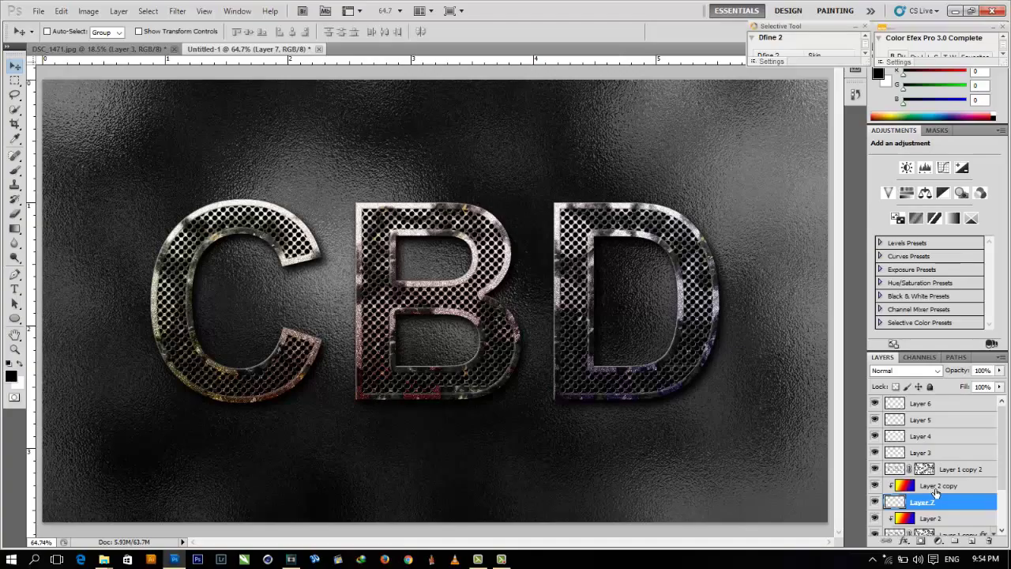
left_click(940, 369)
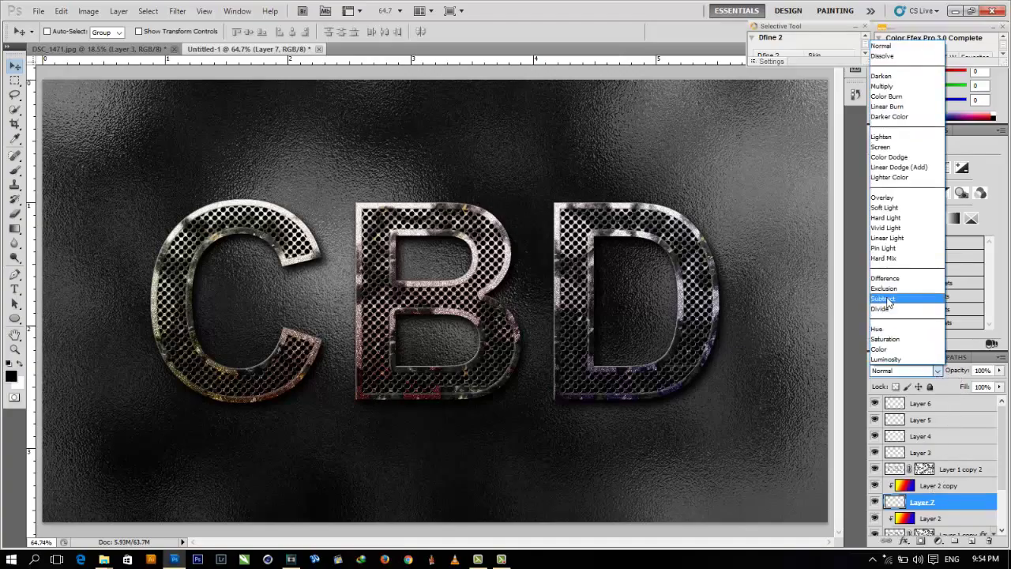
left_click(885, 229)
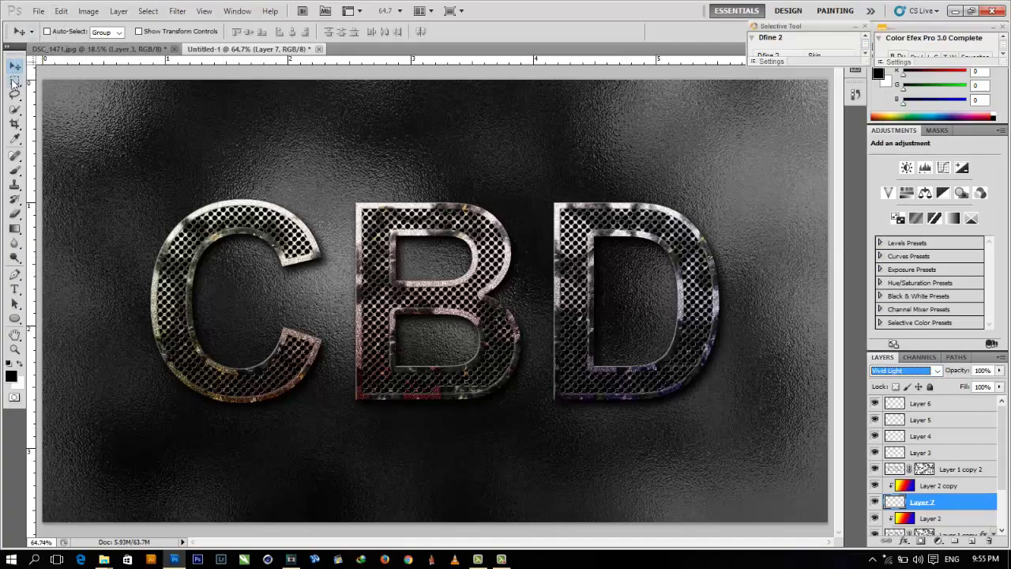
left_click(13, 174)
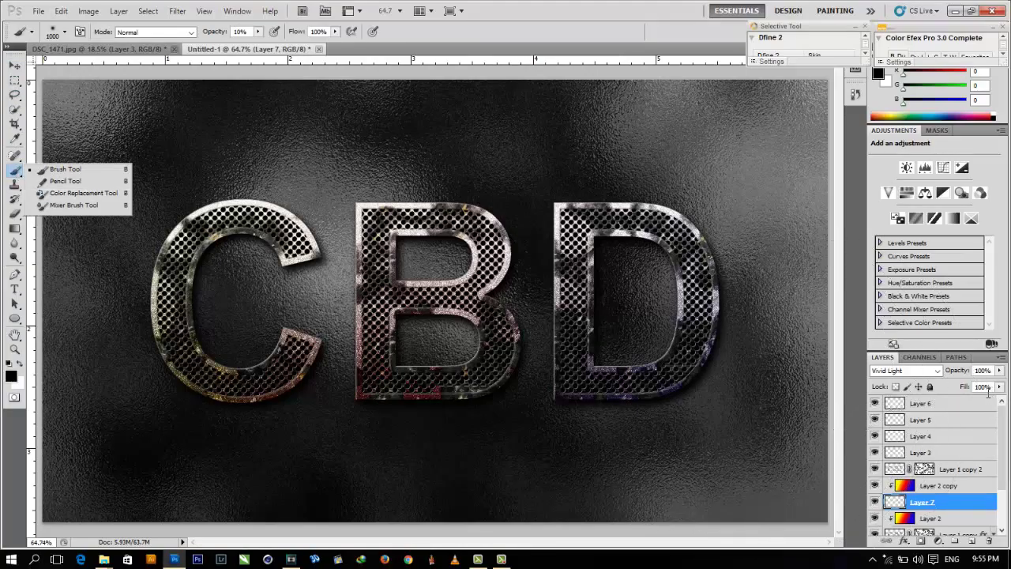
Set Layer 7's Fill to 50% and pick the 1250 px splatter brush at 100% opacity.
left_click(983, 387)
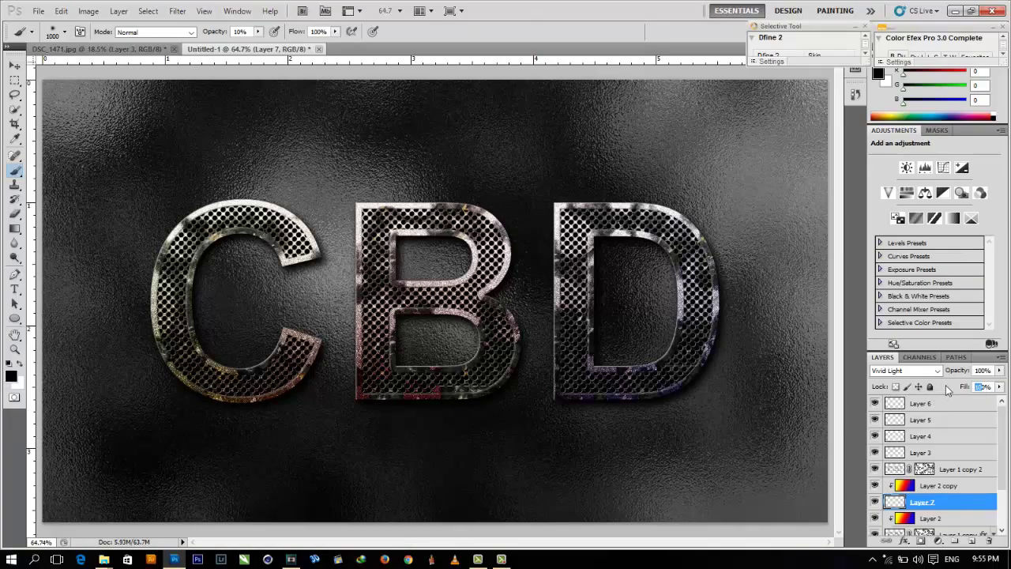
type("50")
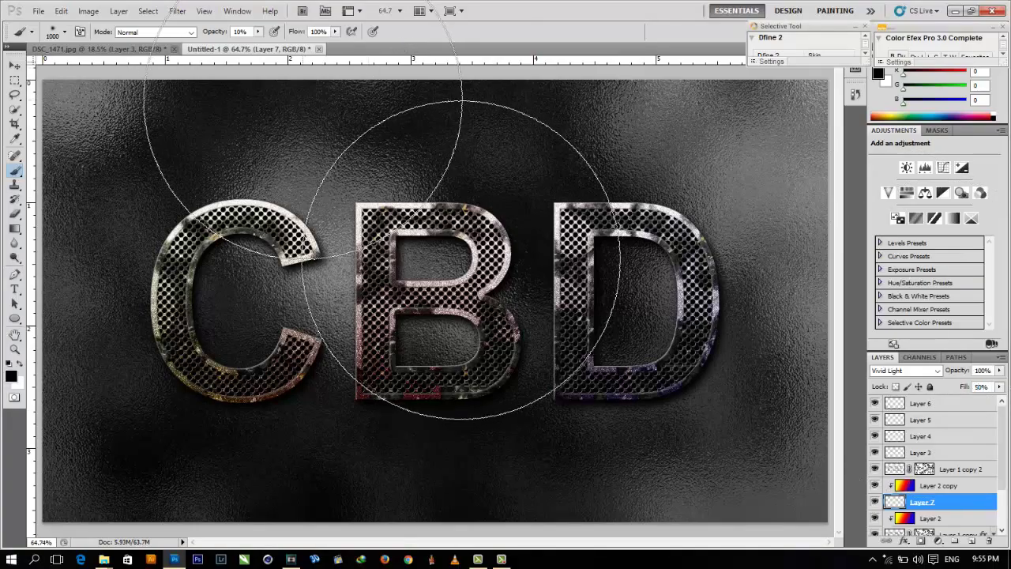
left_click(66, 32)
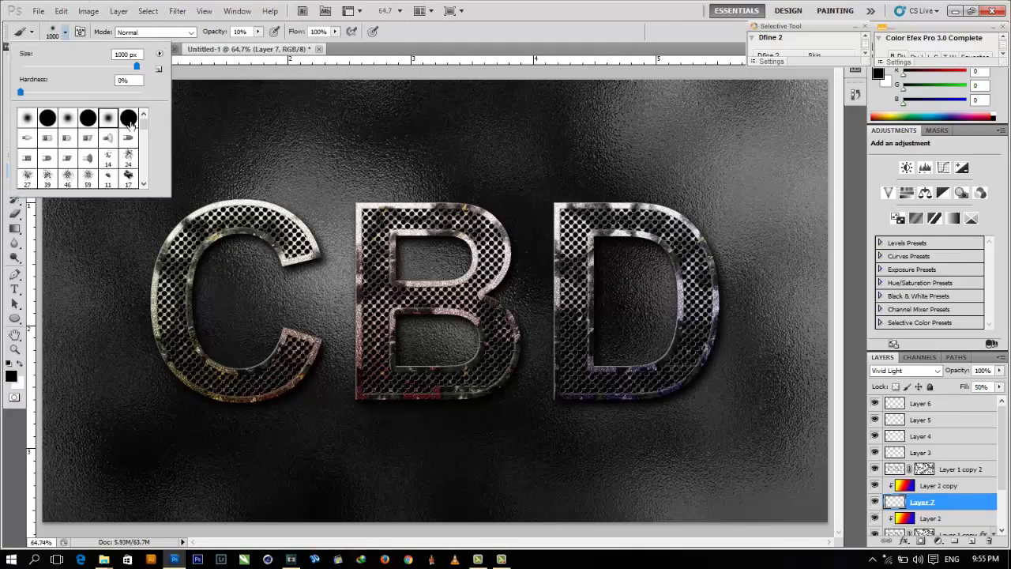
left_click_drag(146, 124, 144, 184)
left_click(68, 160)
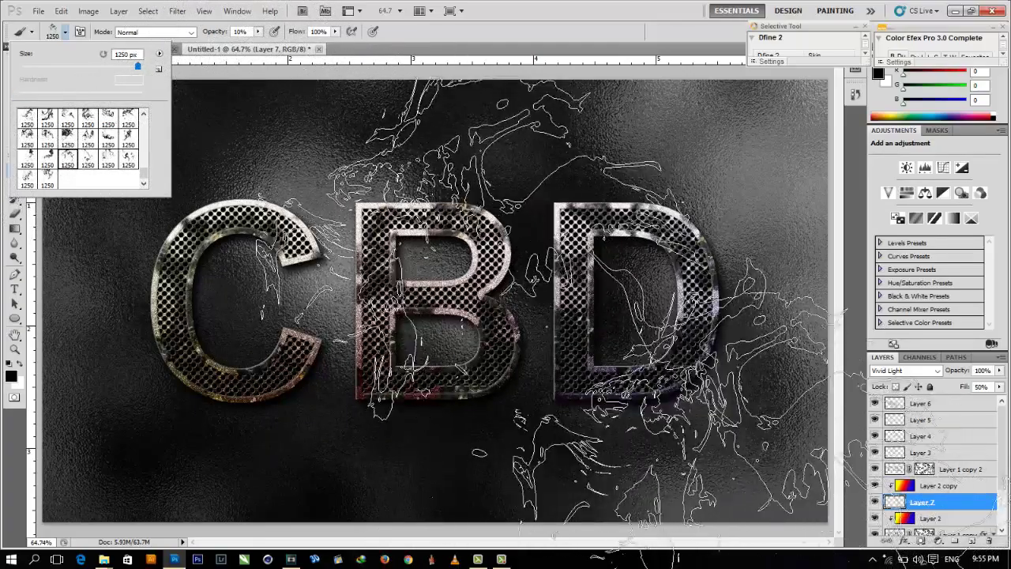
left_click(540, 13)
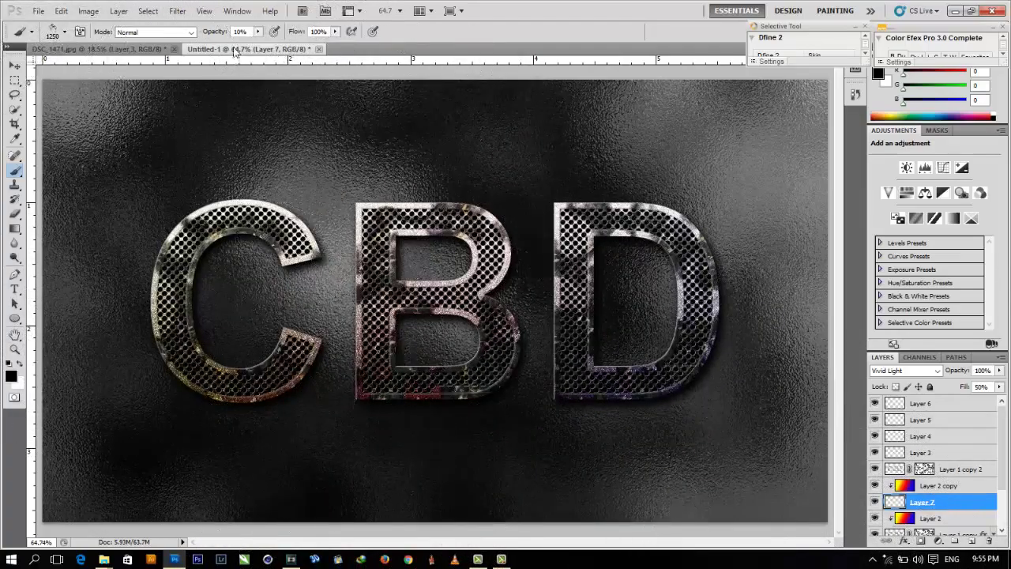
mouse_move(257, 32)
left_mouse_down()
mouse_move(261, 43)
mouse_move(399, 61)
left_mouse_up()
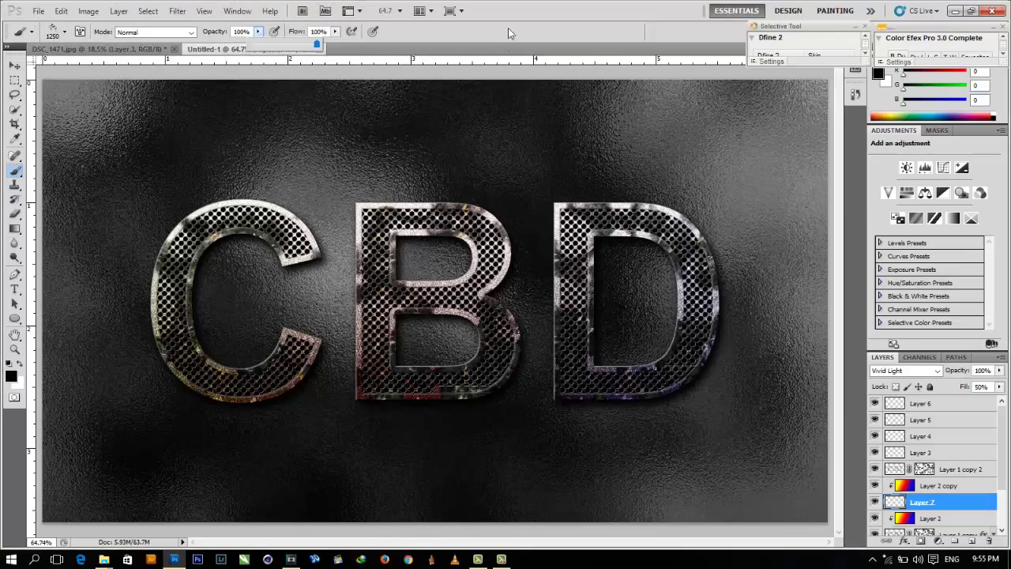
Stamp yellow, red, purple and blue smoke splashes around the C, B and D letters.
left_click(363, 426)
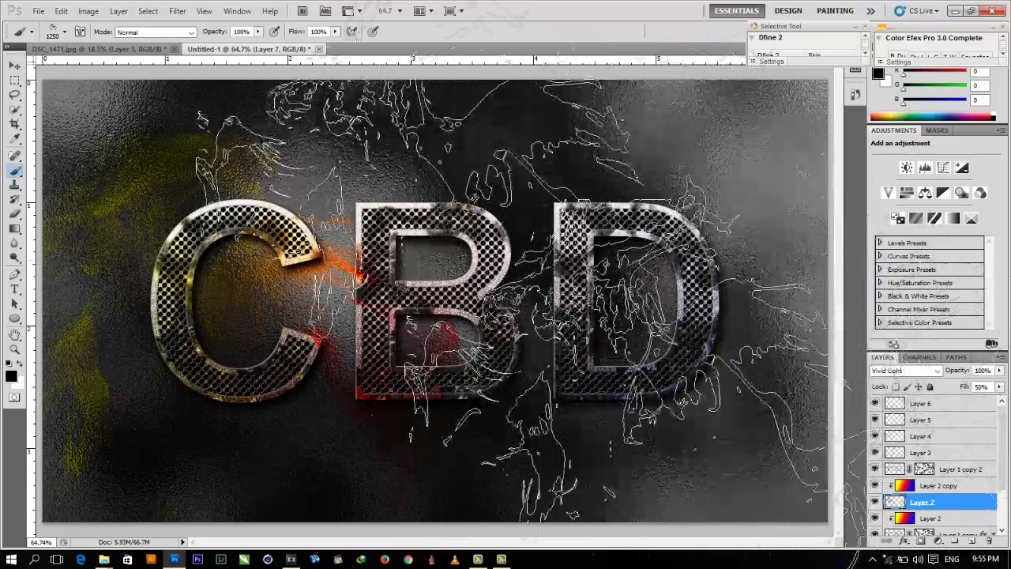
left_click(67, 33)
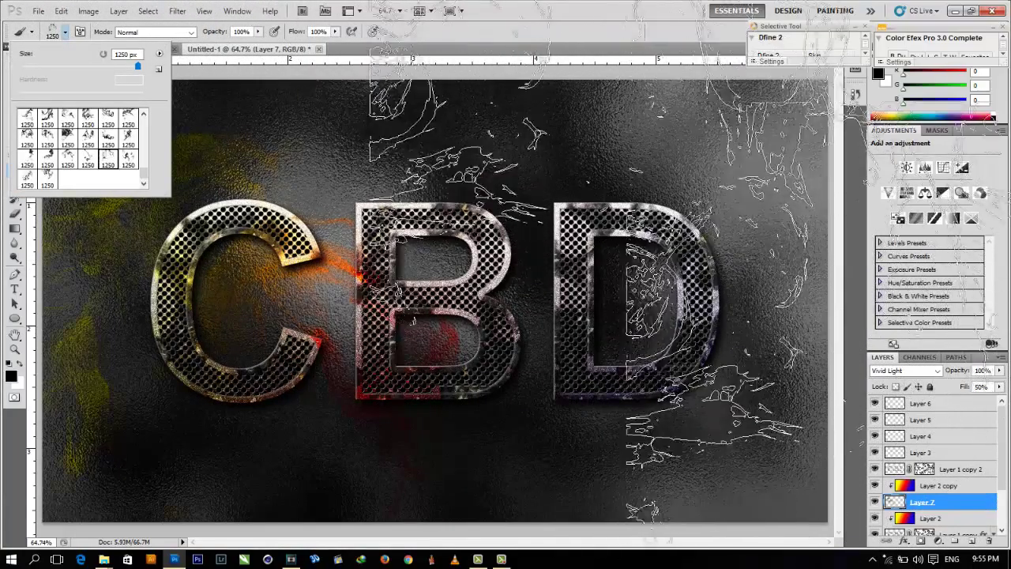
key("Return")
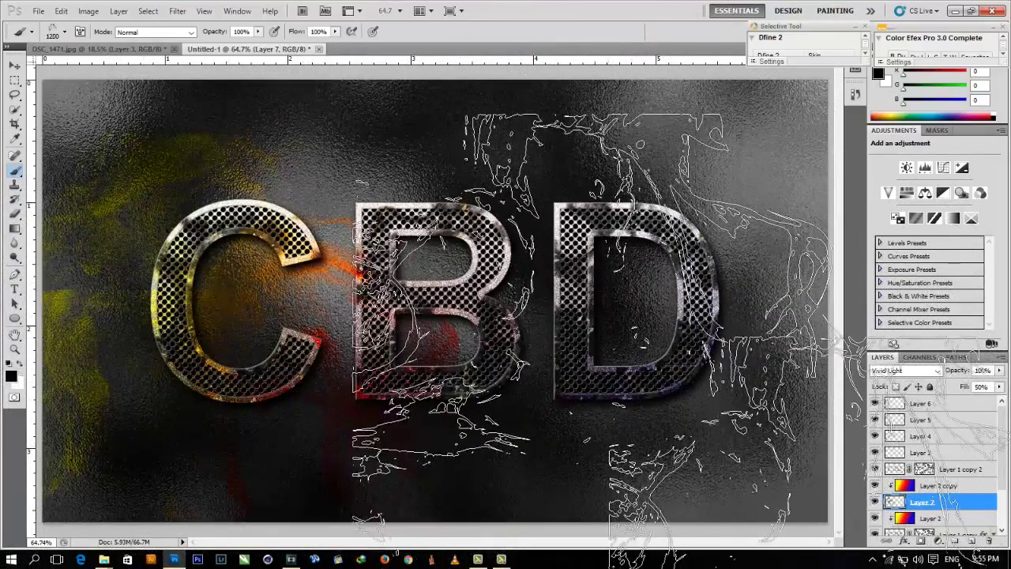
key("bracketleft")
key("bracketleft")
key("bracketleft")
key("bracketleft")
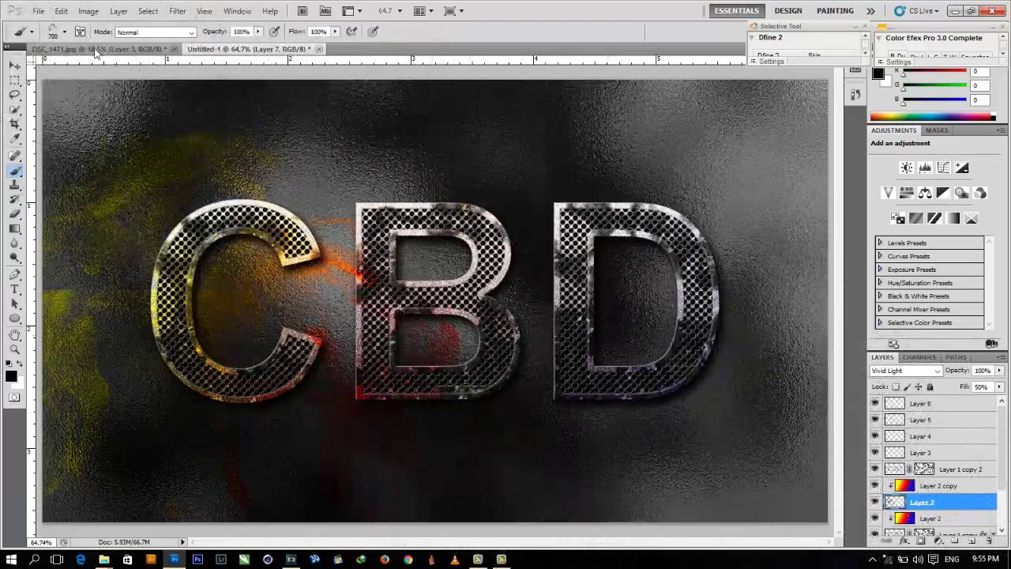
left_click(64, 32)
left_click(129, 135)
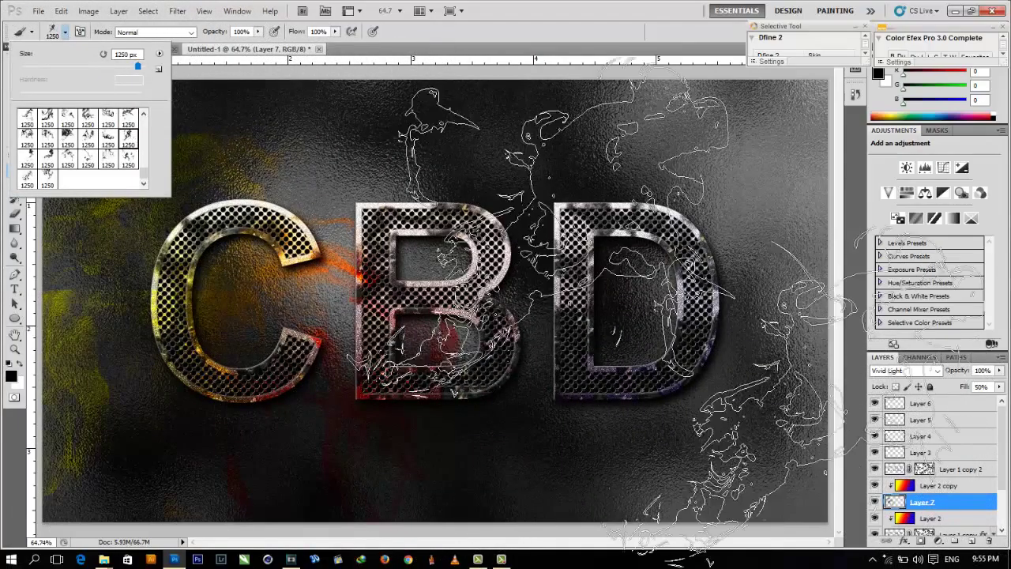
left_click(711, 316)
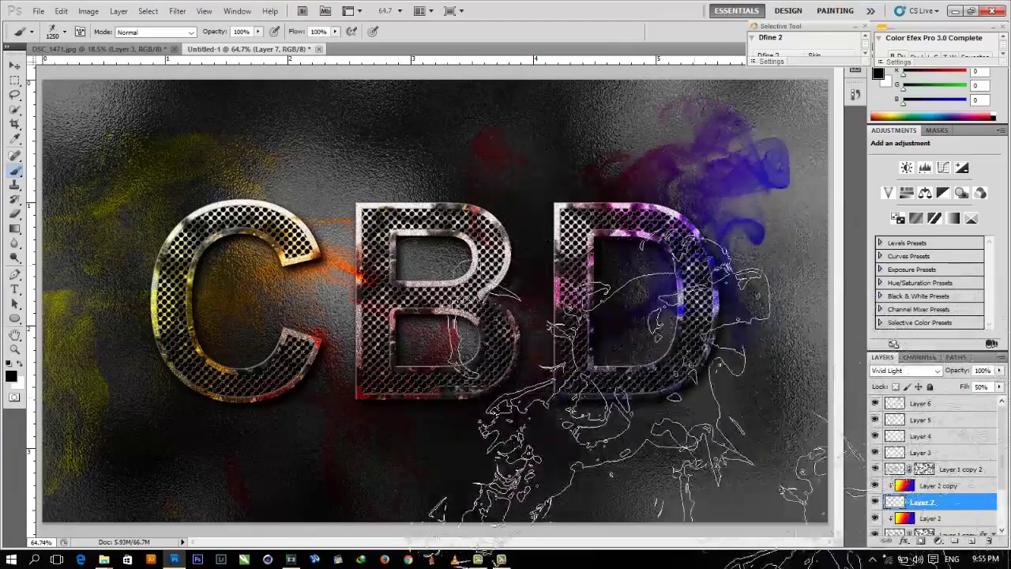
left_click(616, 261)
left_click(616, 395)
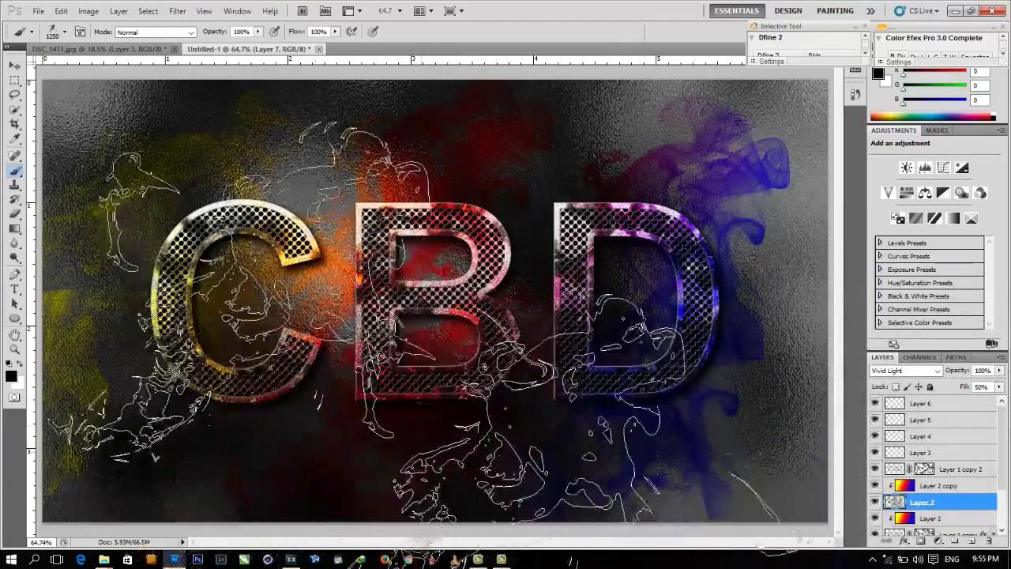
left_click(261, 300)
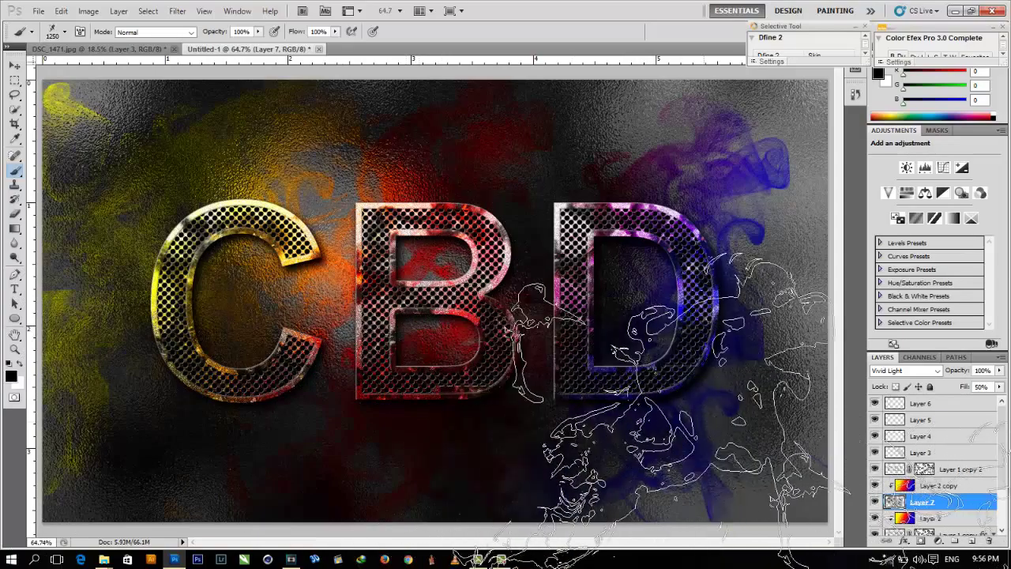
left_click(966, 404)
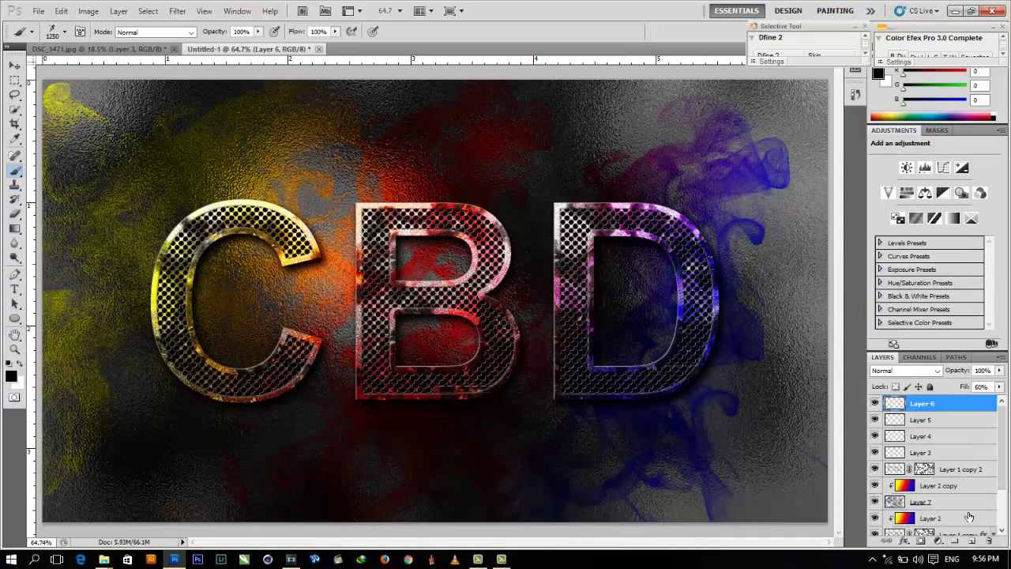
Add a Gradient Map adjustment layer and blend it in Color Dodge.
left_click(939, 542)
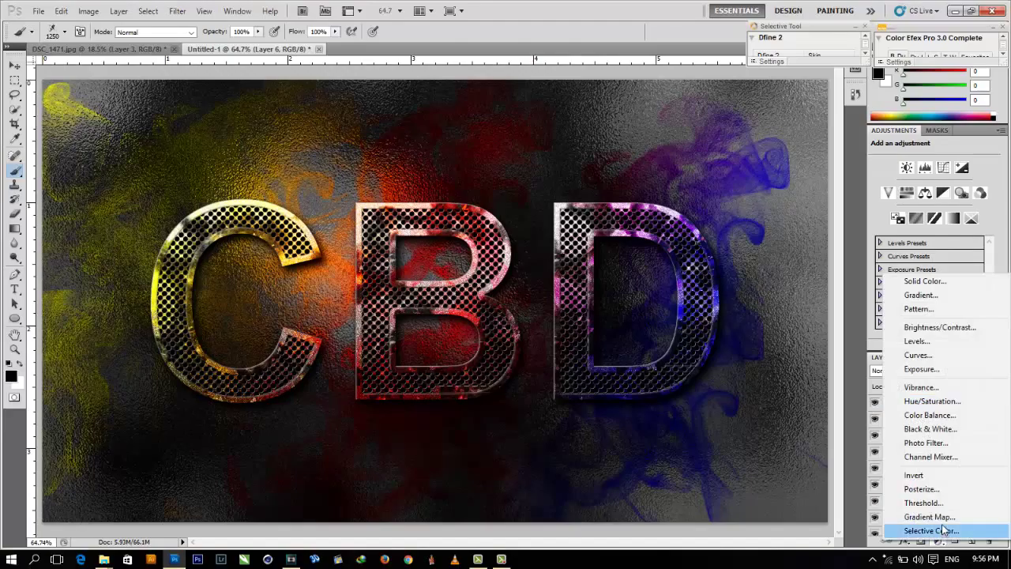
left_click(929, 516)
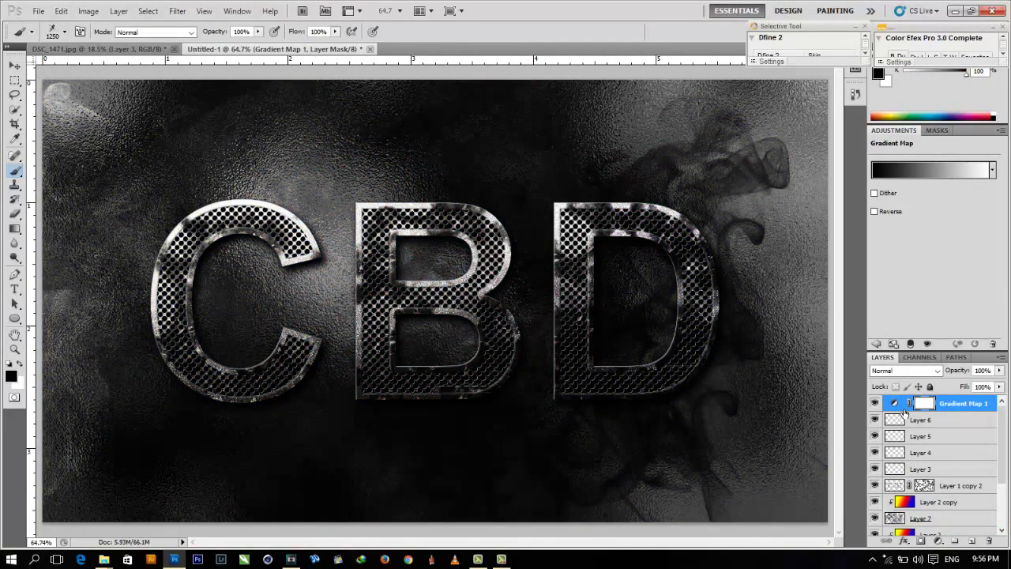
left_click(905, 370)
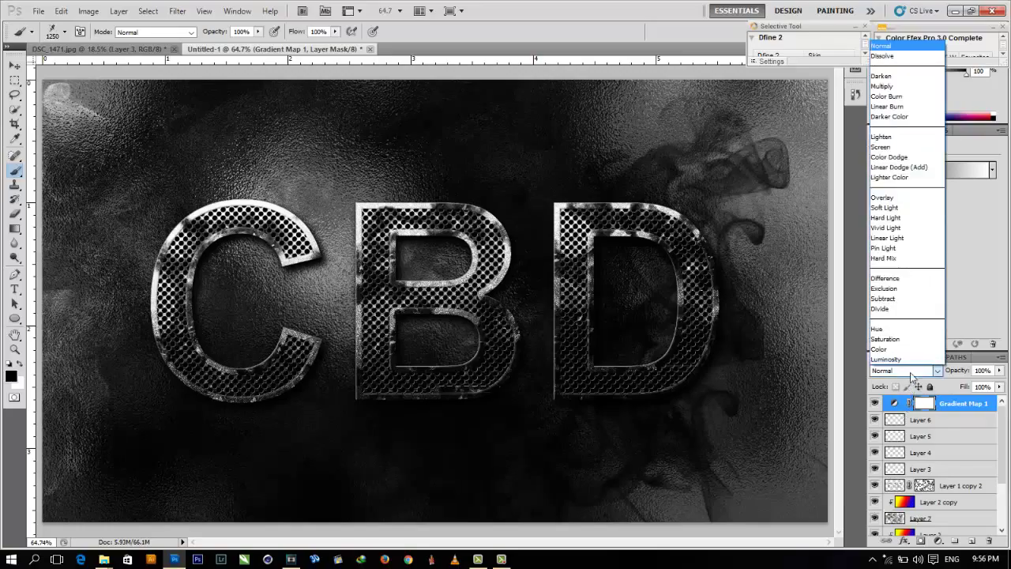
left_click(883, 158)
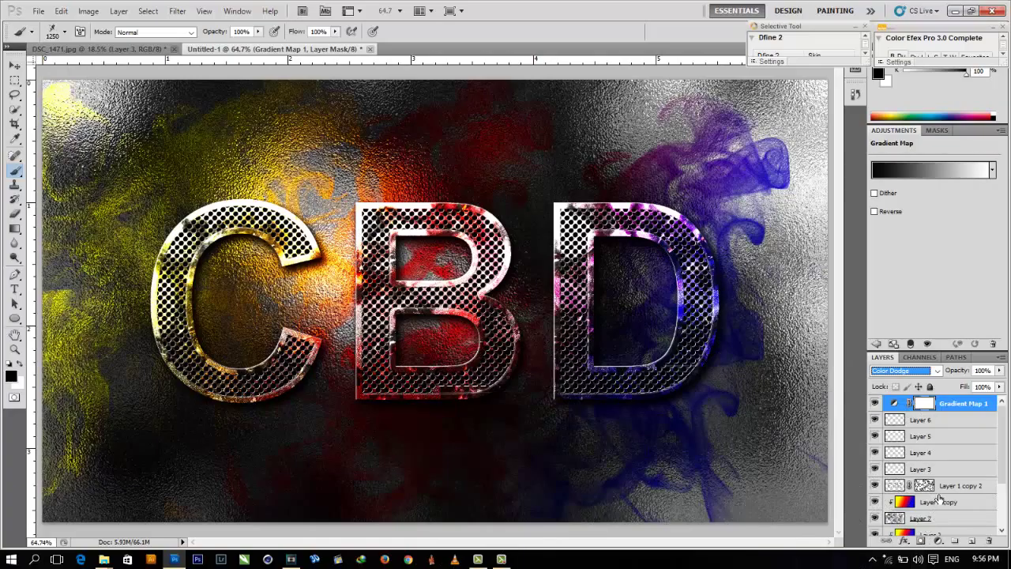
left_click(920, 519)
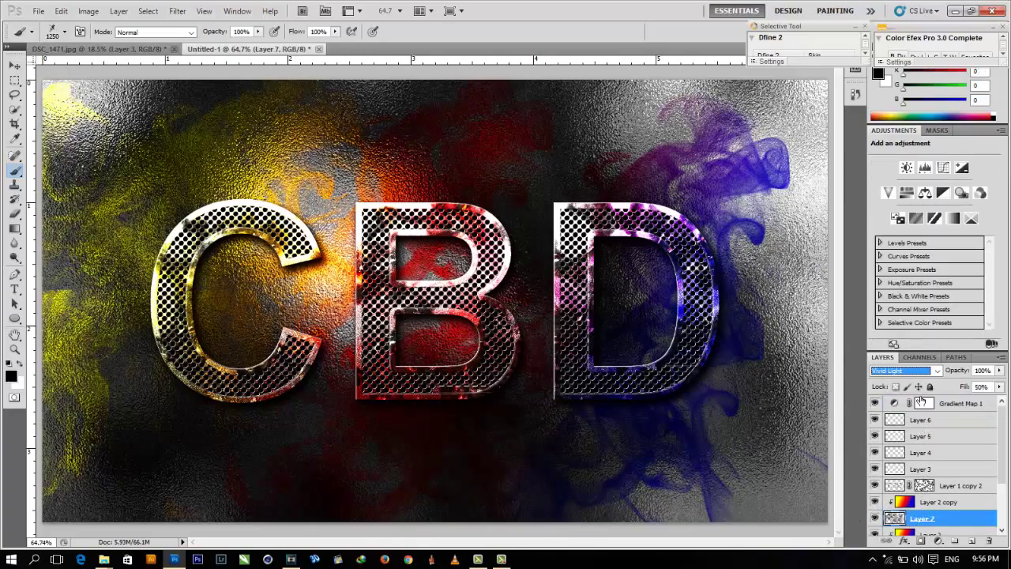
Set Layer 2 to Hard Light blending with 65% fill.
left_click(917, 374)
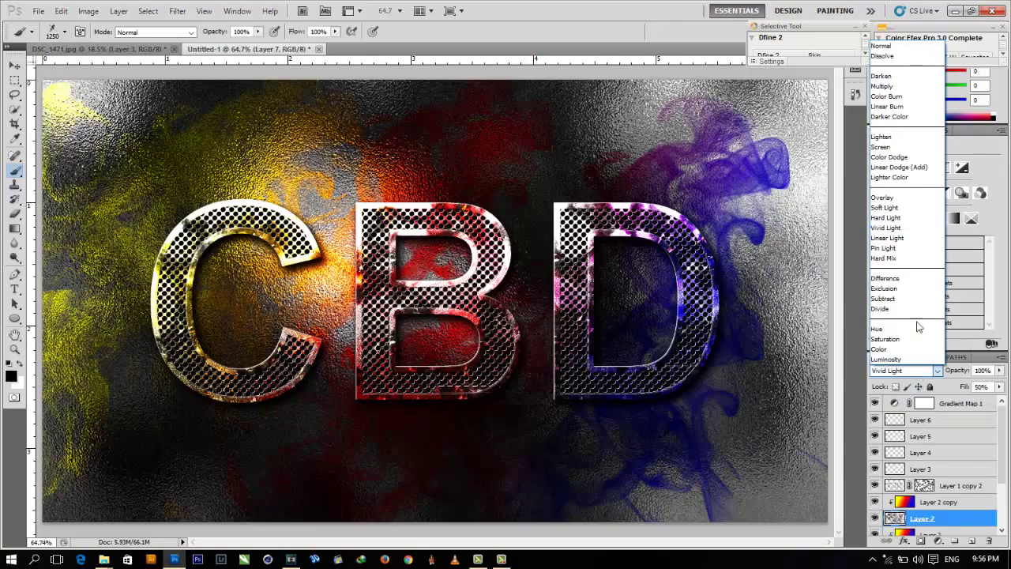
left_click(896, 217)
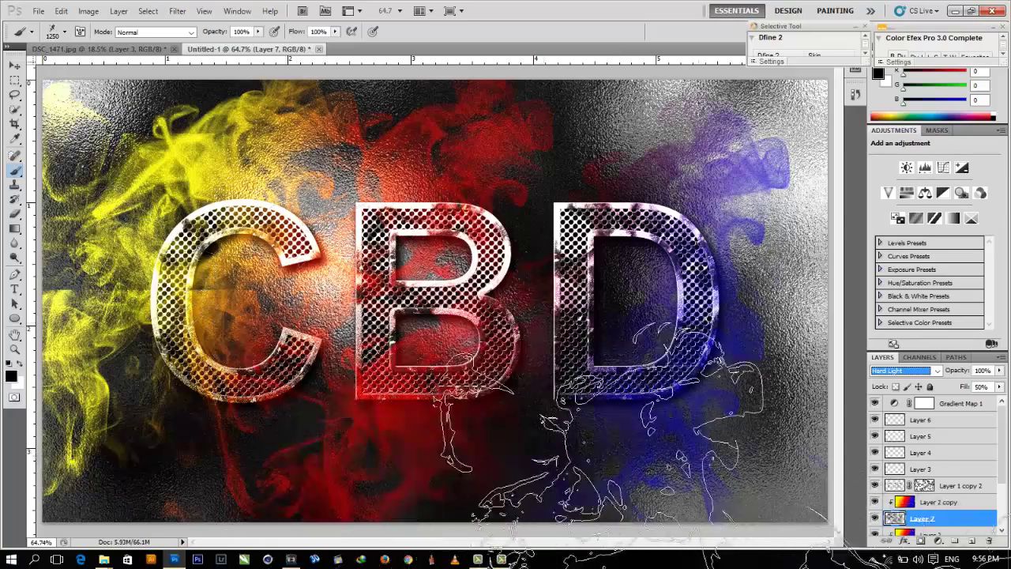
left_click(983, 387)
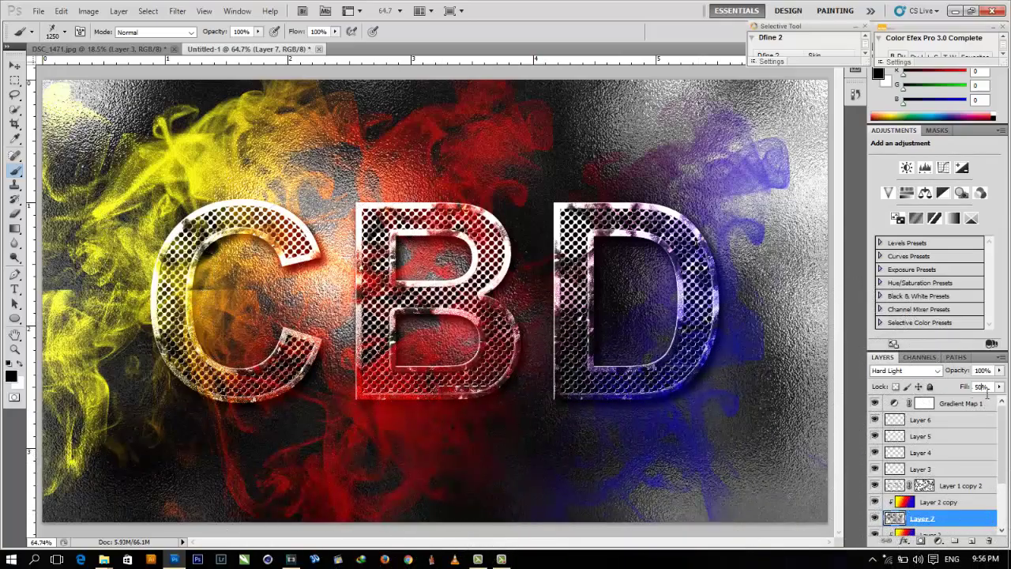
mouse_move(958, 386)
left_mouse_down()
mouse_move(920, 386)
mouse_move(958, 386)
left_mouse_up()
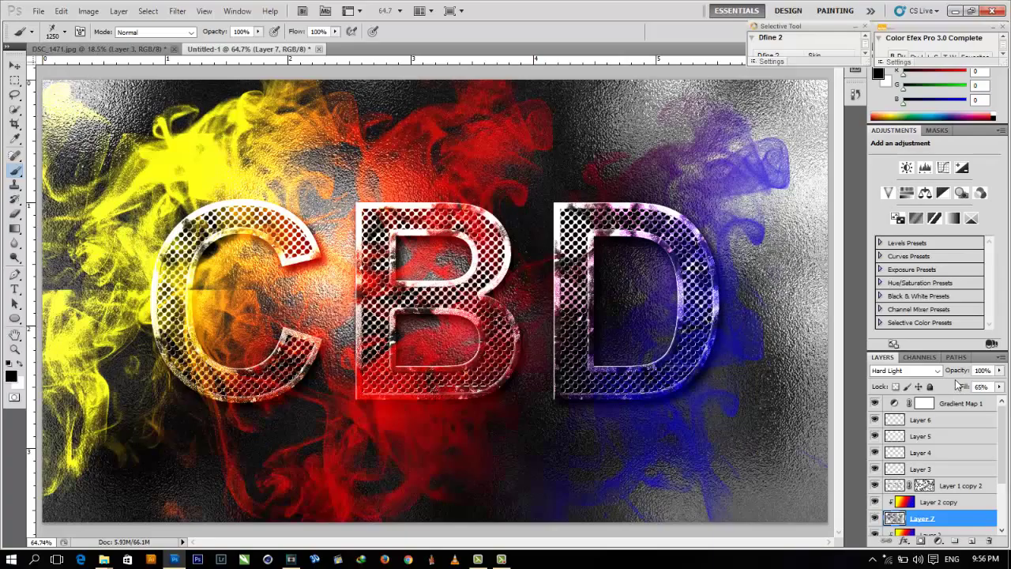
Load Alpha 2 as a letter selection, delete inside it, and deselect.
left_click(917, 358)
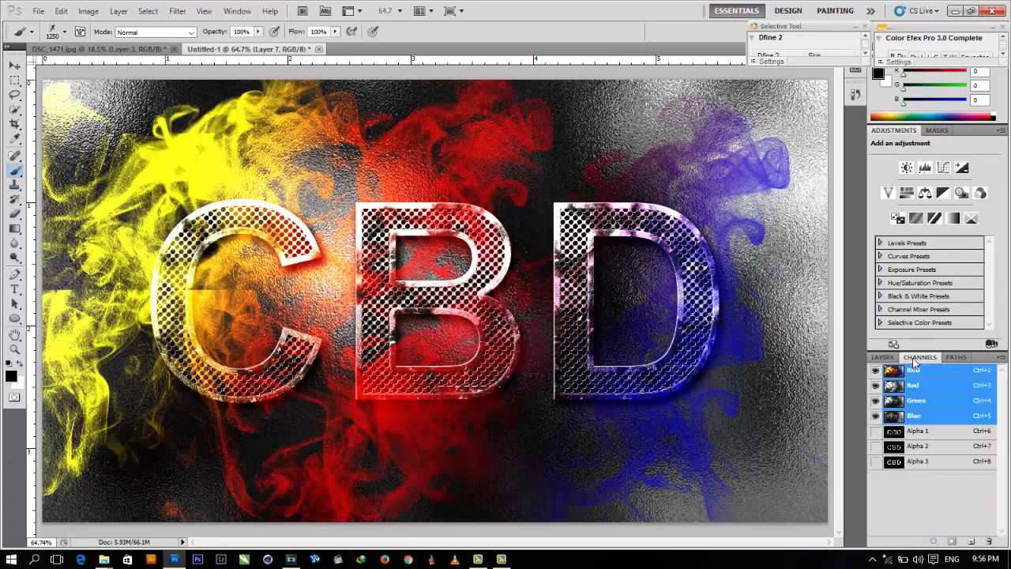
left_click(895, 447, "ctrl")
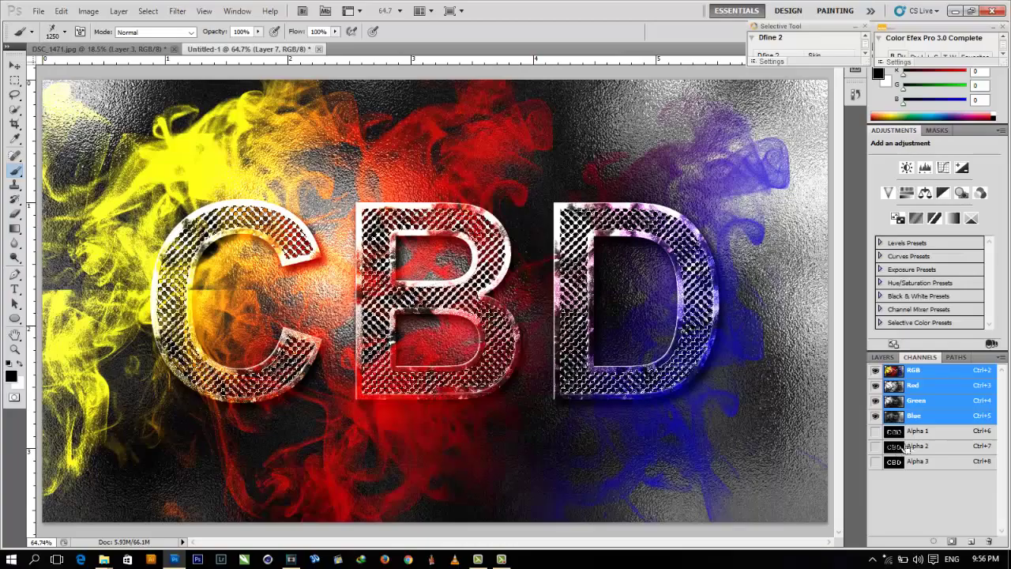
left_click(890, 358)
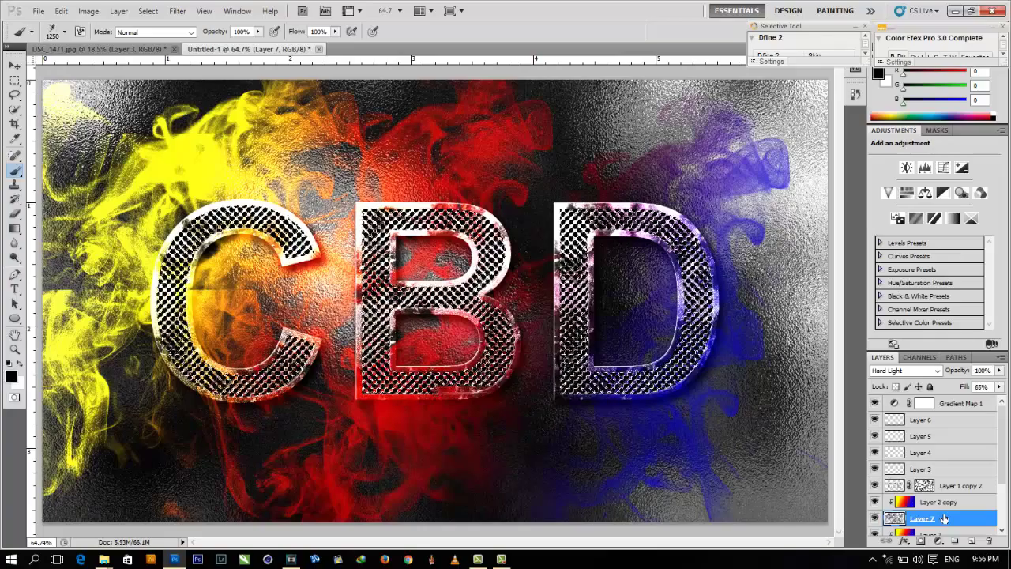
key("Delete")
left_click(910, 526, "ctrl")
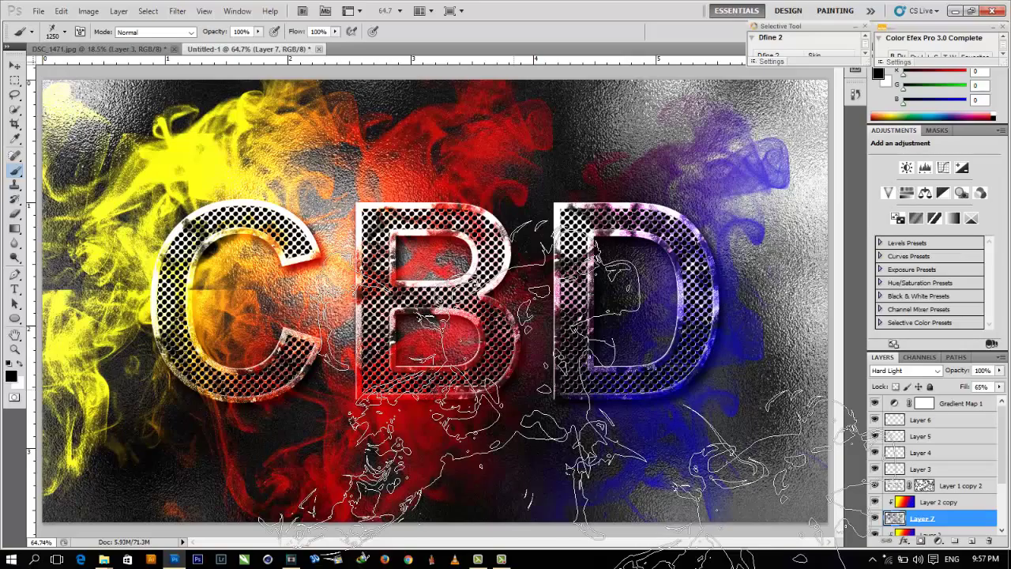
key("ctrl+d")
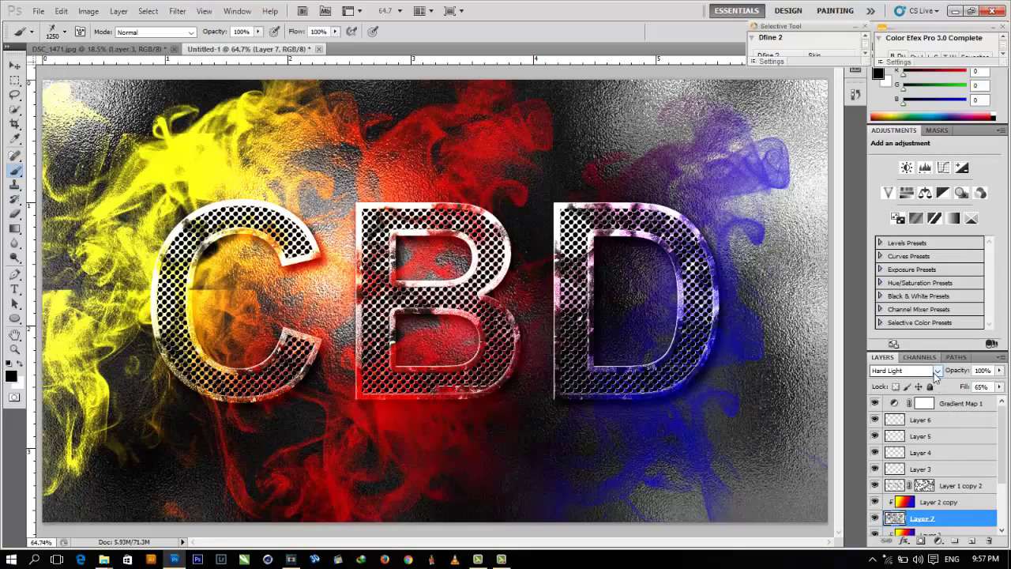
left_click(936, 371)
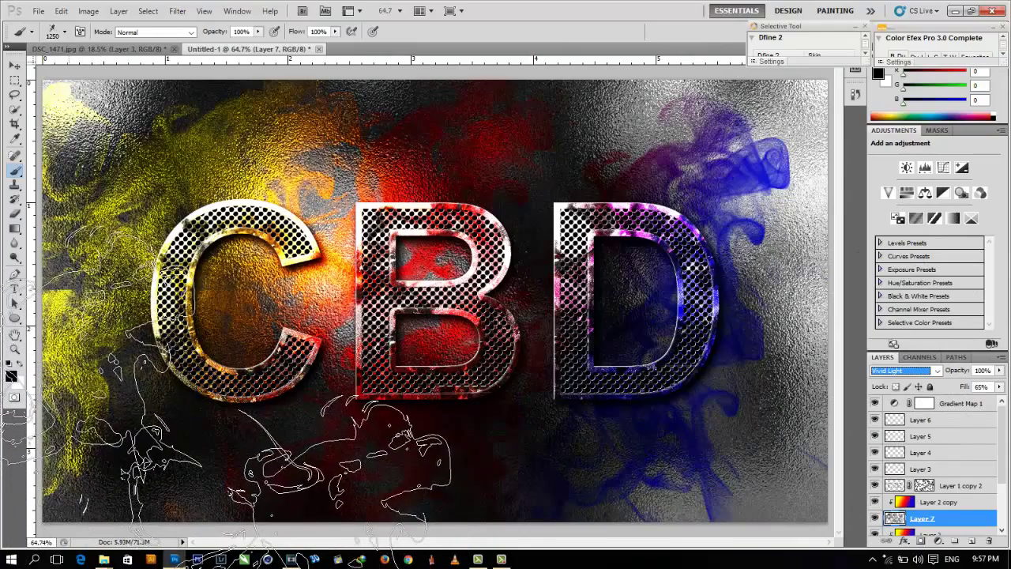
Select Gradient Map 1 with the Move tool and bring up the screen recorder's controls.
key("n")
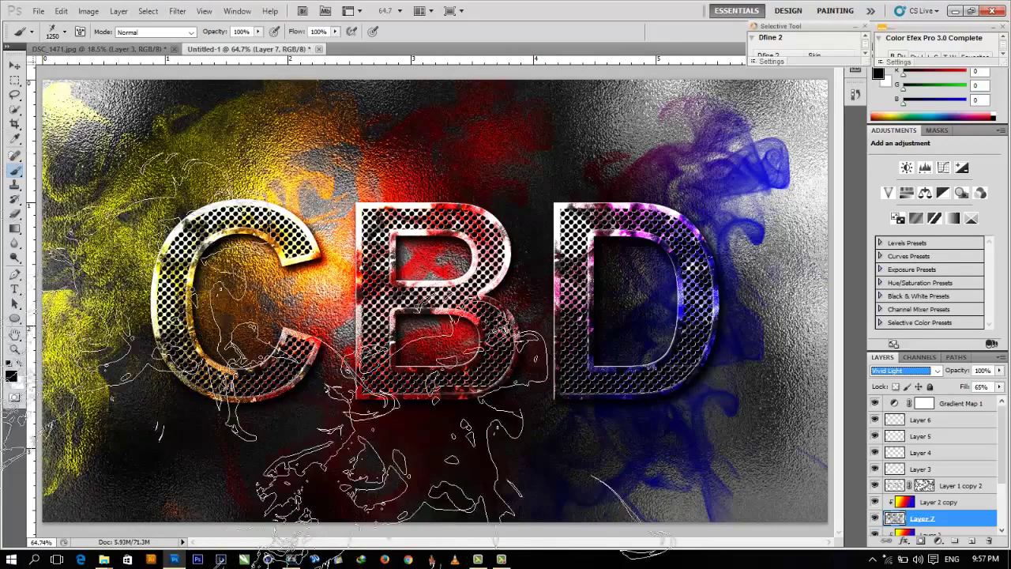
left_click(15, 66)
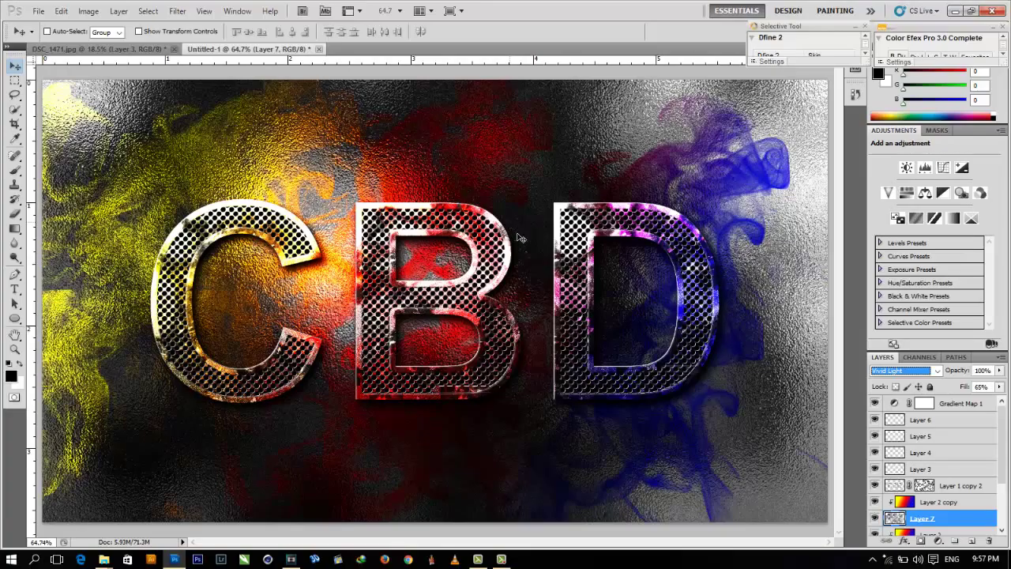
left_click(961, 404)
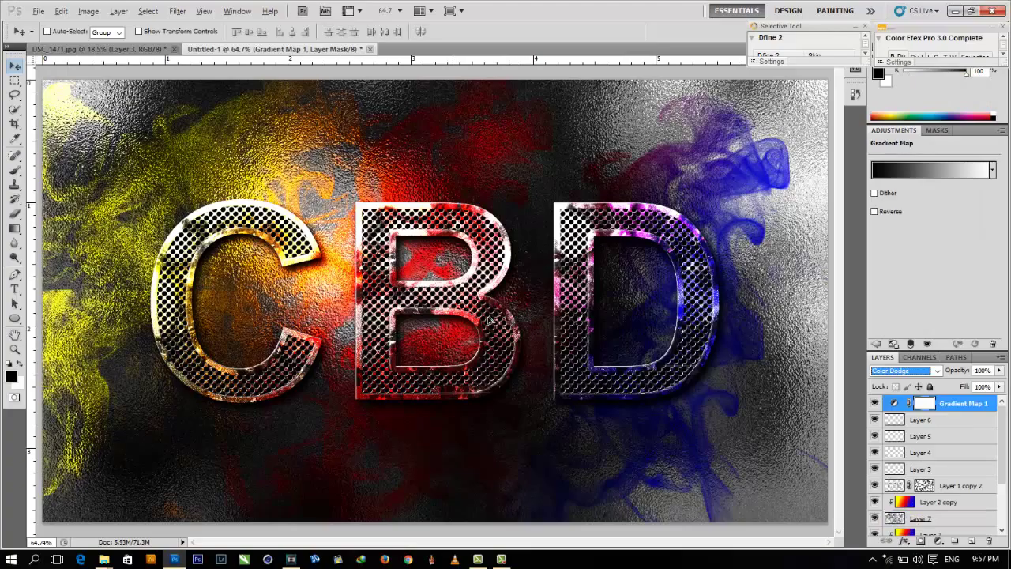
key("alt")
left_click(501, 559)
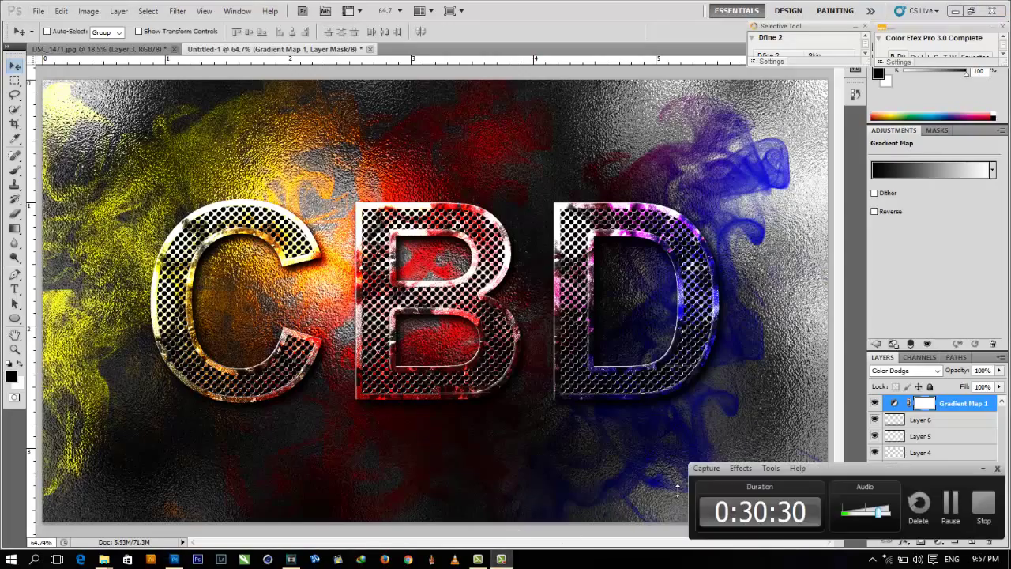
Stop the Camtasia screen recording from its taskbar controls.
left_click(950, 503)
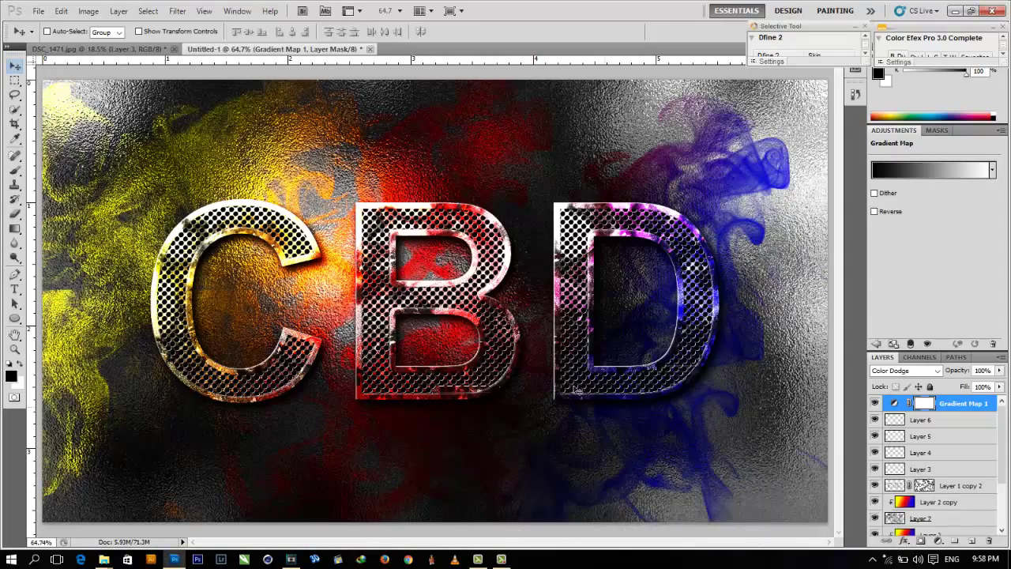
left_click(501, 559)
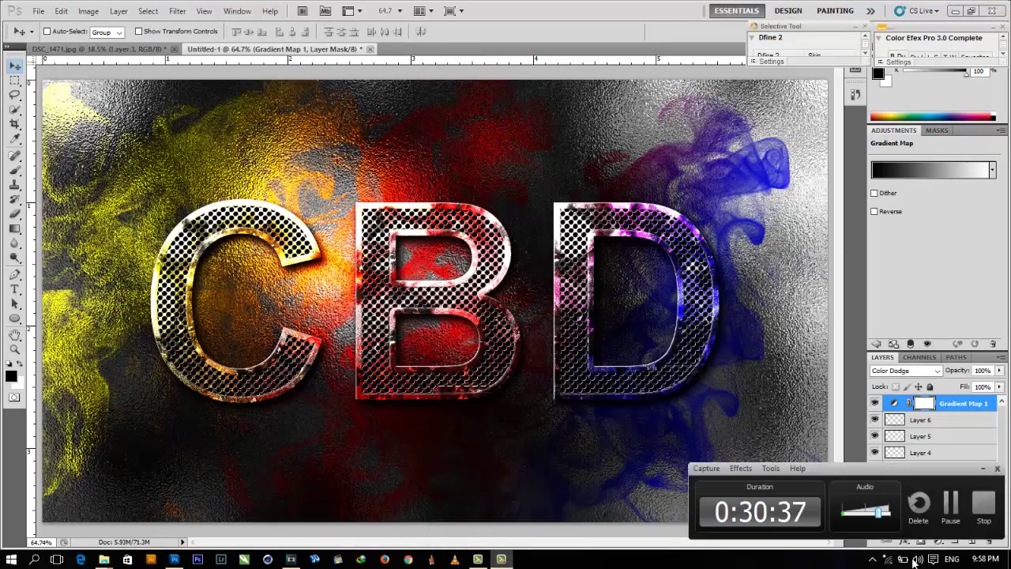
left_click(994, 522)
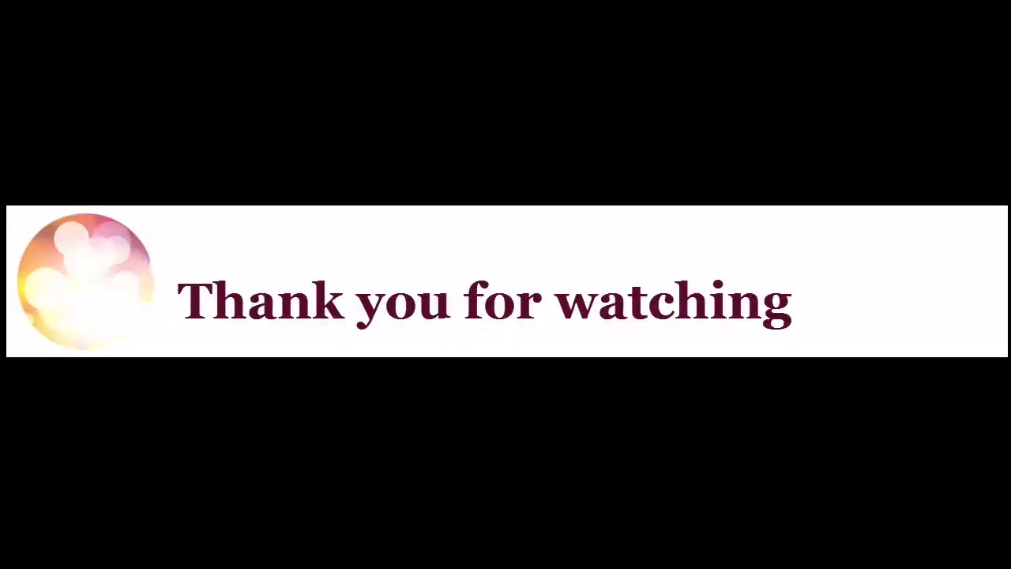